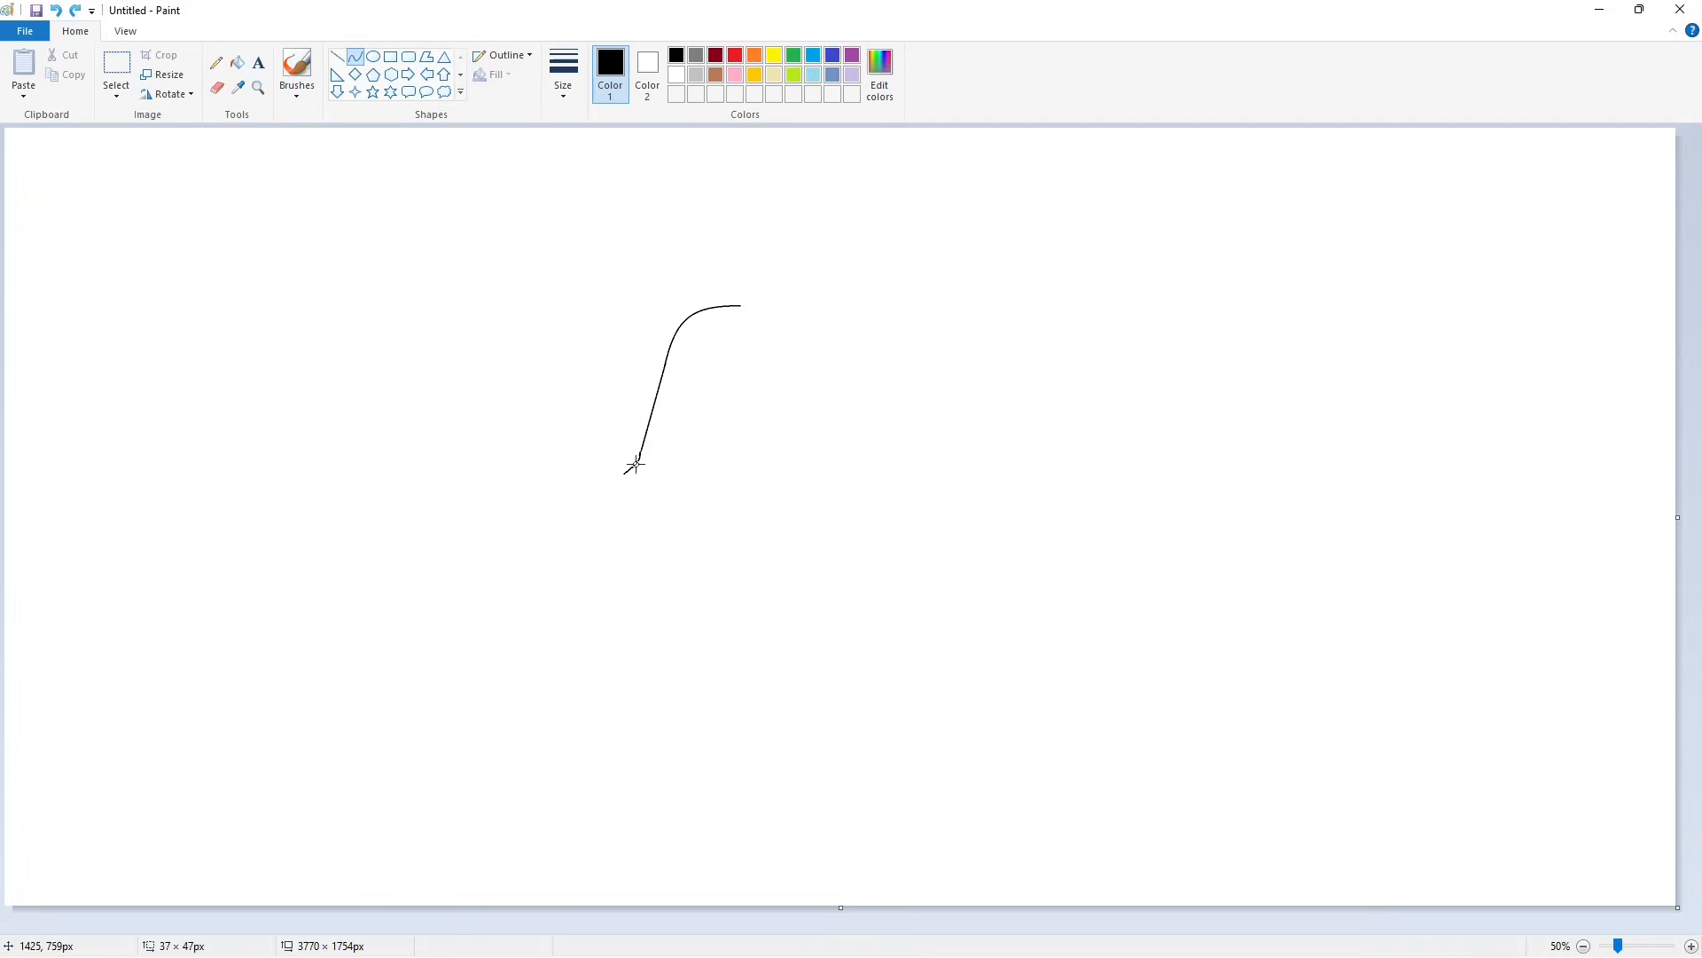
Step: Draw a flat black-outlined ellipse about 563 × 141 px at the lower end of the curved side line, forming the bell's base
{"action": "left_click", "coordinate": [737, 450]}
{"action": "left_click", "coordinate": [373, 58]}
{"action": "mouse_move", "coordinate": [624, 464]}
{"action": "left_mouse_down"}
{"action": "mouse_move", "coordinate": [848, 517]}
{"action": "mouse_move", "coordinate": [616, 490]}
{"action": "left_mouse_up"}
{"action": "left_click_drag", "start_coordinate": [733, 464], "coordinate": [732, 455]}
{"action": "left_click_drag", "start_coordinate": [848, 486], "coordinate": [865, 485]}
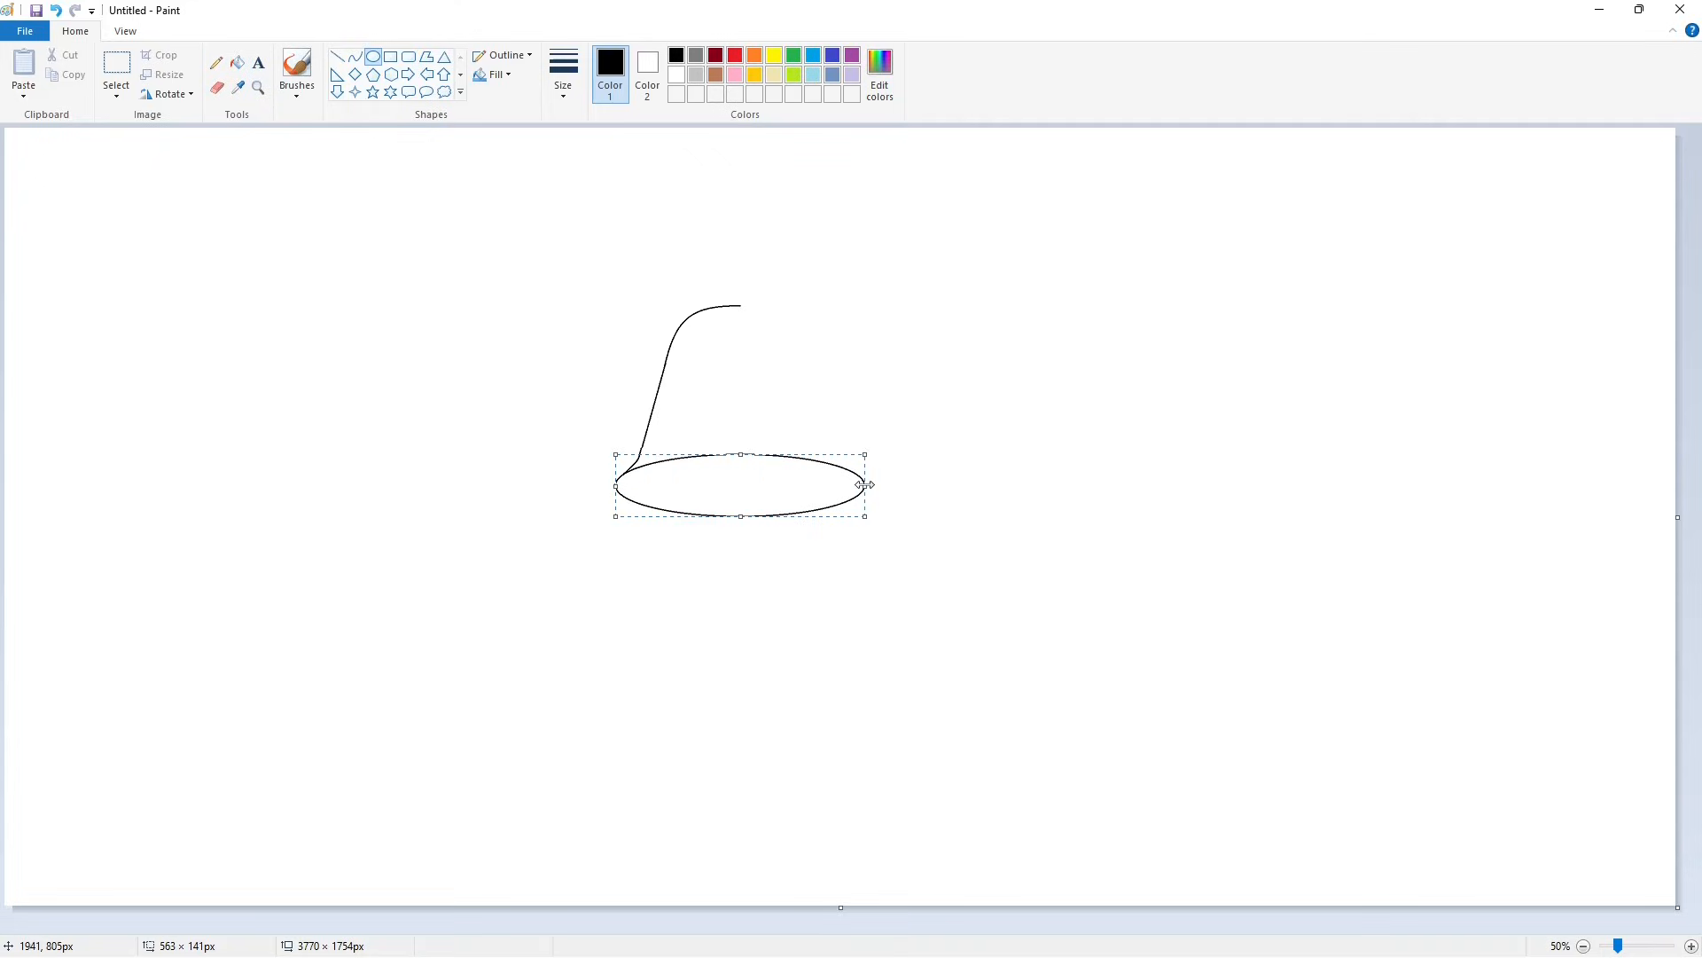
{"action": "left_click_drag", "start_coordinate": [741, 456], "coordinate": [742, 453]}
{"action": "left_click", "coordinate": [1054, 468]}
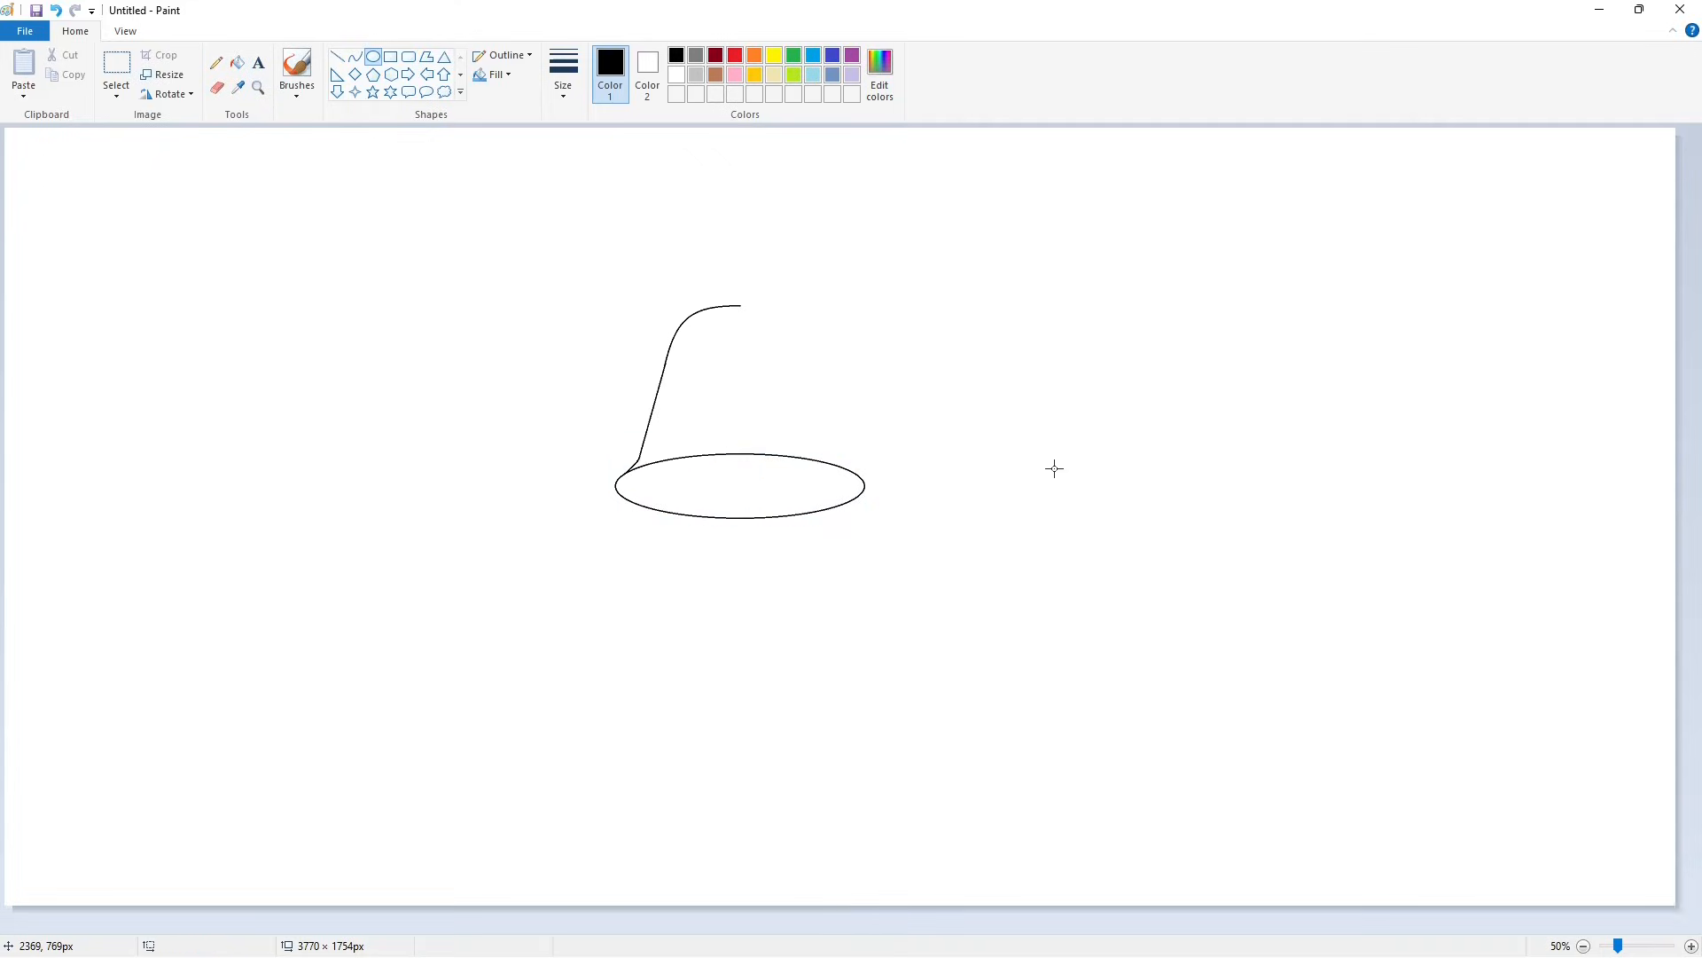
{"action": "left_click", "coordinate": [116, 67]}
{"action": "left_click_drag", "start_coordinate": [494, 211], "coordinate": [1010, 615]}
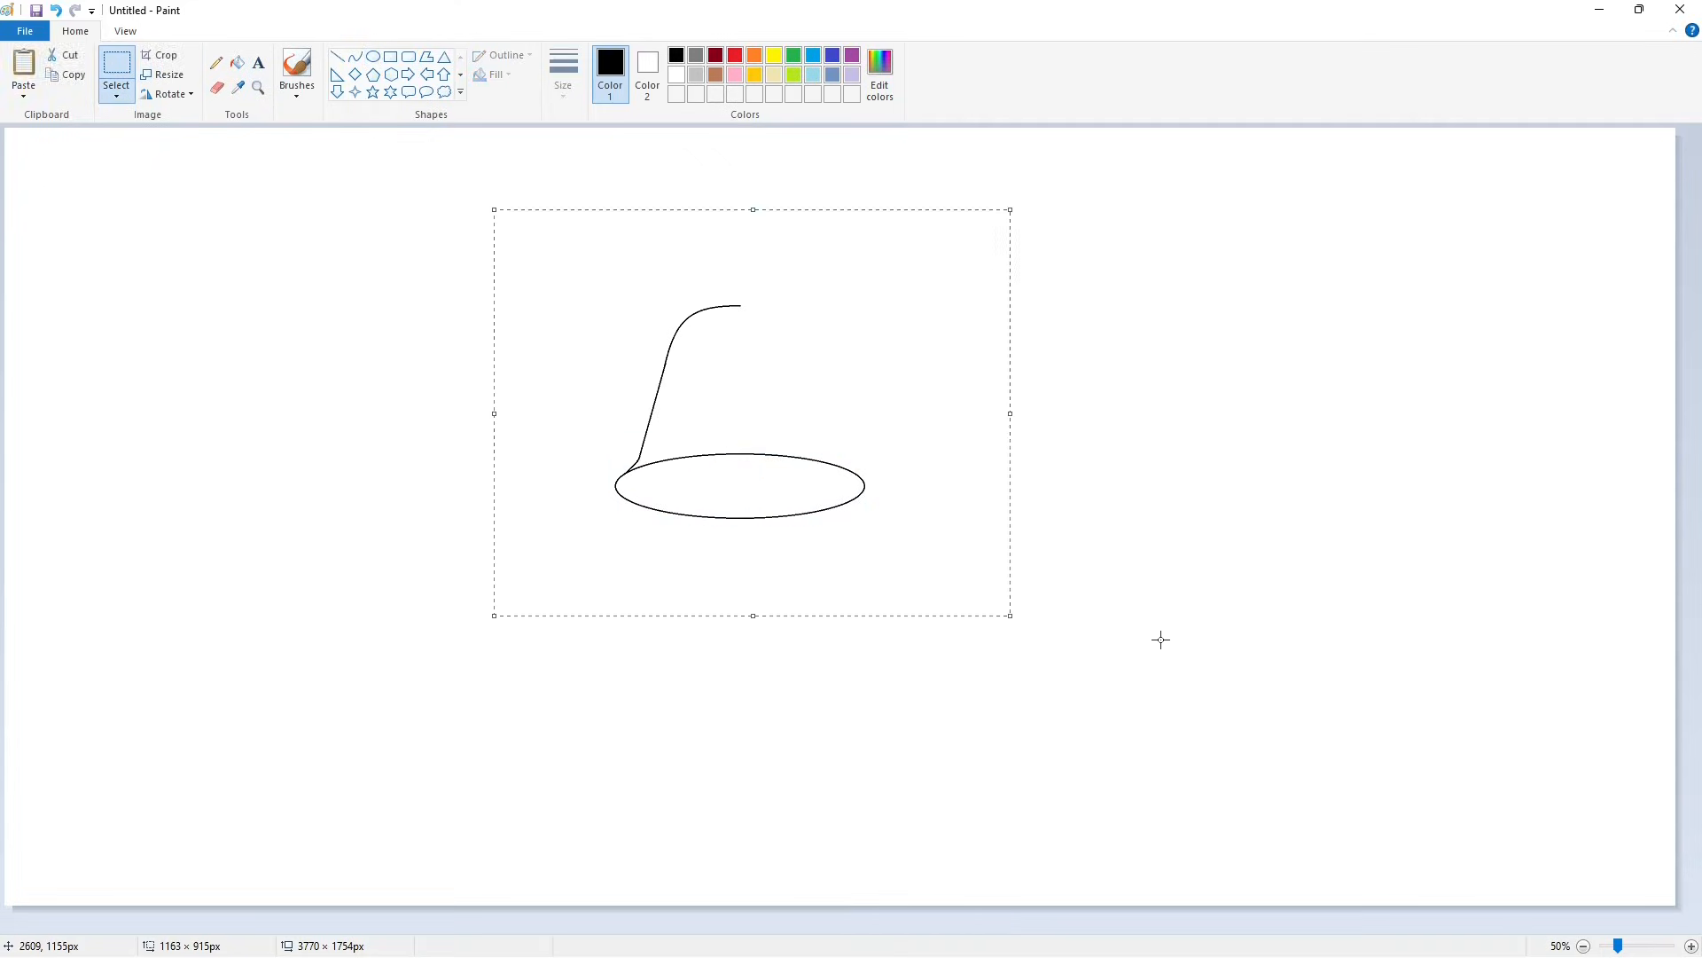
{"action": "left_click", "coordinate": [354, 56]}
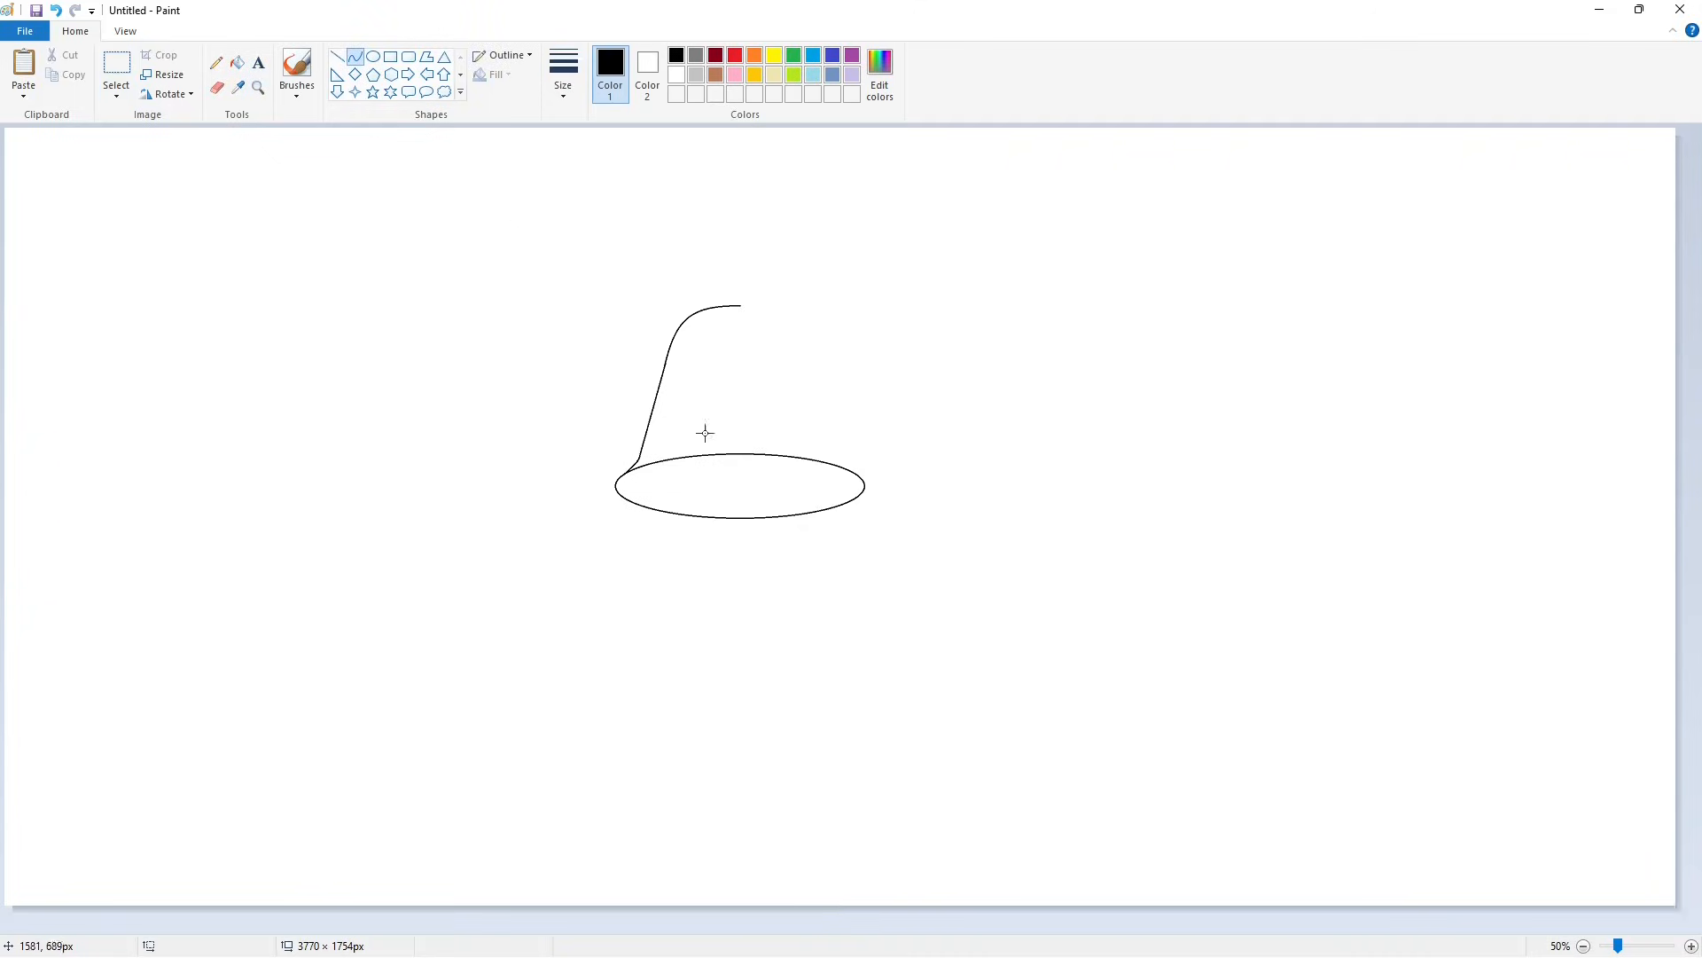
Step: Duplicate the half bell, flip the copy horizontally, and align it as a transparent selection to complete the symmetrical bell outline
{"action": "left_click", "coordinate": [122, 65]}
{"action": "left_click_drag", "start_coordinate": [498, 249], "coordinate": [946, 635]}
{"action": "key", "text": "ctrl+c"}
{"action": "scroll", "coordinate": [944, 638], "scroll_direction": "up", "scroll_amount": 1}
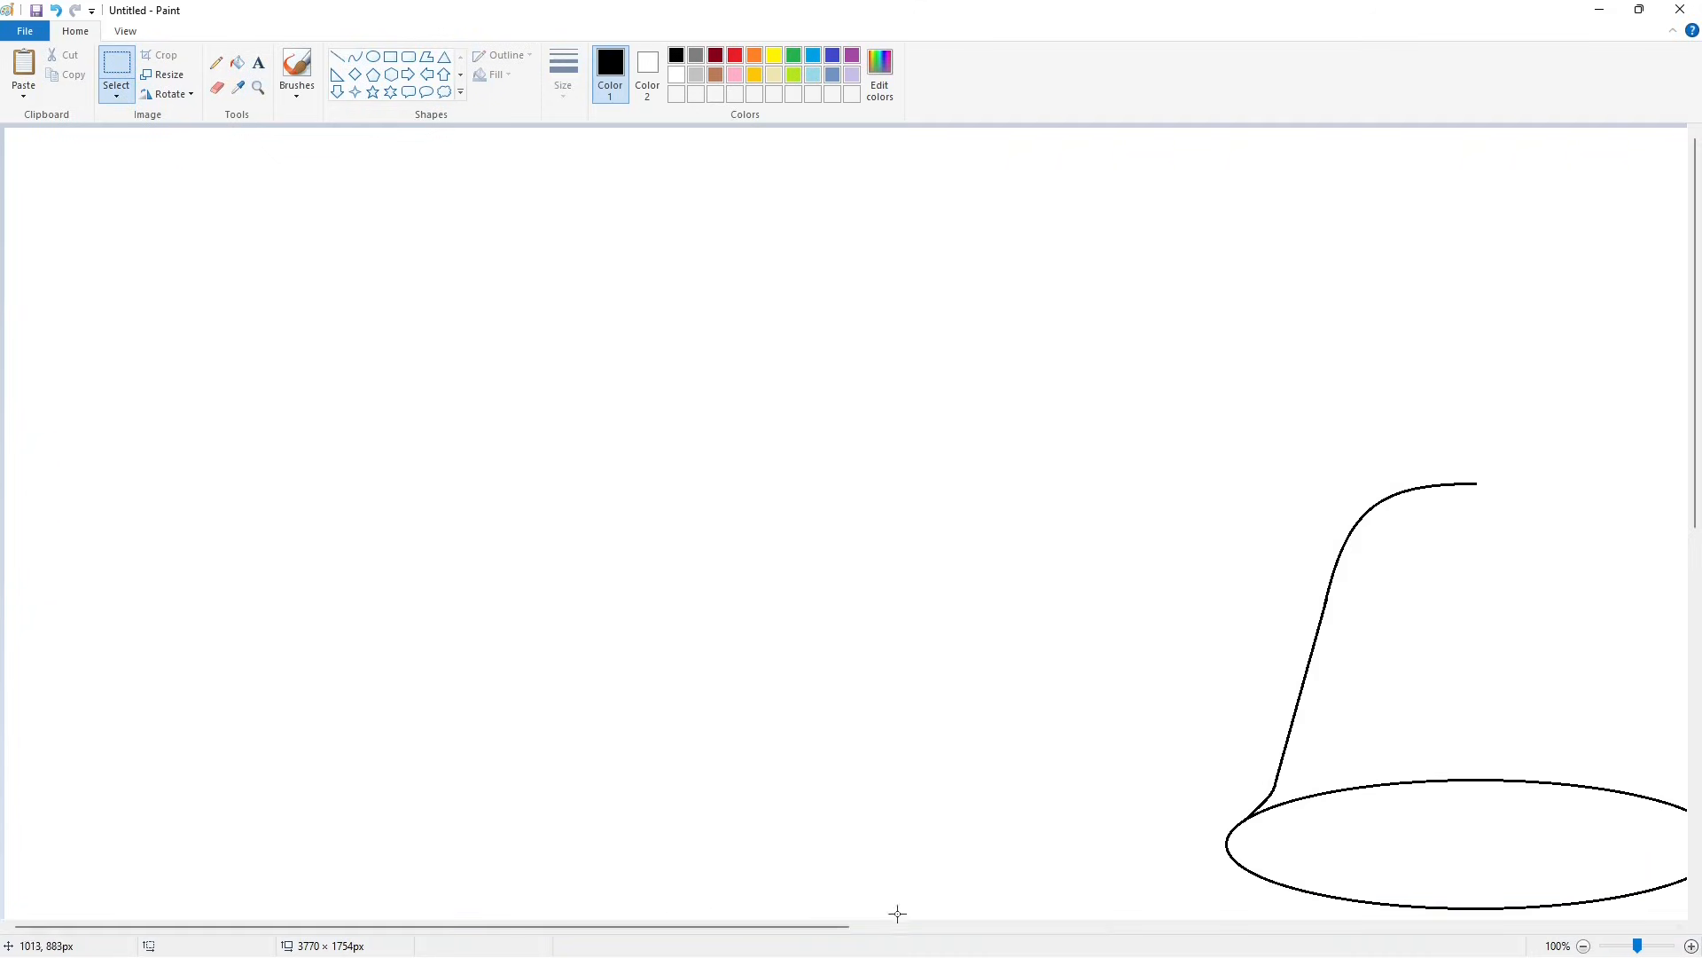
{"action": "left_click_drag", "start_coordinate": [892, 927], "coordinate": [1255, 926]}
{"action": "key", "text": "ctrl+v"}
{"action": "left_click", "coordinate": [168, 94]}
{"action": "left_click", "coordinate": [181, 197]}
{"action": "left_click", "coordinate": [116, 90]}
{"action": "left_click", "coordinate": [173, 256]}
{"action": "left_click_drag", "start_coordinate": [449, 462], "coordinate": [780, 703]}
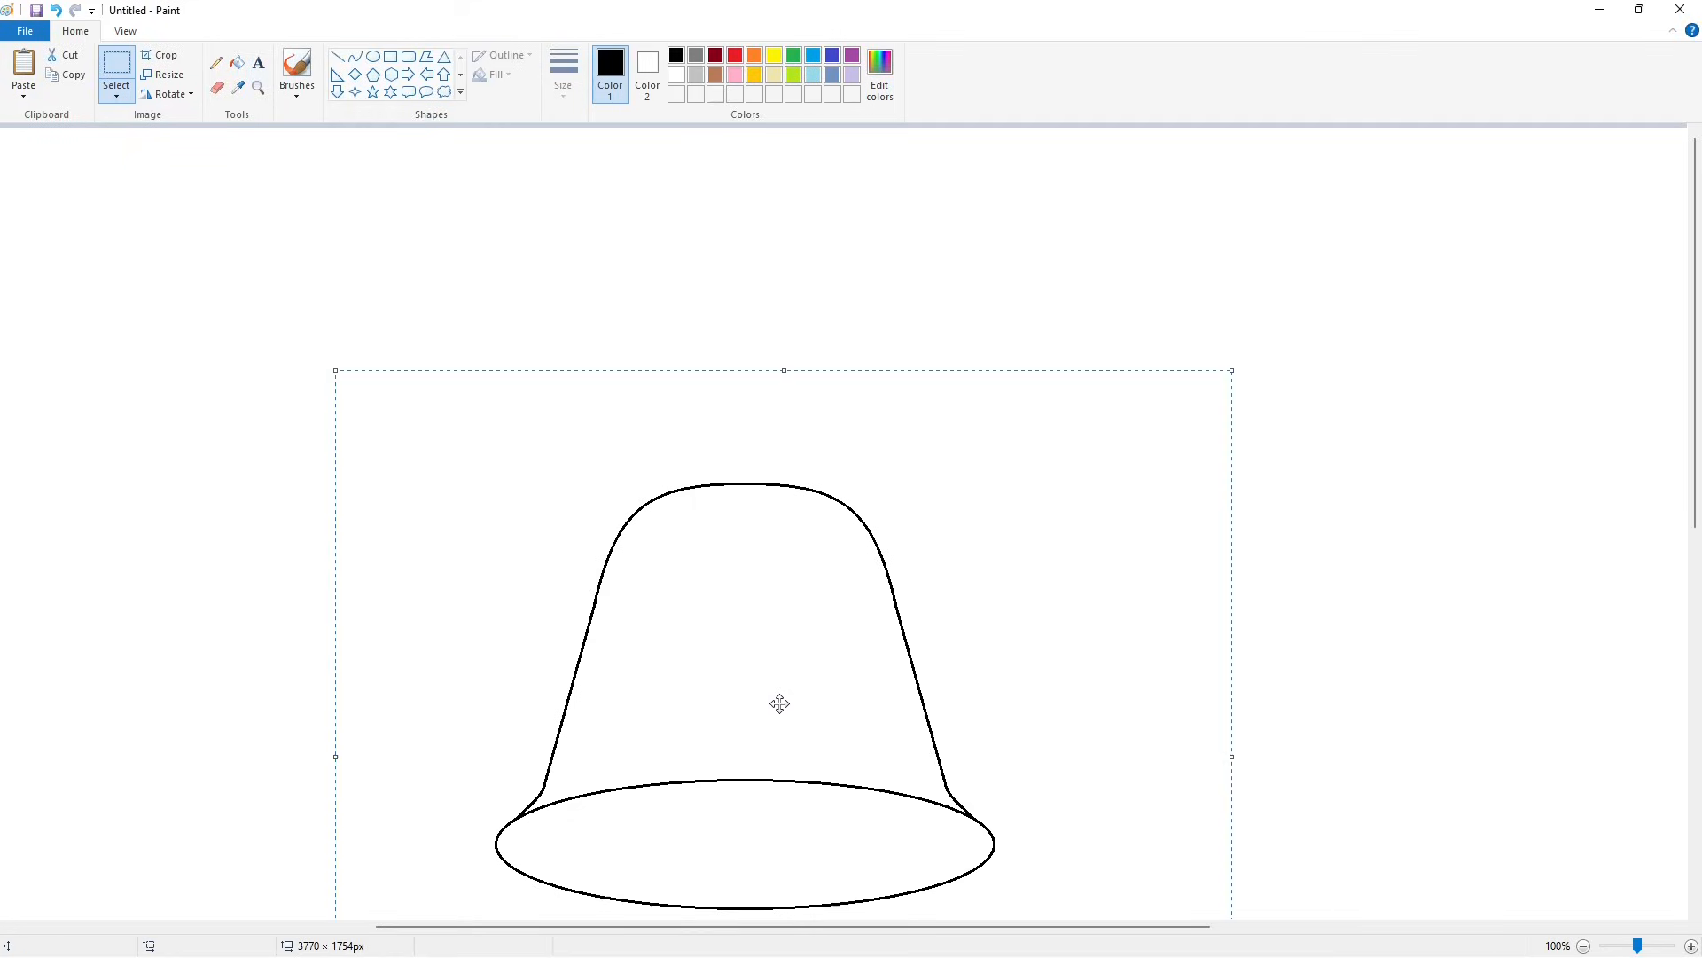
{"action": "left_click", "coordinate": [1413, 779]}
Step: Draw two thick black horizontal lines extending left from the bell's side, with a short curve joining the upper one to the bell
{"action": "scroll", "coordinate": [1302, 625], "scroll_direction": "down", "scroll_amount": 1}
{"action": "left_click", "coordinate": [355, 56]}
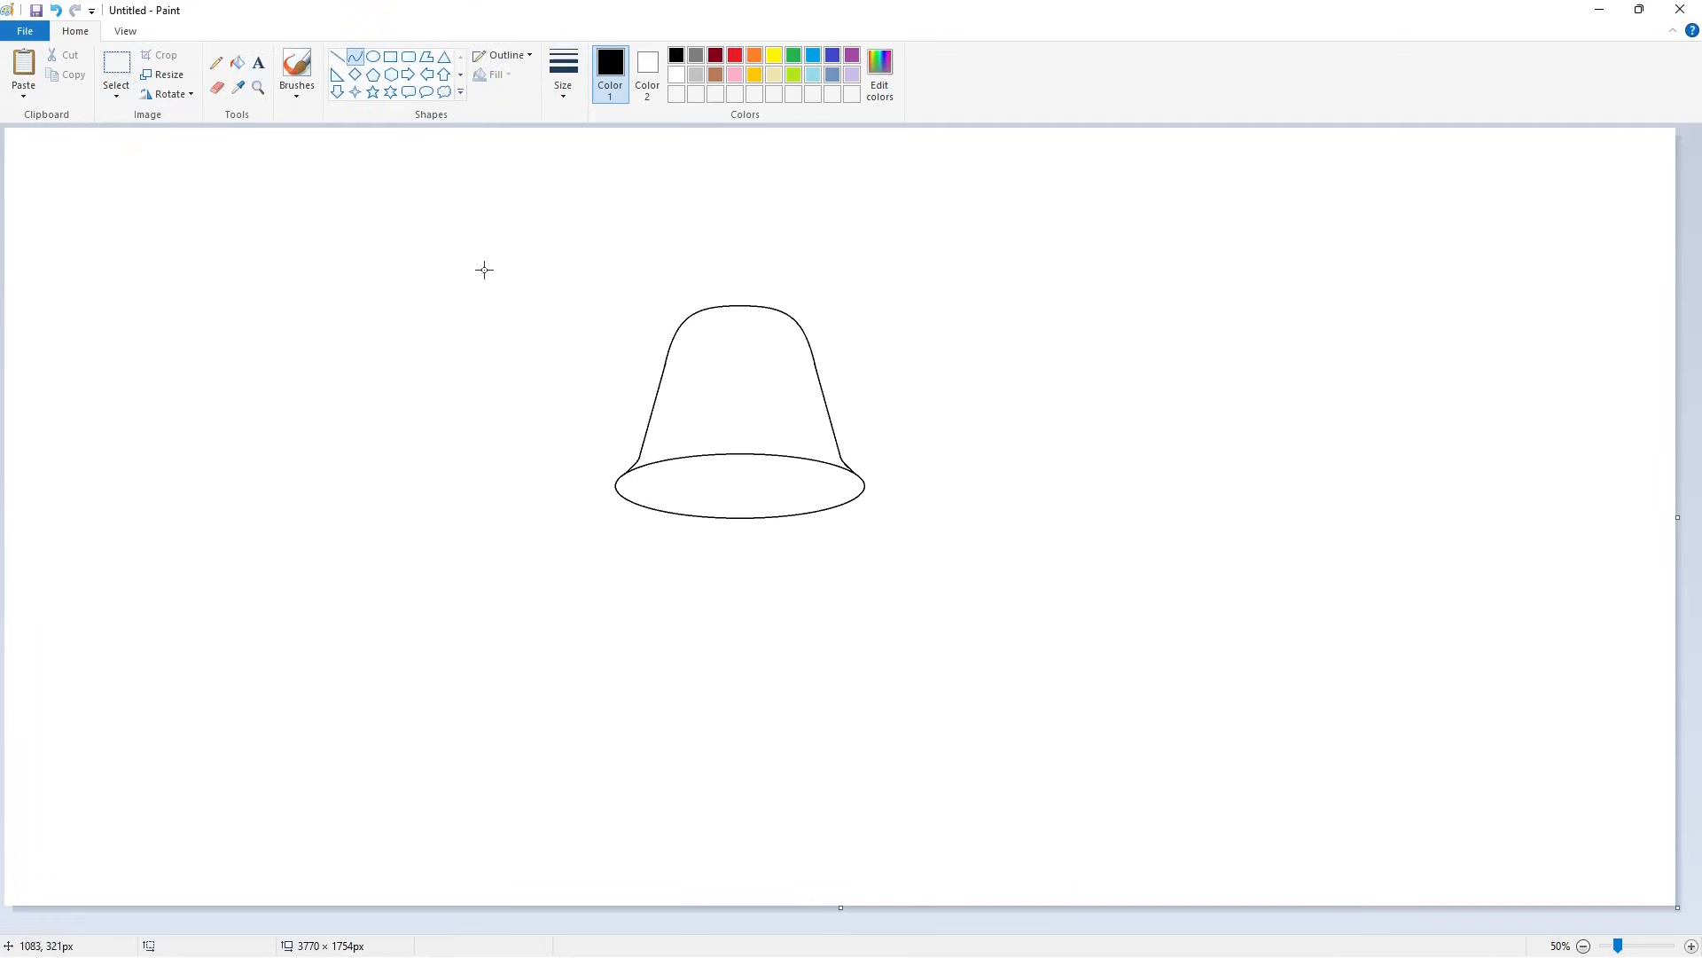
{"action": "left_click_drag", "start_coordinate": [642, 408], "coordinate": [642, 408]}
{"action": "left_click", "coordinate": [1059, 526]}
{"action": "left_click", "coordinate": [1691, 946]}
{"action": "left_click_drag", "start_coordinate": [673, 927], "coordinate": [861, 927]}
{"action": "left_click", "coordinate": [338, 57]}
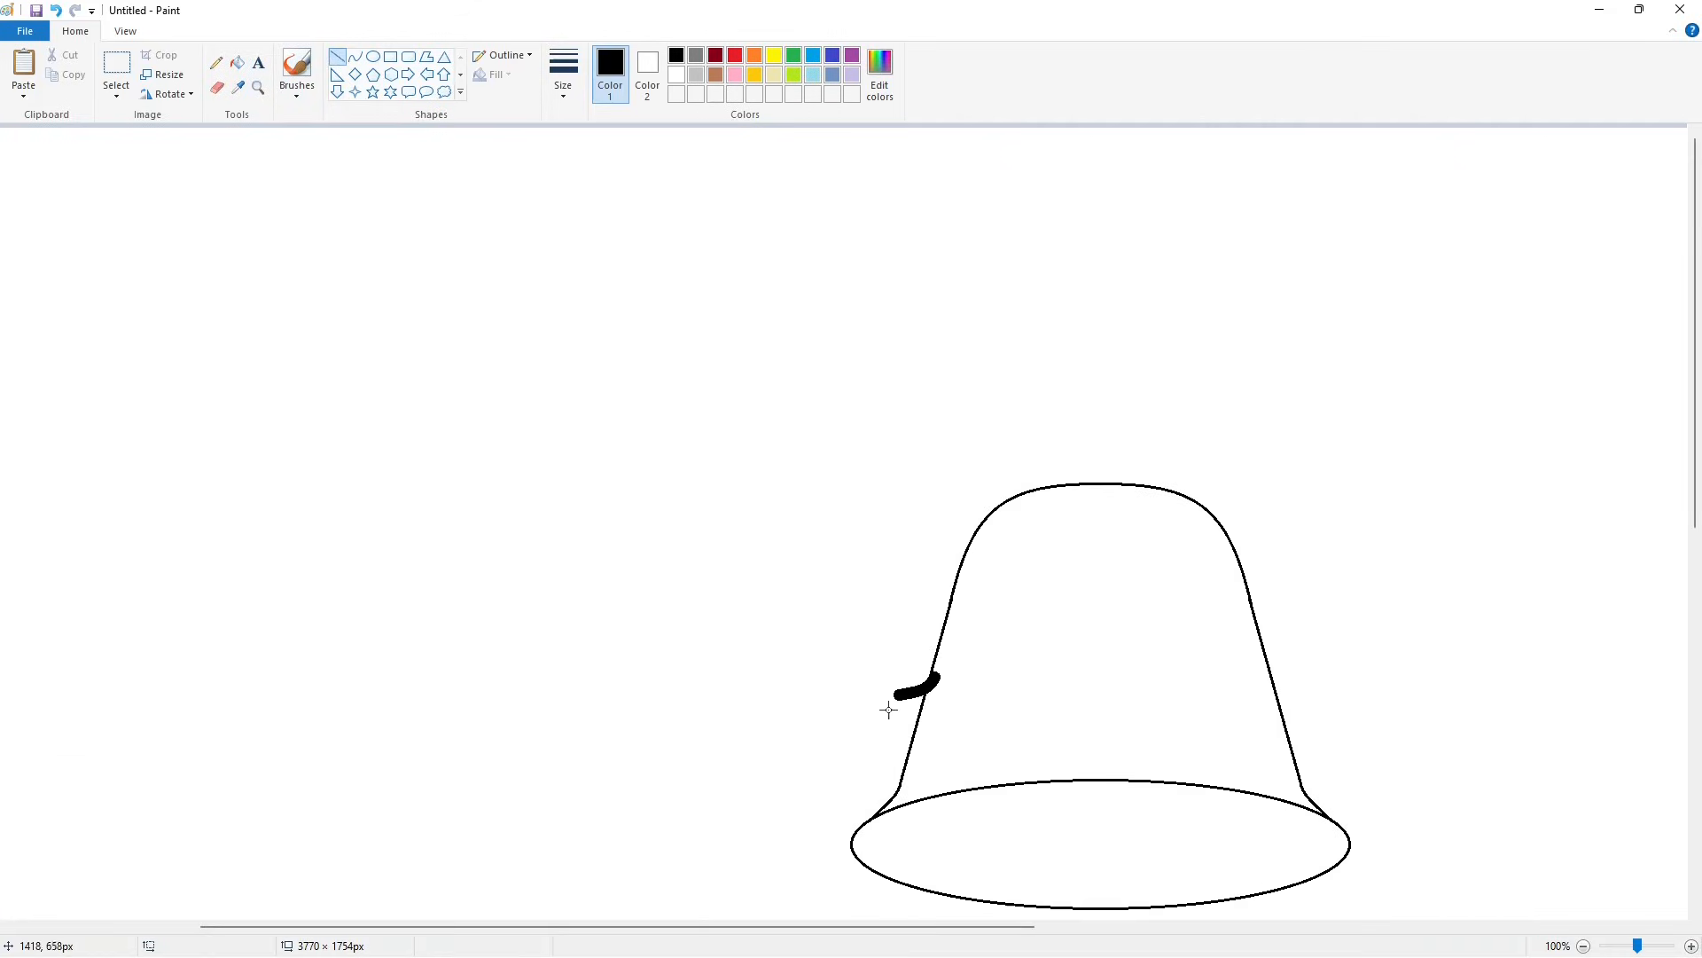
{"action": "left_click_drag", "start_coordinate": [898, 694], "coordinate": [505, 693]}
{"action": "scroll", "coordinate": [1153, 745], "scroll_direction": "down", "scroll_amount": 1}
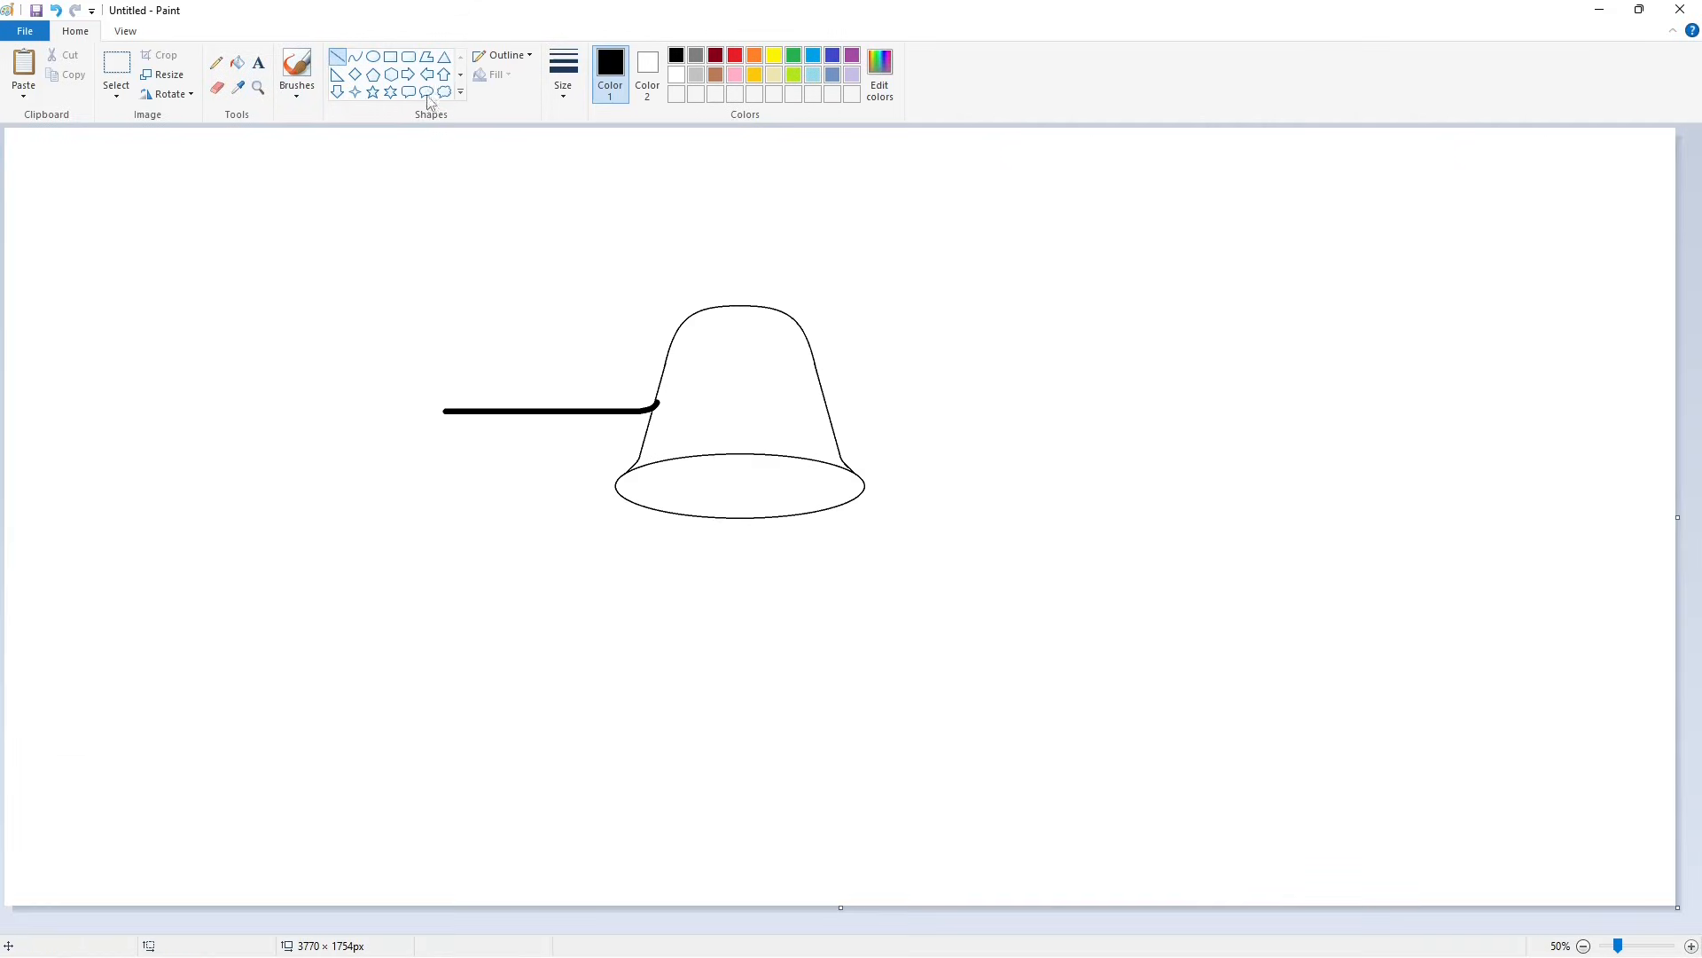
{"action": "left_click_drag", "start_coordinate": [650, 448], "coordinate": [477, 449]}
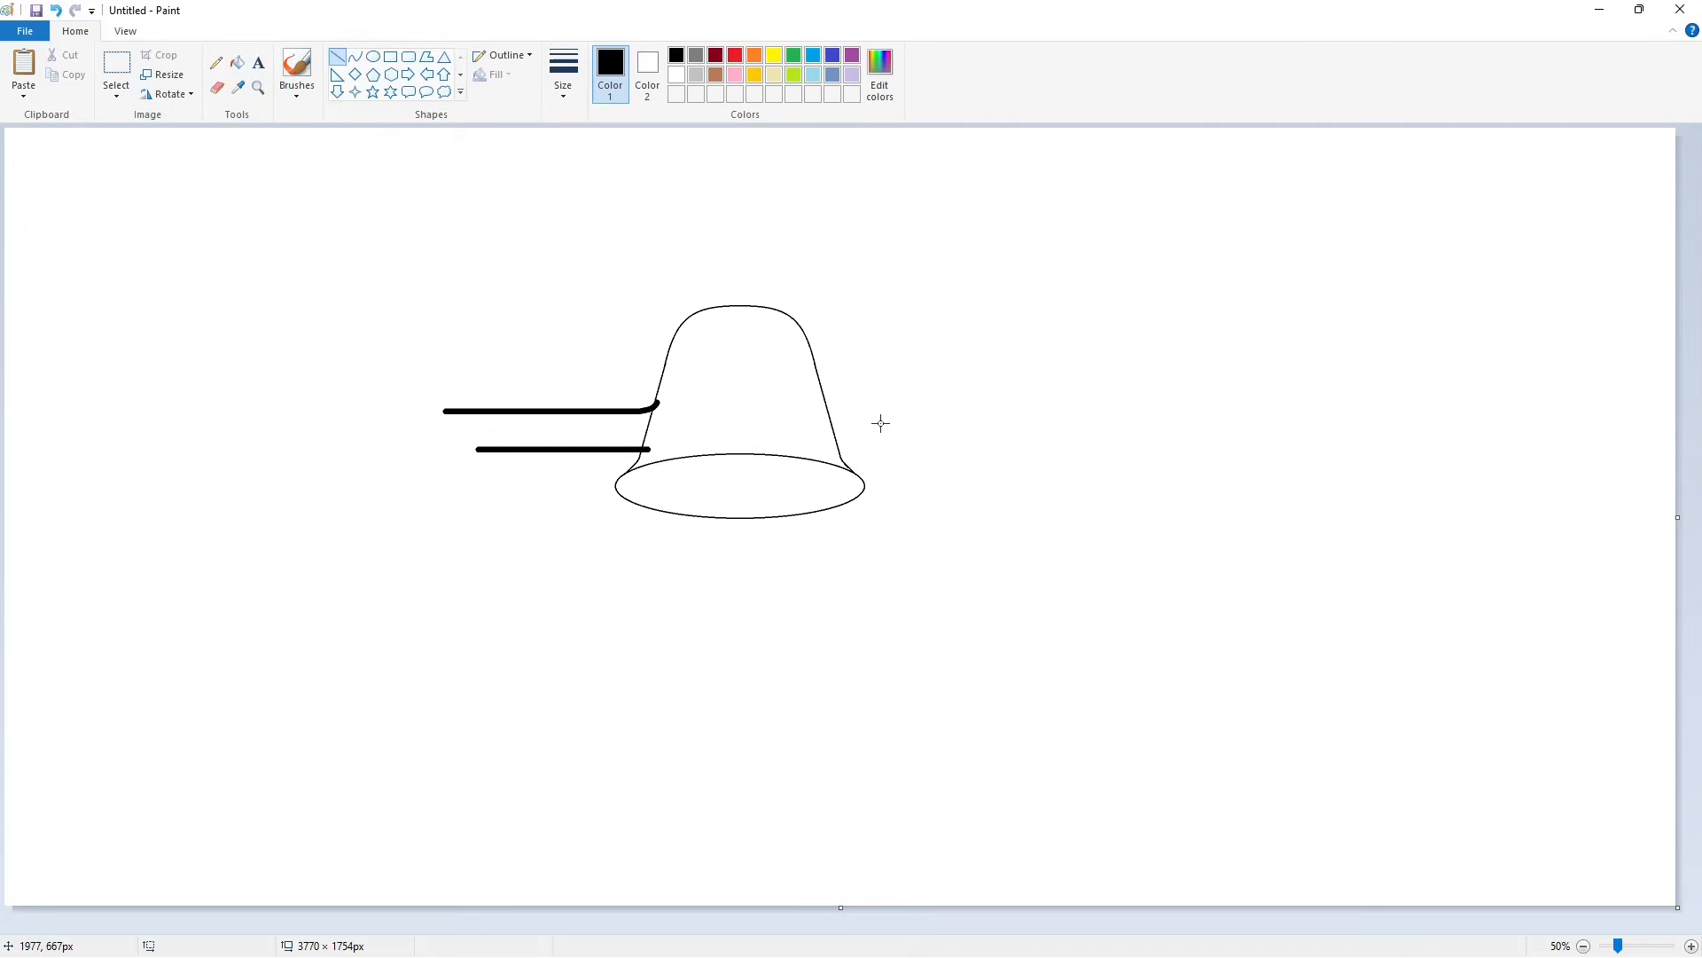
Step: Draw a thin outer curve following the bell's upper-left edge at a small distance
{"action": "left_click", "coordinate": [356, 57]}
{"action": "mouse_move", "coordinate": [739, 303]}
{"action": "left_mouse_down"}
{"action": "mouse_move", "coordinate": [627, 369]}
{"action": "mouse_move", "coordinate": [657, 355]}
{"action": "mouse_move", "coordinate": [671, 307]}
{"action": "mouse_move", "coordinate": [645, 395]}
{"action": "mouse_move", "coordinate": [511, 397]}
{"action": "left_mouse_up"}
{"action": "key", "text": "ctrl+z"}
{"action": "left_click", "coordinate": [672, 306]}
{"action": "left_click", "coordinate": [826, 331]}
Step: Draw thin black horizontal lines above, between and below the two thick lines, with short slanted strokes at their bell-side ends
{"action": "left_click_drag", "start_coordinate": [647, 393], "coordinate": [513, 393]}
{"action": "key", "text": "Down"}
{"action": "key", "text": "Down"}
{"action": "key", "text": "Down"}
{"action": "key", "text": "Down"}
{"action": "left_click", "coordinate": [834, 372]}
{"action": "left_click_drag", "start_coordinate": [638, 427], "coordinate": [516, 427]}
{"action": "left_click_drag", "start_coordinate": [635, 437], "coordinate": [495, 437]}
{"action": "left_click_drag", "start_coordinate": [626, 461], "coordinate": [487, 461]}
{"action": "left_click", "coordinate": [796, 469]}
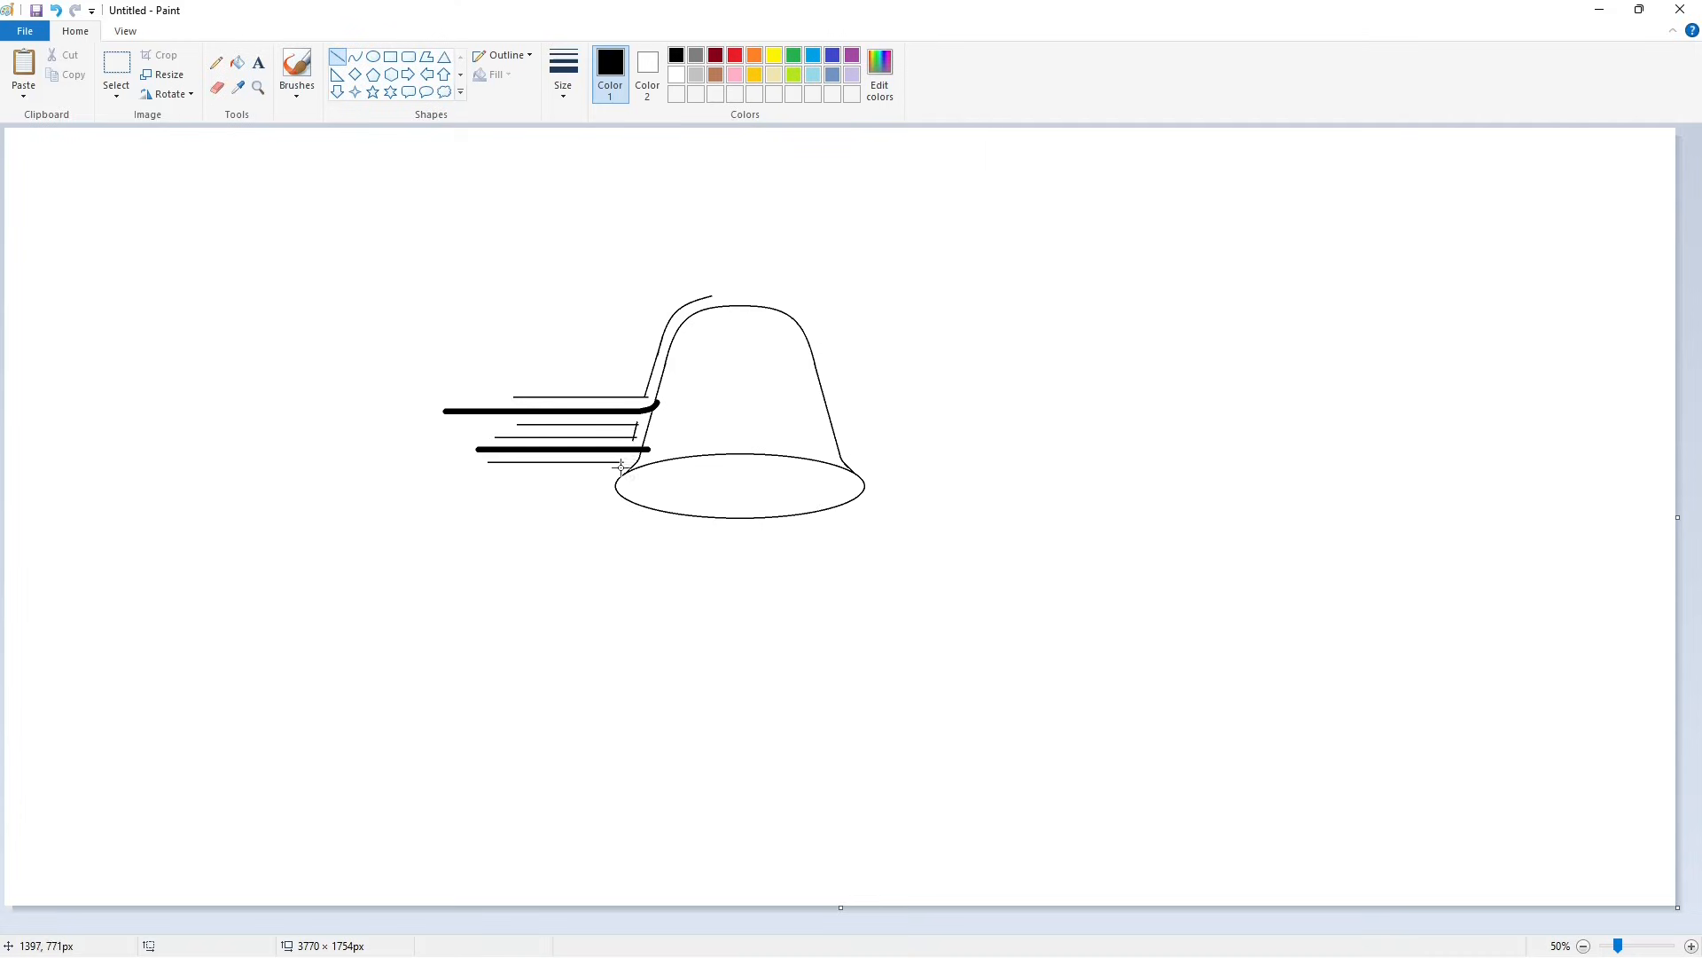
Step: Draw a thin ellipse about 623 × 173 px around the bell's base and move it to the empty canvas right of the bell
{"action": "left_click", "coordinate": [373, 56]}
{"action": "left_click_drag", "start_coordinate": [601, 447], "coordinate": [876, 523]}
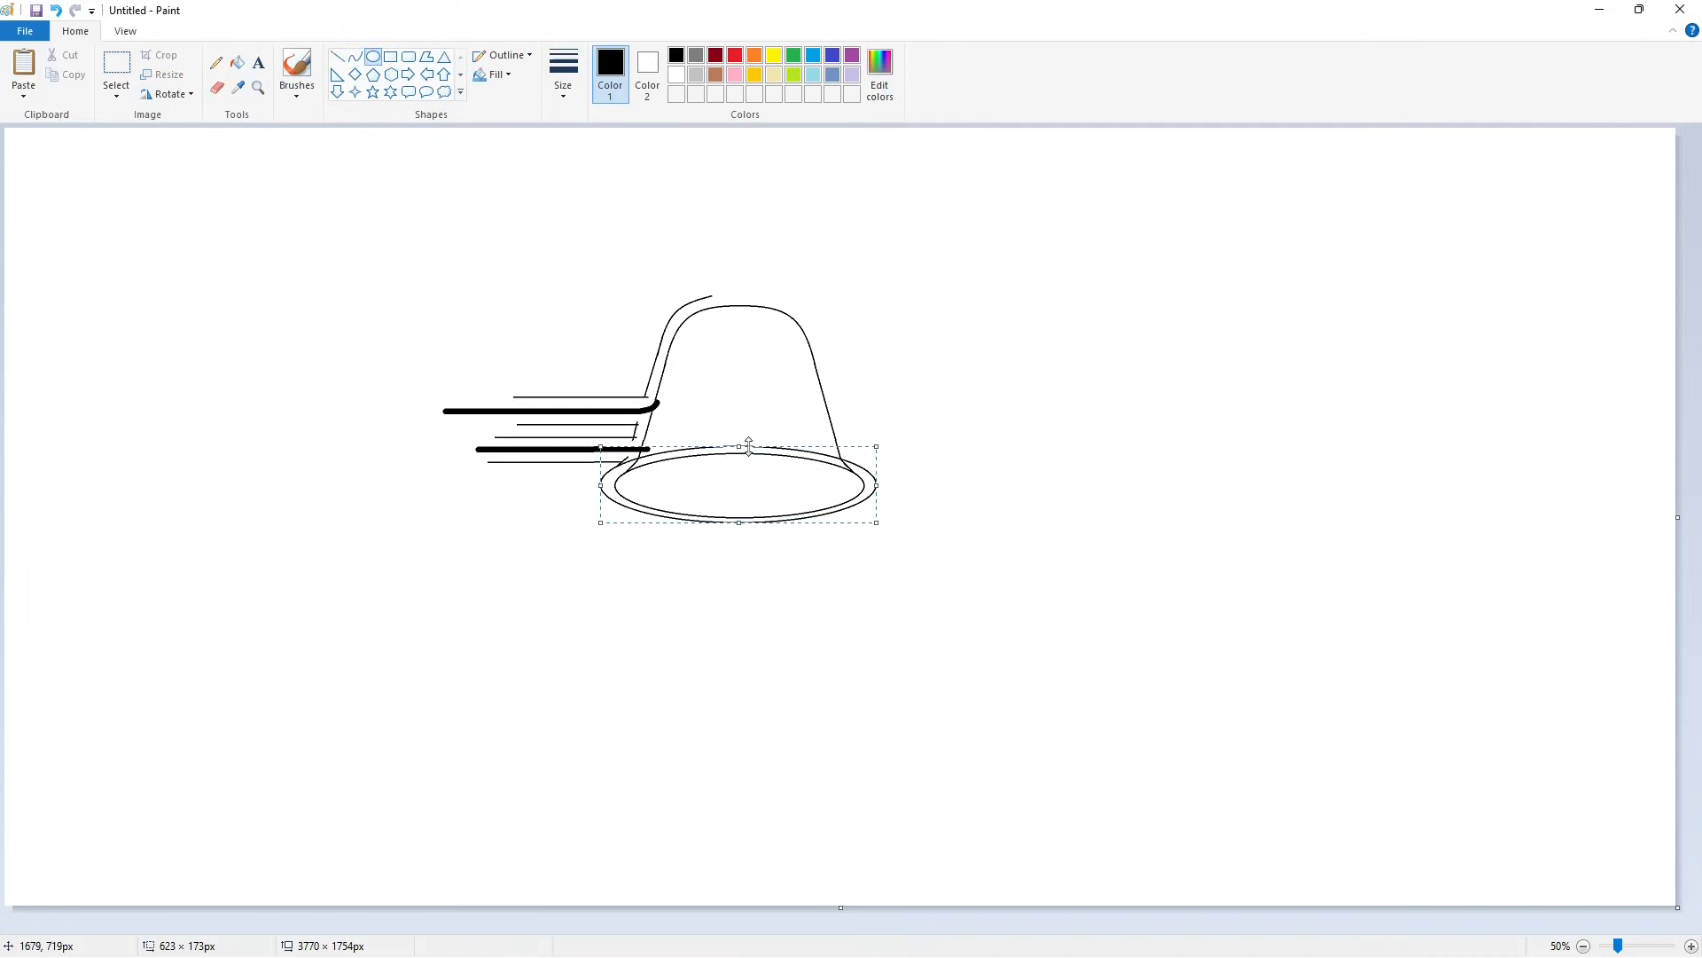
{"action": "left_click_drag", "start_coordinate": [715, 506], "coordinate": [1342, 455]}
Step: Cut the separate ellipse near both ends with the Eraser and fill its upper arc with white
{"action": "left_click", "coordinate": [217, 86]}
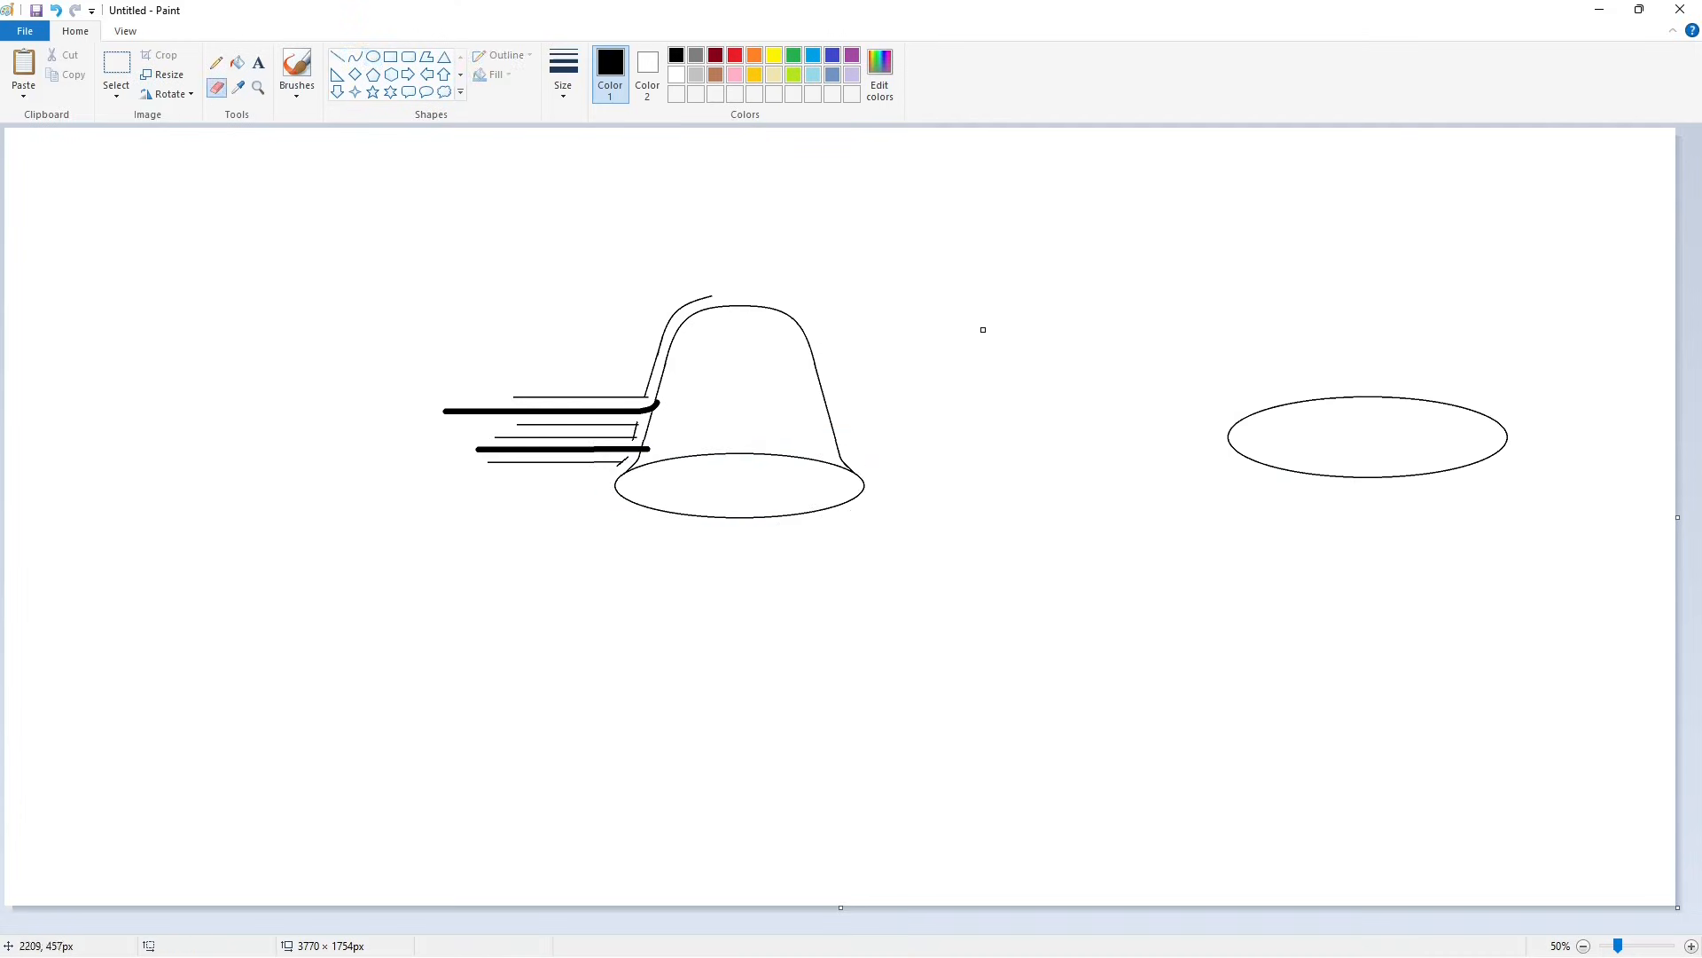
{"action": "left_click", "coordinate": [1499, 423]}
{"action": "left_click", "coordinate": [238, 63]}
{"action": "left_click", "coordinate": [676, 74]}
{"action": "left_click", "coordinate": [1465, 409]}
Step: Copy the remaining lower arc onto the bell's base as an outer rim line
{"action": "left_click", "coordinate": [116, 64]}
{"action": "left_click_drag", "start_coordinate": [1188, 357], "coordinate": [1579, 580]}
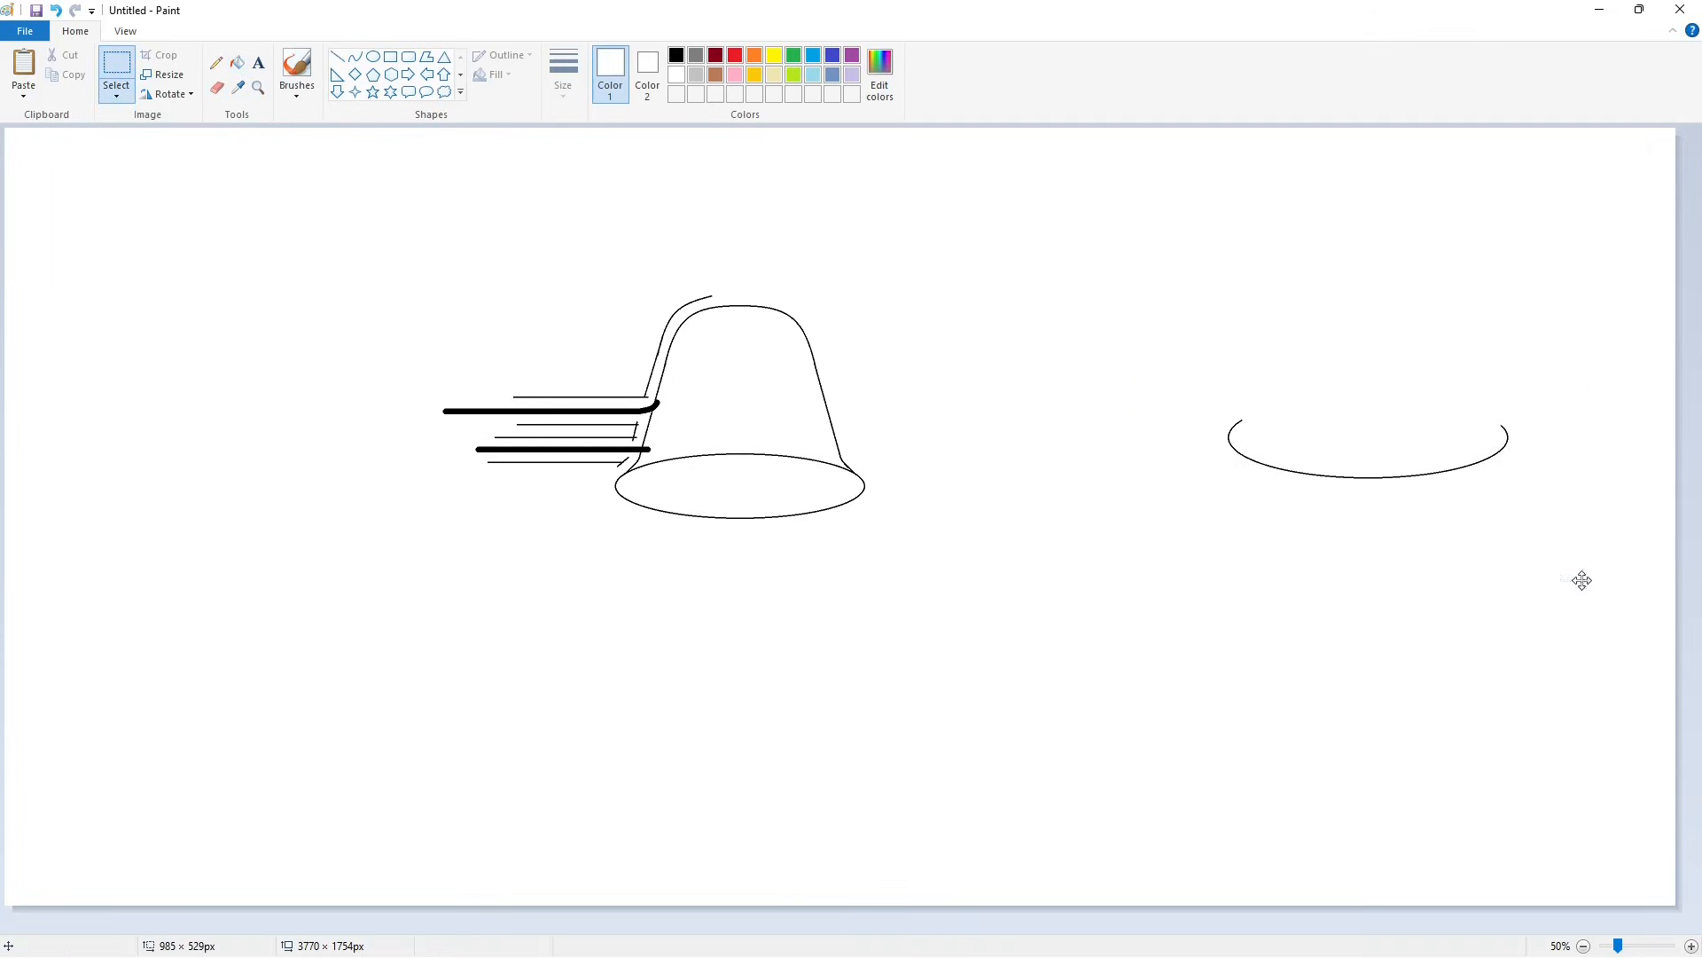
{"action": "left_click_drag", "start_coordinate": [1339, 446], "coordinate": [710, 493]}
{"action": "left_click", "coordinate": [1092, 477]}
Step: Connect the outer rim arc's left end to the short slanted stroke above it with a small black line
{"action": "left_click", "coordinate": [1691, 946]}
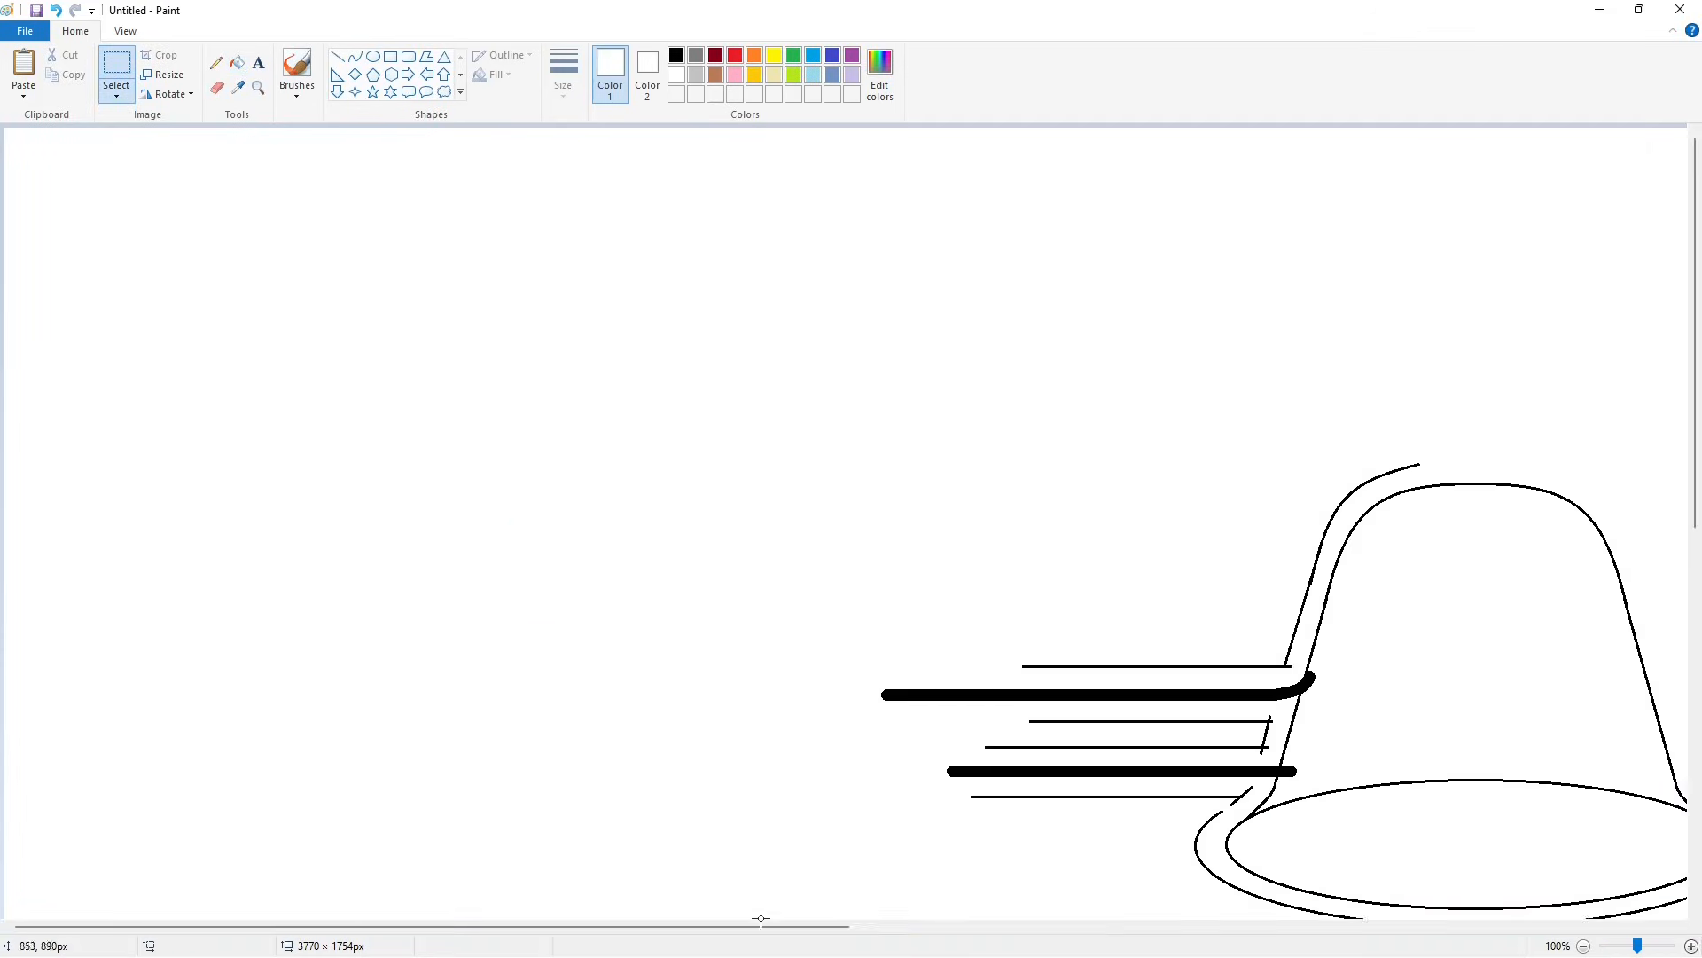
{"action": "left_click_drag", "start_coordinate": [749, 927], "coordinate": [1101, 927]}
{"action": "left_click", "coordinate": [336, 57]}
{"action": "scroll", "coordinate": [535, 631], "scroll_direction": "down", "scroll_amount": 2}
{"action": "left_click_drag", "start_coordinate": [518, 617], "coordinate": [542, 601]}
{"action": "left_click", "coordinate": [677, 55]}
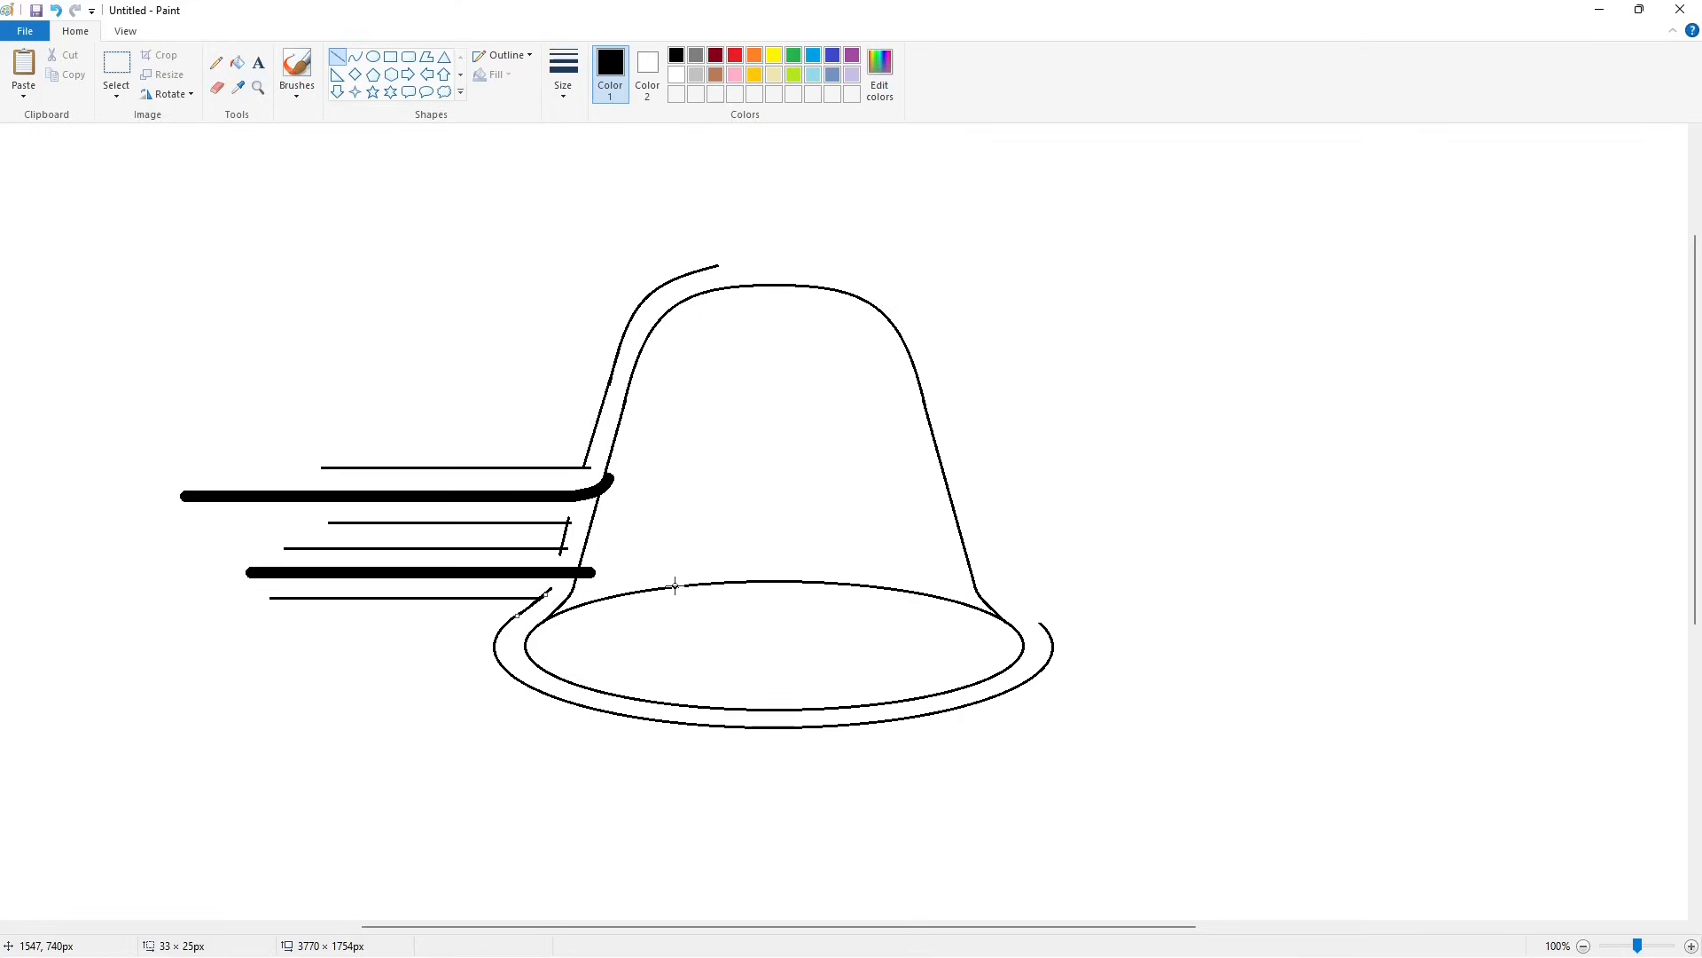
{"action": "left_click", "coordinate": [1584, 946]}
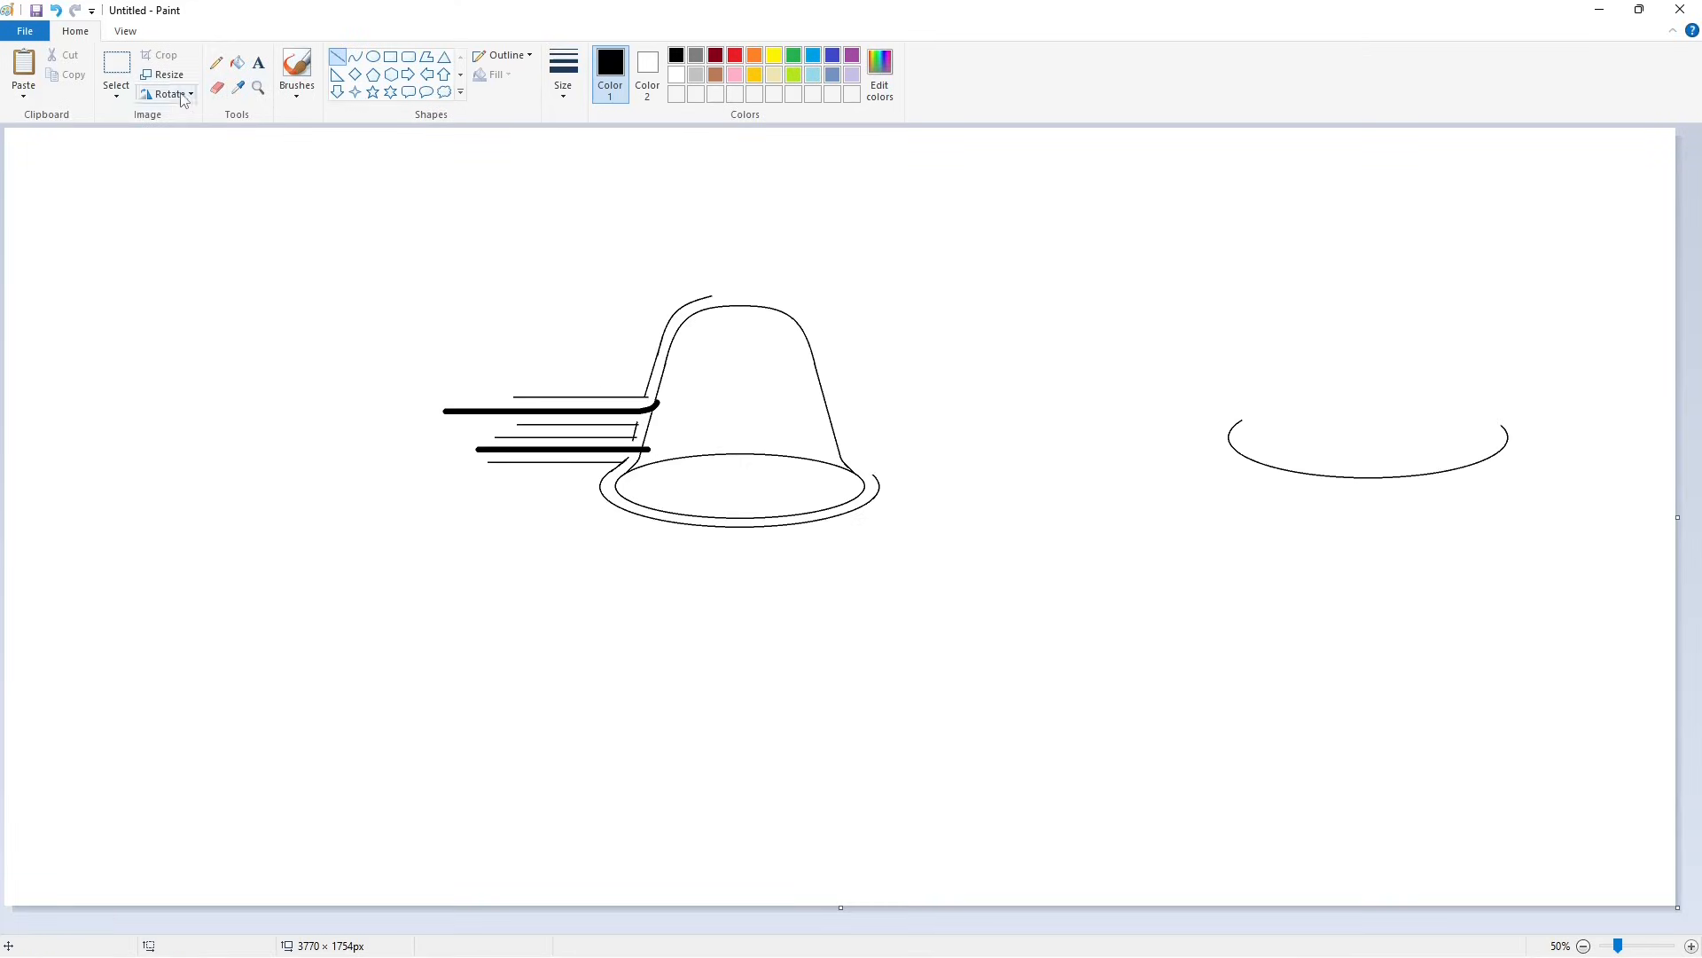
Step: Cover the right half of the bell drawing with a white filled rectangle
{"action": "left_click", "coordinate": [390, 56]}
{"action": "left_click", "coordinate": [496, 74]}
{"action": "left_click", "coordinate": [509, 139]}
{"action": "left_click", "coordinate": [676, 75]}
{"action": "left_click_drag", "start_coordinate": [946, 268], "coordinate": [757, 703]}
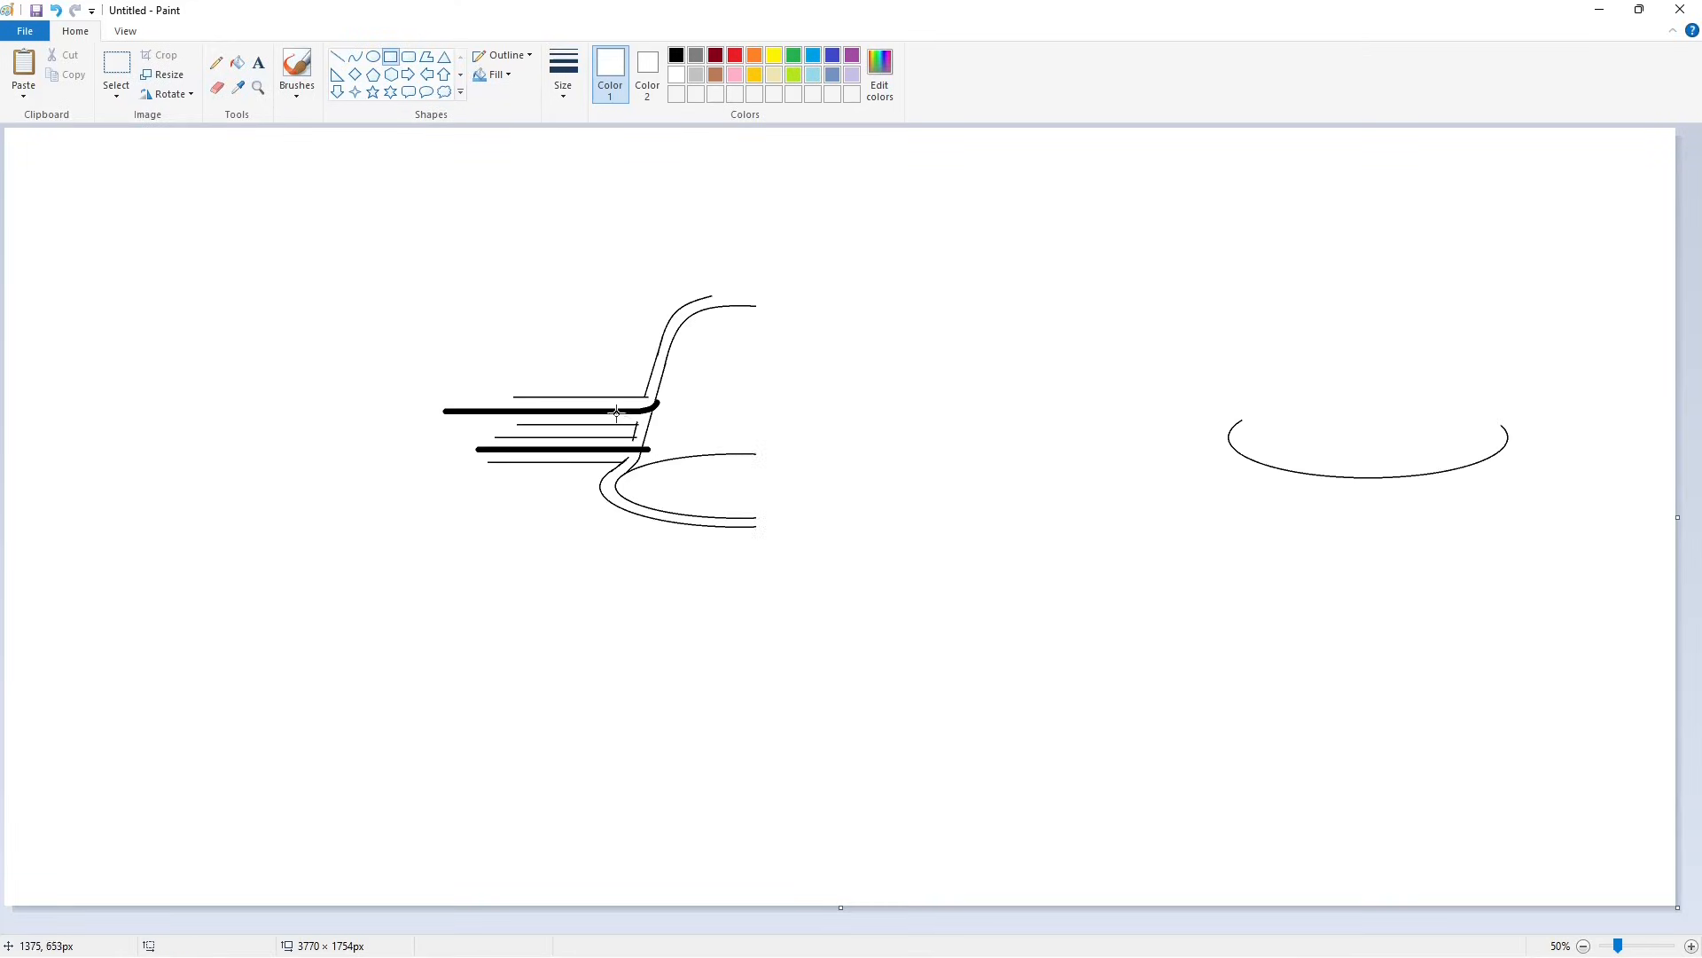
Step: Copy the left half of the bell with its side lines, flip the copy horizontally, and align it as the right half
{"action": "left_click", "coordinate": [117, 64]}
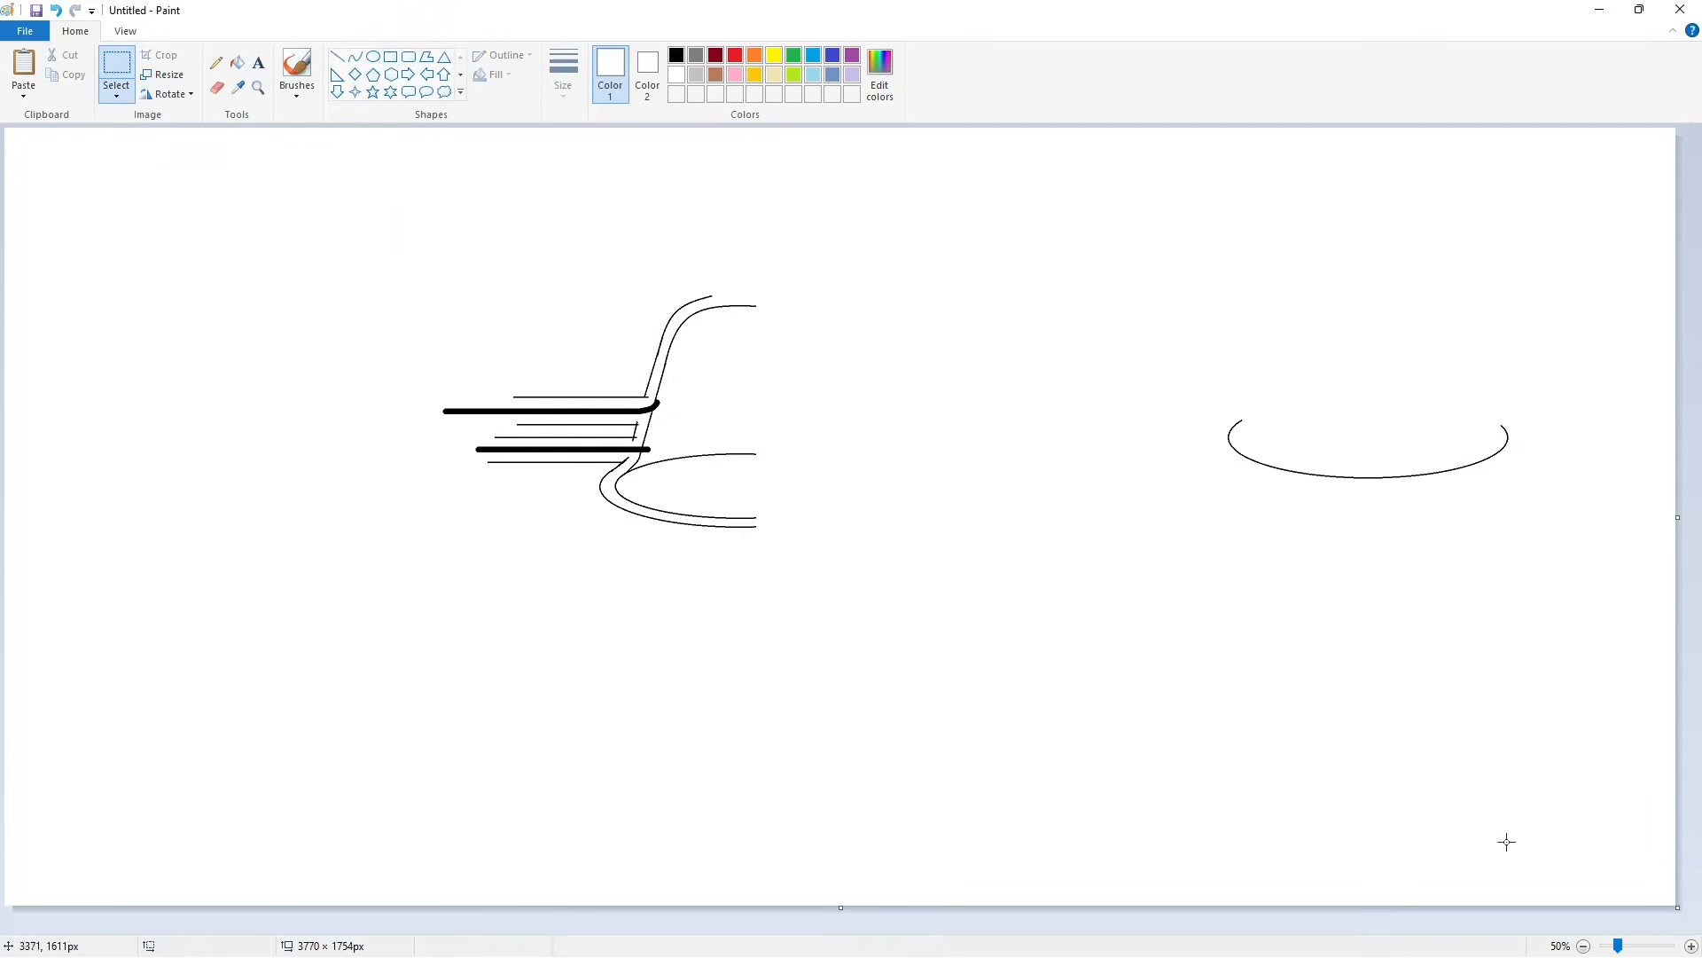
{"action": "left_click", "coordinate": [1691, 946]}
{"action": "left_click_drag", "start_coordinate": [822, 927], "coordinate": [1062, 928]}
{"action": "left_click", "coordinate": [1583, 946]}
{"action": "left_click_drag", "start_coordinate": [1062, 605], "coordinate": [401, 190]}
{"action": "key", "text": "ctrl+c"}
{"action": "key", "text": "ctrl+v"}
{"action": "left_click", "coordinate": [169, 94]}
{"action": "left_click", "coordinate": [190, 199]}
{"action": "left_click_drag", "start_coordinate": [328, 349], "coordinate": [680, 410]}
{"action": "left_click", "coordinate": [1190, 580]}
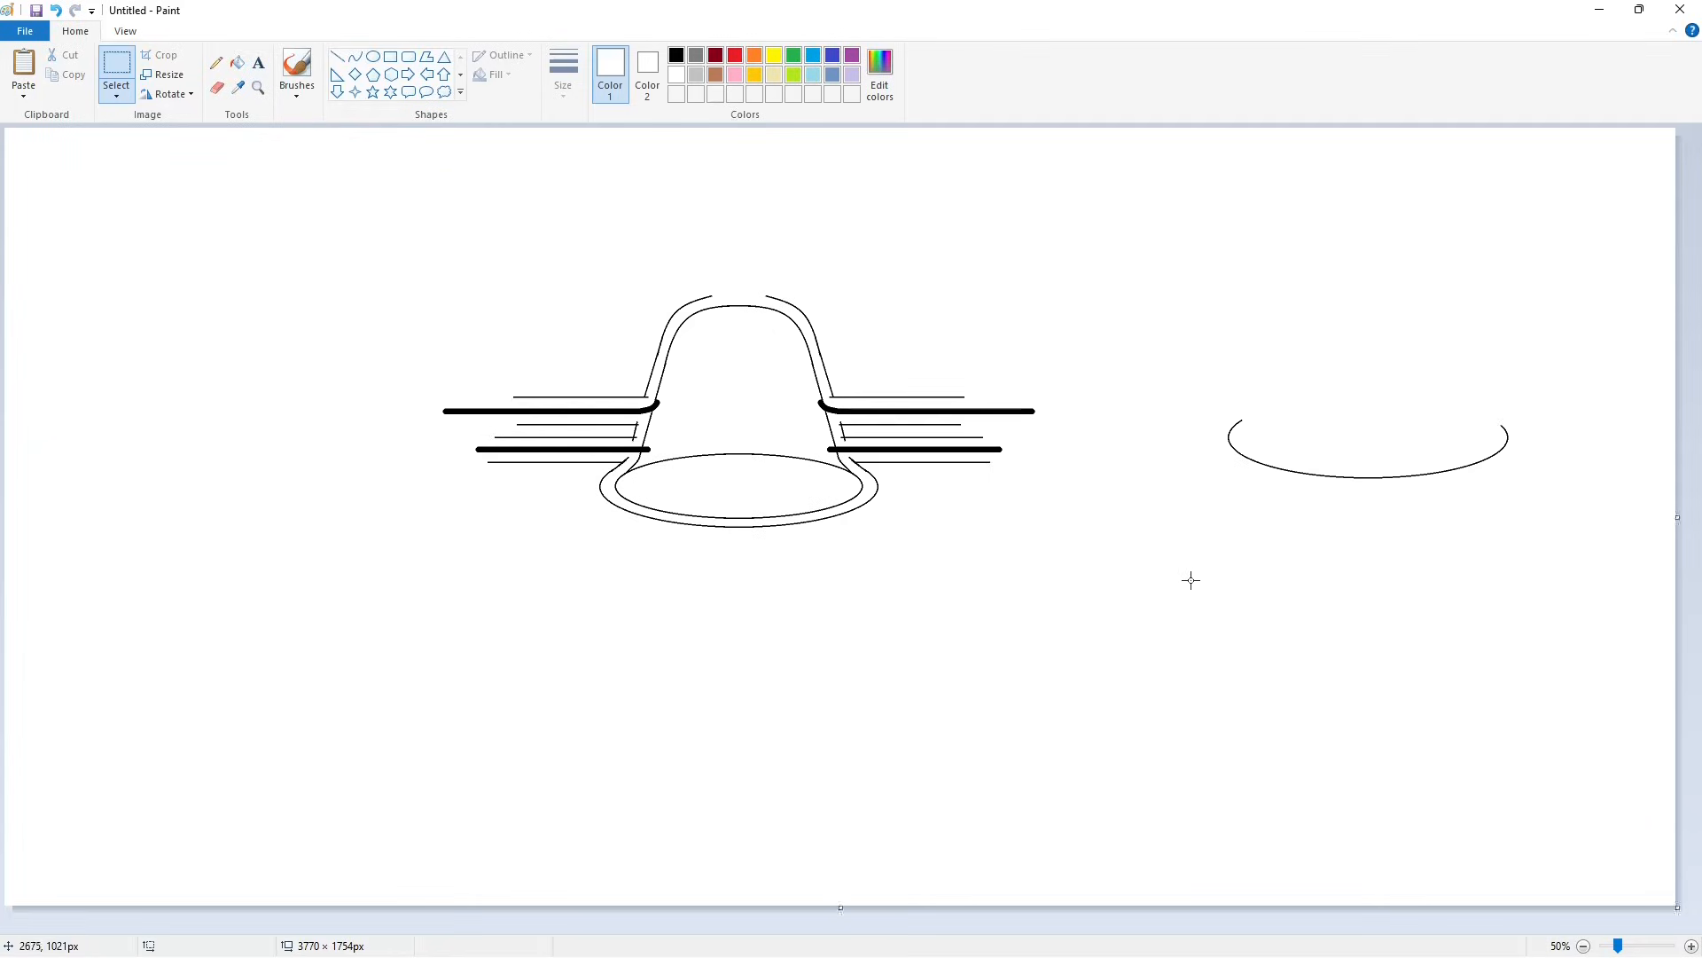
Step: Remove the leftover arc right of the bell by filling it with white
{"action": "left_click", "coordinate": [1691, 946]}
{"action": "scroll", "coordinate": [874, 836], "scroll_direction": "down", "scroll_amount": 6}
{"action": "left_click_drag", "start_coordinate": [825, 927], "coordinate": [1110, 927]}
{"action": "scroll", "coordinate": [1194, 862], "scroll_direction": "up", "scroll_amount": 4}
{"action": "left_click", "coordinate": [1583, 946]}
{"action": "left_click", "coordinate": [237, 62]}
{"action": "left_click", "coordinate": [1286, 469]}
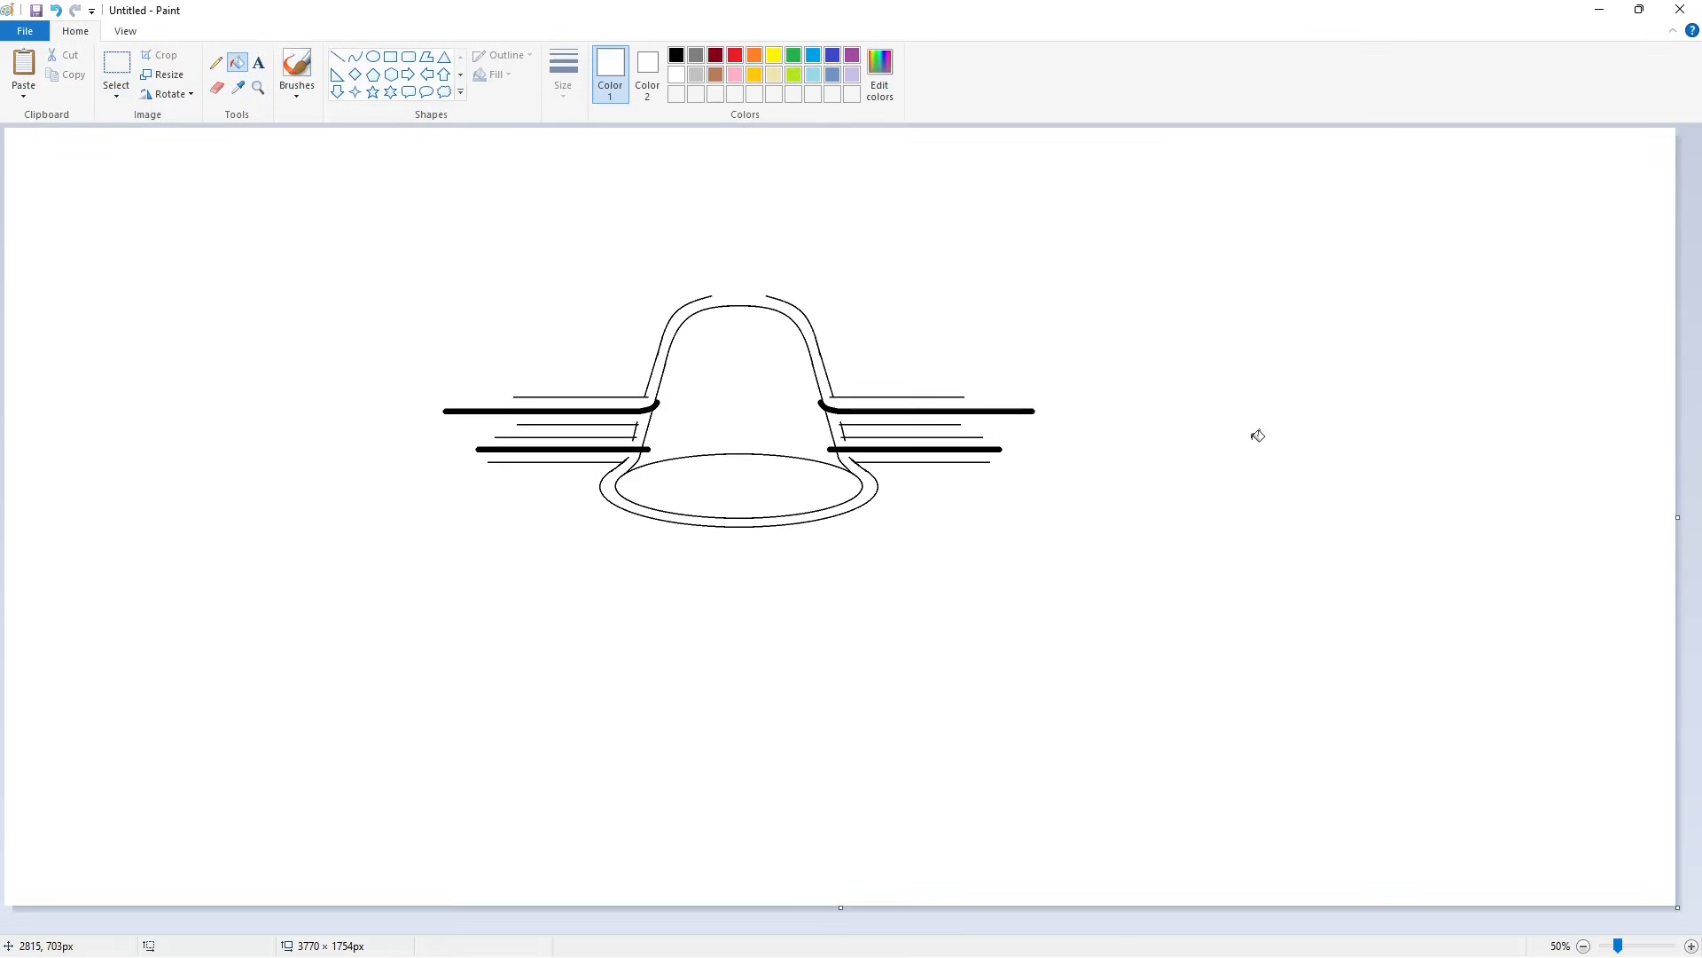
Step: Draw a black-outlined ellipse about 663 × 399 px over the bell's dome and set its fill to No fill
{"action": "left_click", "coordinate": [373, 57]}
{"action": "left_click", "coordinate": [677, 55]}
{"action": "left_click_drag", "start_coordinate": [604, 270], "coordinate": [898, 447]}
{"action": "left_click", "coordinate": [500, 76]}
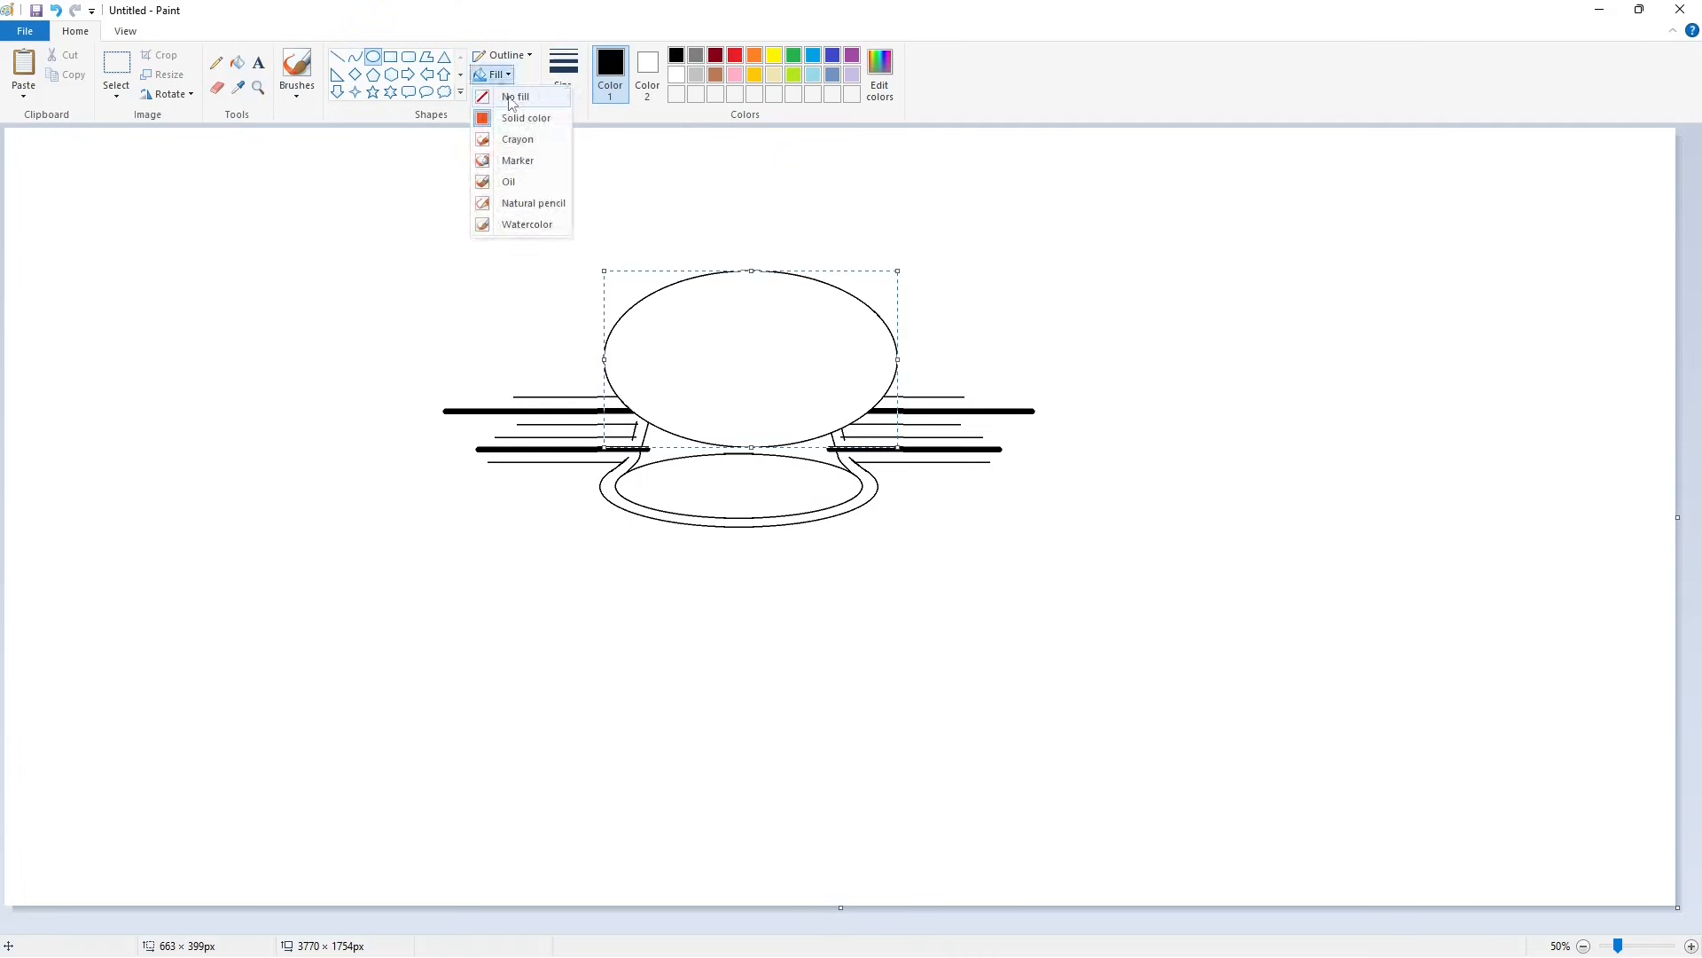
{"action": "left_click", "coordinate": [513, 97]}
Step: Resize the ellipse around the bell's dome to about 777 × 503 px and move it to the empty canvas right of the bell
{"action": "left_click_drag", "start_coordinate": [701, 370], "coordinate": [690, 345]}
{"action": "left_click_drag", "start_coordinate": [739, 421], "coordinate": [740, 467]}
{"action": "left_click_drag", "start_coordinate": [592, 356], "coordinate": [567, 356]}
{"action": "left_click_drag", "start_coordinate": [885, 357], "coordinate": [912, 357]}
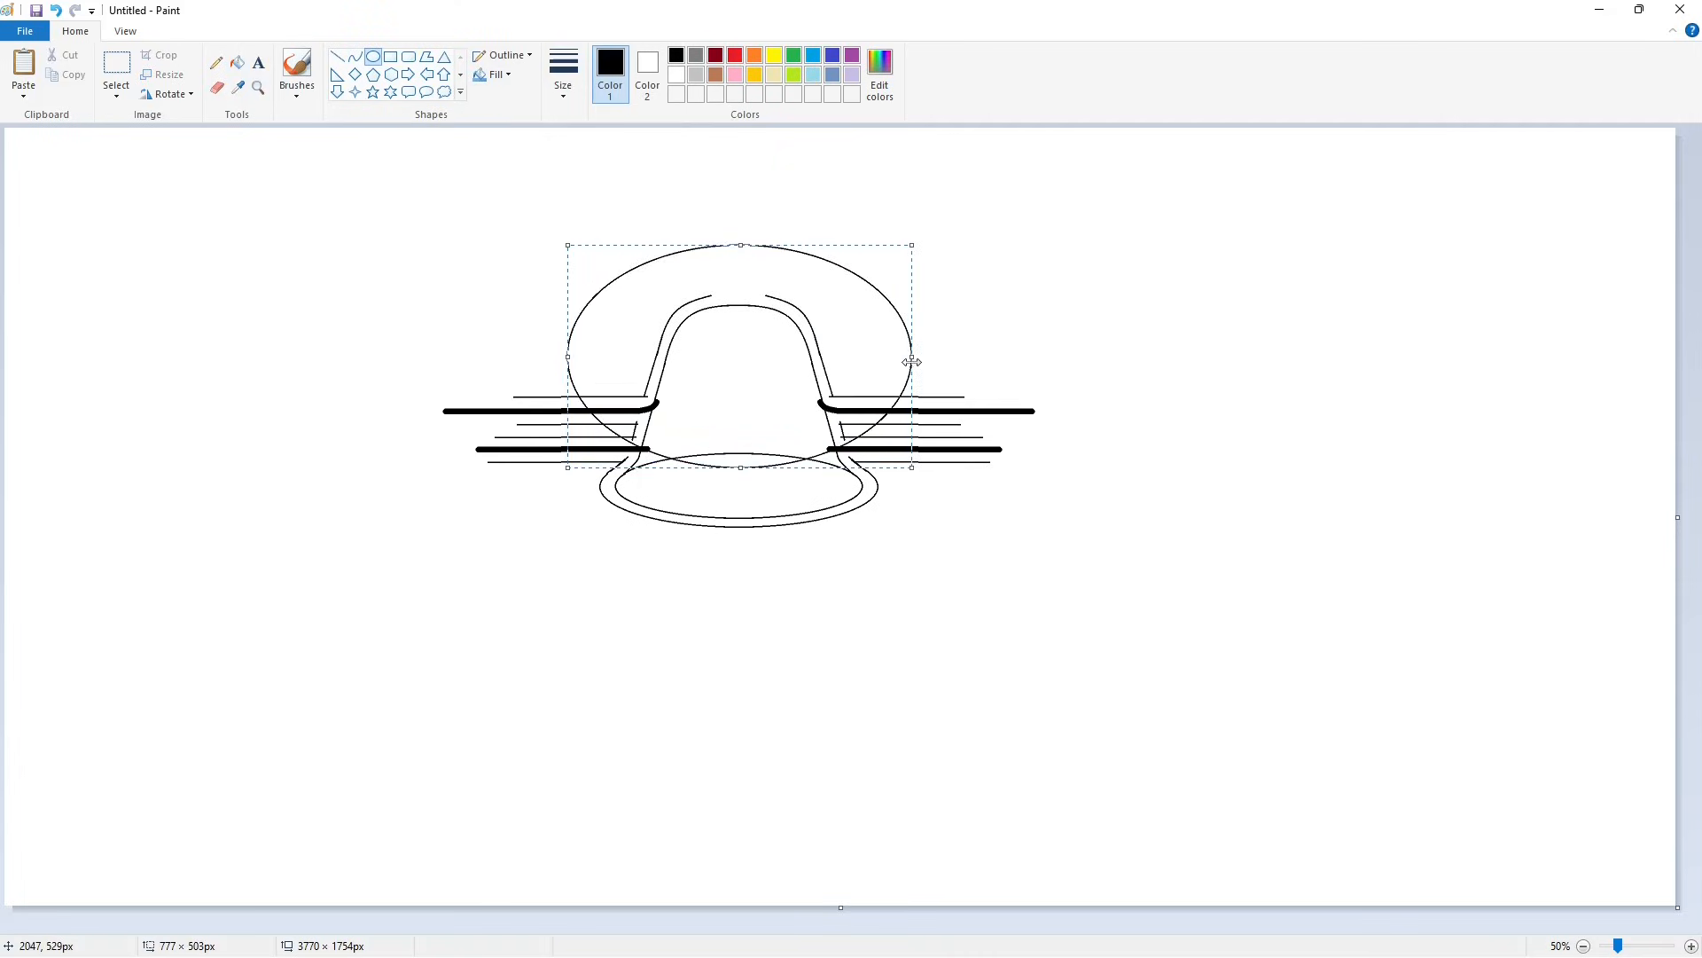
{"action": "left_click_drag", "start_coordinate": [567, 356], "coordinate": [566, 357]}
{"action": "left_click_drag", "start_coordinate": [747, 365], "coordinate": [1359, 469]}
{"action": "left_click", "coordinate": [1059, 384]}
Step: Cut the large ellipse at its left side and upper right with the Eraser and fill its lower-right portion with white
{"action": "left_click", "coordinate": [216, 87]}
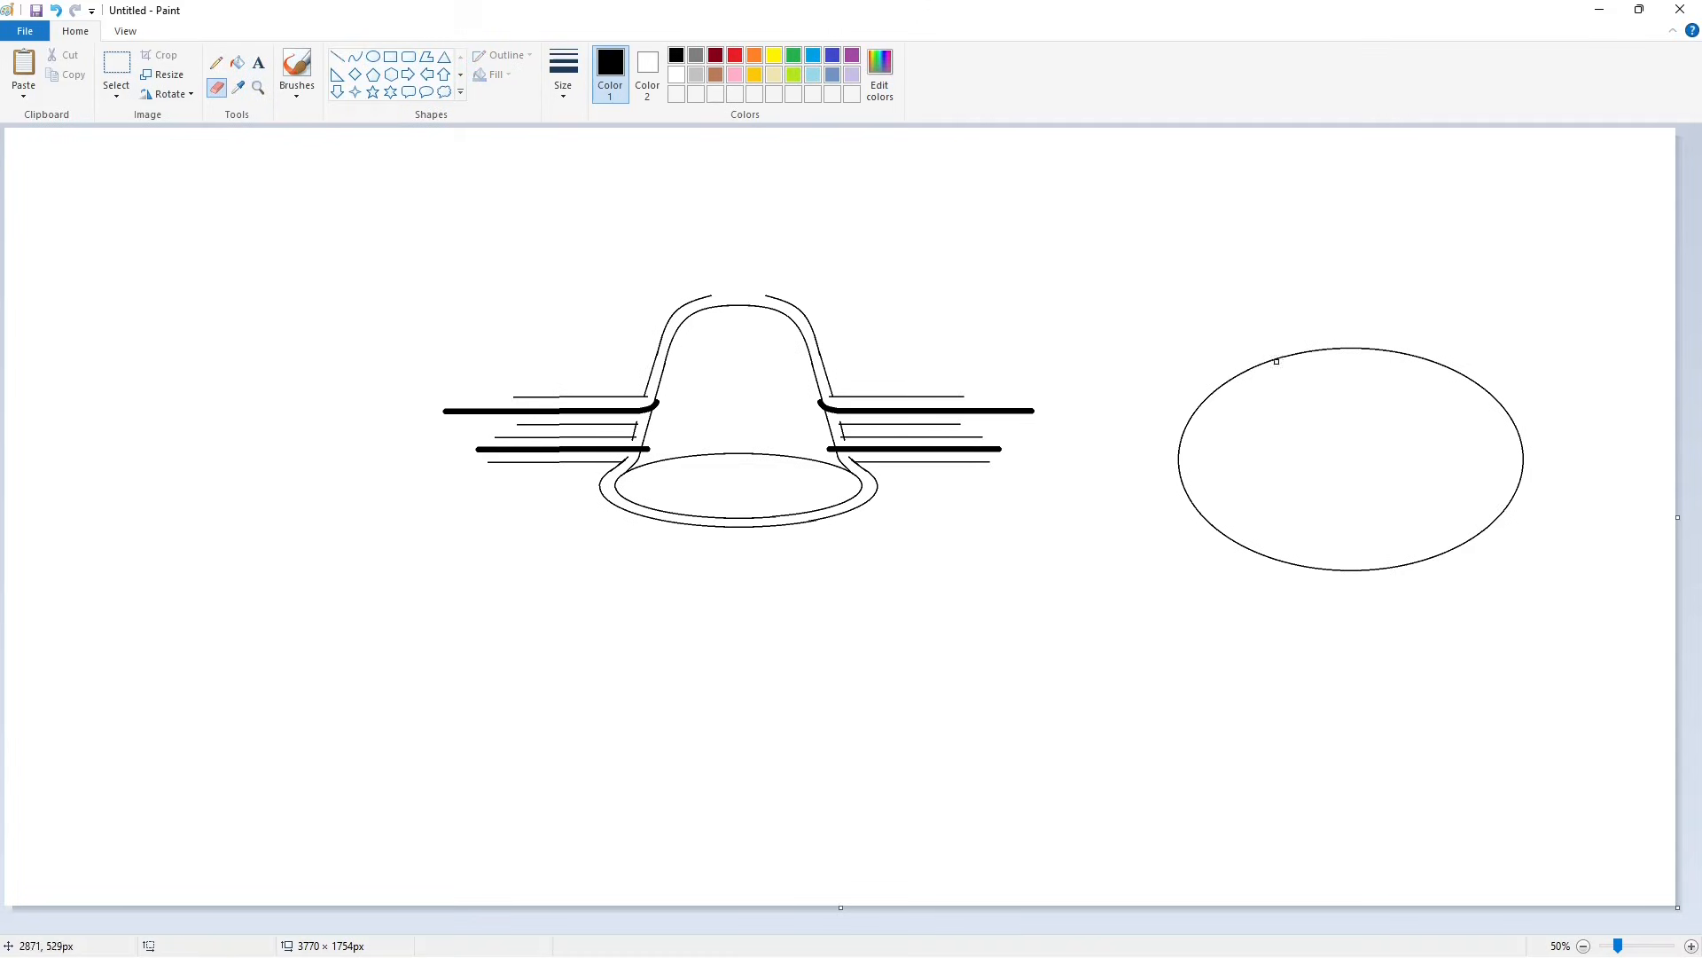
{"action": "left_click", "coordinate": [1181, 479]}
{"action": "left_click", "coordinate": [238, 63]}
{"action": "left_click", "coordinate": [677, 75]}
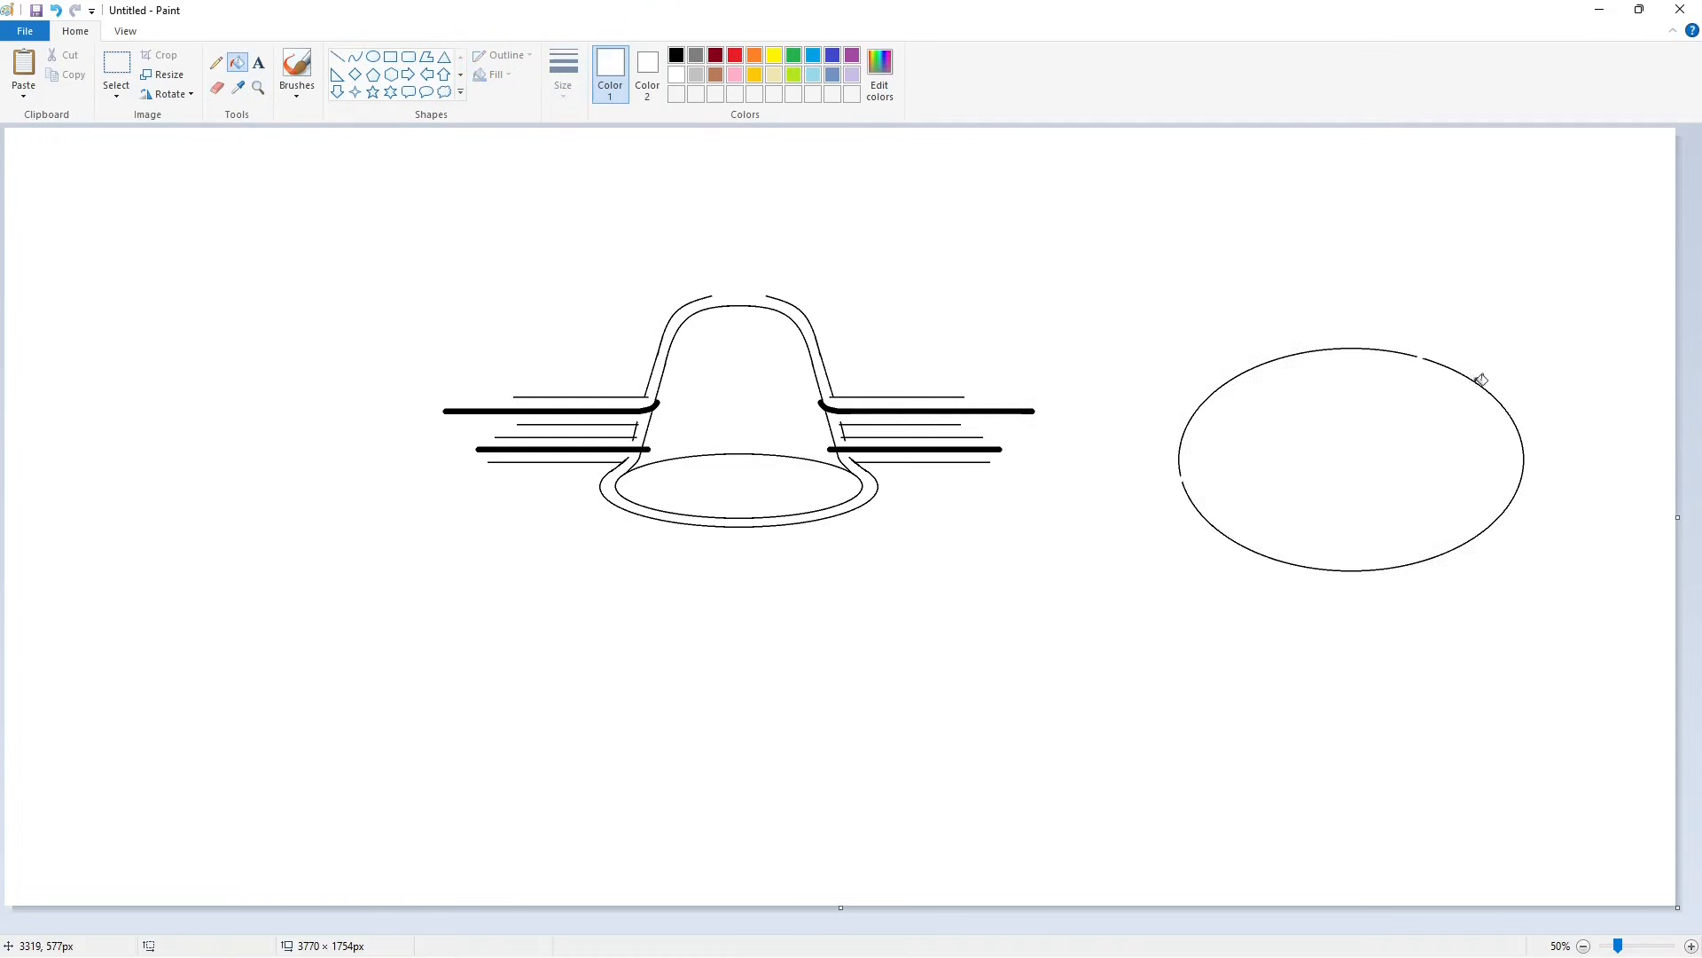
{"action": "left_click", "coordinate": [1478, 383]}
Step: Copy the remaining large arc over the bell so it sweeps around the dome's upper left
{"action": "left_click", "coordinate": [116, 65]}
{"action": "left_click_drag", "start_coordinate": [1536, 292], "coordinate": [1086, 583]}
{"action": "left_click_drag", "start_coordinate": [1299, 437], "coordinate": [688, 334]}
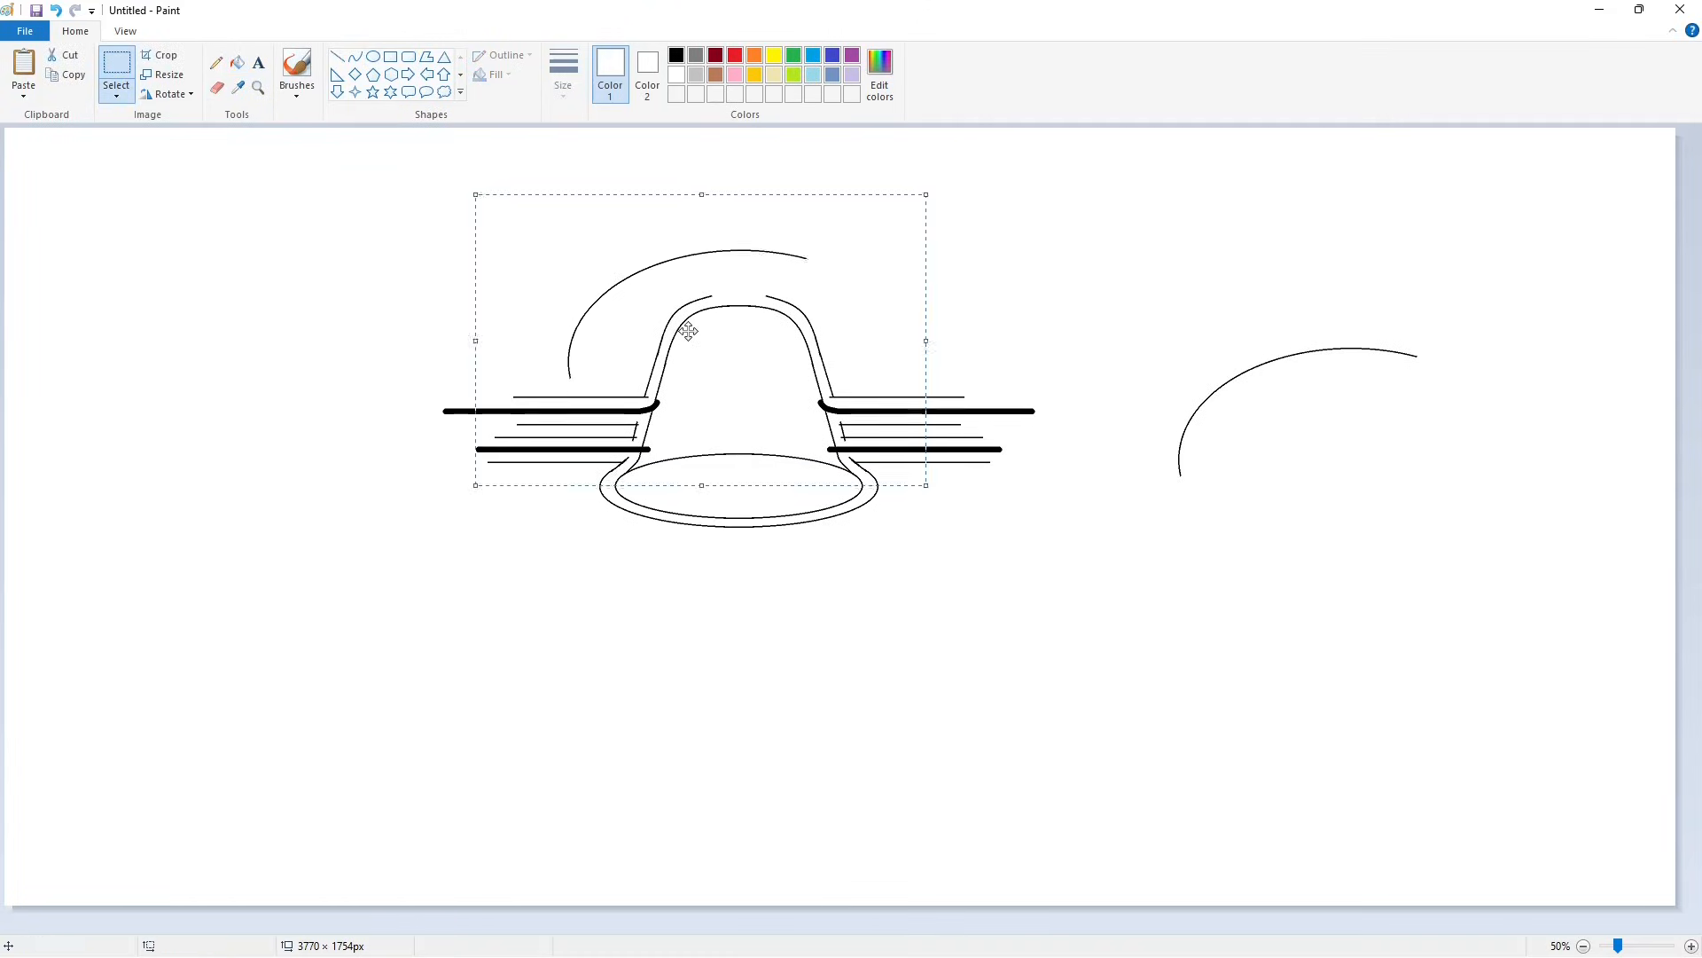
{"action": "left_click", "coordinate": [1046, 382]}
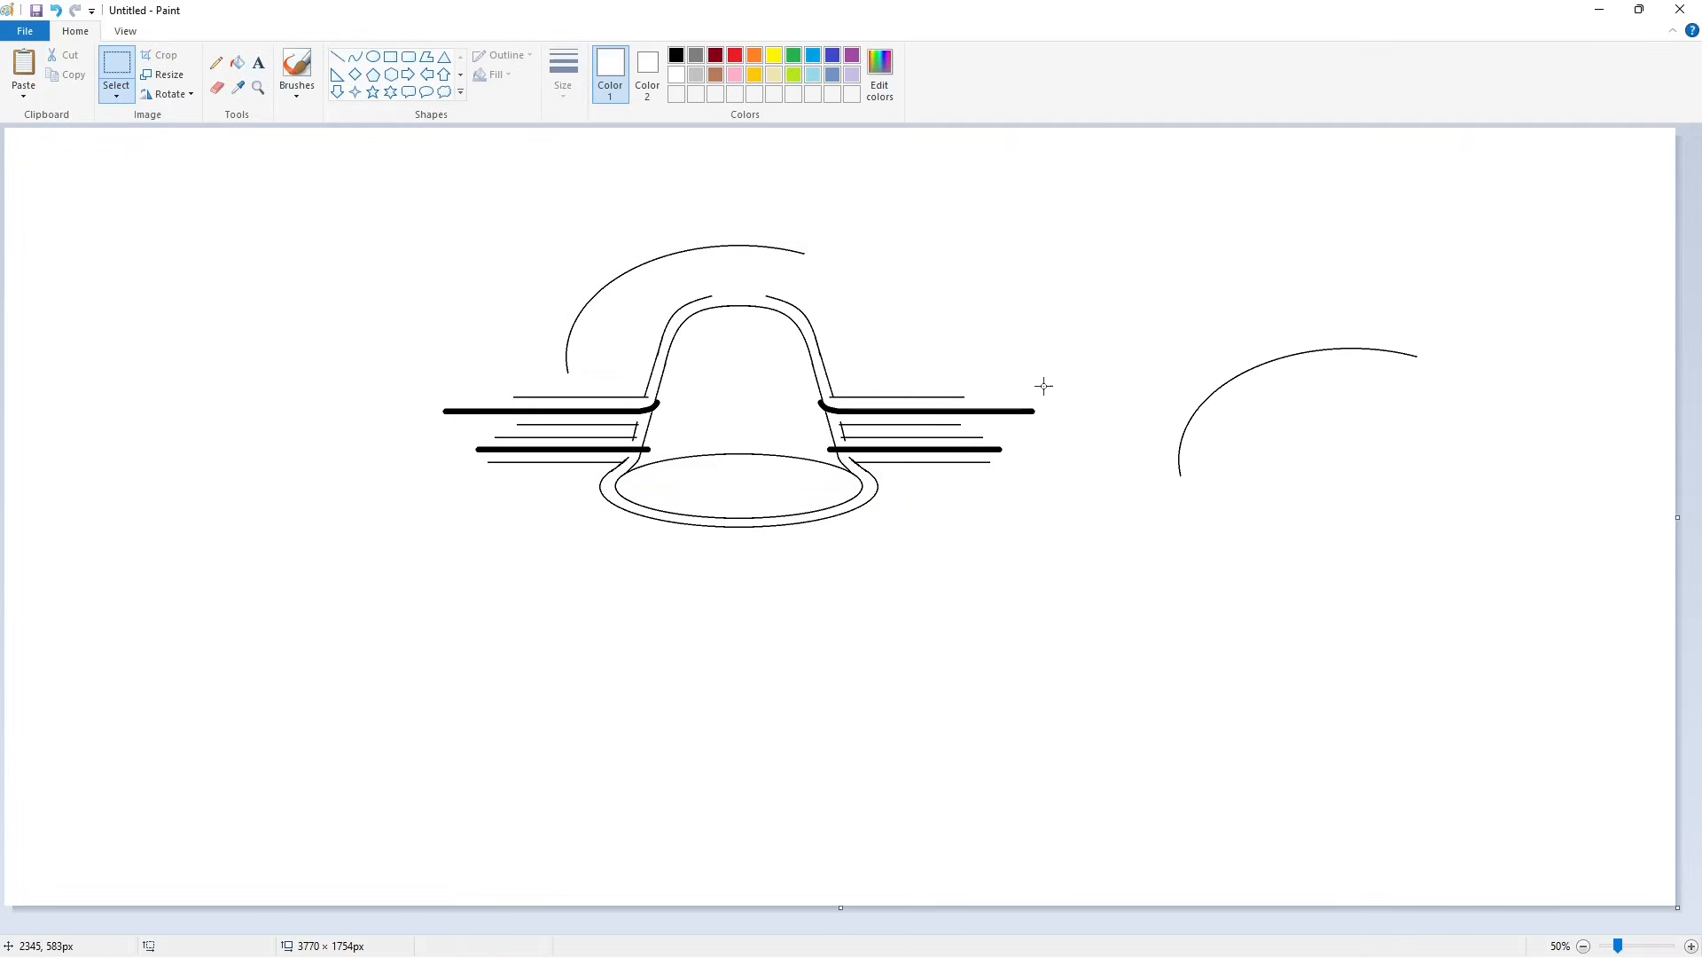
Step: Draw two thin black upward-bowed curves across the bell's lower body to form a band
{"action": "left_click", "coordinate": [354, 56]}
{"action": "left_click", "coordinate": [676, 55]}
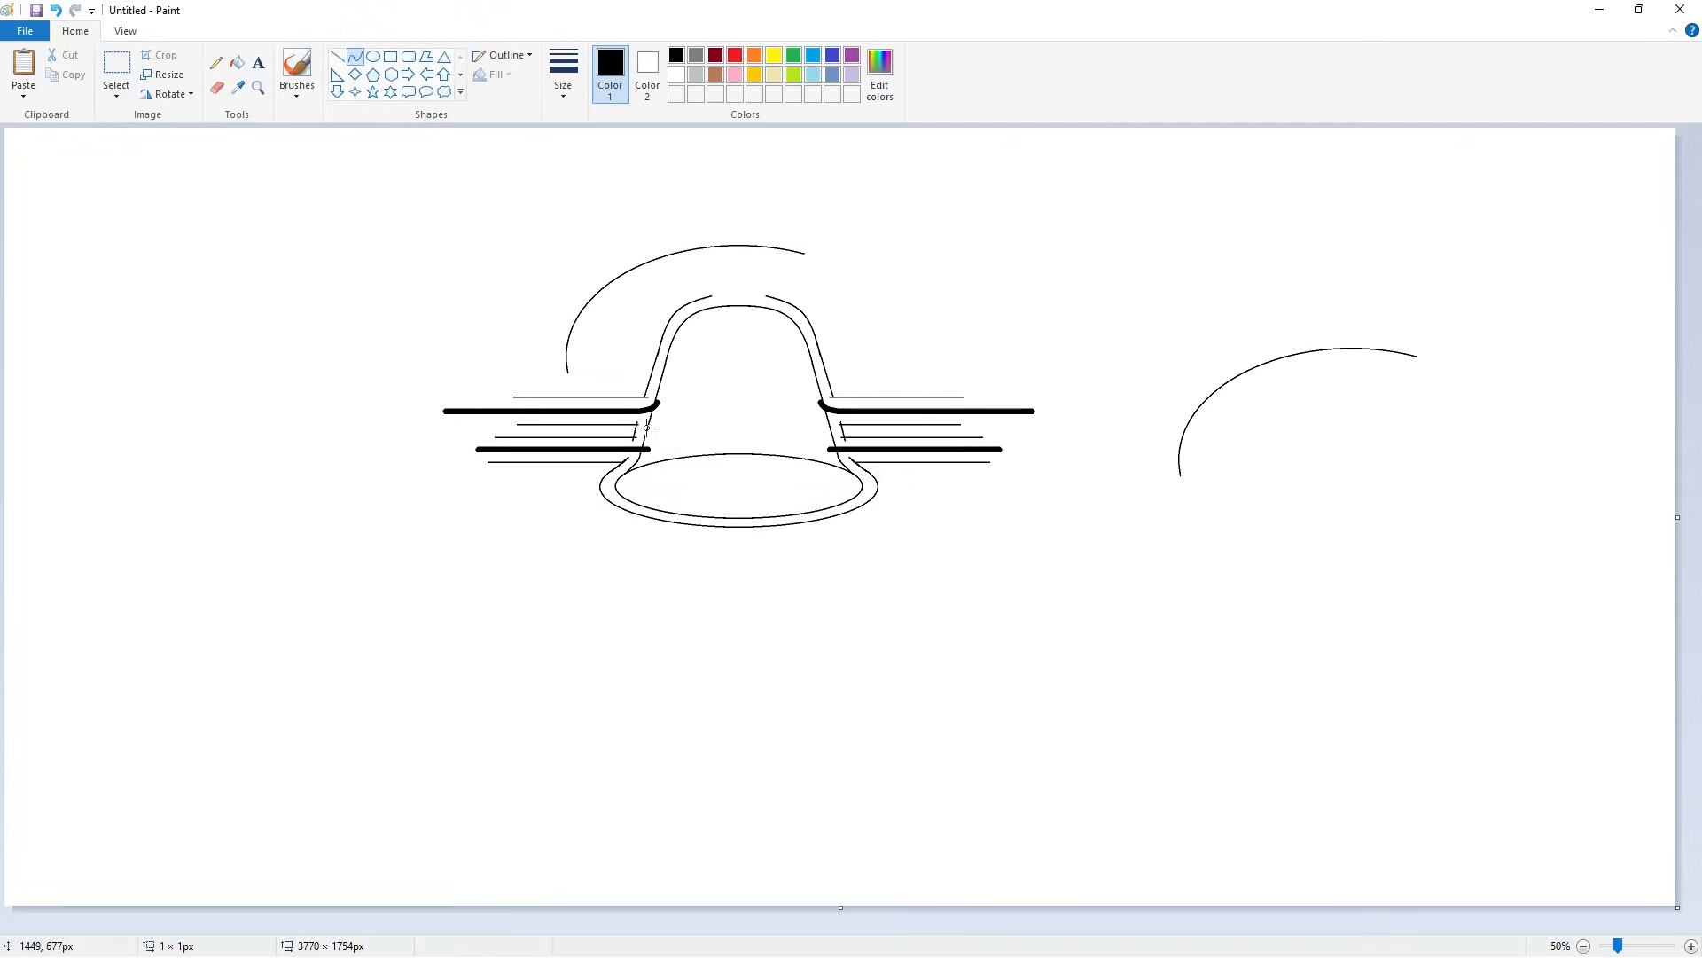
{"action": "mouse_move", "coordinate": [646, 427]}
{"action": "left_mouse_down"}
{"action": "mouse_move", "coordinate": [831, 428]}
{"action": "mouse_move", "coordinate": [771, 407]}
{"action": "mouse_move", "coordinate": [791, 406]}
{"action": "left_mouse_up"}
{"action": "left_click", "coordinate": [687, 404]}
{"action": "left_click", "coordinate": [949, 415]}
{"action": "left_click_drag", "start_coordinate": [647, 445], "coordinate": [834, 443]}
{"action": "left_click_drag", "start_coordinate": [698, 429], "coordinate": [692, 413]}
{"action": "left_click", "coordinate": [786, 413]}
{"action": "left_click", "coordinate": [1348, 632]}
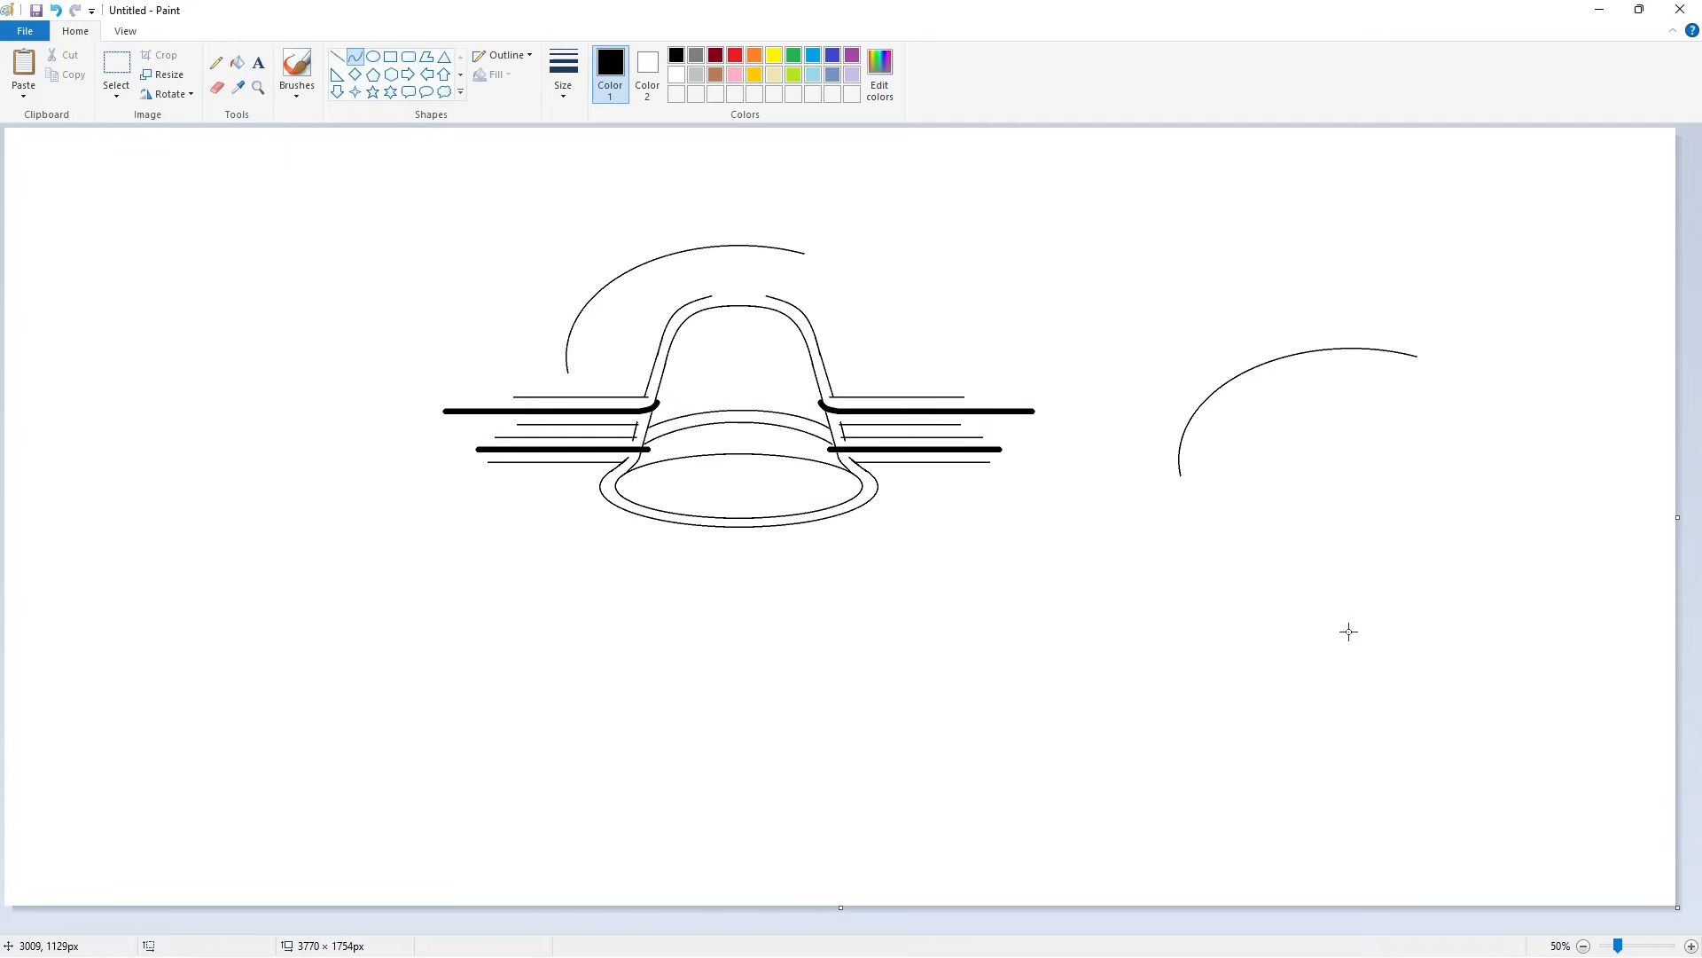
Step: Close the gap at the lower band curve's right end with a short line and fill the bell above and below the band with black
{"action": "left_click", "coordinate": [1692, 946]}
{"action": "left_click", "coordinate": [336, 56]}
{"action": "left_click_drag", "start_coordinate": [984, 560], "coordinate": [994, 566]}
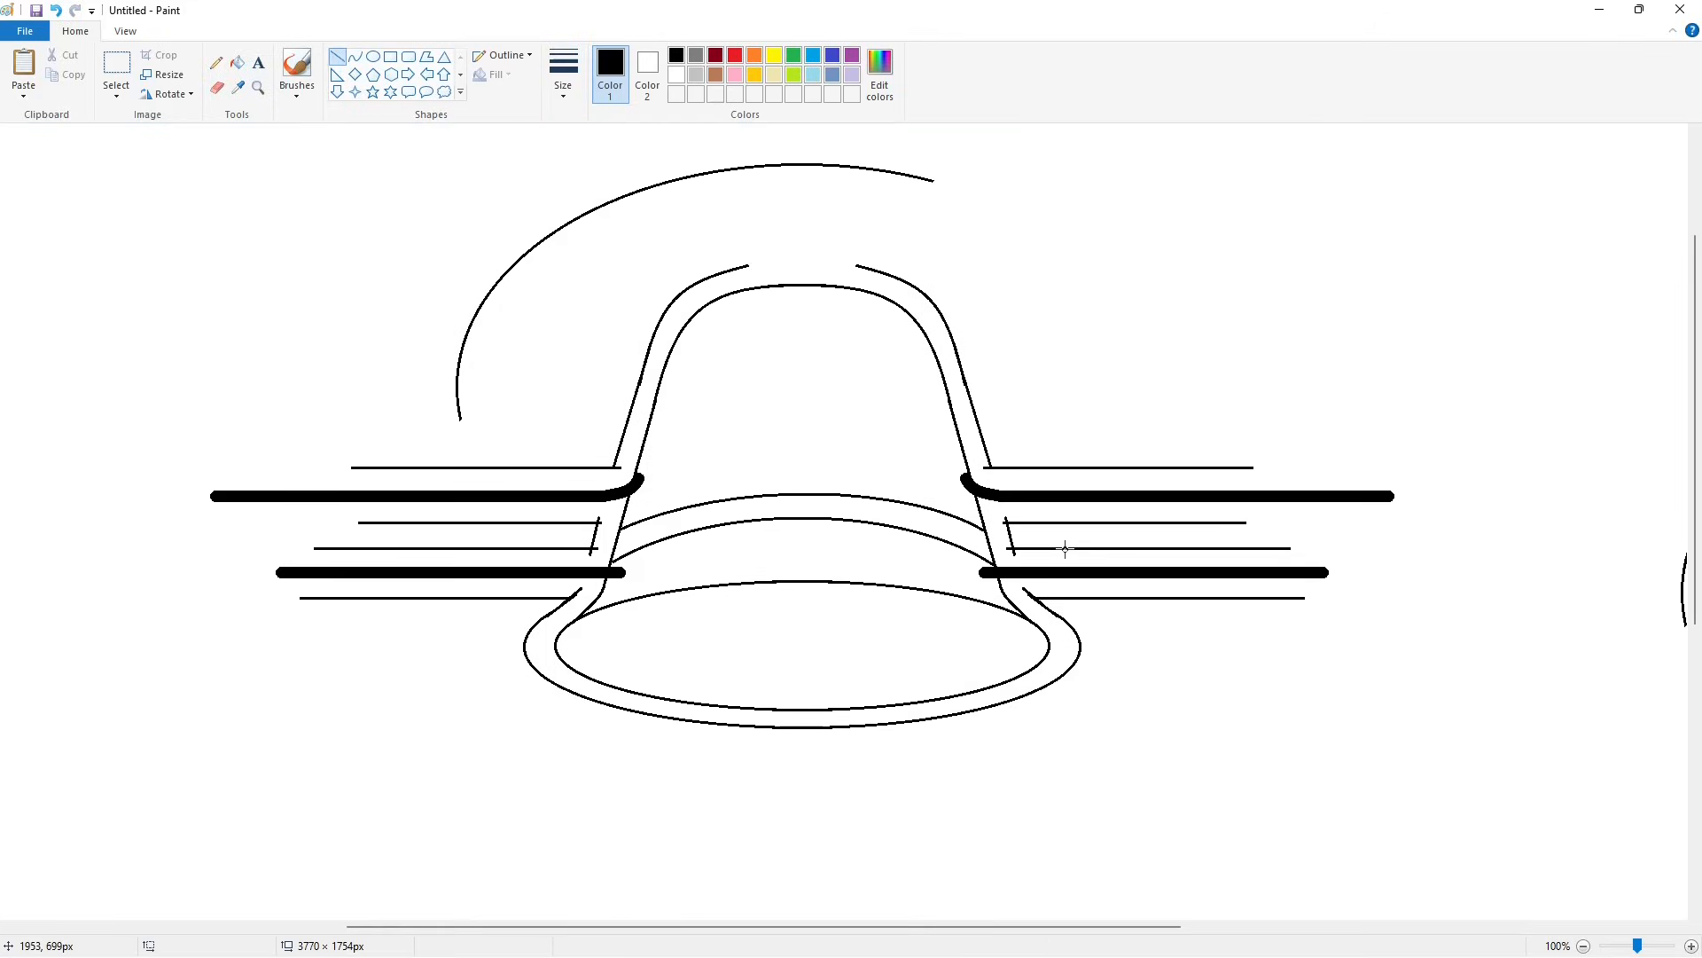
{"action": "left_click", "coordinate": [239, 68]}
{"action": "left_click", "coordinate": [734, 384]}
{"action": "left_click", "coordinate": [737, 569]}
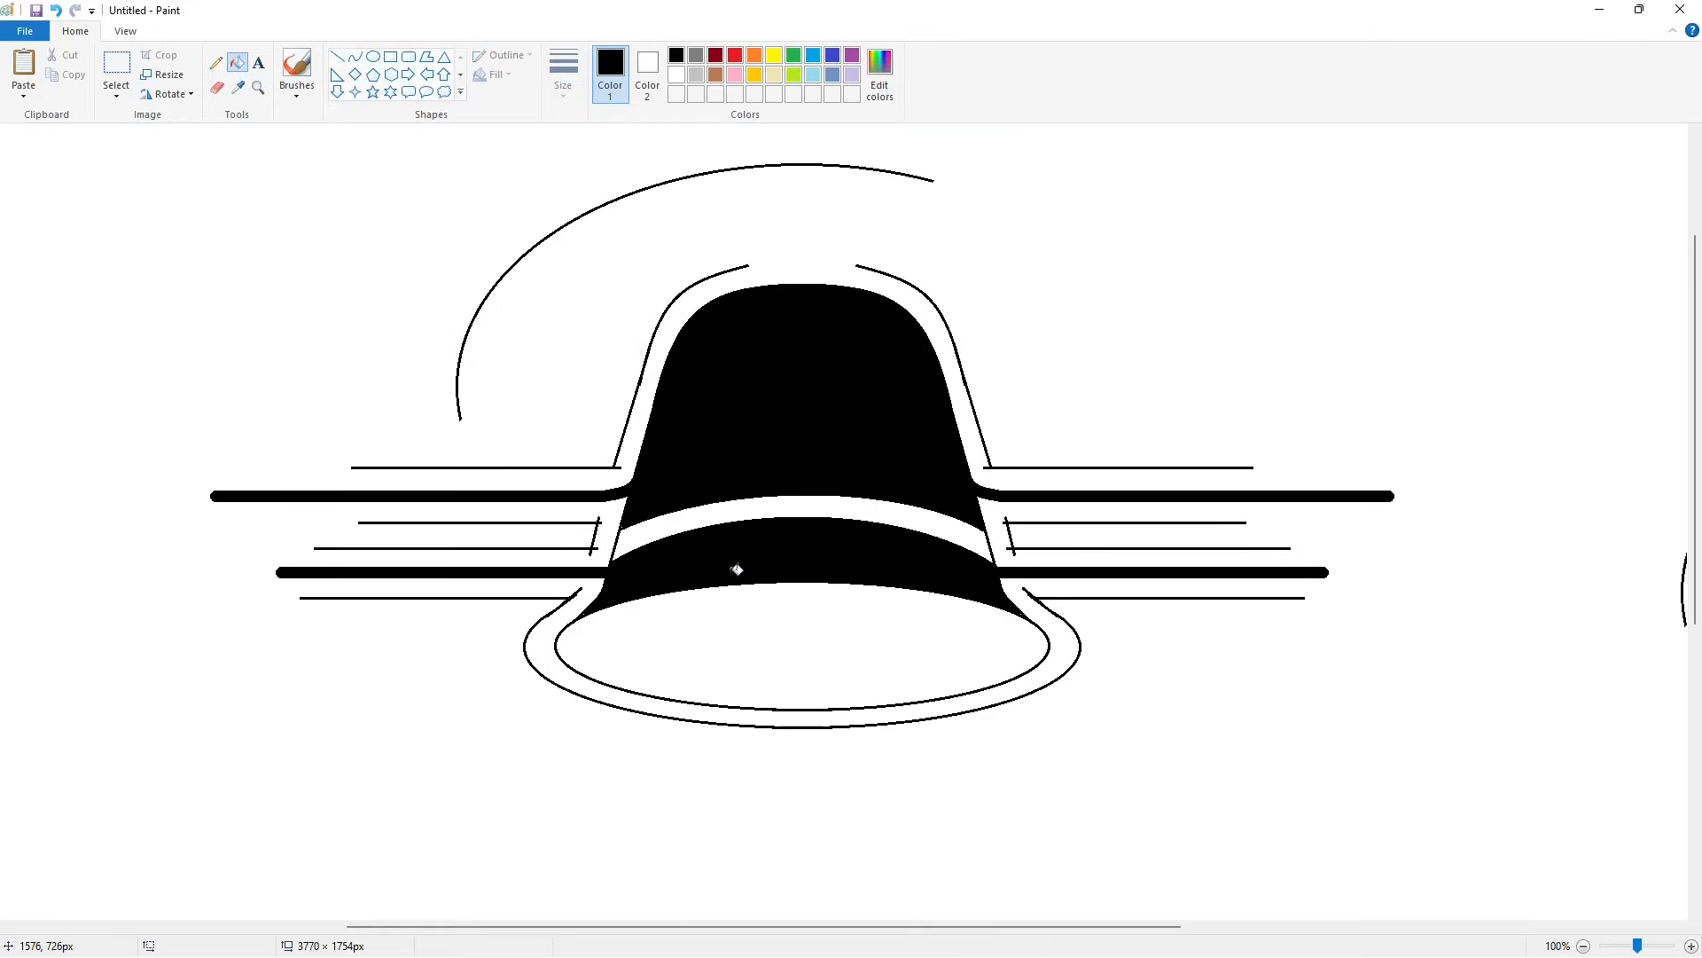
{"action": "left_click", "coordinate": [743, 598]}
Step: Paint out the bell's edge lines at both ends of the white band with short white line strokes
{"action": "left_click", "coordinate": [337, 56]}
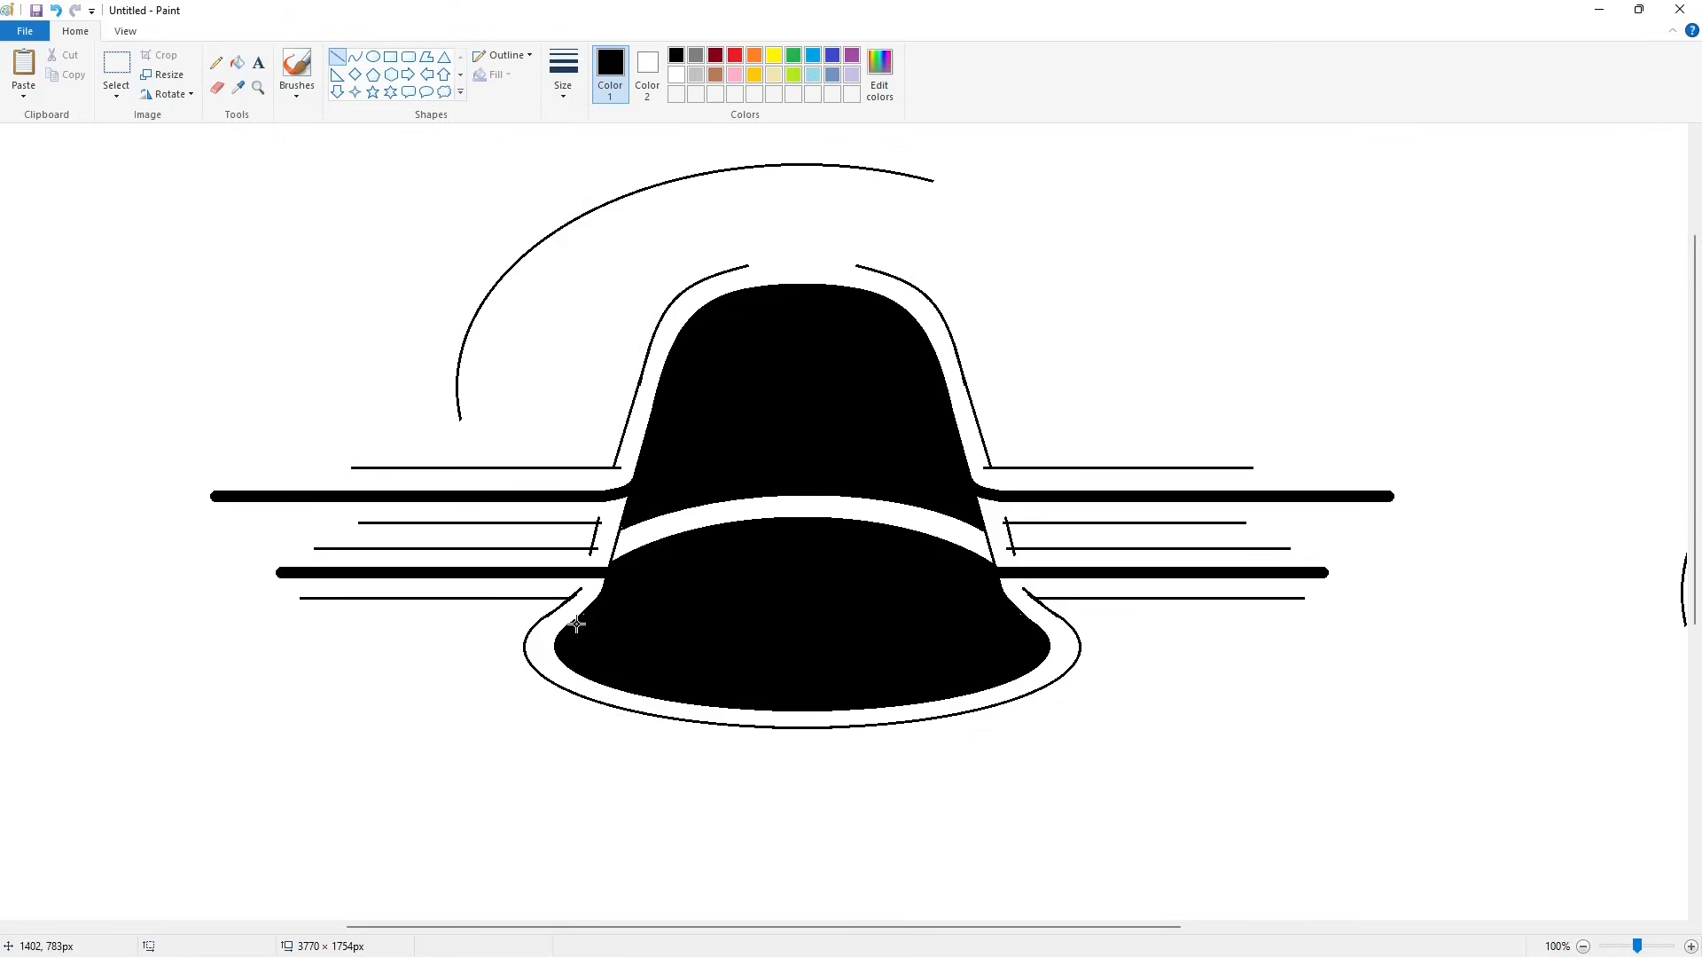
{"action": "key", "text": "ctrl+z"}
{"action": "left_click_drag", "start_coordinate": [629, 519], "coordinate": [638, 529]}
{"action": "left_click", "coordinate": [677, 74]}
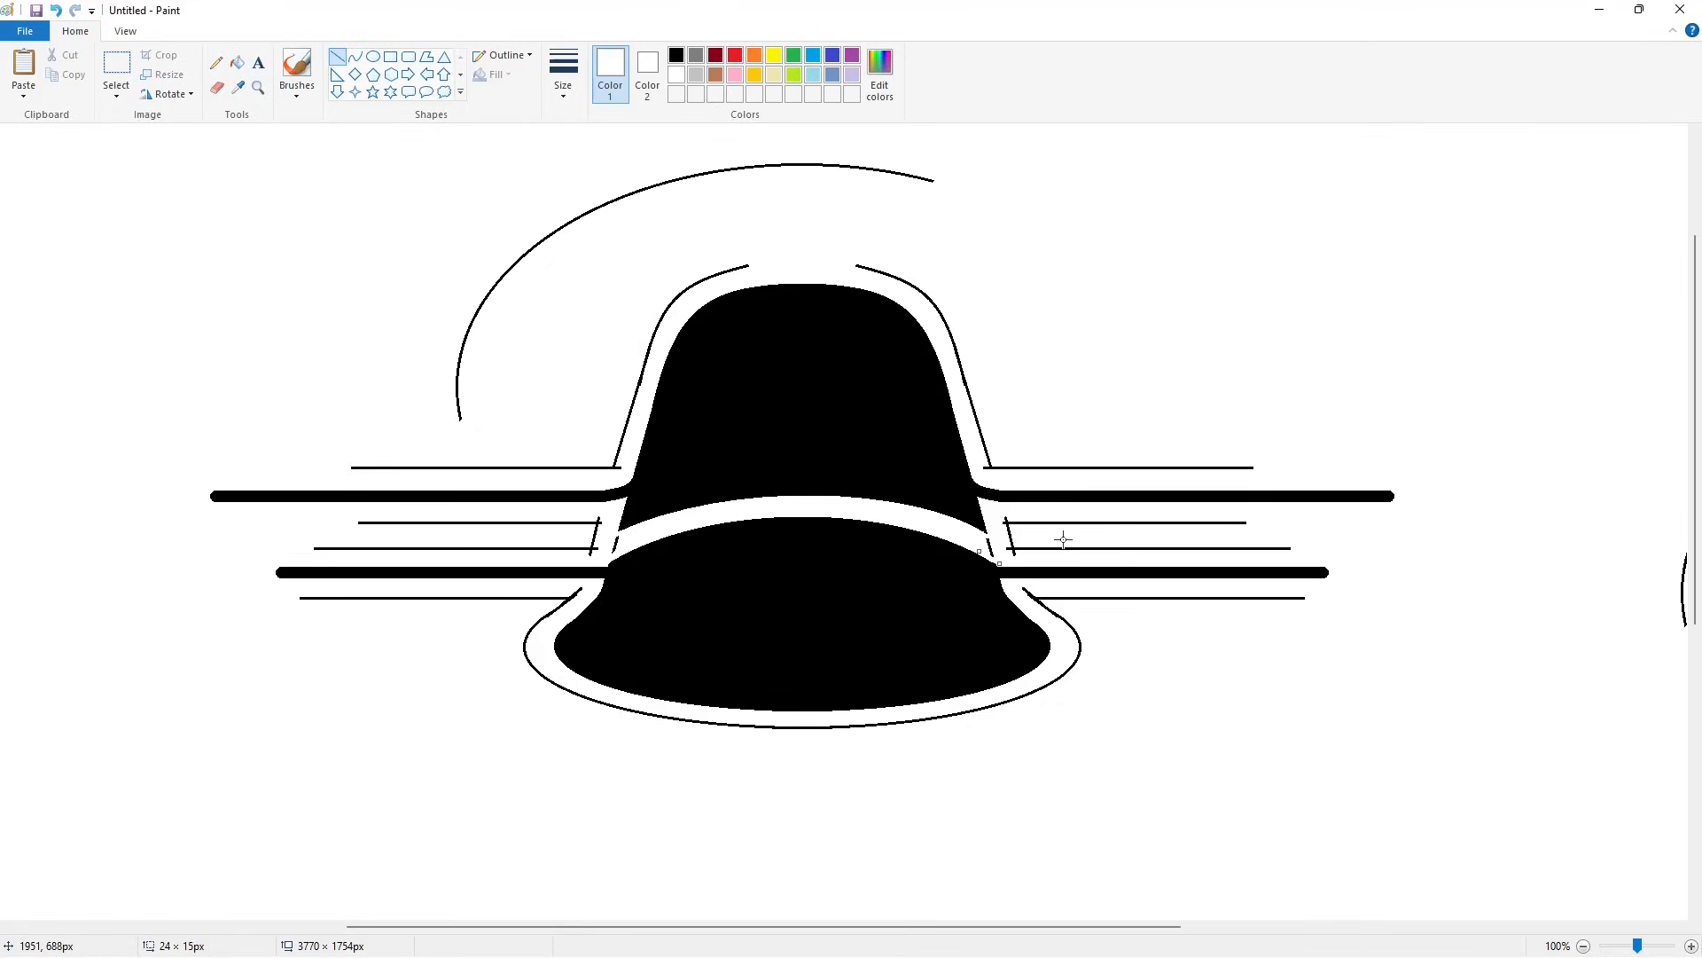
Step: Fill the bell's lower section and its connected thick side lines with lavender
{"action": "left_click", "coordinate": [236, 62]}
{"action": "left_click", "coordinate": [852, 74]}
{"action": "left_click", "coordinate": [830, 577]}
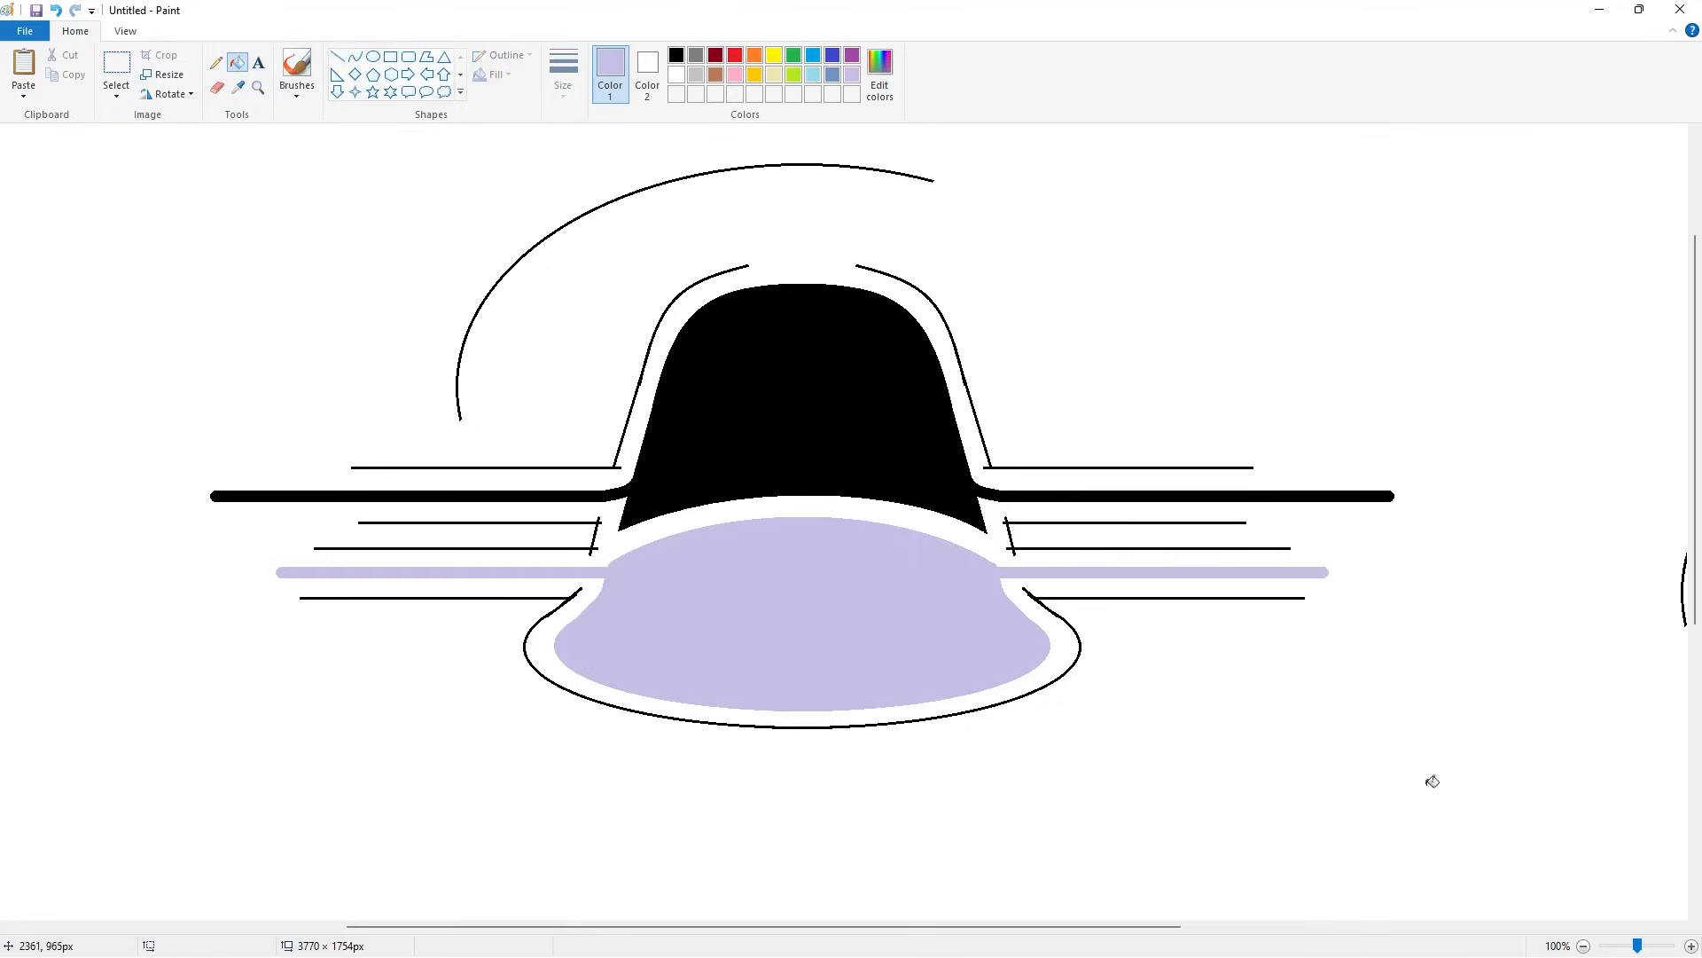
Step: Draw a thick black-outlined flat ellipse about 487 × 59 px inside the lavender base
{"action": "scroll", "coordinate": [1429, 783], "scroll_direction": "down", "scroll_amount": 1}
{"action": "left_click", "coordinate": [372, 55]}
{"action": "left_click", "coordinate": [676, 55]}
{"action": "left_click_drag", "start_coordinate": [632, 476], "coordinate": [849, 492]}
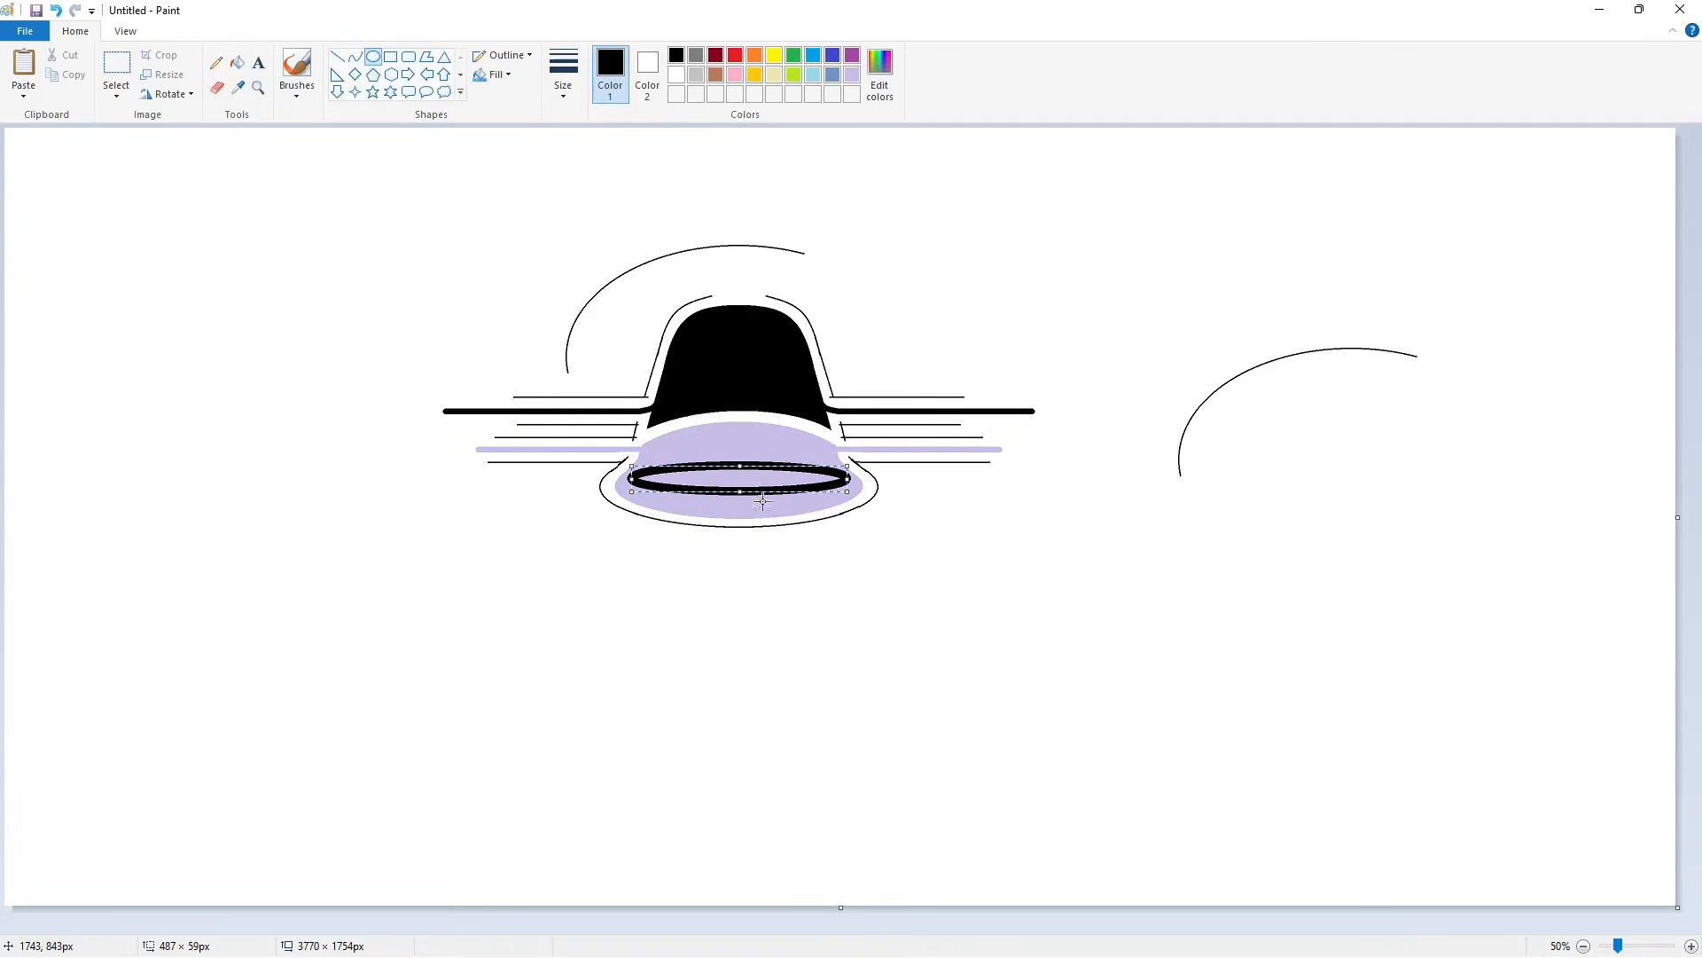
Step: Stretch the ellipse inside the base downward to about 479 × 92 px and deselect it
{"action": "left_click_drag", "start_coordinate": [740, 492], "coordinate": [748, 506]}
{"action": "left_click_drag", "start_coordinate": [631, 486], "coordinate": [633, 501]}
{"action": "left_click_drag", "start_coordinate": [848, 486], "coordinate": [846, 490]}
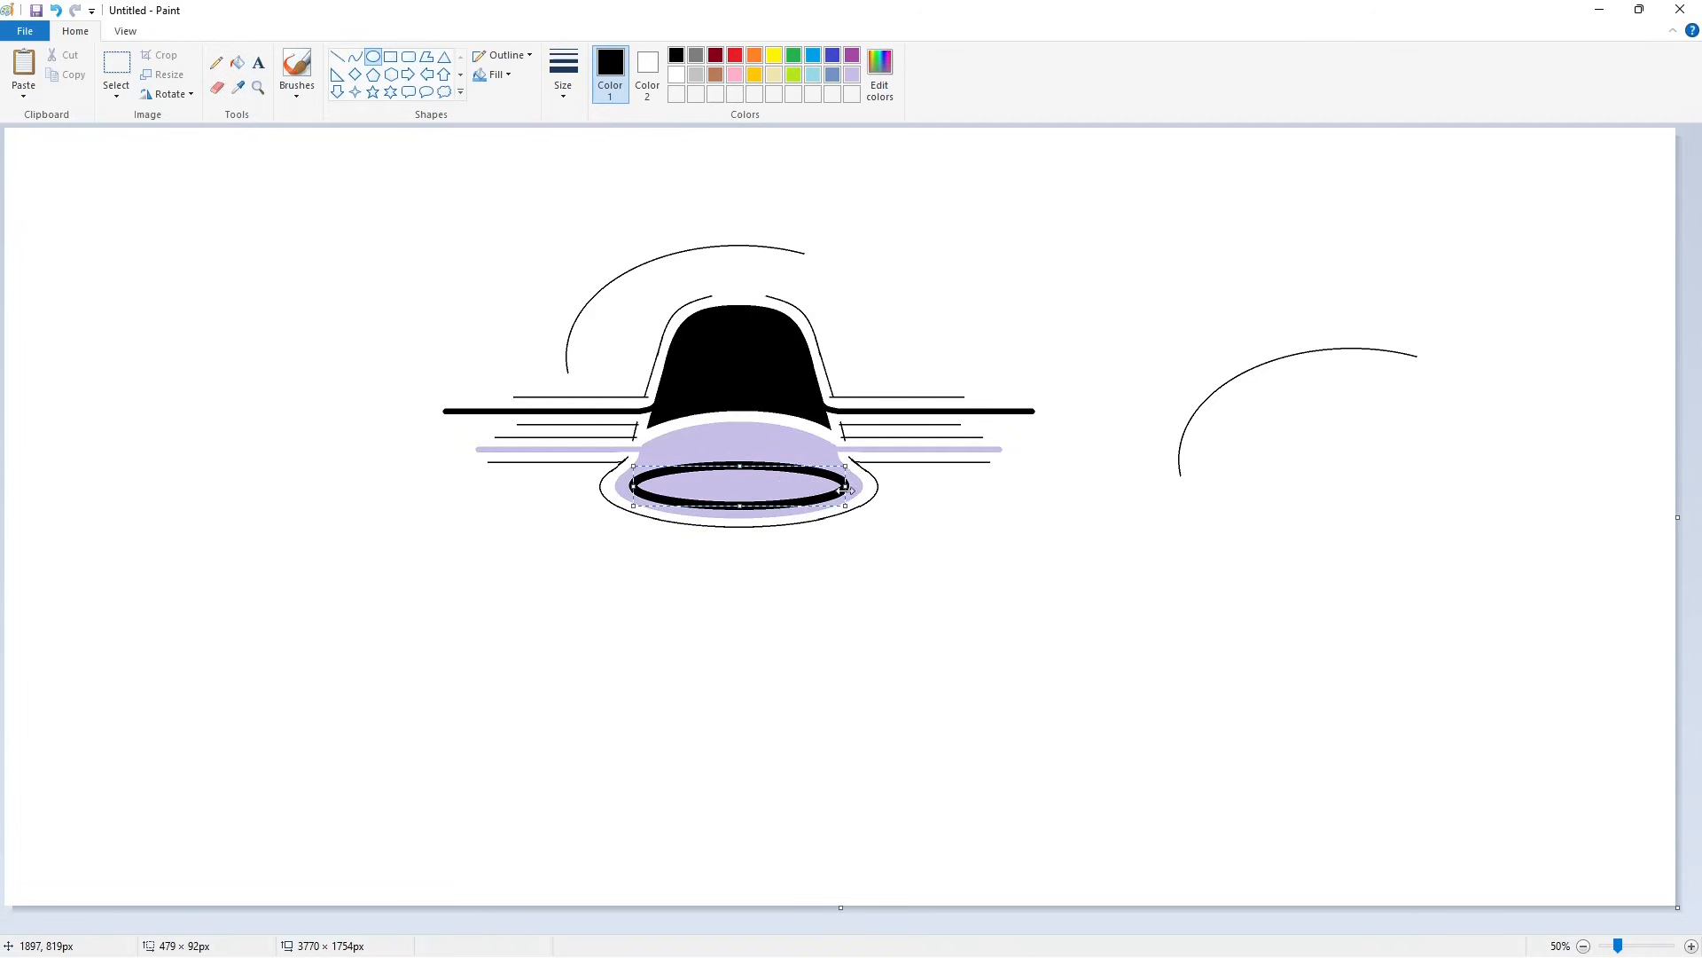
{"action": "left_click", "coordinate": [931, 507]}
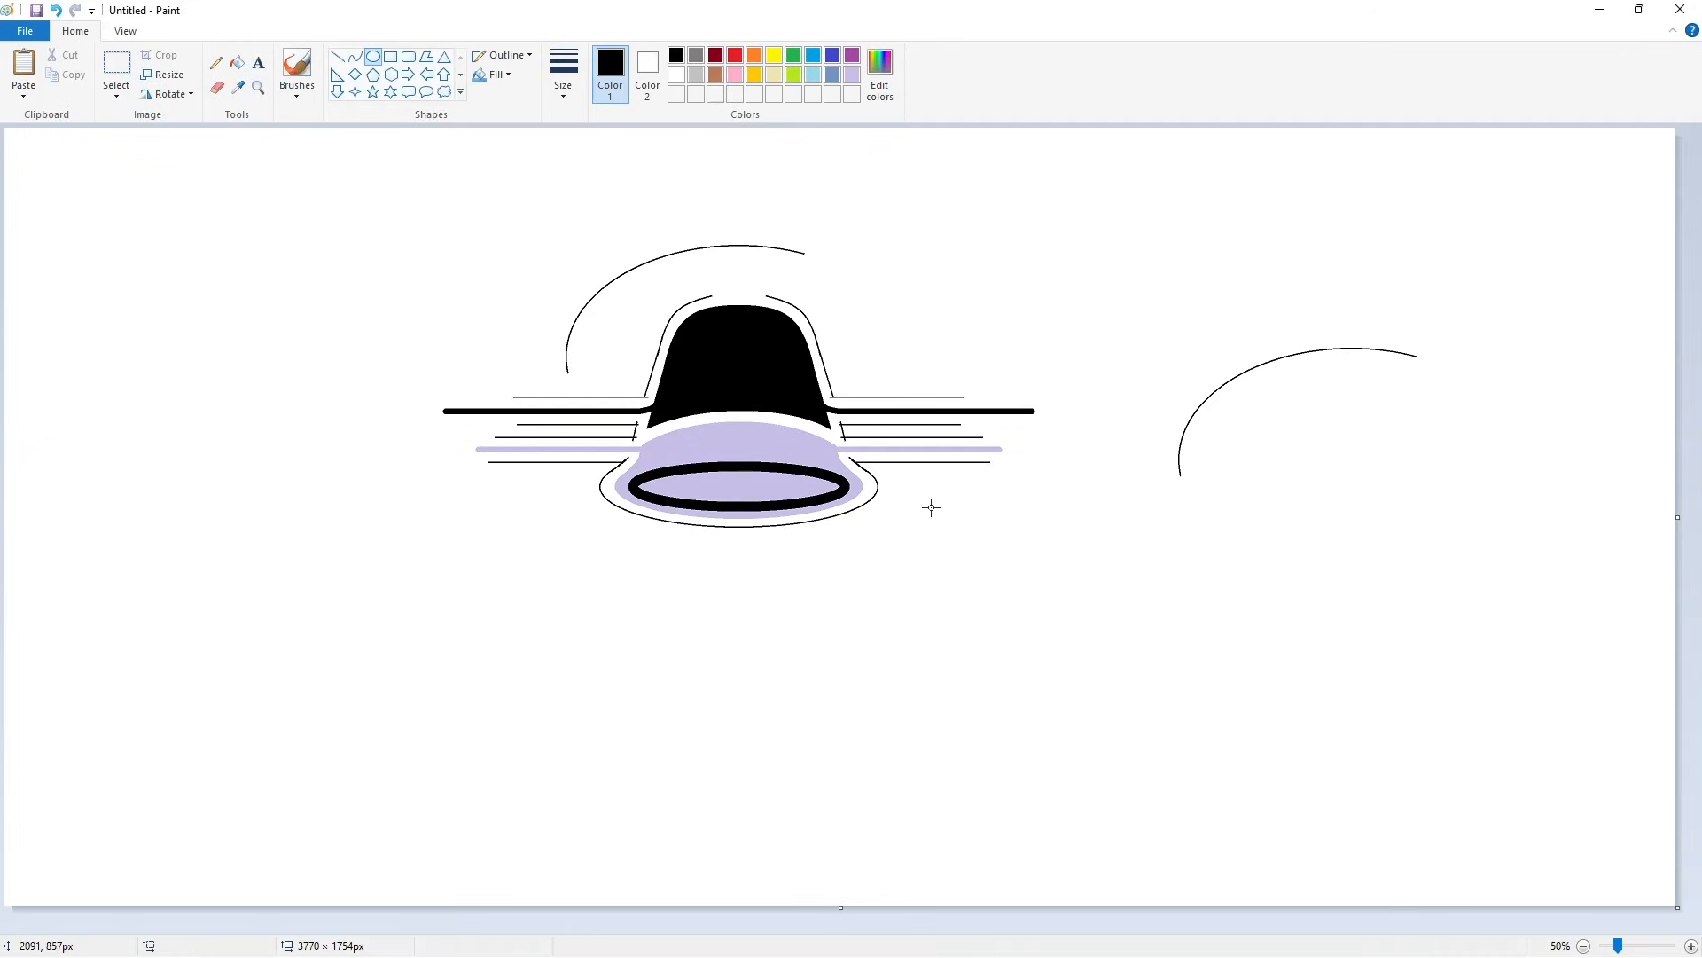
Step: Draw a small thin black-outlined circle in the blank area below the spare arc
{"action": "left_click", "coordinate": [852, 57]}
{"action": "left_click", "coordinate": [676, 56]}
{"action": "left_click", "coordinate": [373, 56]}
{"action": "mouse_move", "coordinate": [716, 458]}
{"action": "left_mouse_down"}
{"action": "mouse_move", "coordinate": [750, 491]}
{"action": "mouse_move", "coordinate": [1356, 588]}
{"action": "left_mouse_up"}
{"action": "left_click", "coordinate": [563, 82]}
{"action": "left_click", "coordinate": [606, 124]}
{"action": "left_click", "coordinate": [782, 487]}
{"action": "key", "text": "ctrl+z"}
{"action": "left_click", "coordinate": [1213, 566]}
Step: Erase the upper part of the small circle, leaving an arc open at its upper side
{"action": "left_click", "coordinate": [216, 87]}
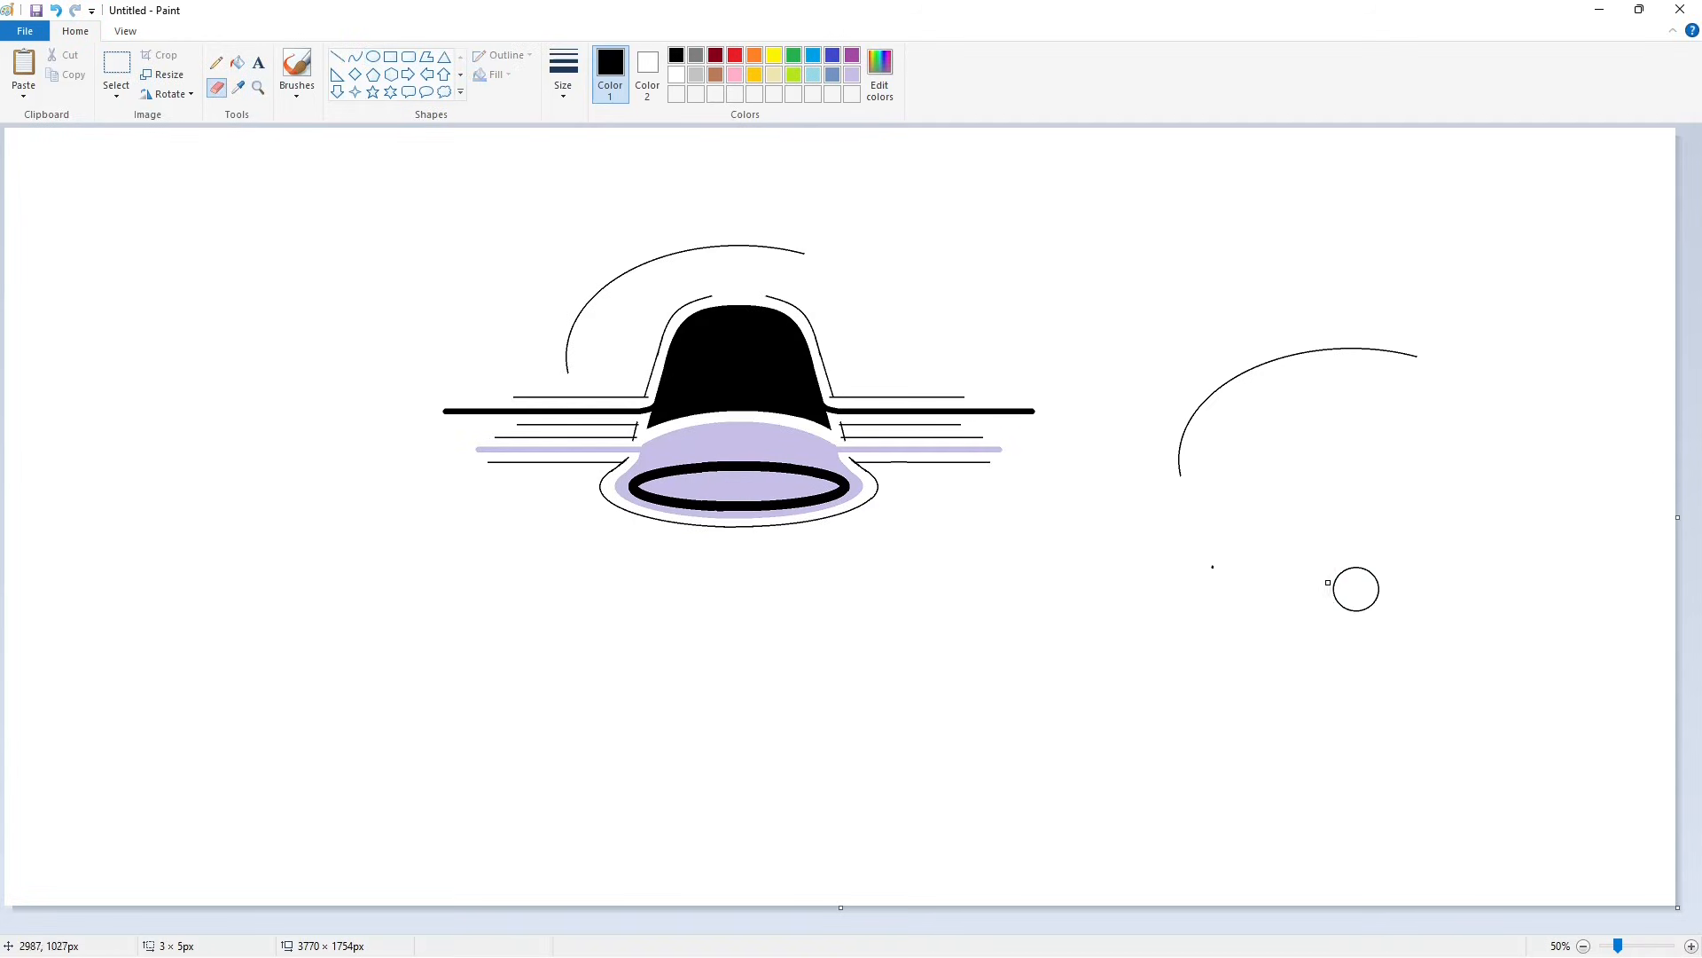
{"action": "left_click", "coordinate": [237, 65]}
{"action": "left_click", "coordinate": [116, 63]}
{"action": "left_click_drag", "start_coordinate": [1256, 518], "coordinate": [1423, 667]}
{"action": "left_click", "coordinate": [237, 63]}
Step: Copy the lavender base with its black ellipse and place the copy in the blank area beside the bell
{"action": "left_click", "coordinate": [116, 64]}
{"action": "left_click_drag", "start_coordinate": [596, 427], "coordinate": [874, 607]}
{"action": "key", "text": "ctrl+c"}
{"action": "key", "text": "ctrl+v"}
{"action": "left_click_drag", "start_coordinate": [177, 204], "coordinate": [199, 479]}
{"action": "left_click", "coordinate": [411, 281]}
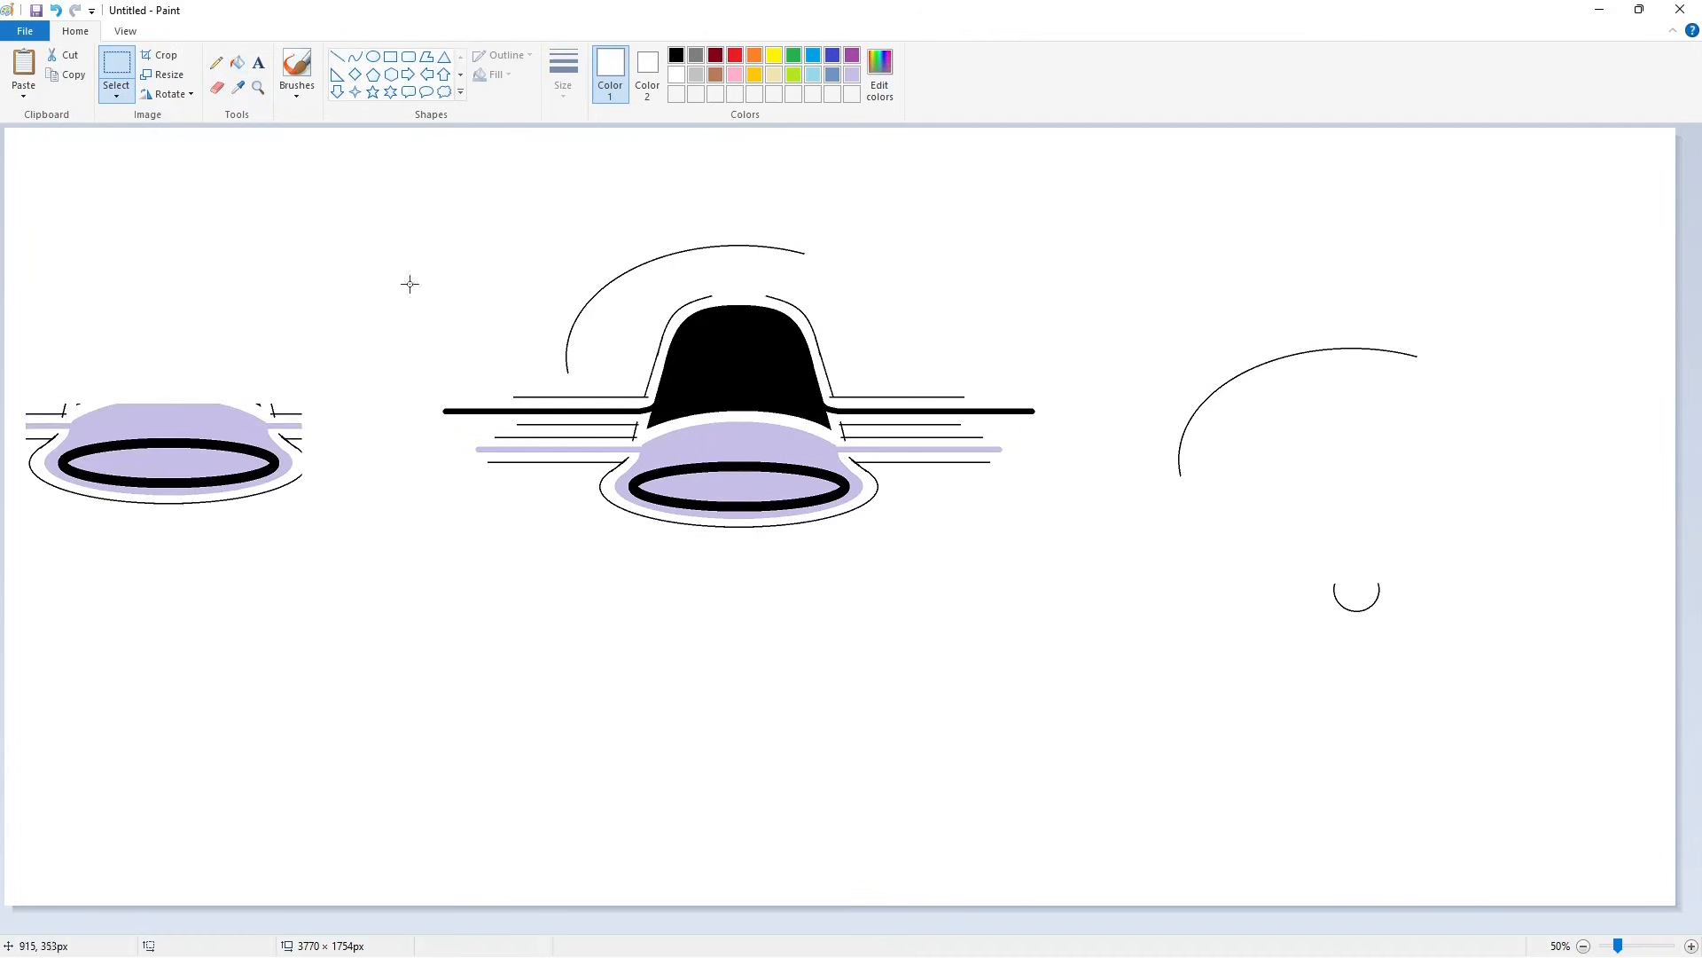
Step: Fill the copied base's lavender areas with white and recolor the original ellipse ring purple
{"action": "left_click", "coordinate": [237, 64]}
{"action": "left_click", "coordinate": [228, 426]}
{"action": "left_click", "coordinate": [219, 461]}
{"action": "left_click", "coordinate": [852, 58]}
{"action": "left_click", "coordinate": [778, 466]}
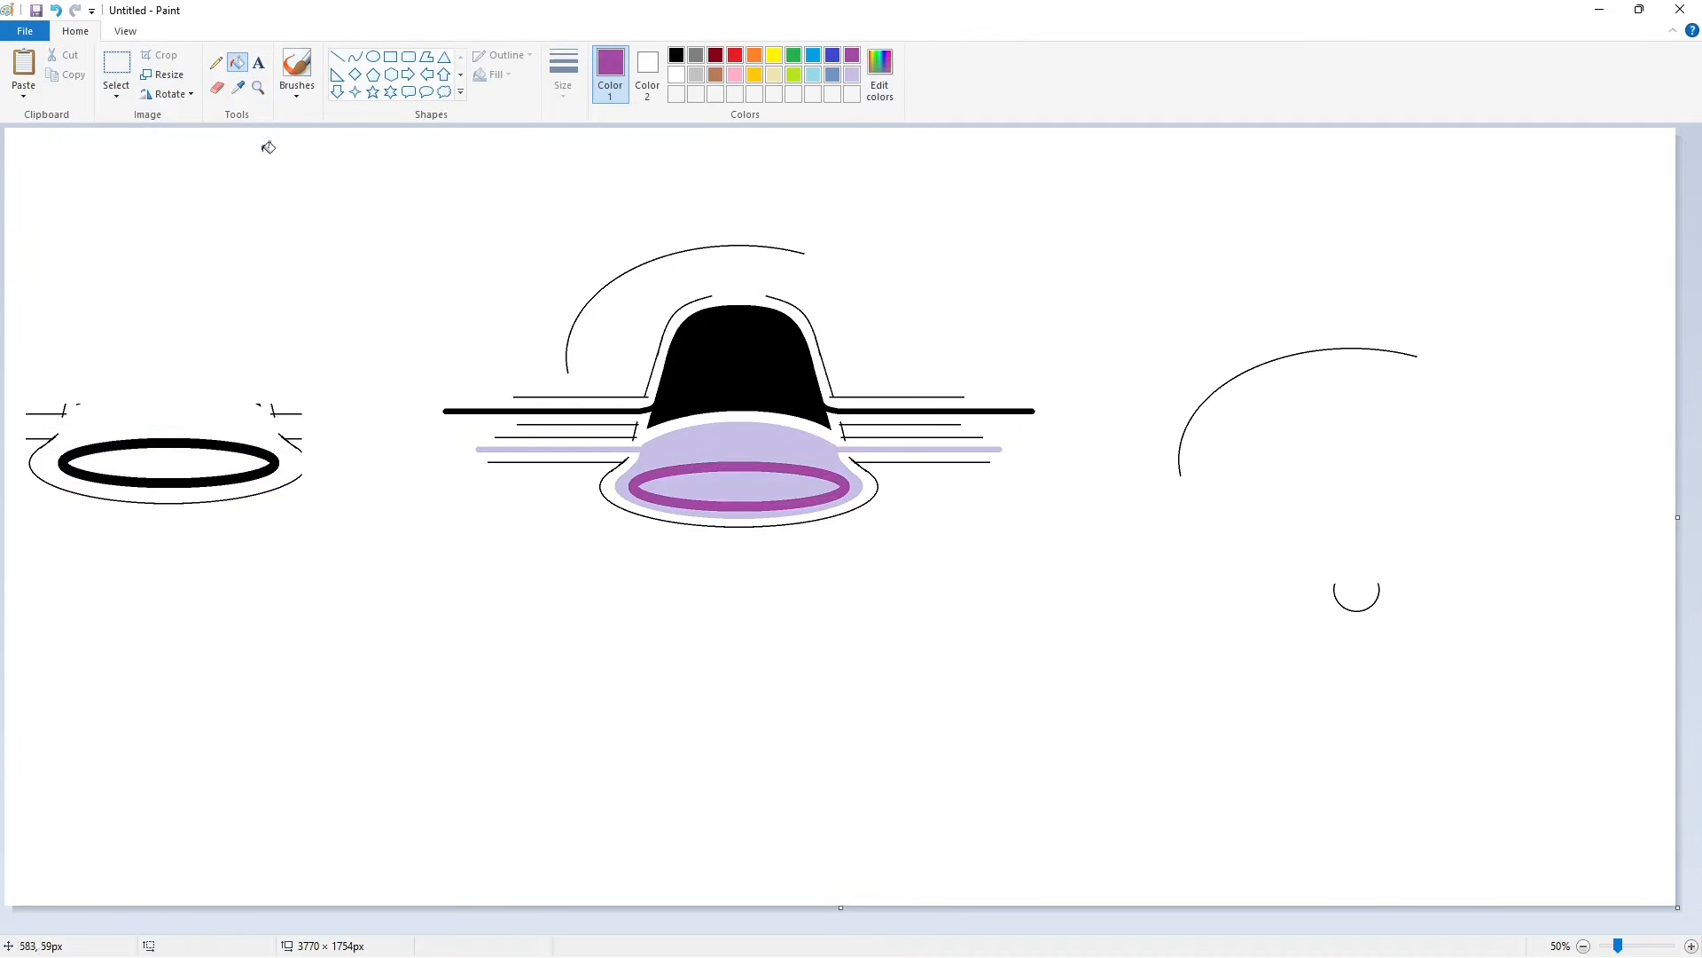
Step: Copy the small open arc and place it centered on the ellipse in the bell's base
{"action": "left_click", "coordinate": [116, 64]}
{"action": "left_click_drag", "start_coordinate": [1206, 512], "coordinate": [1556, 739]}
{"action": "key", "text": "ctrl+c"}
{"action": "key", "text": "ctrl+v"}
{"action": "left_click_drag", "start_coordinate": [173, 238], "coordinate": [756, 502]}
{"action": "left_click", "coordinate": [1046, 554]}
Step: Remove the leftover thin outlines and side lines around the copied black ellipse ring by filling them with white
{"action": "scroll", "coordinate": [975, 625], "scroll_direction": "up", "scroll_amount": 1}
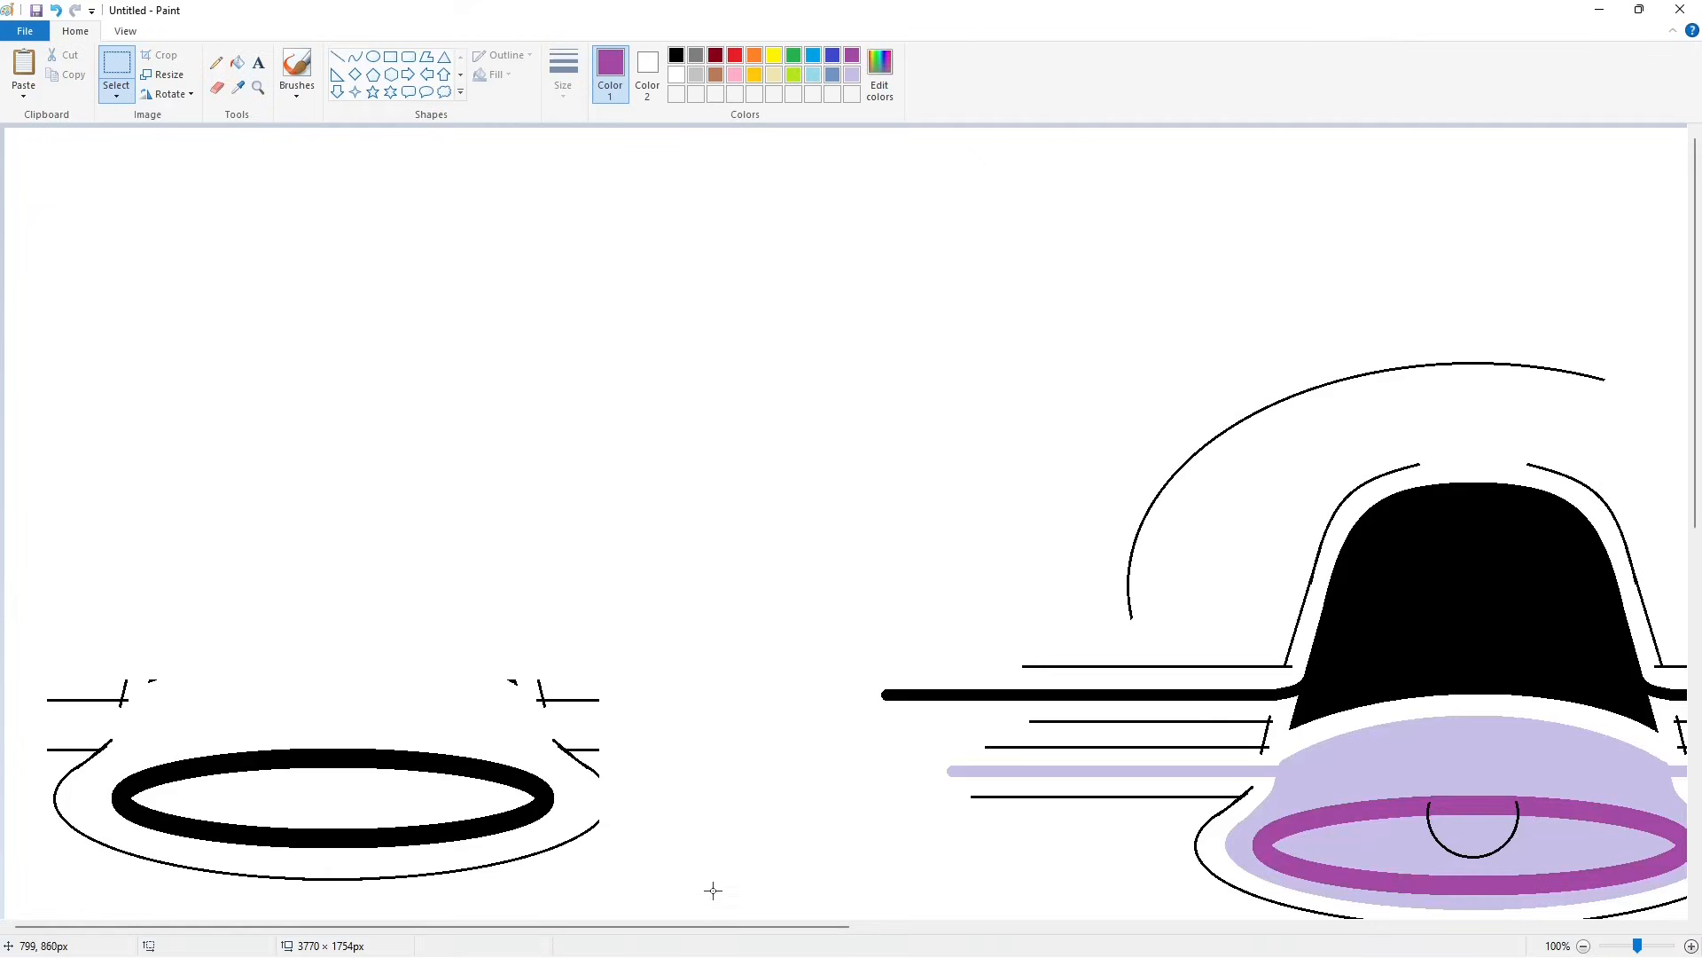
{"action": "scroll", "coordinate": [710, 889], "scroll_direction": "down", "scroll_amount": 2}
{"action": "mouse_move", "coordinate": [642, 926]}
{"action": "left_mouse_down"}
{"action": "mouse_move", "coordinate": [737, 929]}
{"action": "mouse_move", "coordinate": [640, 927]}
{"action": "left_mouse_up"}
{"action": "left_click", "coordinate": [237, 64]}
{"action": "left_click", "coordinate": [676, 74]}
{"action": "left_click", "coordinate": [541, 494]}
{"action": "left_click", "coordinate": [570, 551]}
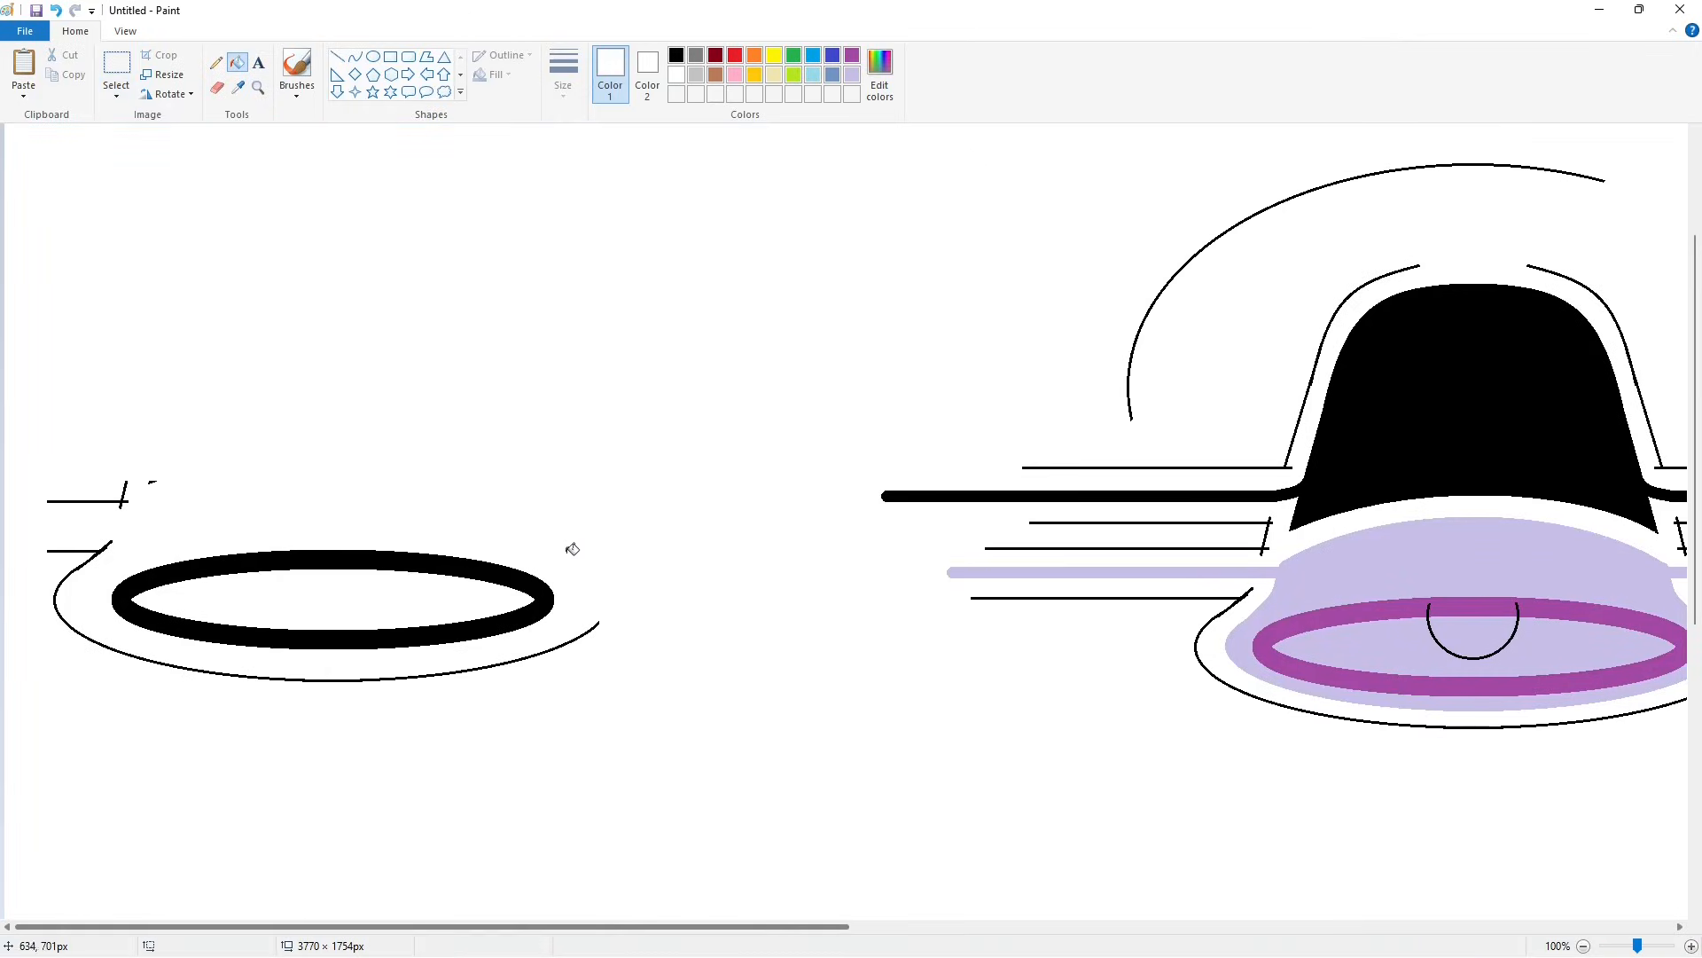
{"action": "left_click", "coordinate": [593, 625]}
{"action": "left_click", "coordinate": [124, 493]}
{"action": "left_click", "coordinate": [152, 481]}
Step: Copy the cleaned black ellipse ring
{"action": "left_click", "coordinate": [116, 64]}
{"action": "left_click_drag", "start_coordinate": [57, 411], "coordinate": [624, 786]}
{"action": "left_click_drag", "start_coordinate": [732, 927], "coordinate": [1121, 927]}
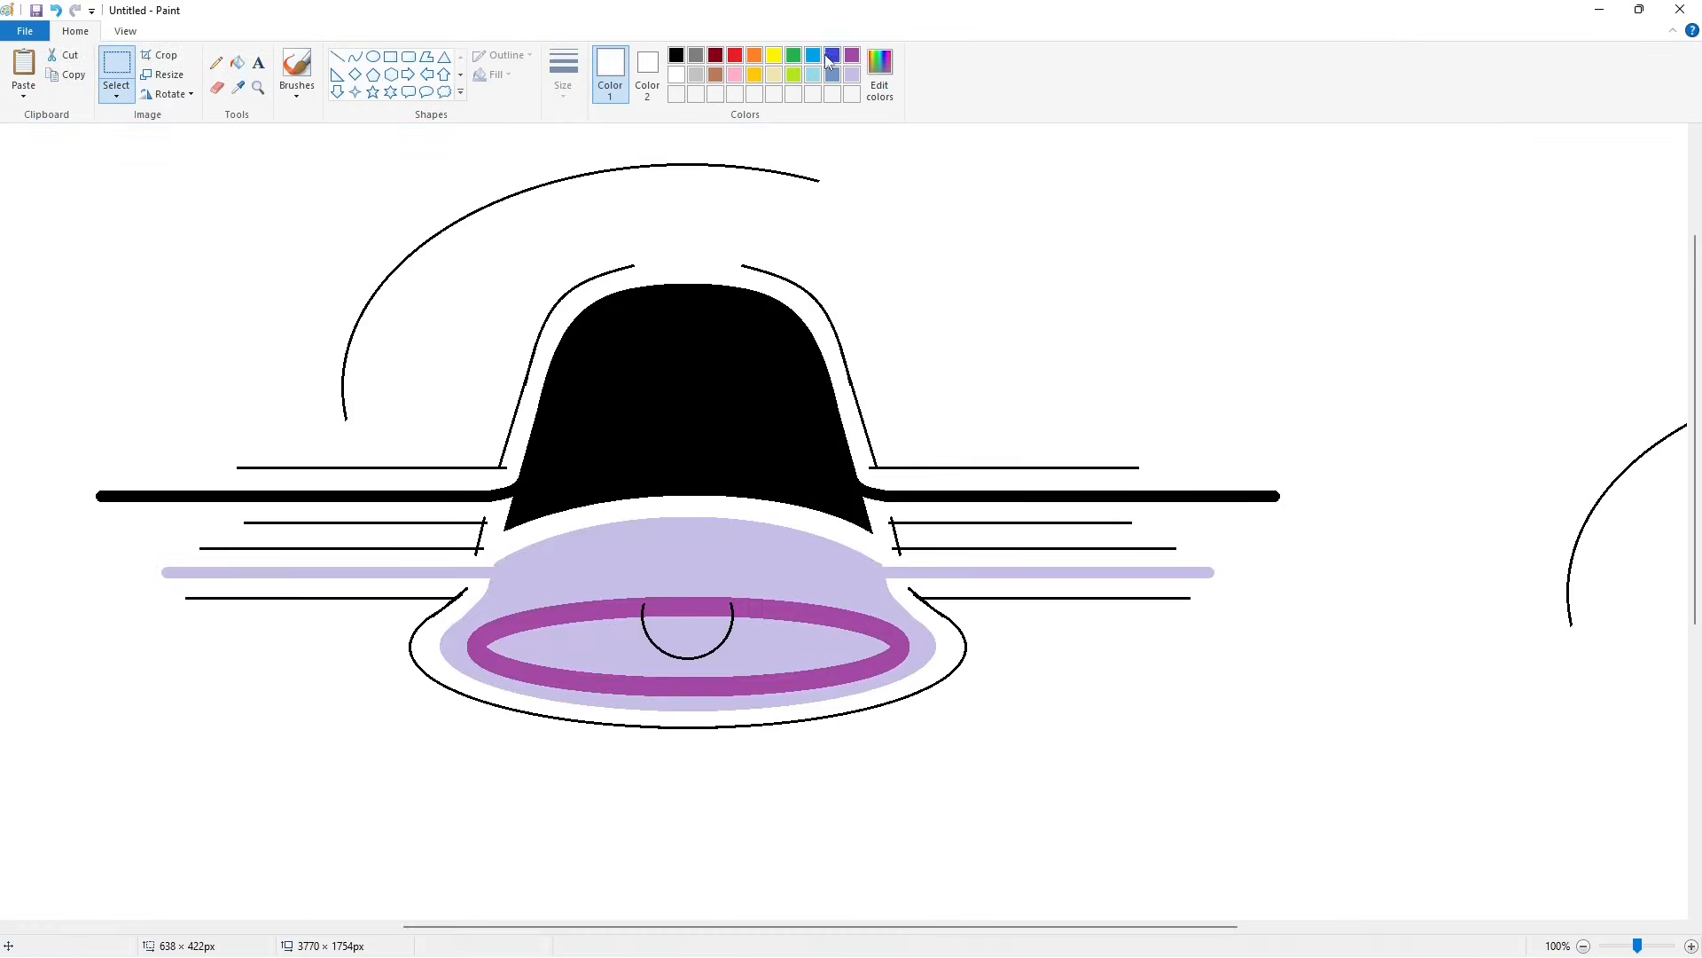
Step: Fill the small arc inside the bell's ellipse and its outline with indigo
{"action": "left_click", "coordinate": [833, 56]}
{"action": "left_click", "coordinate": [237, 64]}
{"action": "left_click", "coordinate": [689, 637]}
{"action": "key", "text": "ctrl+z"}
{"action": "left_click", "coordinate": [734, 614]}
{"action": "key", "text": "ctrl+z"}
Step: Paste the black ellipse ring over the purple ring in the bell's base
{"action": "key", "text": "ctrl+v"}
{"action": "left_click_drag", "start_coordinate": [325, 410], "coordinate": [730, 739]}
{"action": "left_click", "coordinate": [1223, 724]}
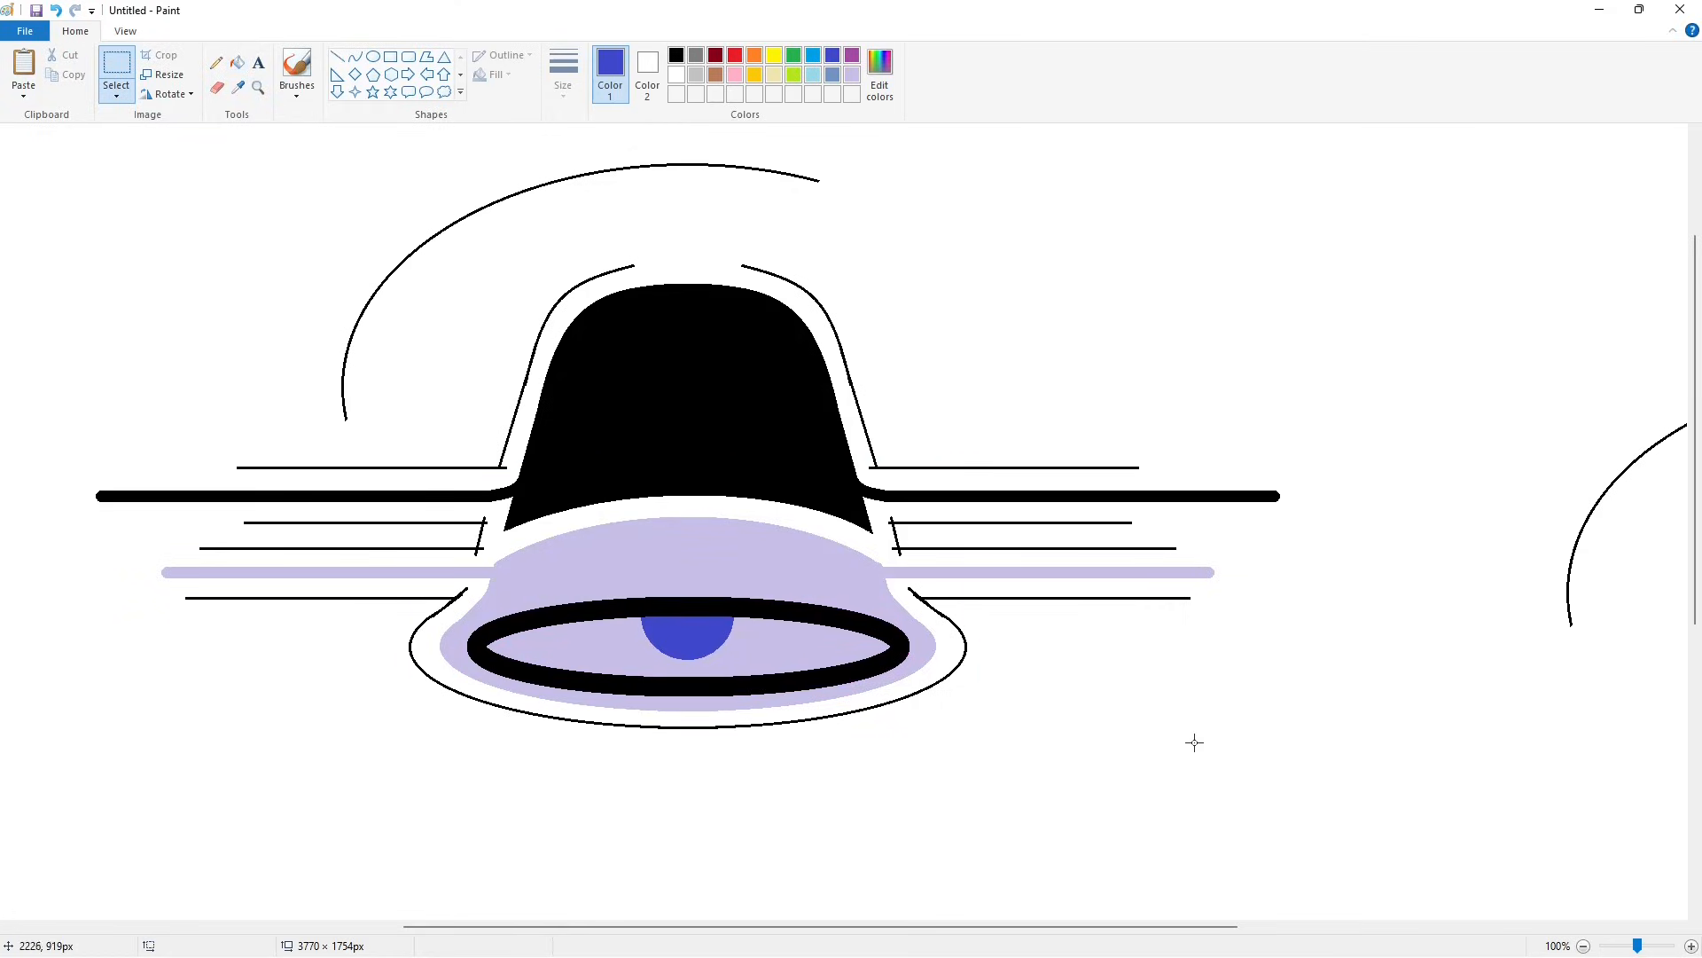
{"action": "scroll", "coordinate": [1194, 742], "scroll_direction": "down", "scroll_amount": 1}
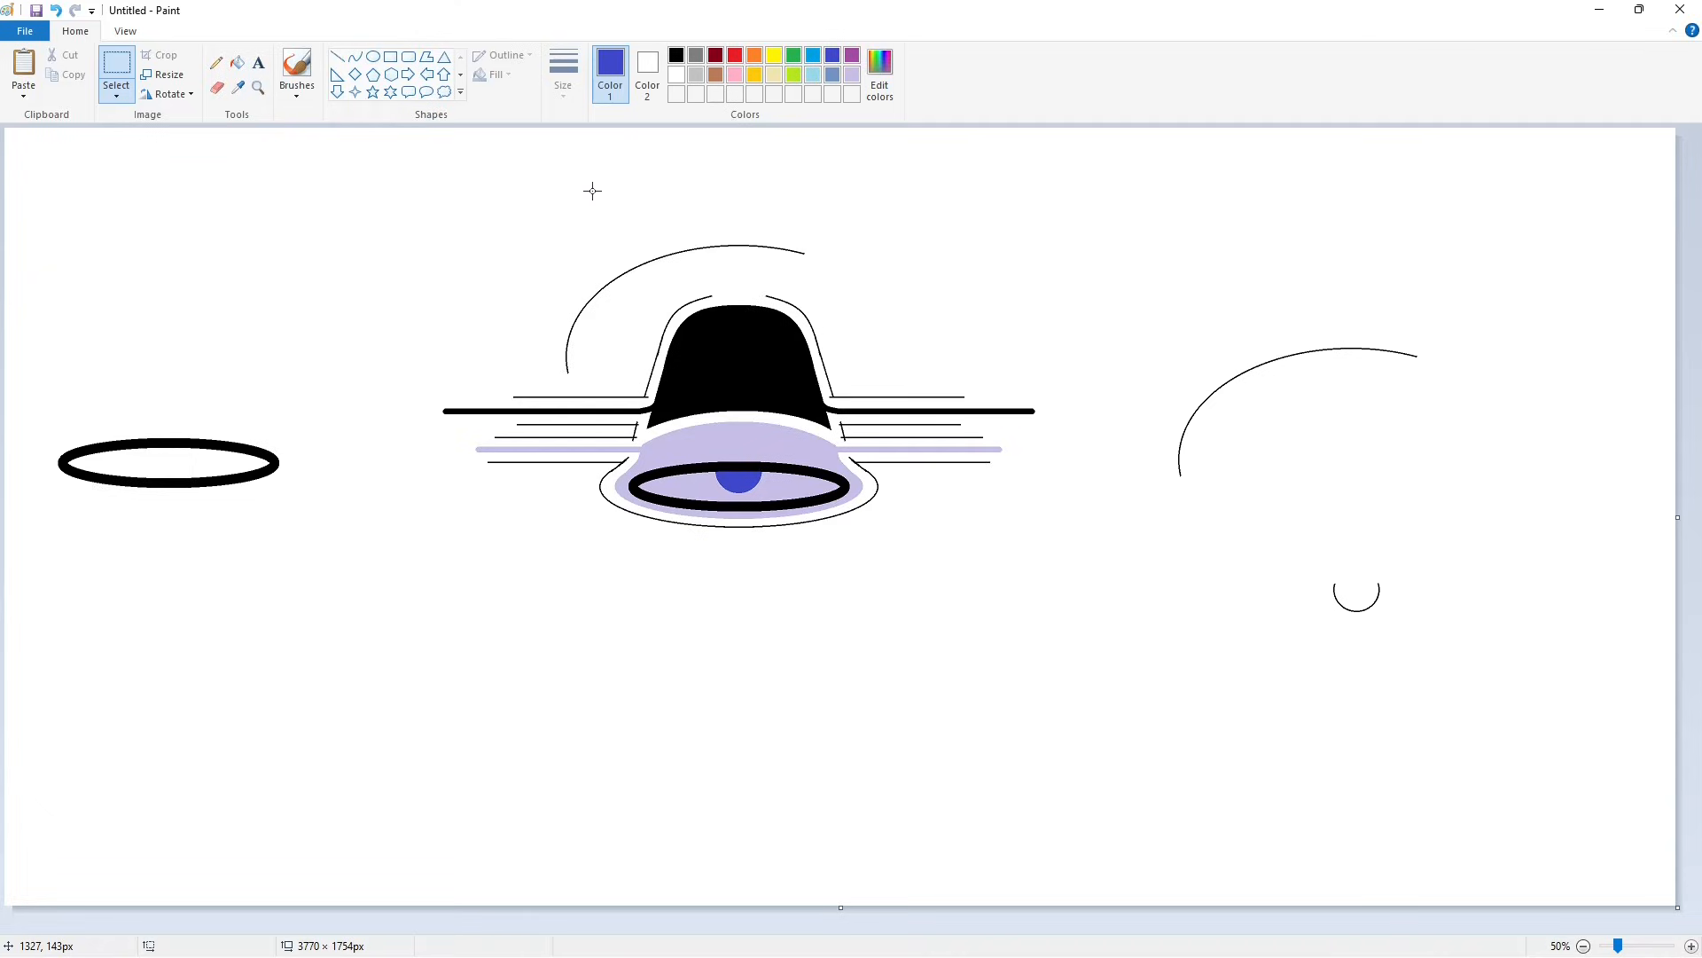
Step: Draw a thin black arc about 133 × 91 px over the gap in the outline above the bell
{"action": "left_click", "coordinate": [372, 56]}
{"action": "left_click", "coordinate": [676, 55]}
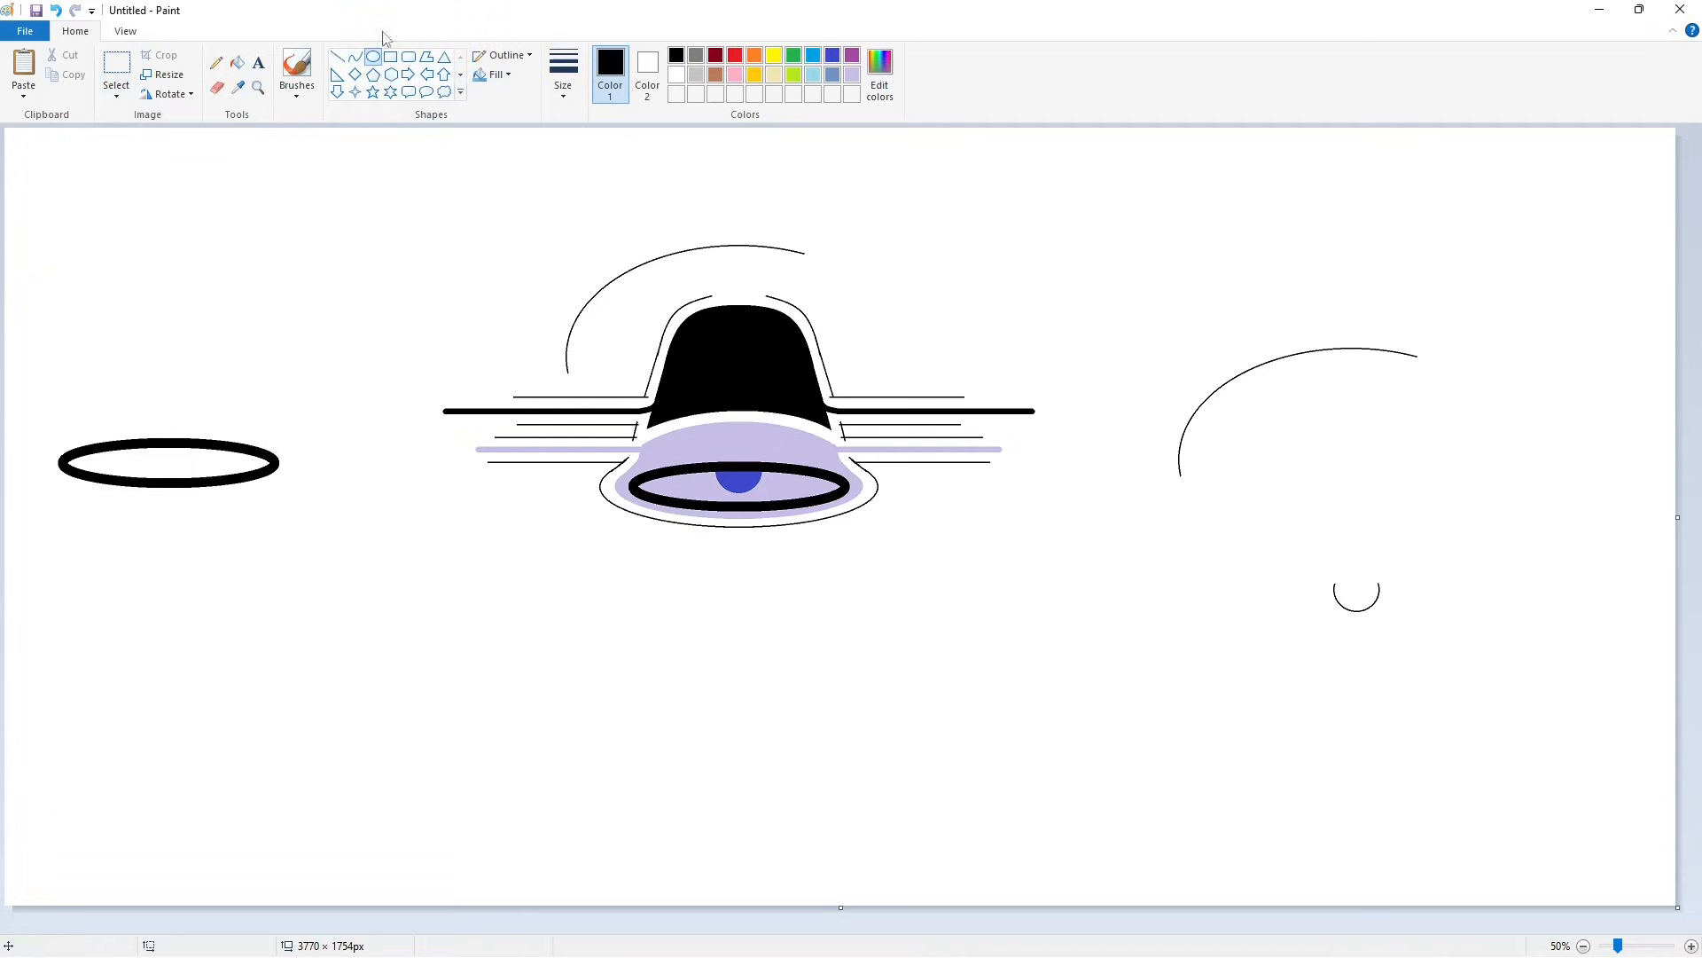
{"action": "left_click", "coordinate": [354, 56]}
{"action": "left_click_drag", "start_coordinate": [739, 295], "coordinate": [767, 263]}
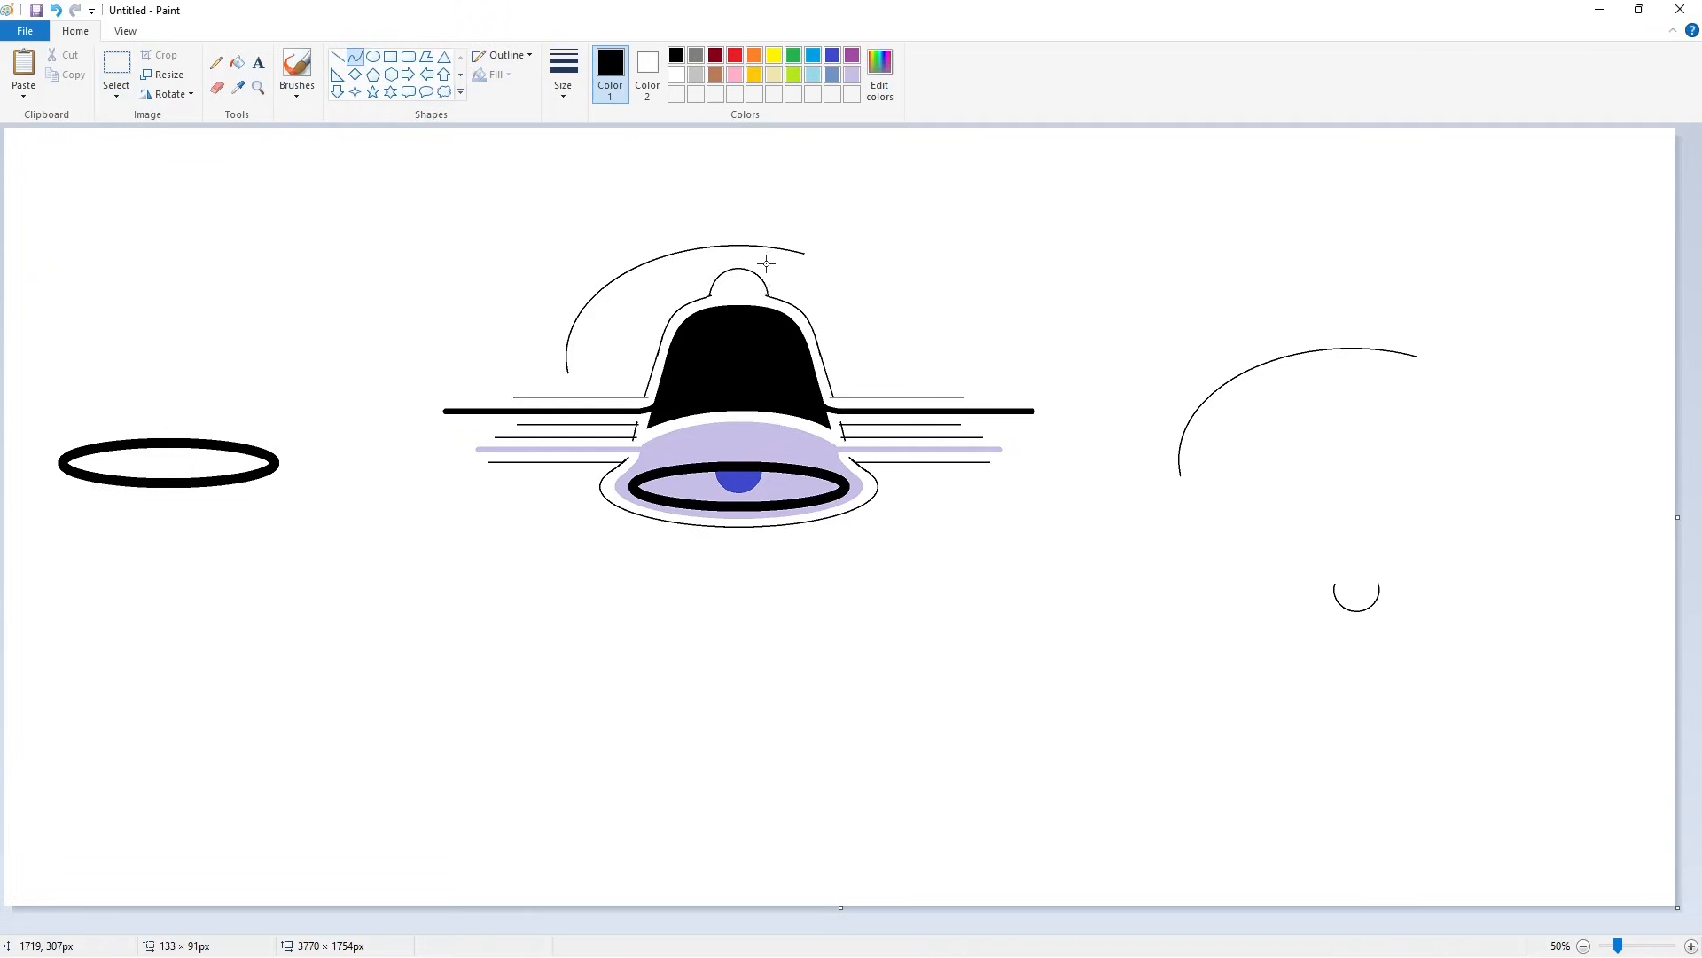
Step: Draw a smaller closed dome inside the arc above the bell and fill it with black
{"action": "left_click", "coordinate": [740, 290]}
{"action": "left_click_drag", "start_coordinate": [720, 296], "coordinate": [726, 272]}
{"action": "left_click", "coordinate": [1692, 946]}
{"action": "left_click_drag", "start_coordinate": [638, 927], "coordinate": [917, 926]}
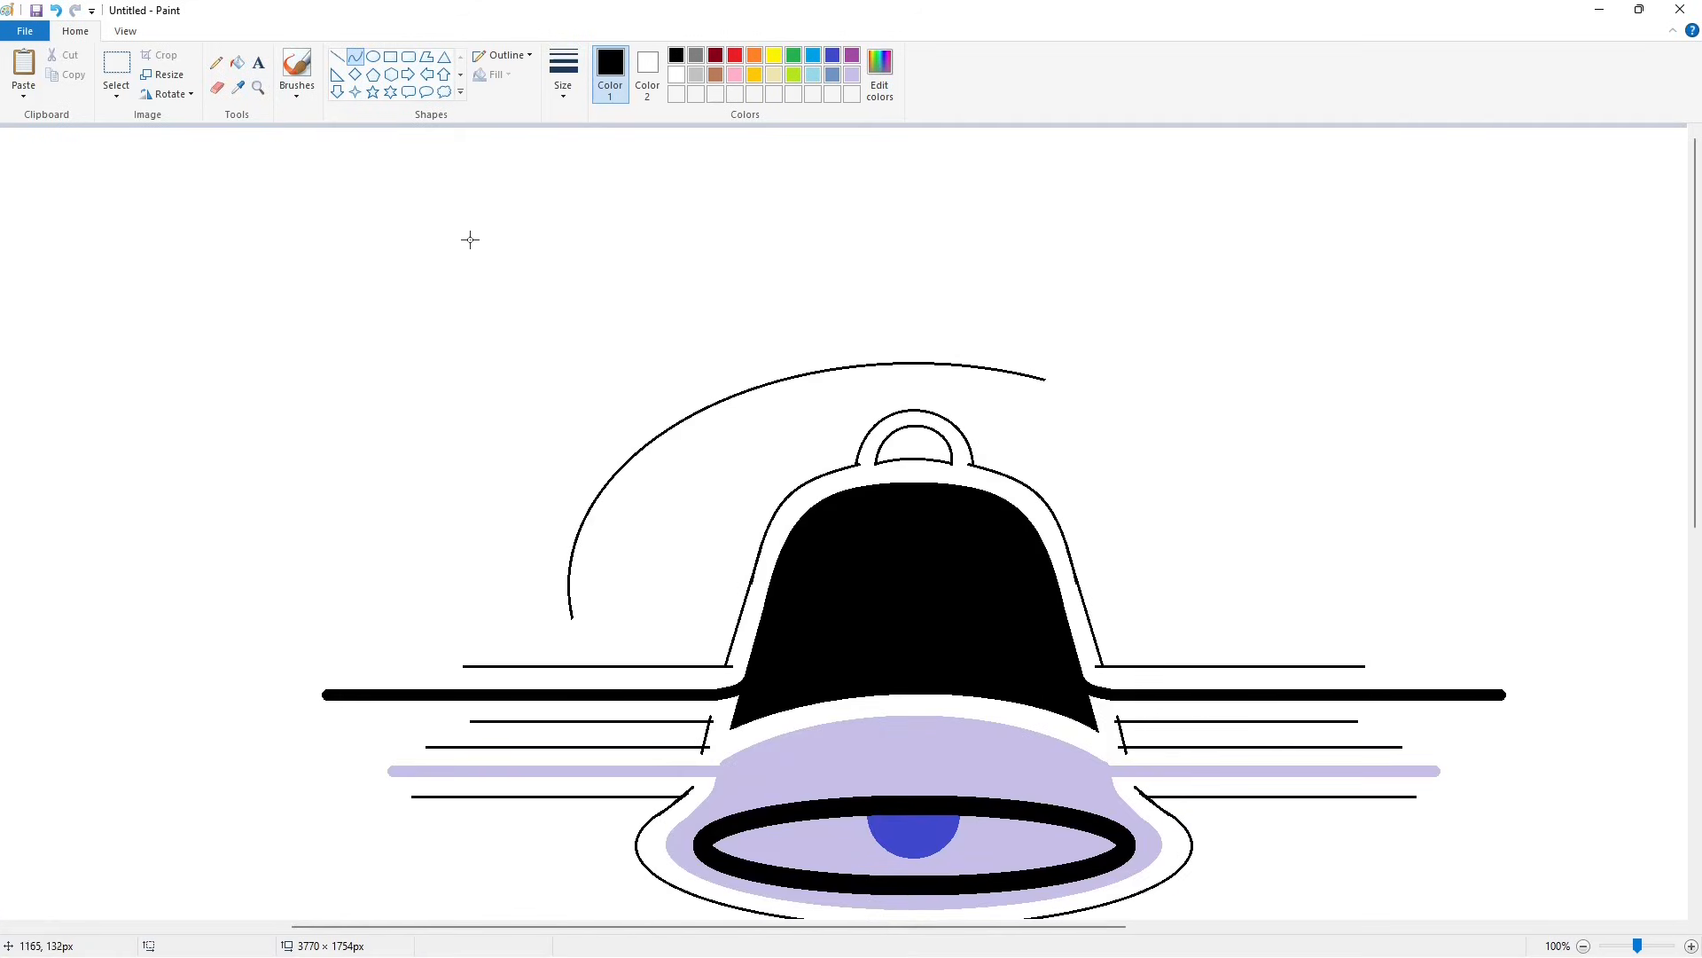
{"action": "left_click", "coordinate": [237, 63]}
{"action": "left_click", "coordinate": [923, 442]}
{"action": "scroll", "coordinate": [807, 402], "scroll_direction": "down", "scroll_amount": 3}
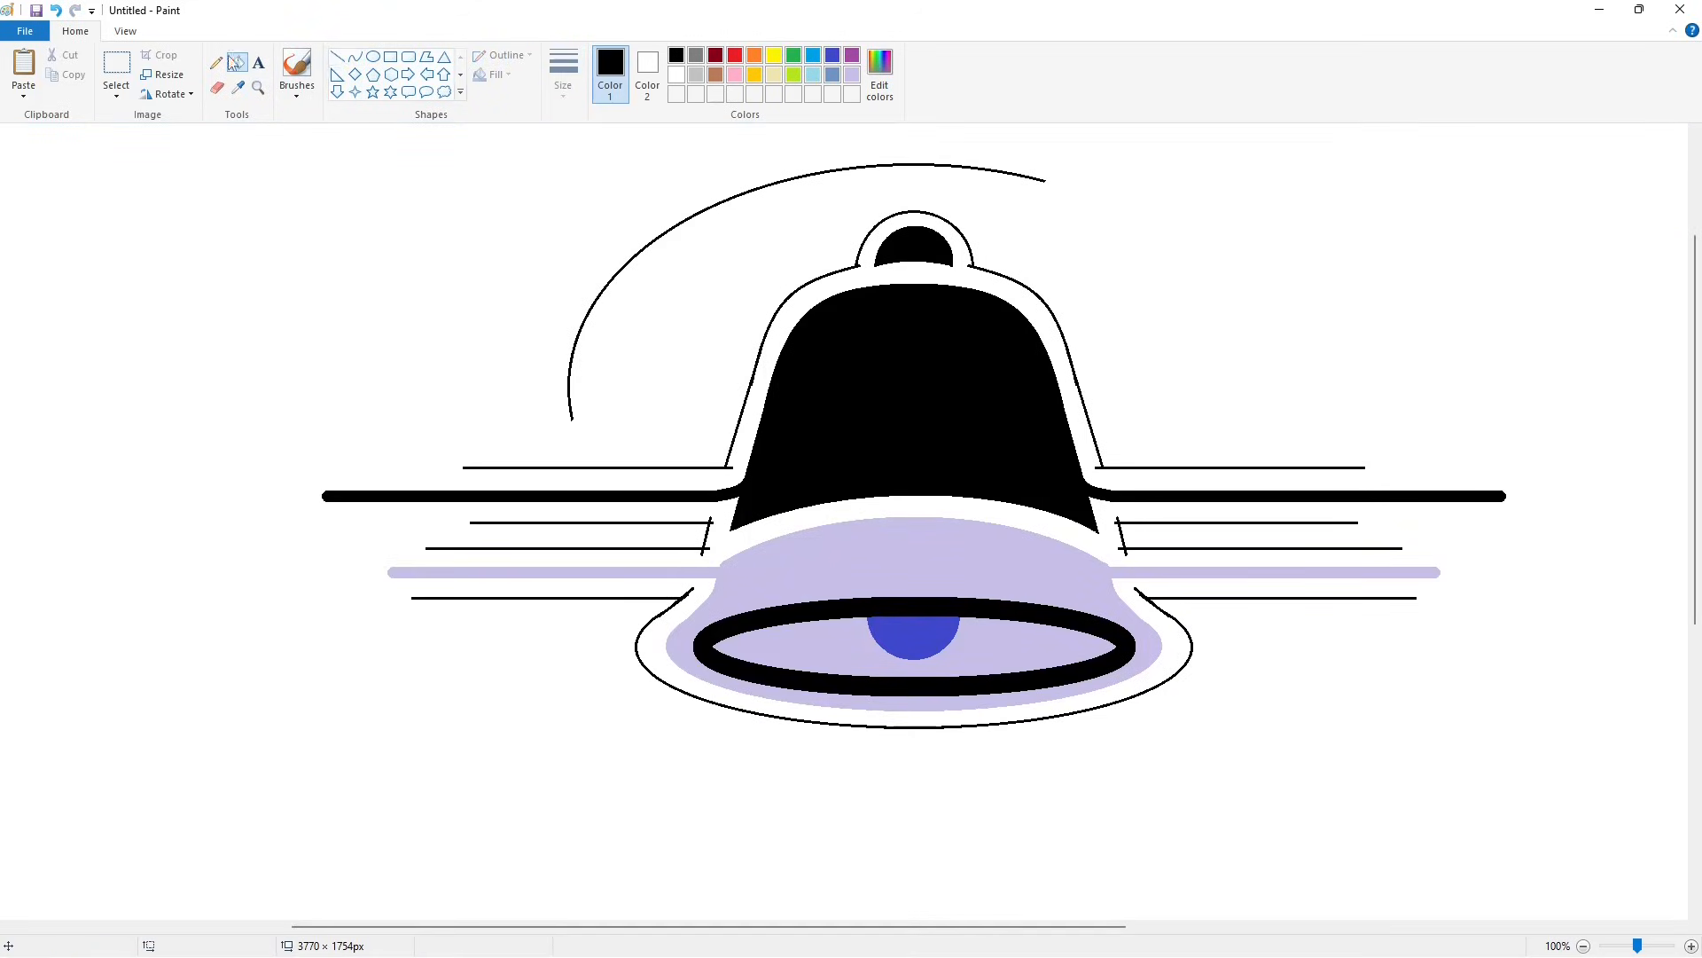
Step: Fill the knob, the bell's body, its base and the thick side lines with brown
{"action": "left_click", "coordinate": [716, 74]}
{"action": "left_click", "coordinate": [896, 399]}
{"action": "left_click", "coordinate": [896, 545]}
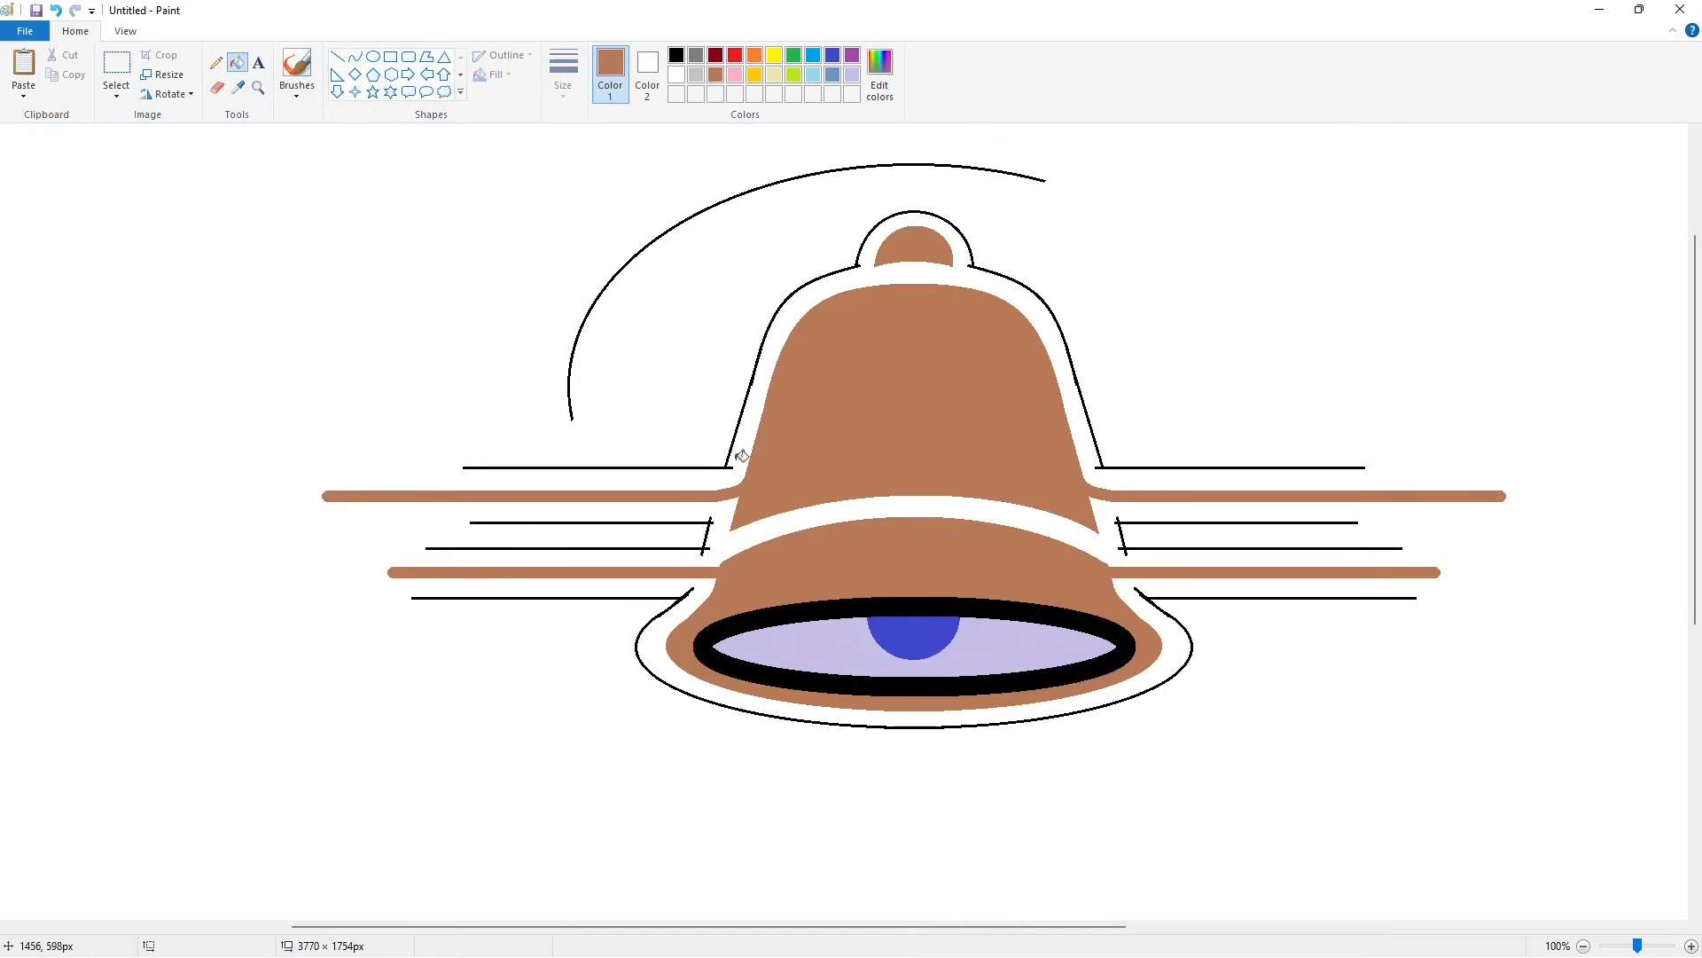
Step: Recolor the thin bell outlines and the thin side lines beside the bell brown
{"action": "left_click", "coordinate": [976, 273]}
{"action": "left_click", "coordinate": [714, 532]}
{"action": "key", "text": "ctrl+z"}
{"action": "left_click", "coordinate": [707, 532]}
{"action": "left_click", "coordinate": [684, 598]}
Step: Draw a vertical black line from the surrounding arc's left end down past the bell's base
{"action": "left_click", "coordinate": [337, 57]}
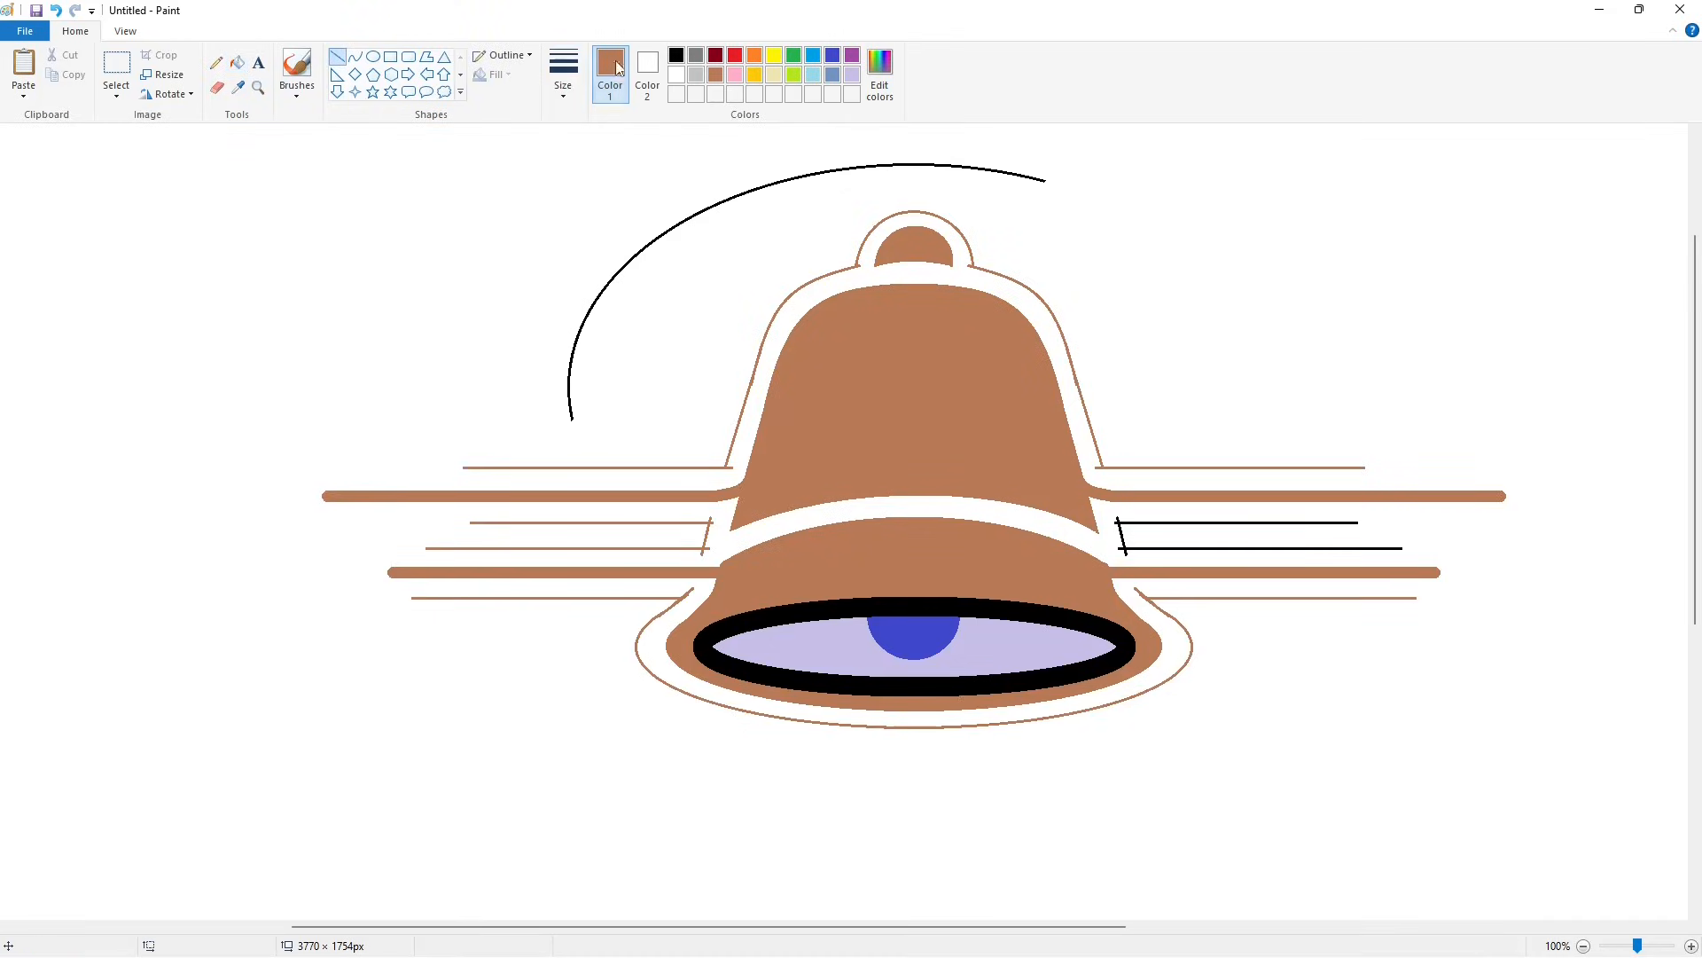
{"action": "left_click", "coordinate": [677, 55]}
{"action": "left_click_drag", "start_coordinate": [568, 399], "coordinate": [568, 833]}
Step: Copy the upper part of the emblem, flip it horizontally and place it over the original to mirror the arc
{"action": "scroll", "coordinate": [1099, 432], "scroll_direction": "up", "scroll_amount": 3}
{"action": "left_click", "coordinate": [116, 67]}
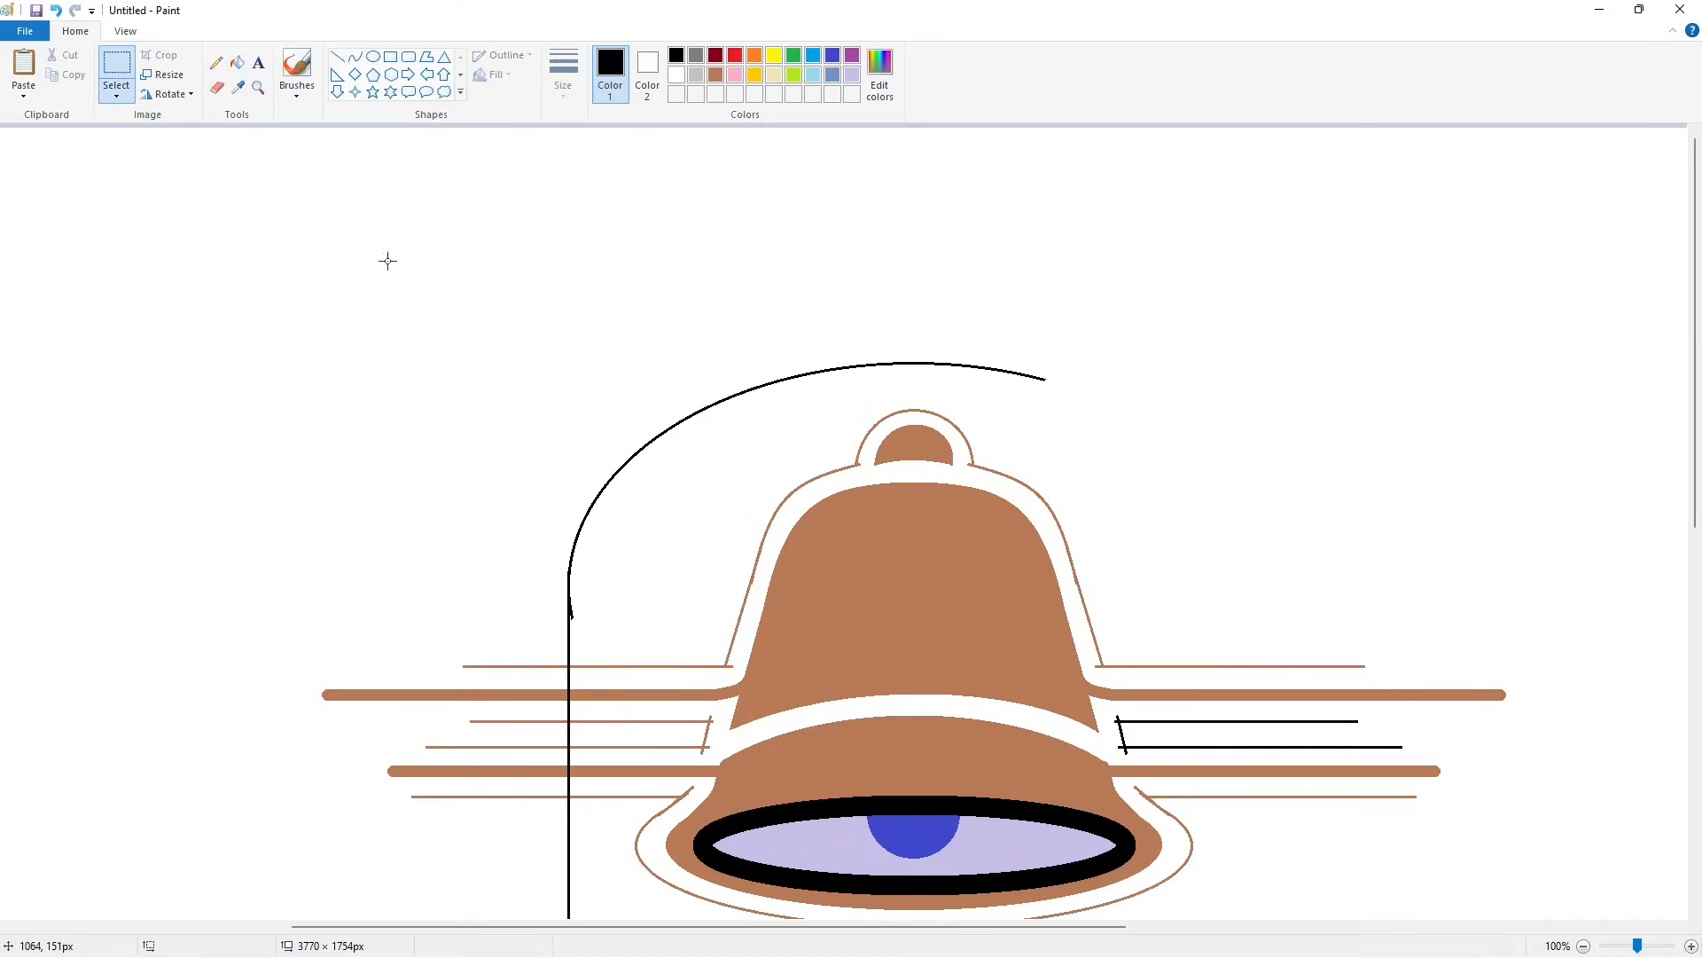
{"action": "left_click_drag", "start_coordinate": [387, 261], "coordinate": [1330, 711]}
{"action": "key", "text": "ctrl+c"}
{"action": "key", "text": "ctrl+v"}
{"action": "left_click", "coordinate": [168, 93]}
{"action": "left_click", "coordinate": [181, 197]}
{"action": "left_click_drag", "start_coordinate": [544, 415], "coordinate": [1043, 553]}
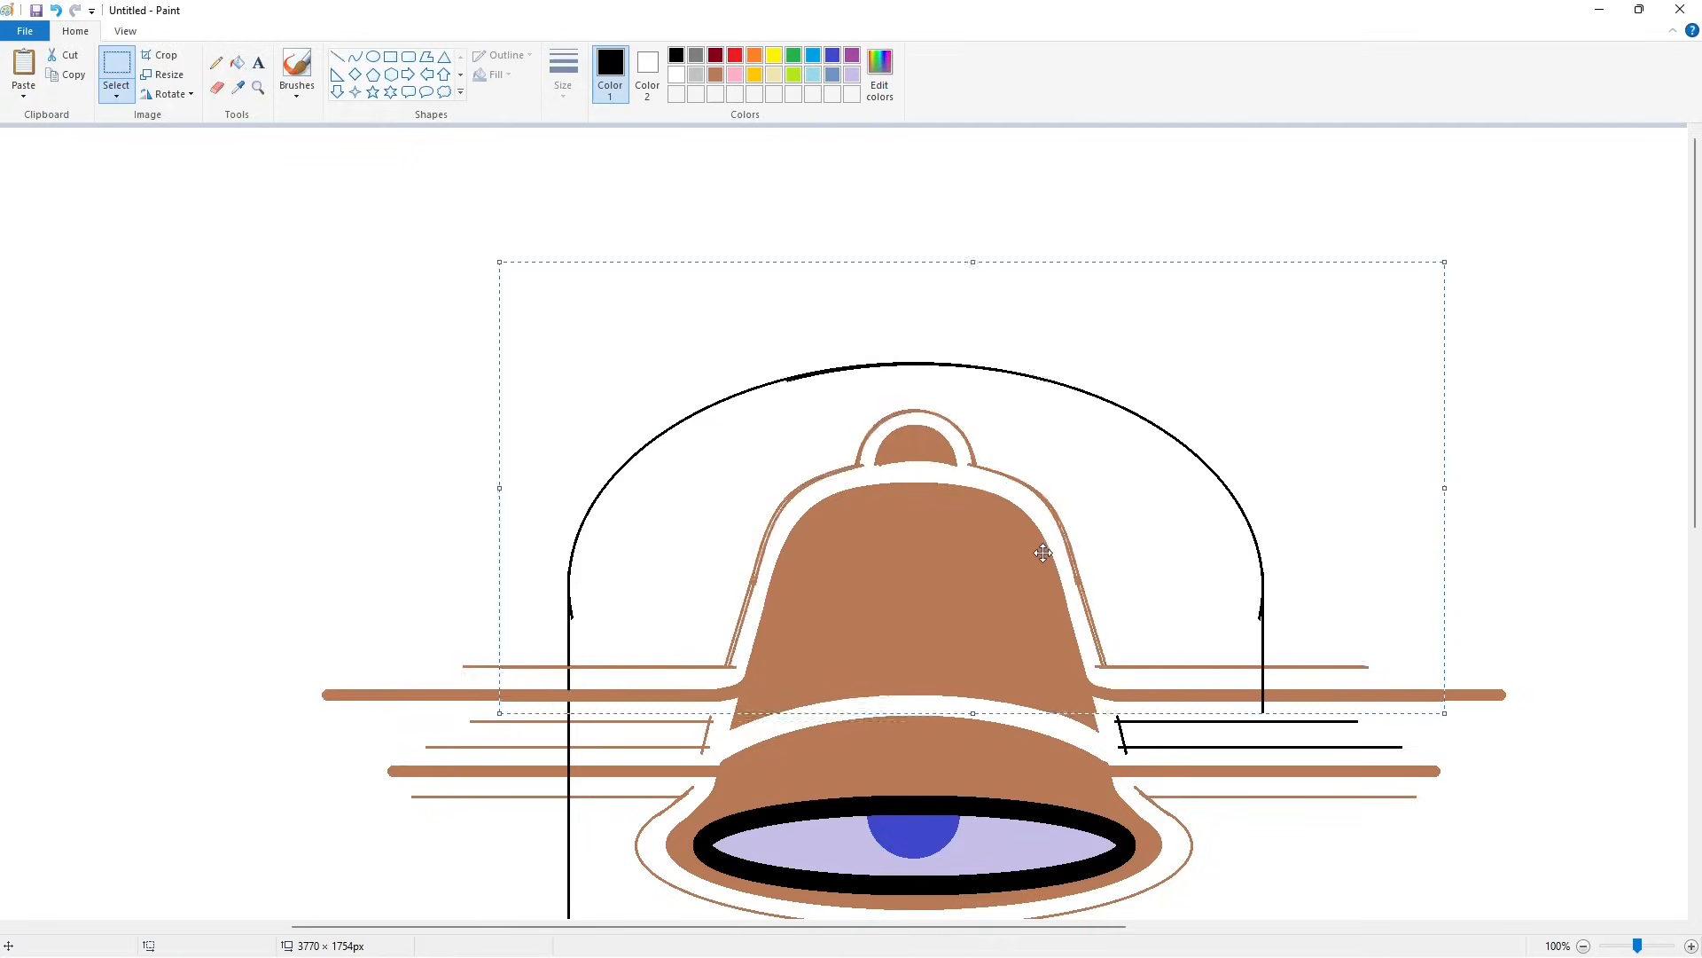
Step: Nudge the mirrored copy to the left until its arc and bell outlines line up with the originals
{"action": "key", "text": "Left"}
{"action": "key", "text": "Left"}
{"action": "key", "text": "Left"}
{"action": "key", "text": "Left"}
{"action": "key", "text": "Left"}
{"action": "key", "text": "Right"}
{"action": "left_click", "coordinate": [1596, 570]}
Step: Extend the arch's right side downward with a vertical black line about 427 px long
{"action": "scroll", "coordinate": [1596, 570], "scroll_direction": "down", "scroll_amount": 3}
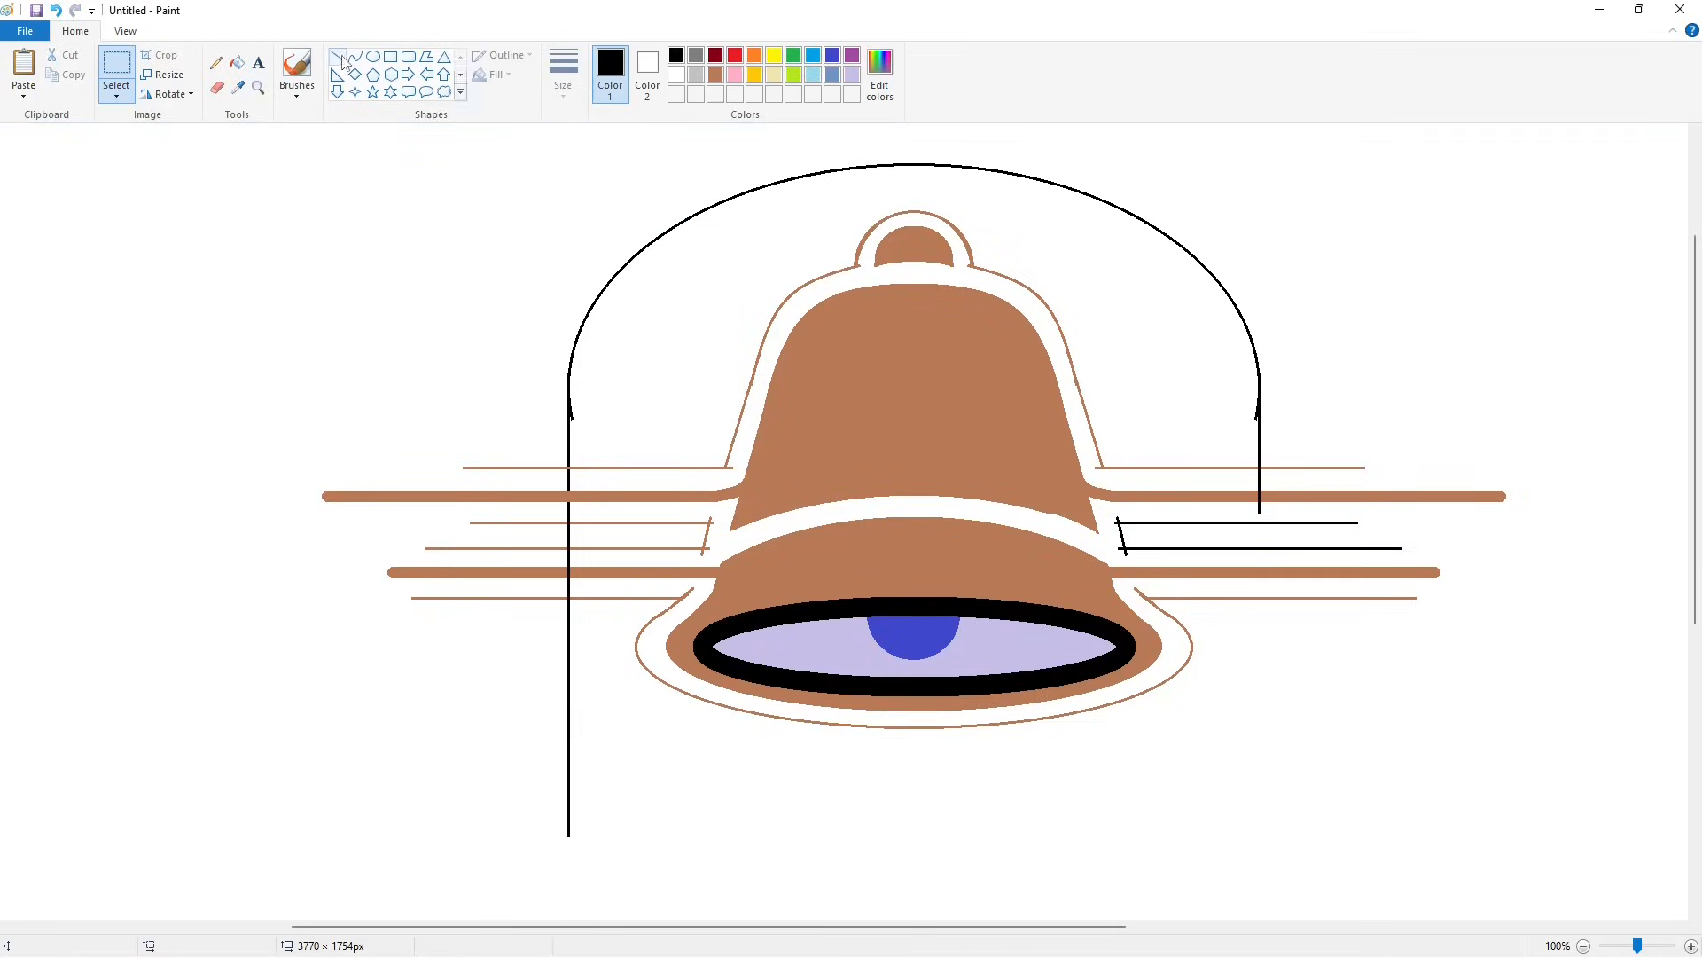
{"action": "left_click", "coordinate": [340, 59]}
{"action": "left_click_drag", "start_coordinate": [1259, 483], "coordinate": [1259, 862]}
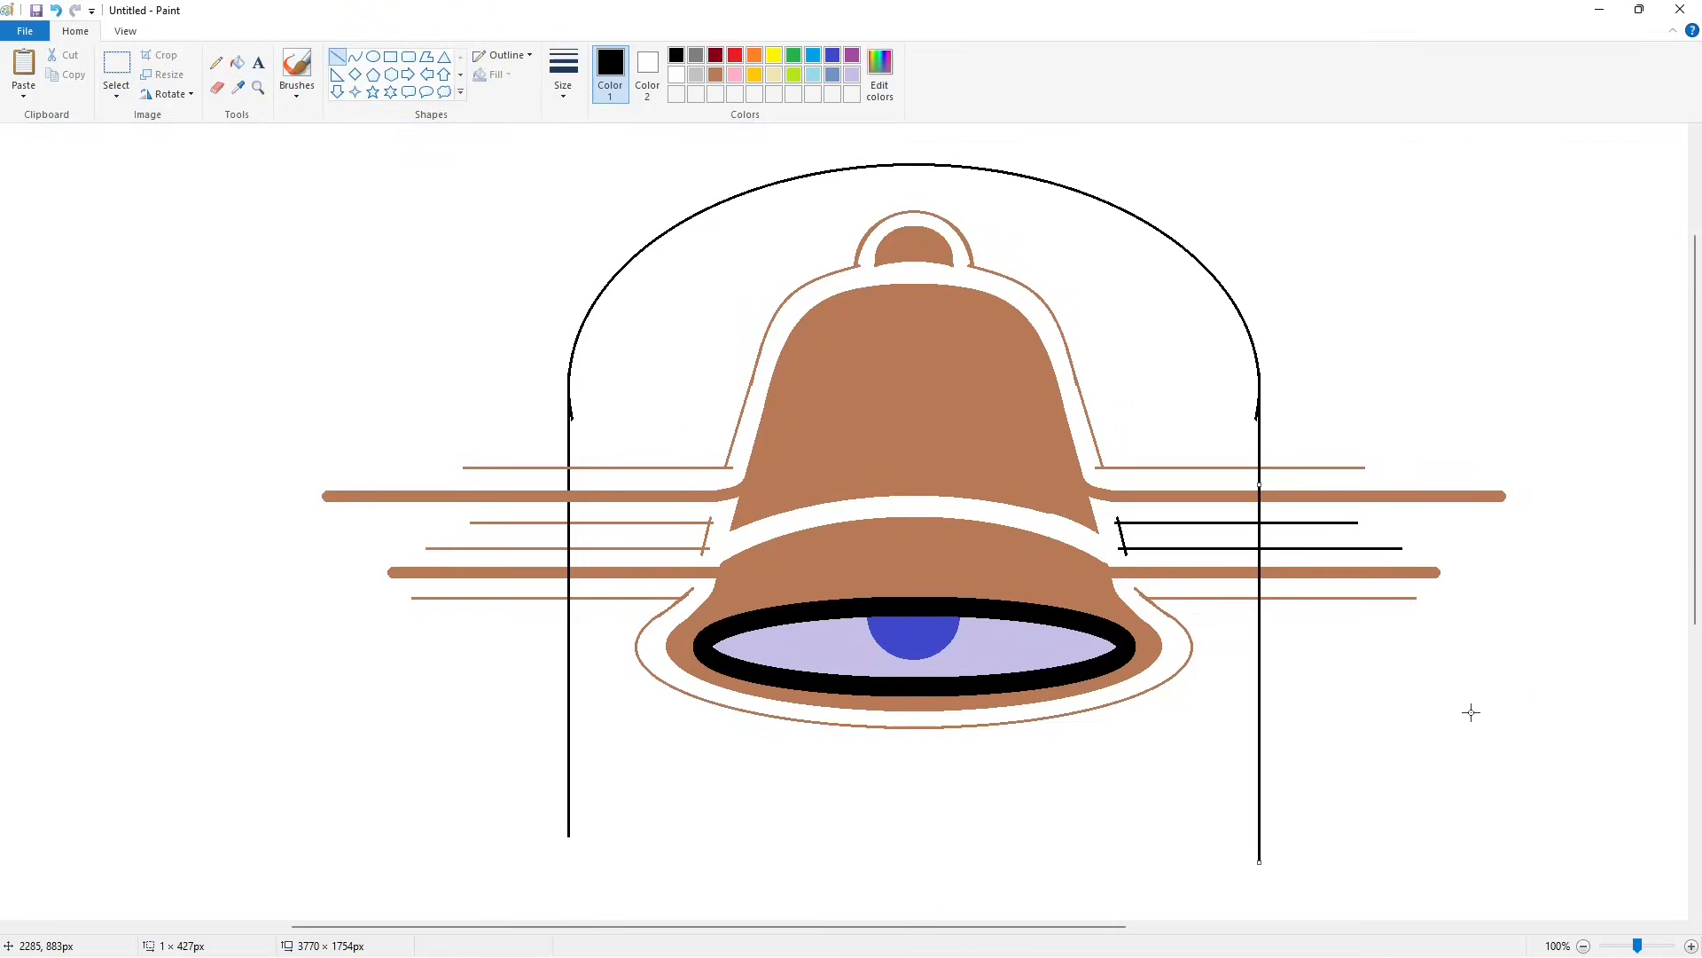
Step: Copy the bell's lower part and place the copy in the blank area to the upper left of the bell
{"action": "left_click", "coordinate": [116, 64]}
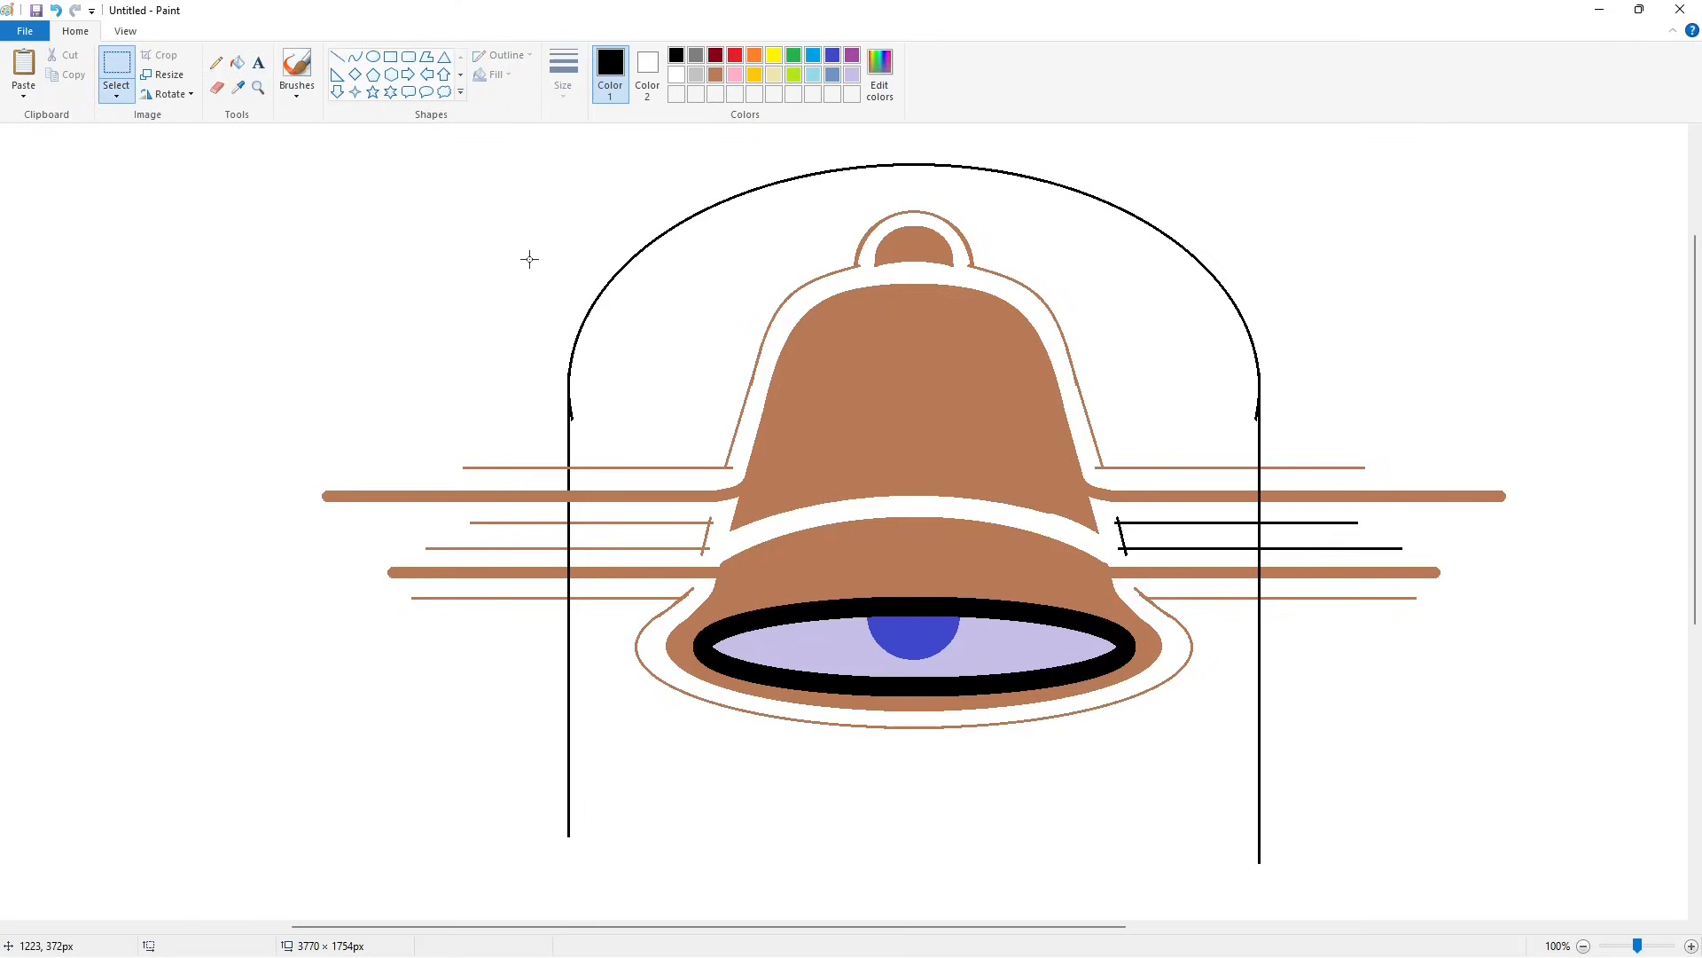
{"action": "left_click_drag", "start_coordinate": [1226, 815], "coordinate": [1227, 815]}
{"action": "key", "text": "ctrl+c"}
{"action": "key", "text": "ctrl+v"}
{"action": "left_click_drag", "start_coordinate": [350, 247], "coordinate": [245, 292]}
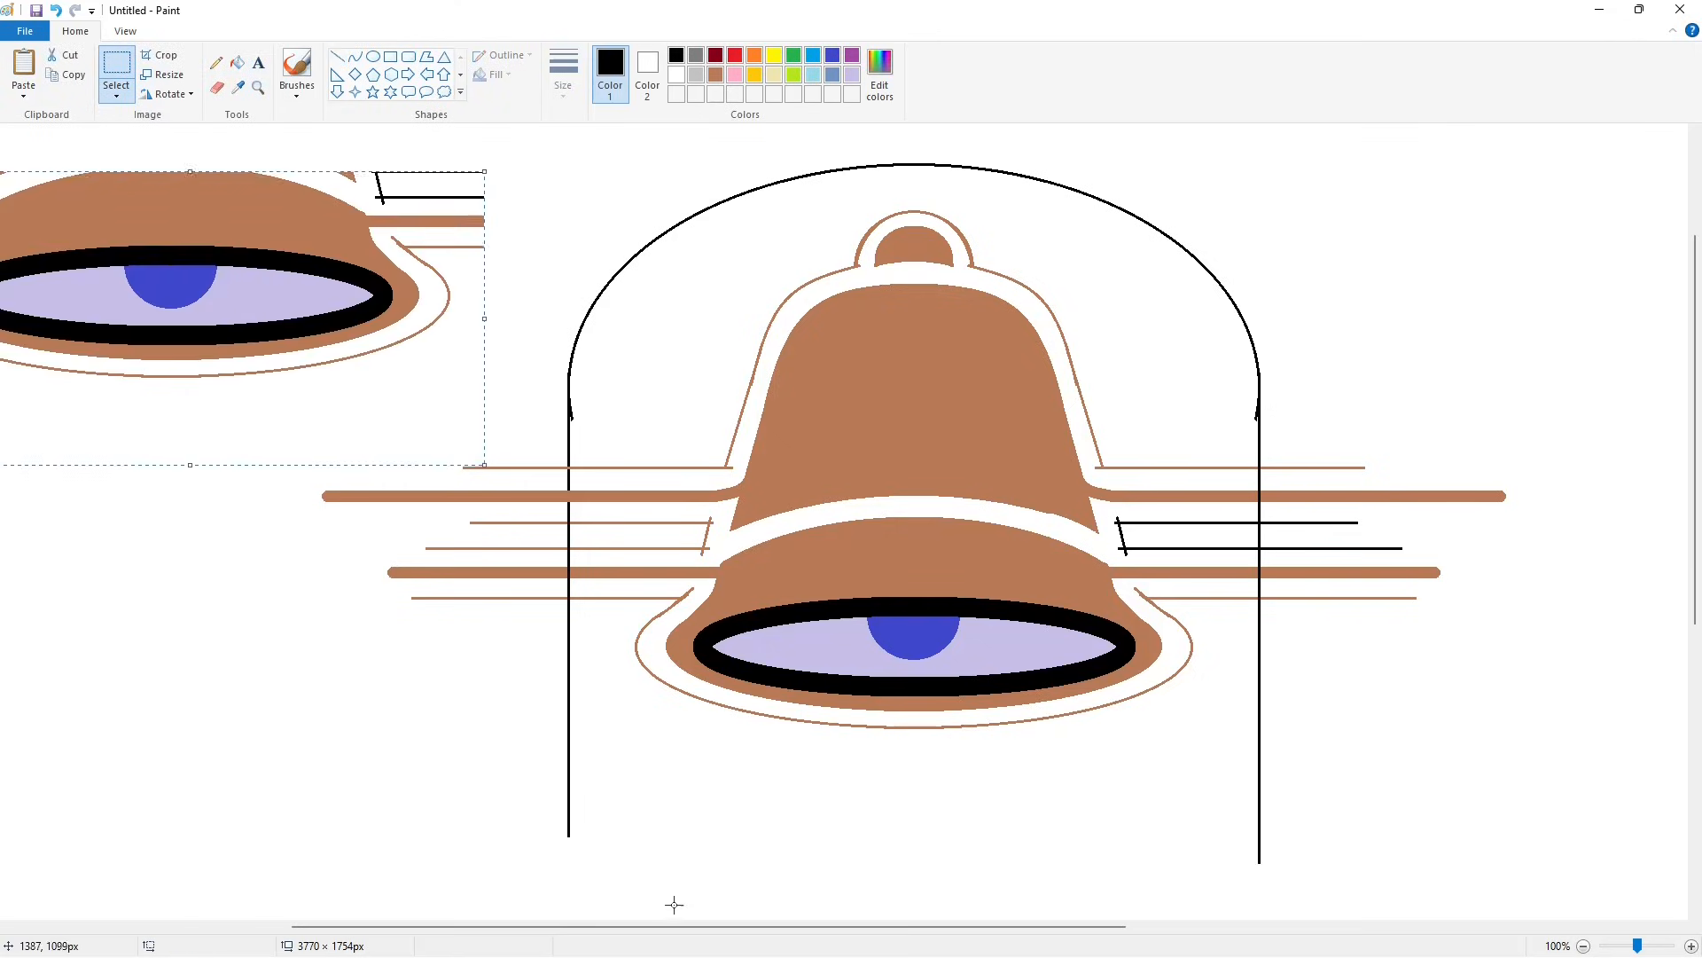
{"action": "left_click_drag", "start_coordinate": [688, 927], "coordinate": [732, 927]}
{"action": "left_click", "coordinate": [917, 746]}
Step: Draw a horizontal black line between the arch's two vertical sides through the middle of the ellipse
{"action": "left_click", "coordinate": [1585, 947]}
{"action": "left_click", "coordinate": [337, 57]}
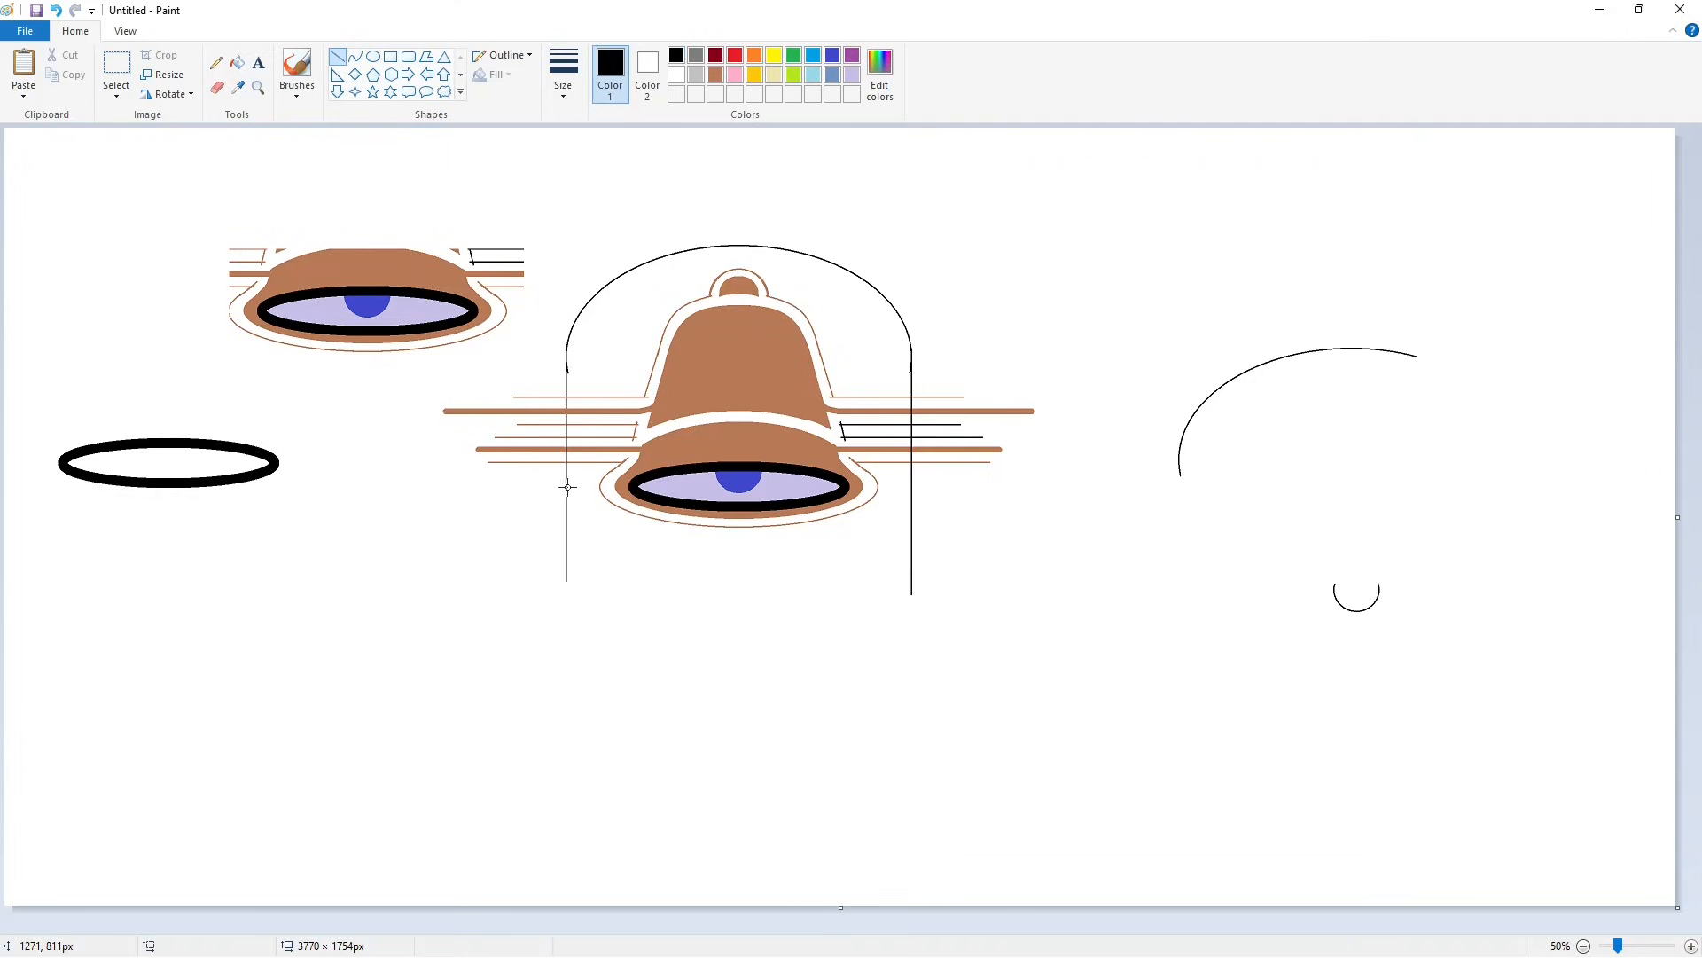
{"action": "left_click_drag", "start_coordinate": [568, 487], "coordinate": [912, 487]}
{"action": "scroll", "coordinate": [1003, 534], "scroll_direction": "up", "scroll_amount": 1}
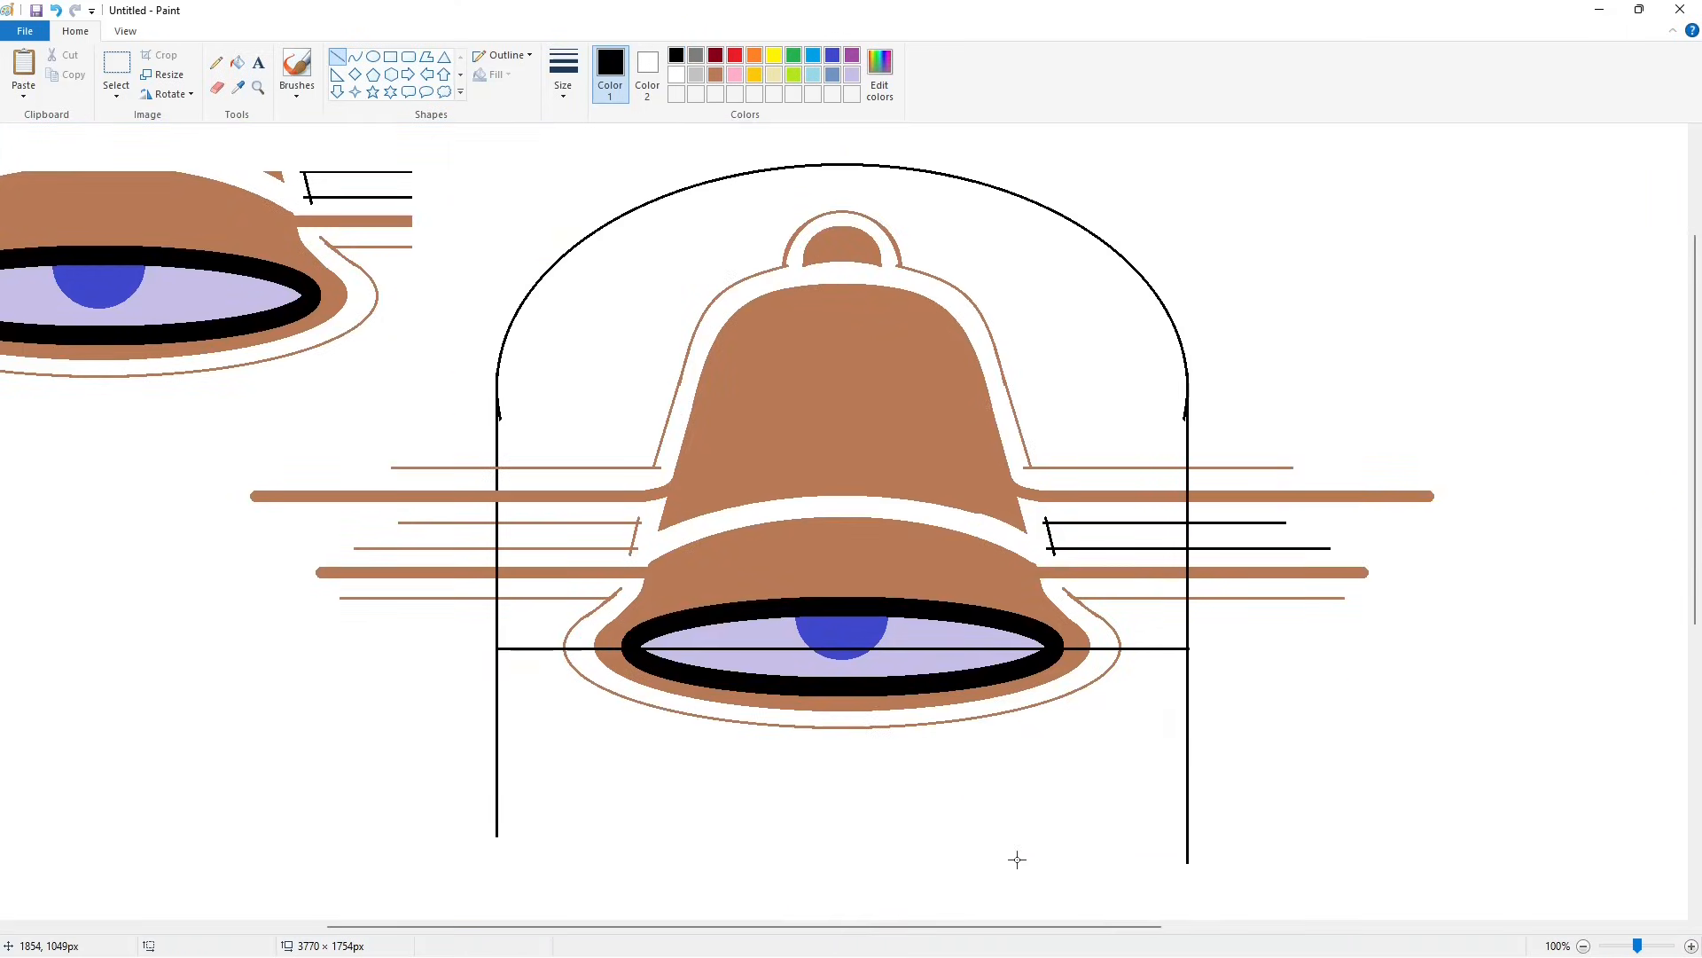
Step: Recolor the arch outline and its connected black lines dark red
{"action": "left_click", "coordinate": [237, 62]}
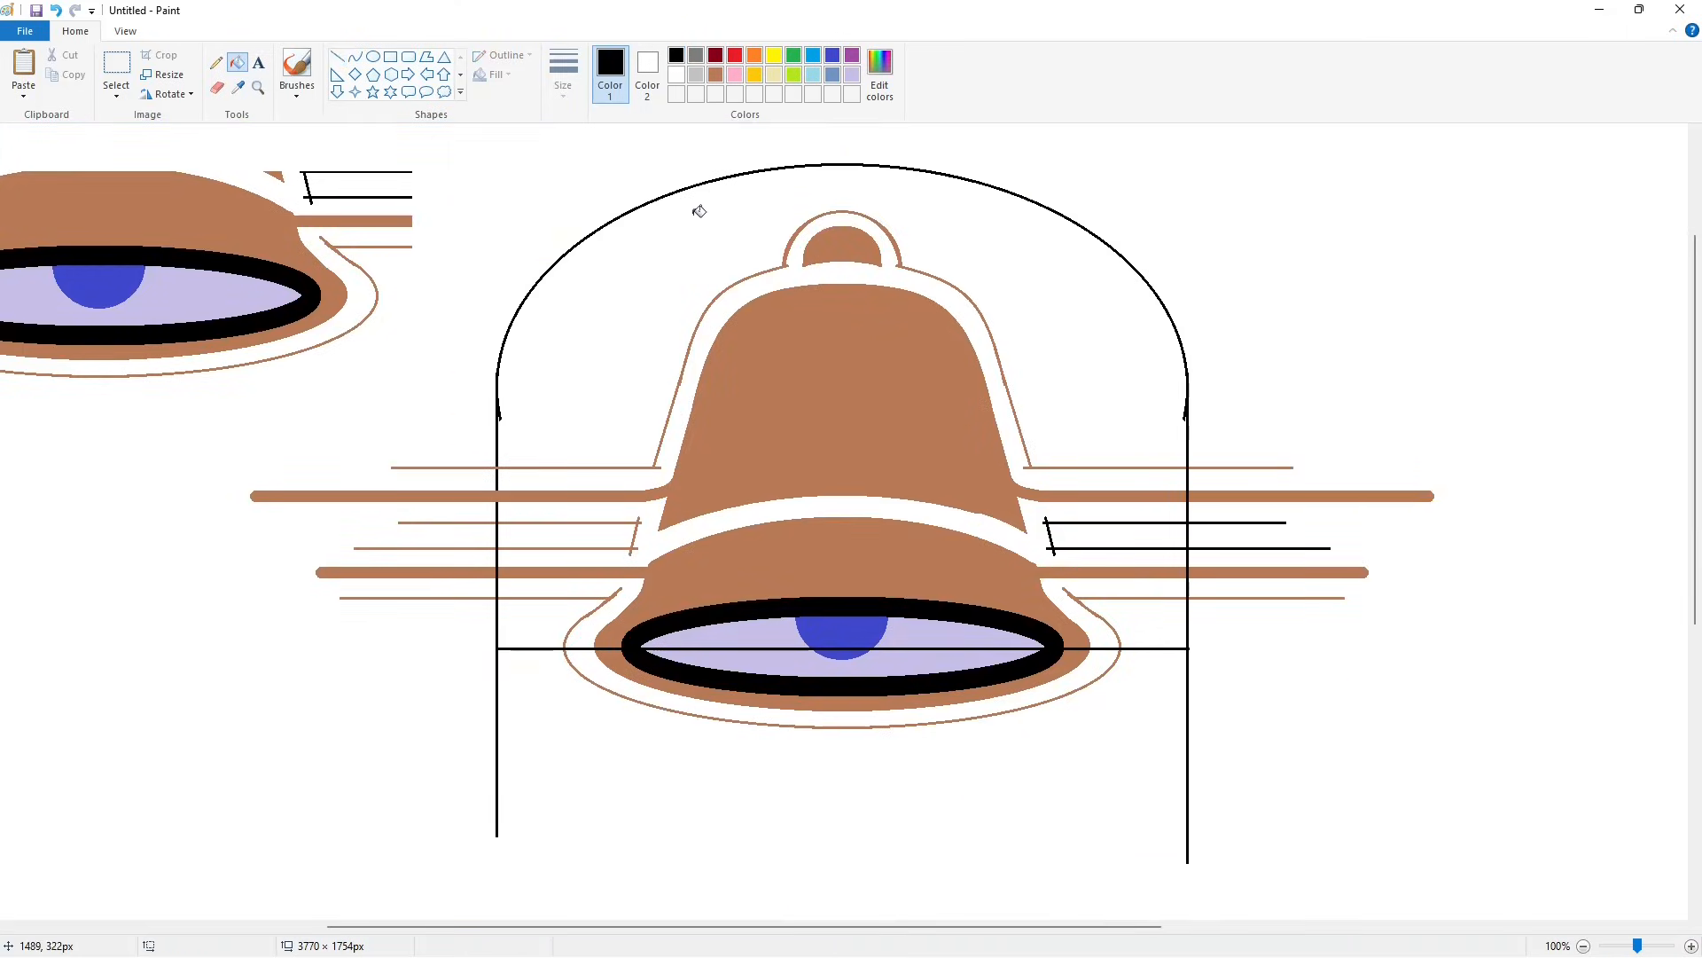
{"action": "left_click", "coordinate": [715, 55]}
{"action": "left_click", "coordinate": [1187, 388]}
Step: Paste the copied base over the original base to restore its black ring and cover the horizontal line
{"action": "key", "text": "ctrl+v"}
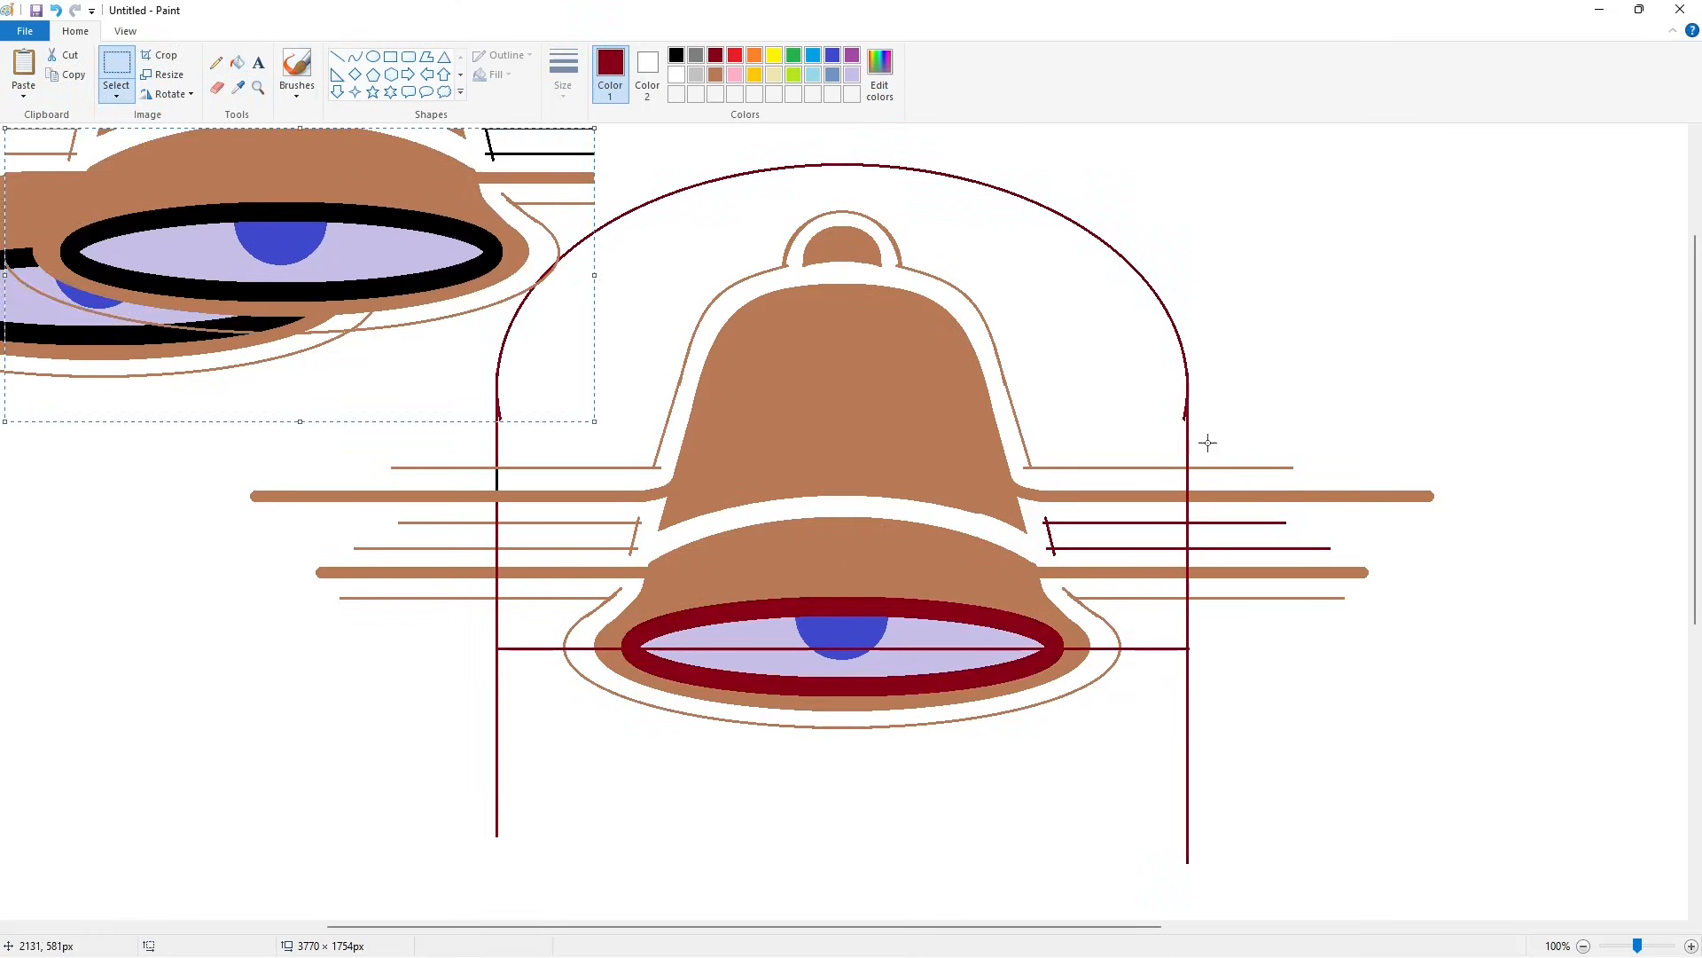
{"action": "left_click_drag", "start_coordinate": [381, 252], "coordinate": [942, 647]}
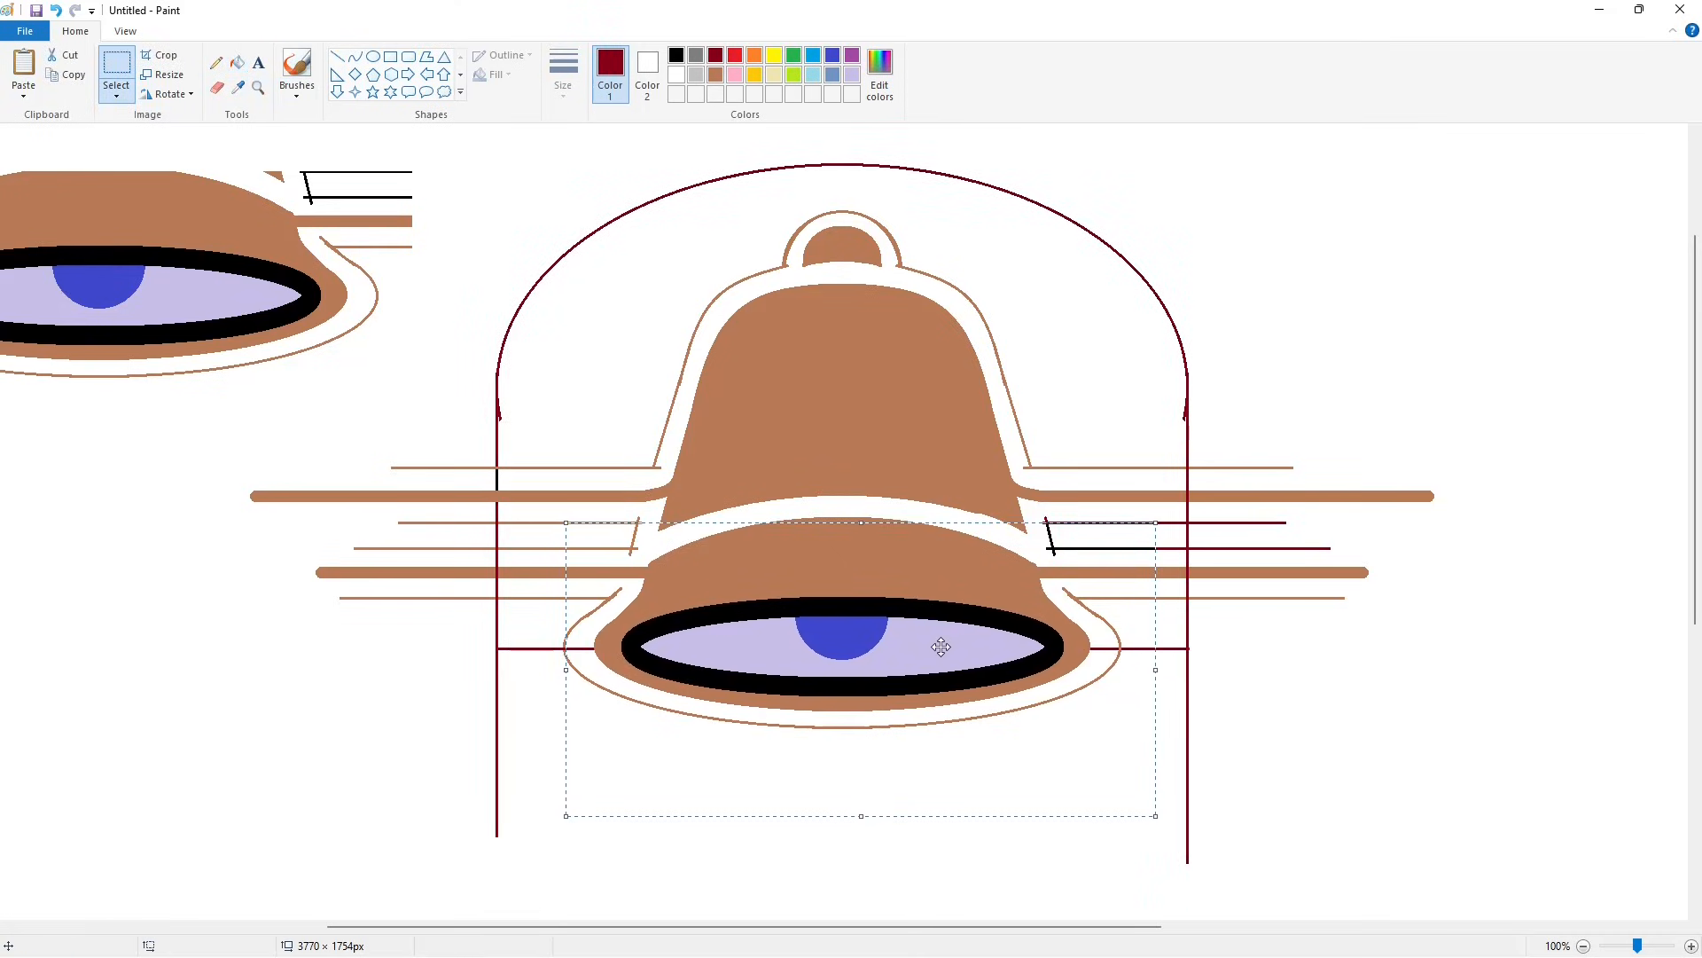
{"action": "left_click", "coordinate": [589, 384]}
{"action": "left_click", "coordinate": [237, 62]}
{"action": "left_click", "coordinate": [677, 75]}
{"action": "left_click", "coordinate": [586, 647]}
{"action": "key", "text": "ctrl+z"}
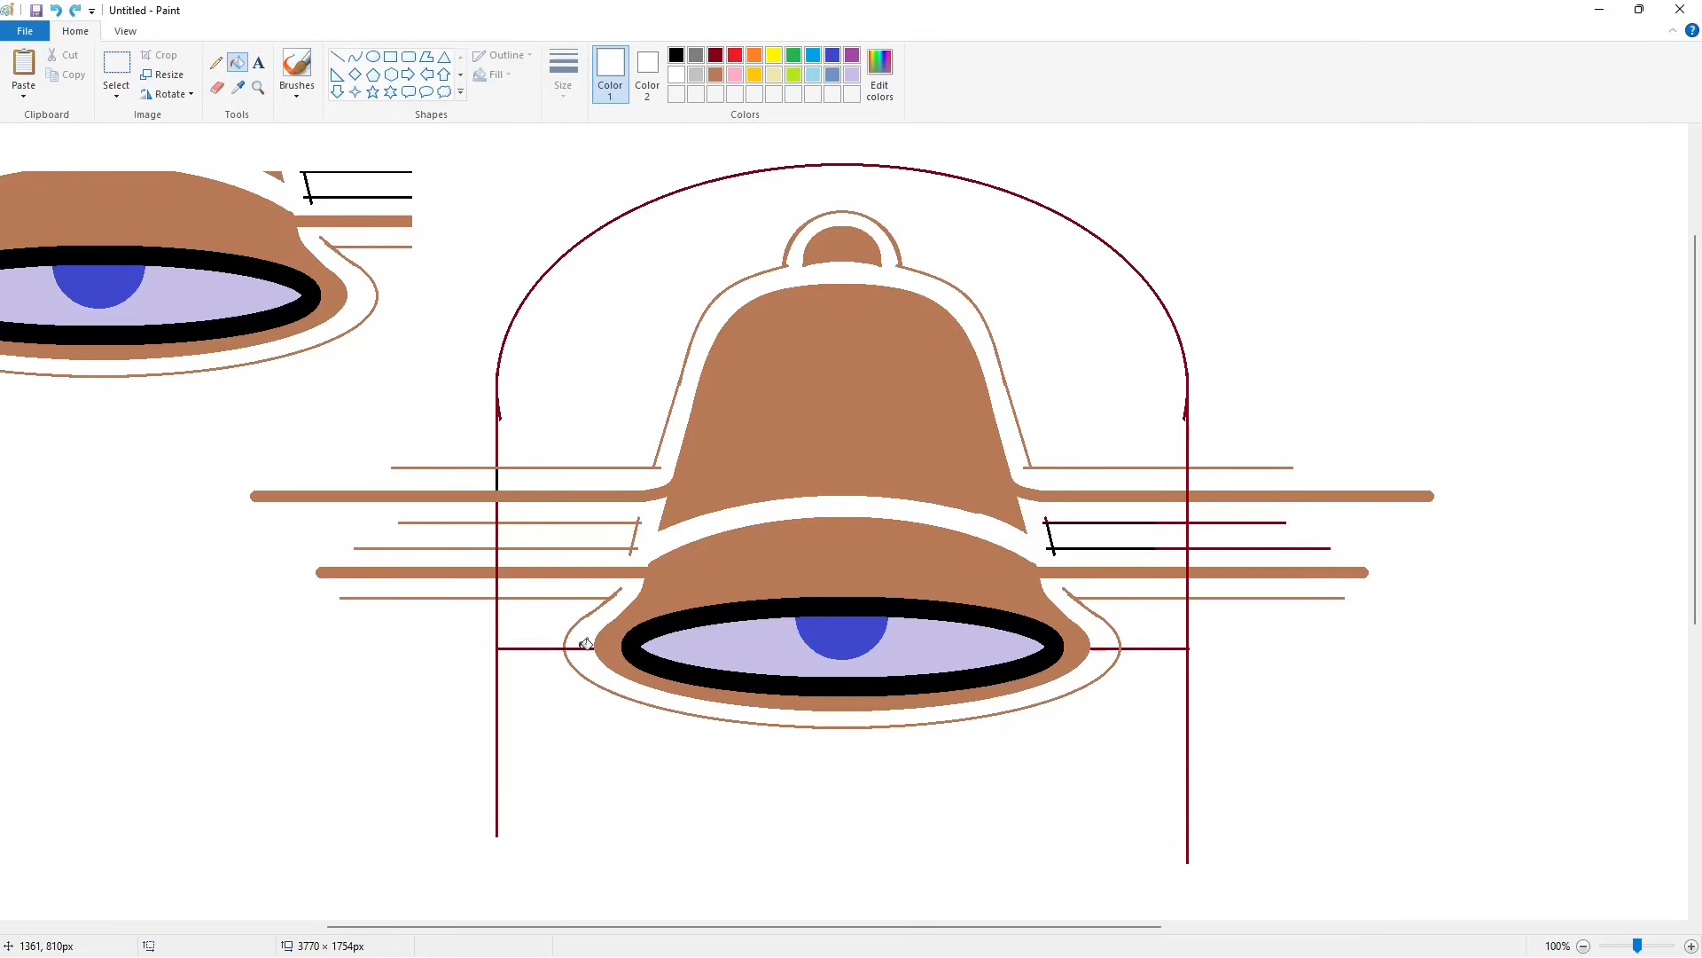
Step: Paste the base copy again, flip it horizontally and align it over the base to cover the remaining left line segment
{"action": "scroll", "coordinate": [744, 863], "scroll_direction": "left", "scroll_amount": 3}
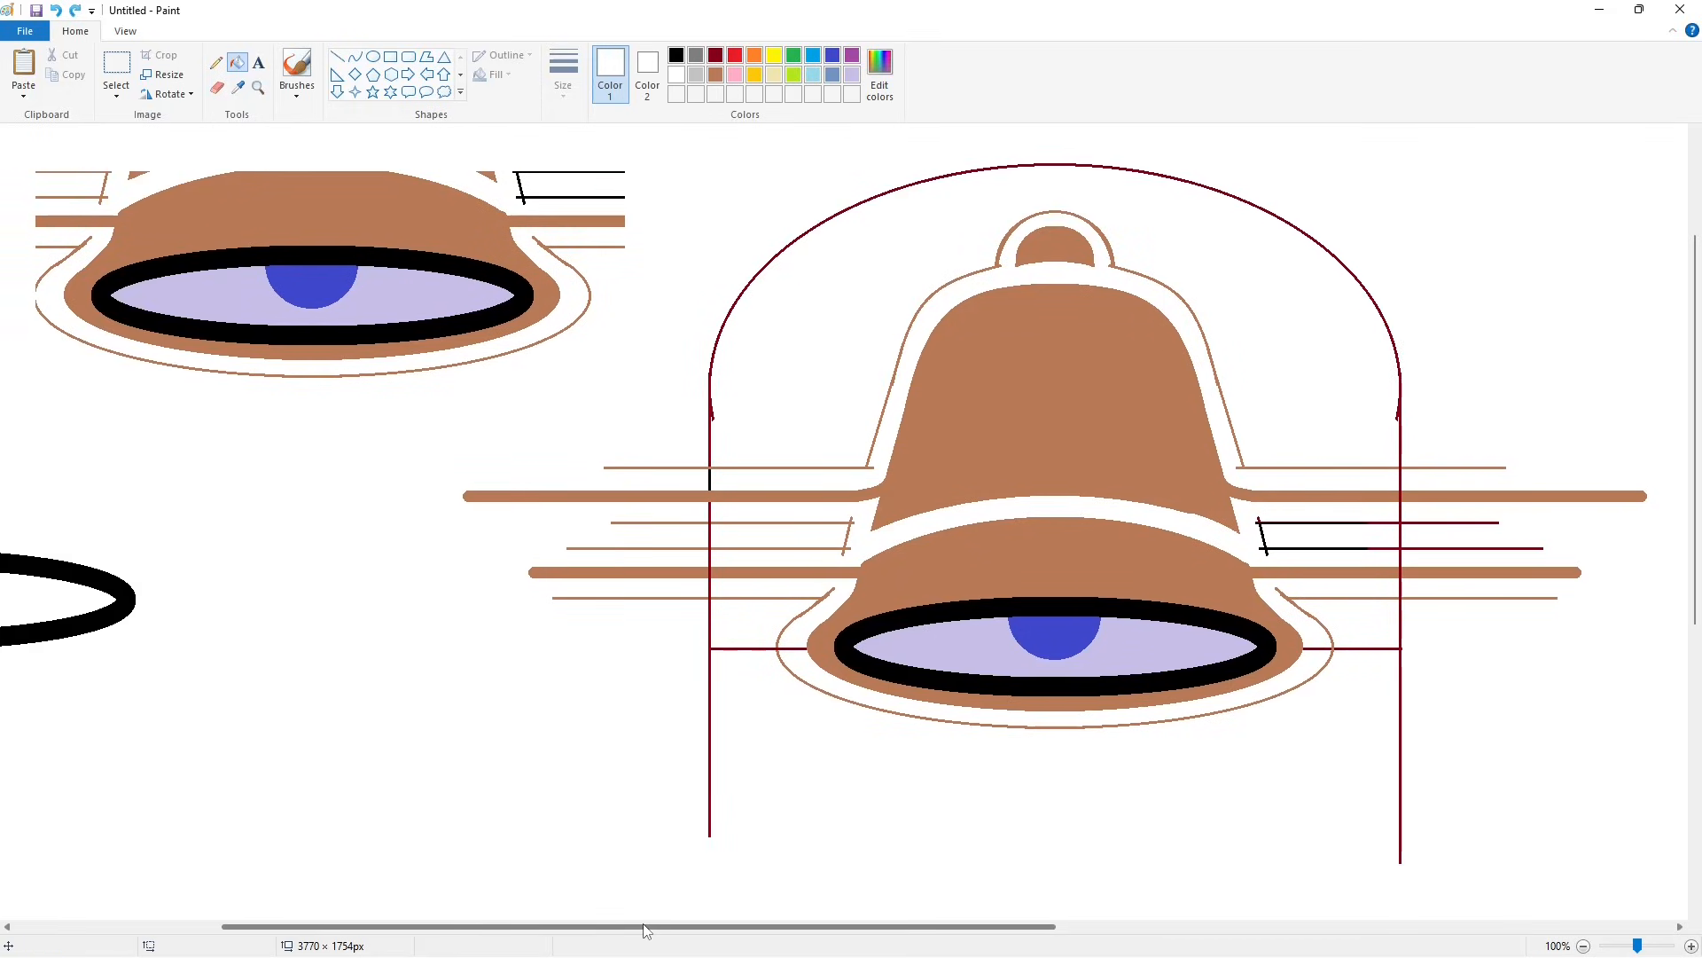
{"action": "key", "text": "ctrl+v"}
{"action": "left_click", "coordinate": [169, 94]}
{"action": "left_click", "coordinate": [189, 193]}
{"action": "left_click_drag", "start_coordinate": [280, 354], "coordinate": [1017, 749]}
{"action": "left_click", "coordinate": [237, 62]}
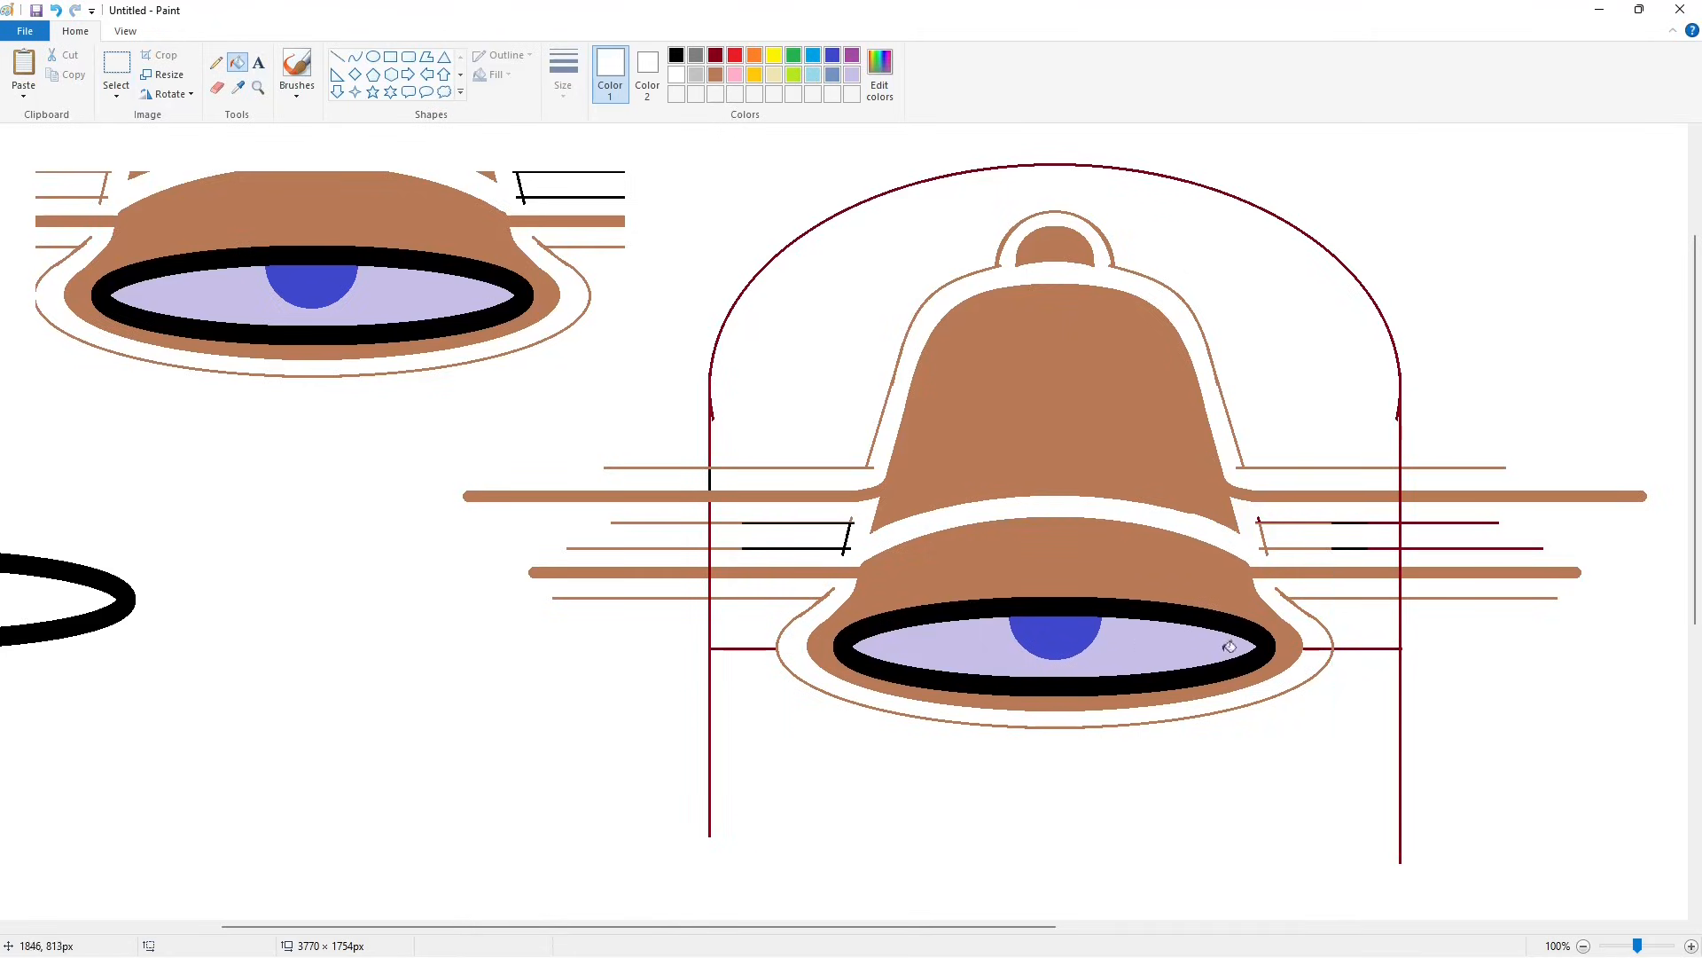
{"action": "left_click", "coordinate": [675, 55]}
{"action": "left_click", "coordinate": [843, 331]}
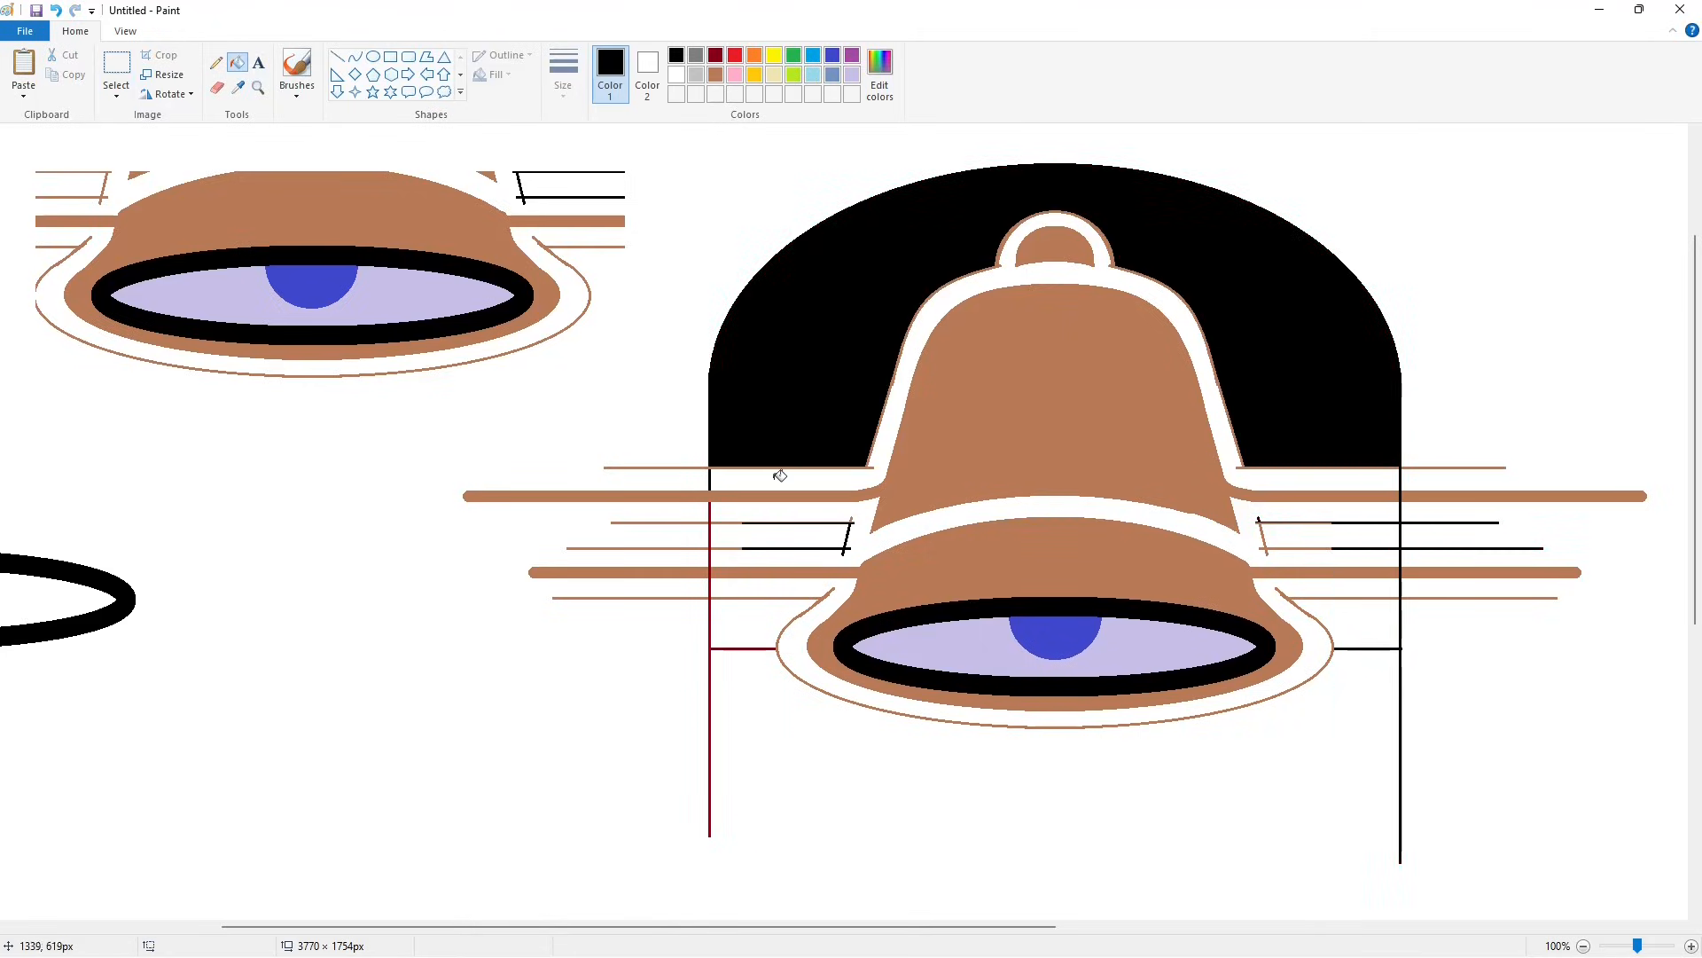
{"action": "left_click", "coordinate": [819, 473]}
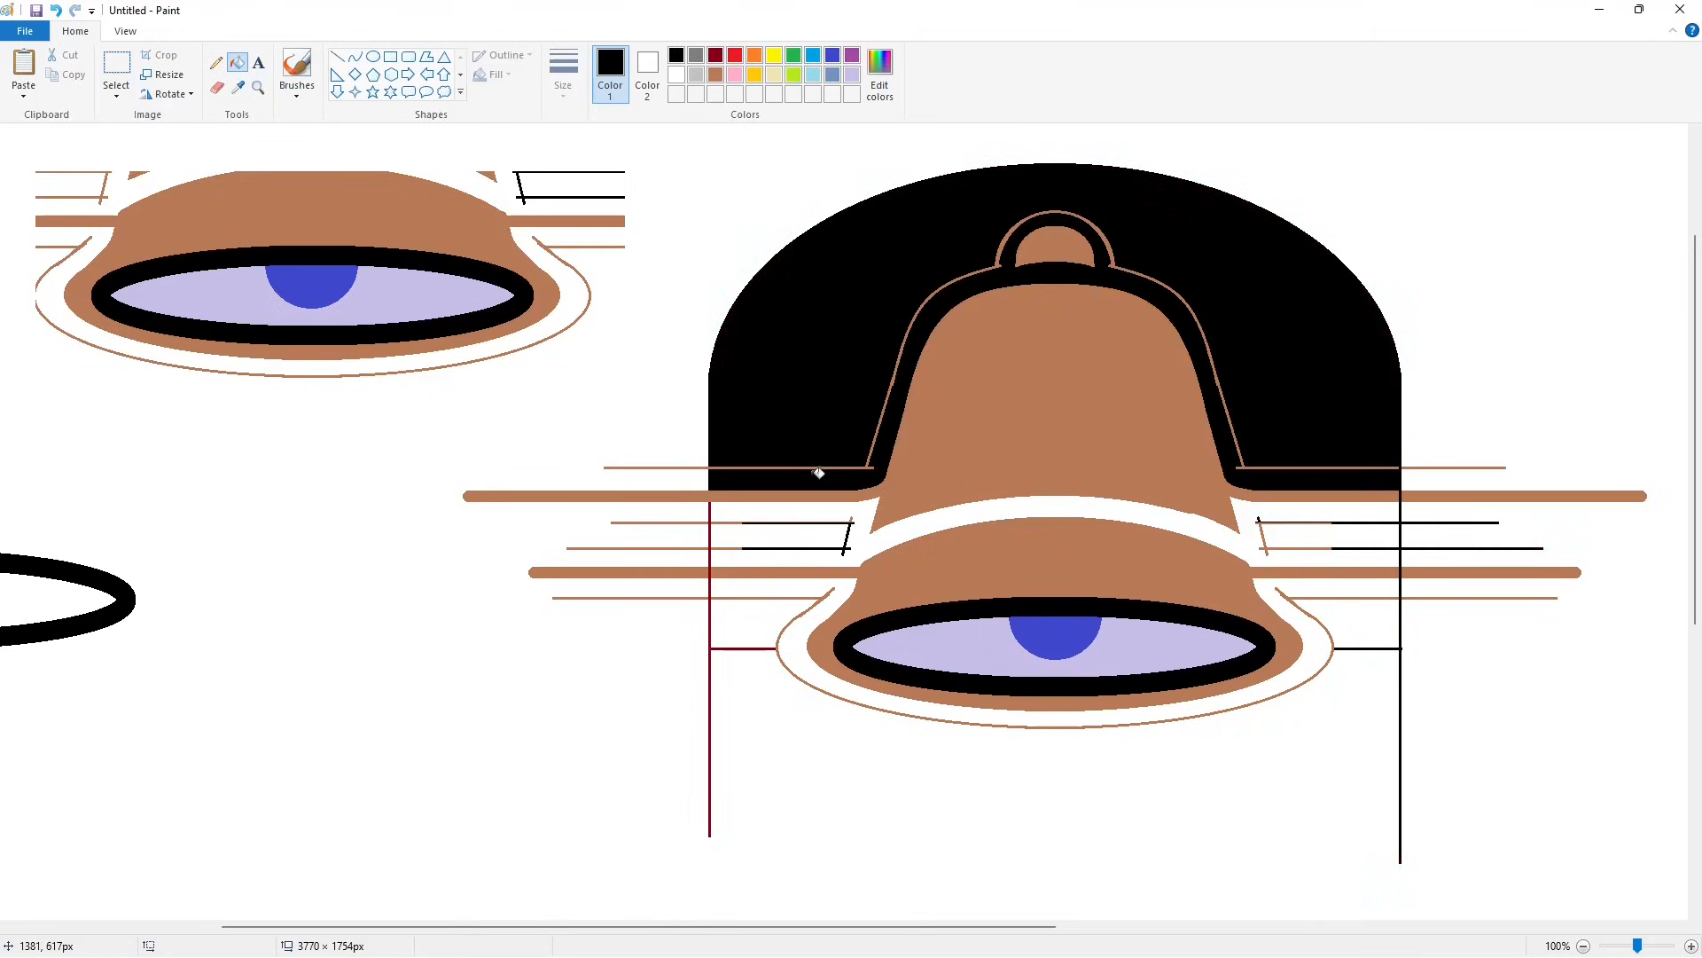
{"action": "left_click", "coordinate": [780, 532]}
{"action": "left_click", "coordinate": [782, 560]}
{"action": "key", "text": "ctrl+z"}
{"action": "key", "text": "ctrl+z"}
{"action": "key", "text": "ctrl+z"}
{"action": "key", "text": "ctrl+z"}
{"action": "key", "text": "ctrl+z"}
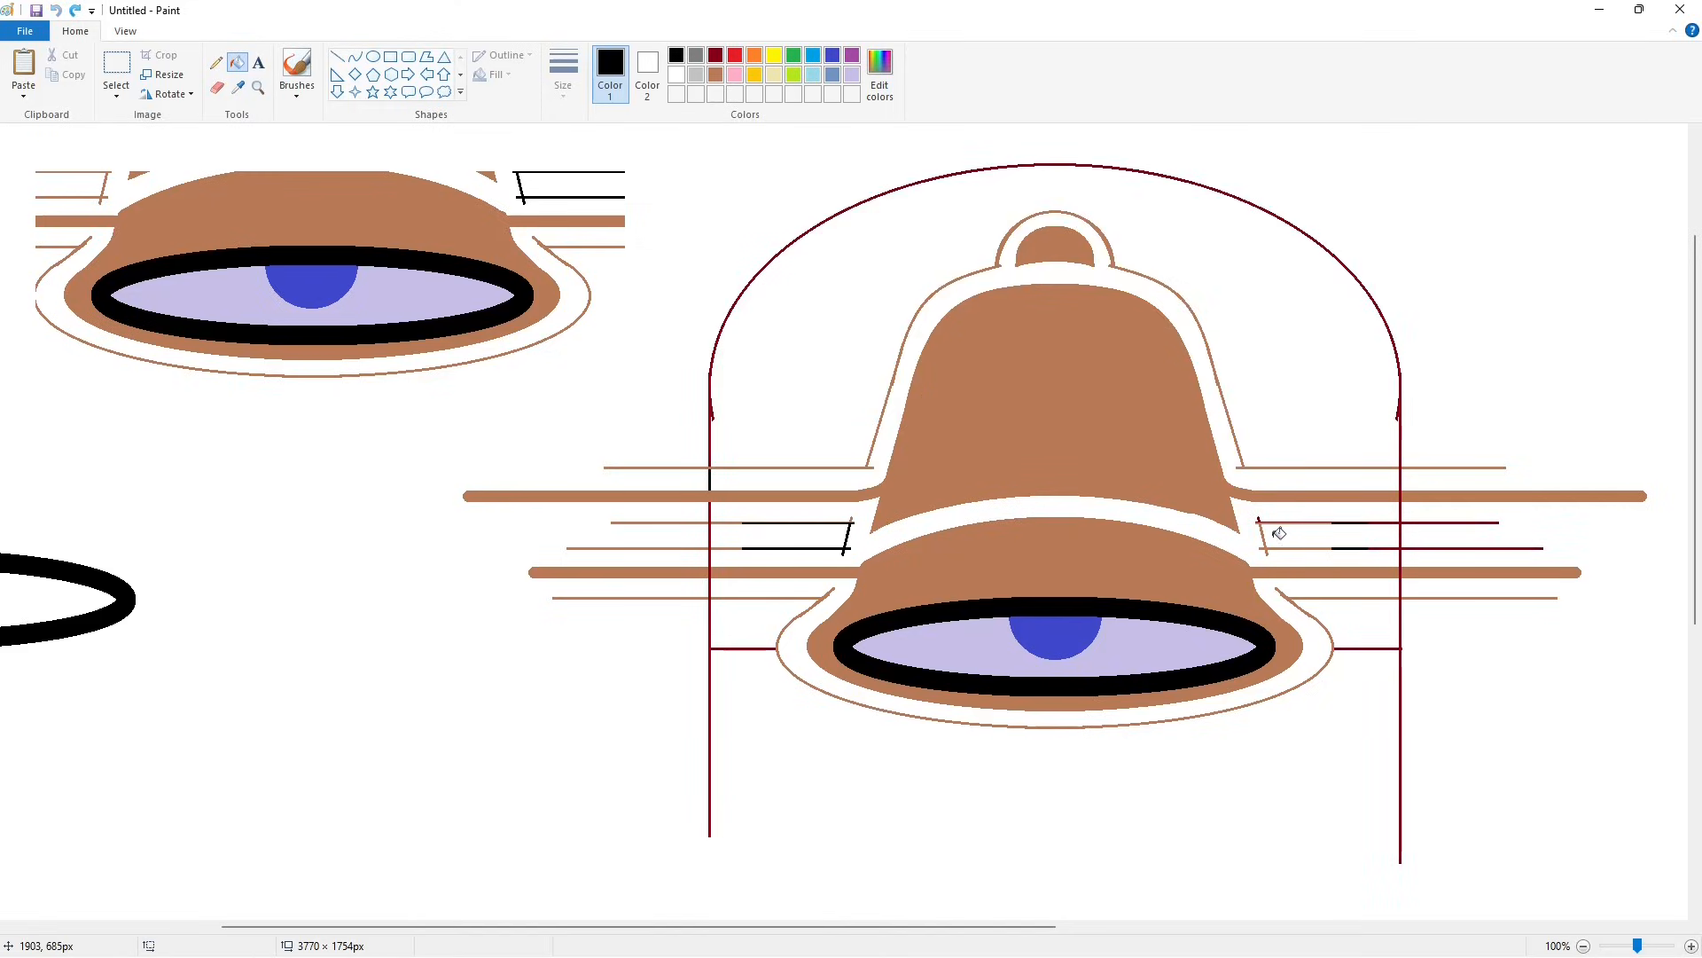
Step: Draw a vertical white line about 335 px long just outside the arch's left side, cutting through the side lines
{"action": "left_click", "coordinate": [336, 56]}
{"action": "left_click", "coordinate": [675, 75]}
{"action": "left_click_drag", "start_coordinate": [698, 432], "coordinate": [697, 729]}
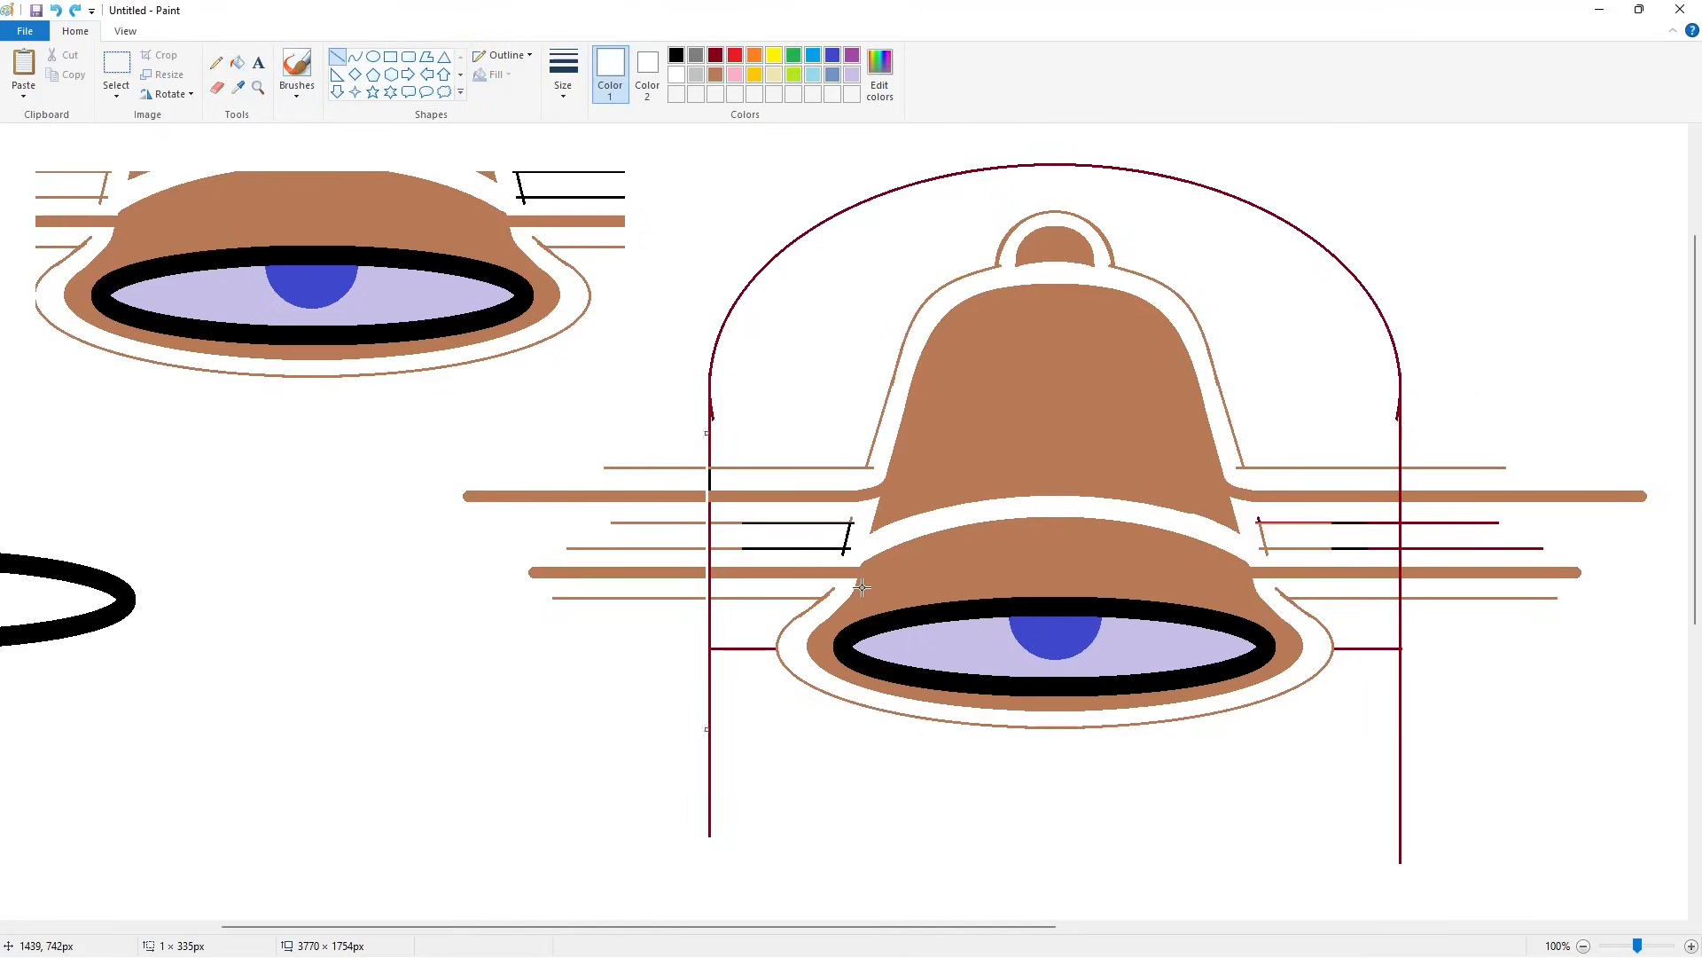
Step: Fill the six side line segments outside the arch's left side with white
{"action": "left_click", "coordinate": [236, 62]}
{"action": "left_click", "coordinate": [620, 466]}
{"action": "left_click", "coordinate": [643, 496]}
{"action": "left_click", "coordinate": [652, 522]}
{"action": "left_click", "coordinate": [656, 548]}
{"action": "left_click", "coordinate": [657, 572]}
{"action": "left_click", "coordinate": [656, 598]}
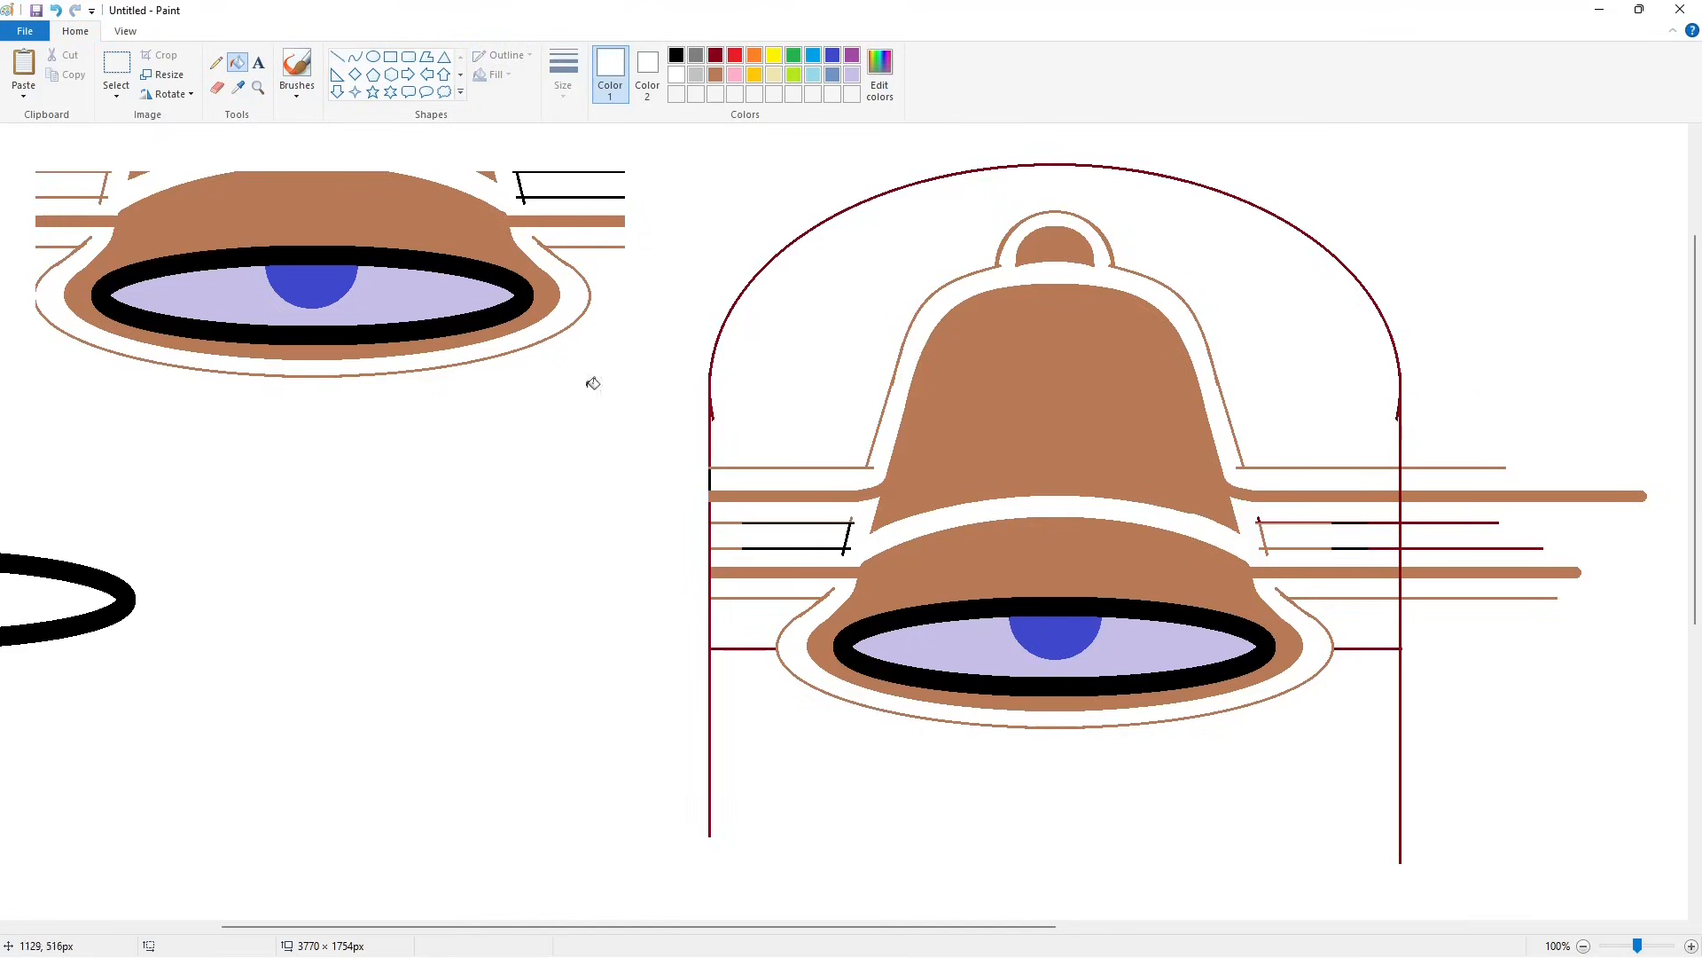
{"action": "key", "text": "ctrl+v"}
{"action": "key", "text": "ctrl+z"}
{"action": "key", "text": "ctrl+z"}
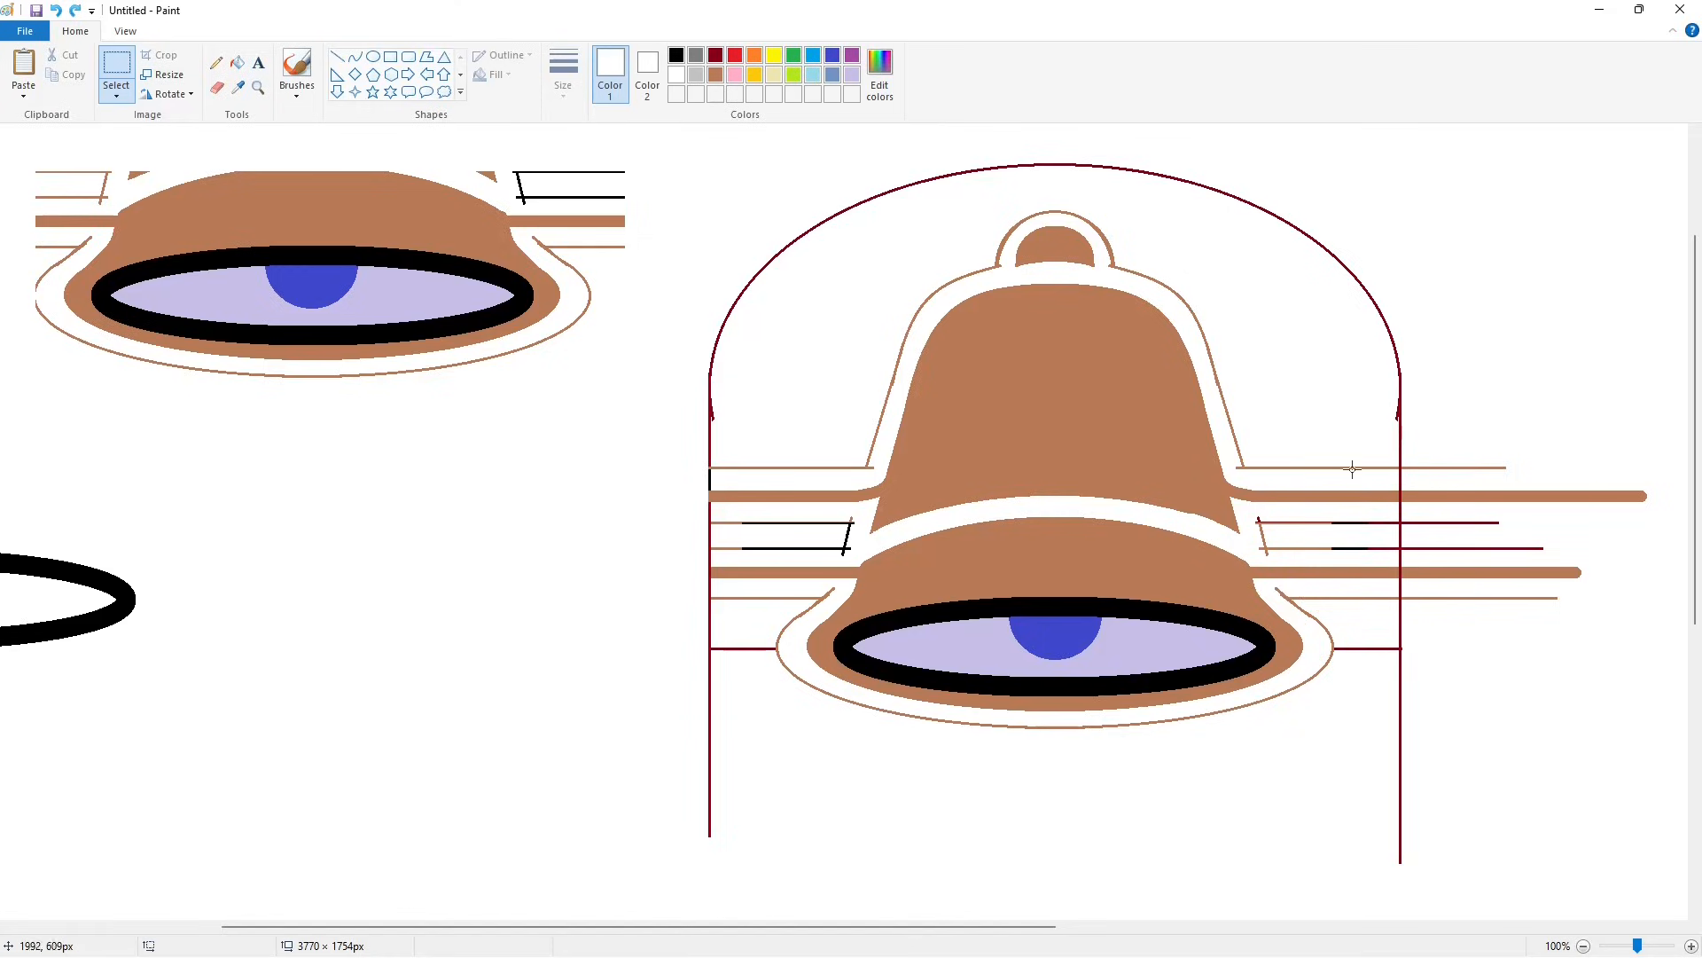
Step: Copy a strip of the side lines inside the arch's right edge and paste it over that edge
{"action": "left_click_drag", "start_coordinate": [1345, 433], "coordinate": [1390, 737]}
{"action": "key", "text": "ctrl+c"}
{"action": "key", "text": "ctrl+v"}
{"action": "left_click_drag", "start_coordinate": [22, 239], "coordinate": [1404, 547]}
Step: Cut the side lines with a vertical white line just outside the arch's right edge and fill the cut-off segments with white
{"action": "left_click", "coordinate": [336, 56]}
{"action": "left_click_drag", "start_coordinate": [1404, 443], "coordinate": [1404, 706]}
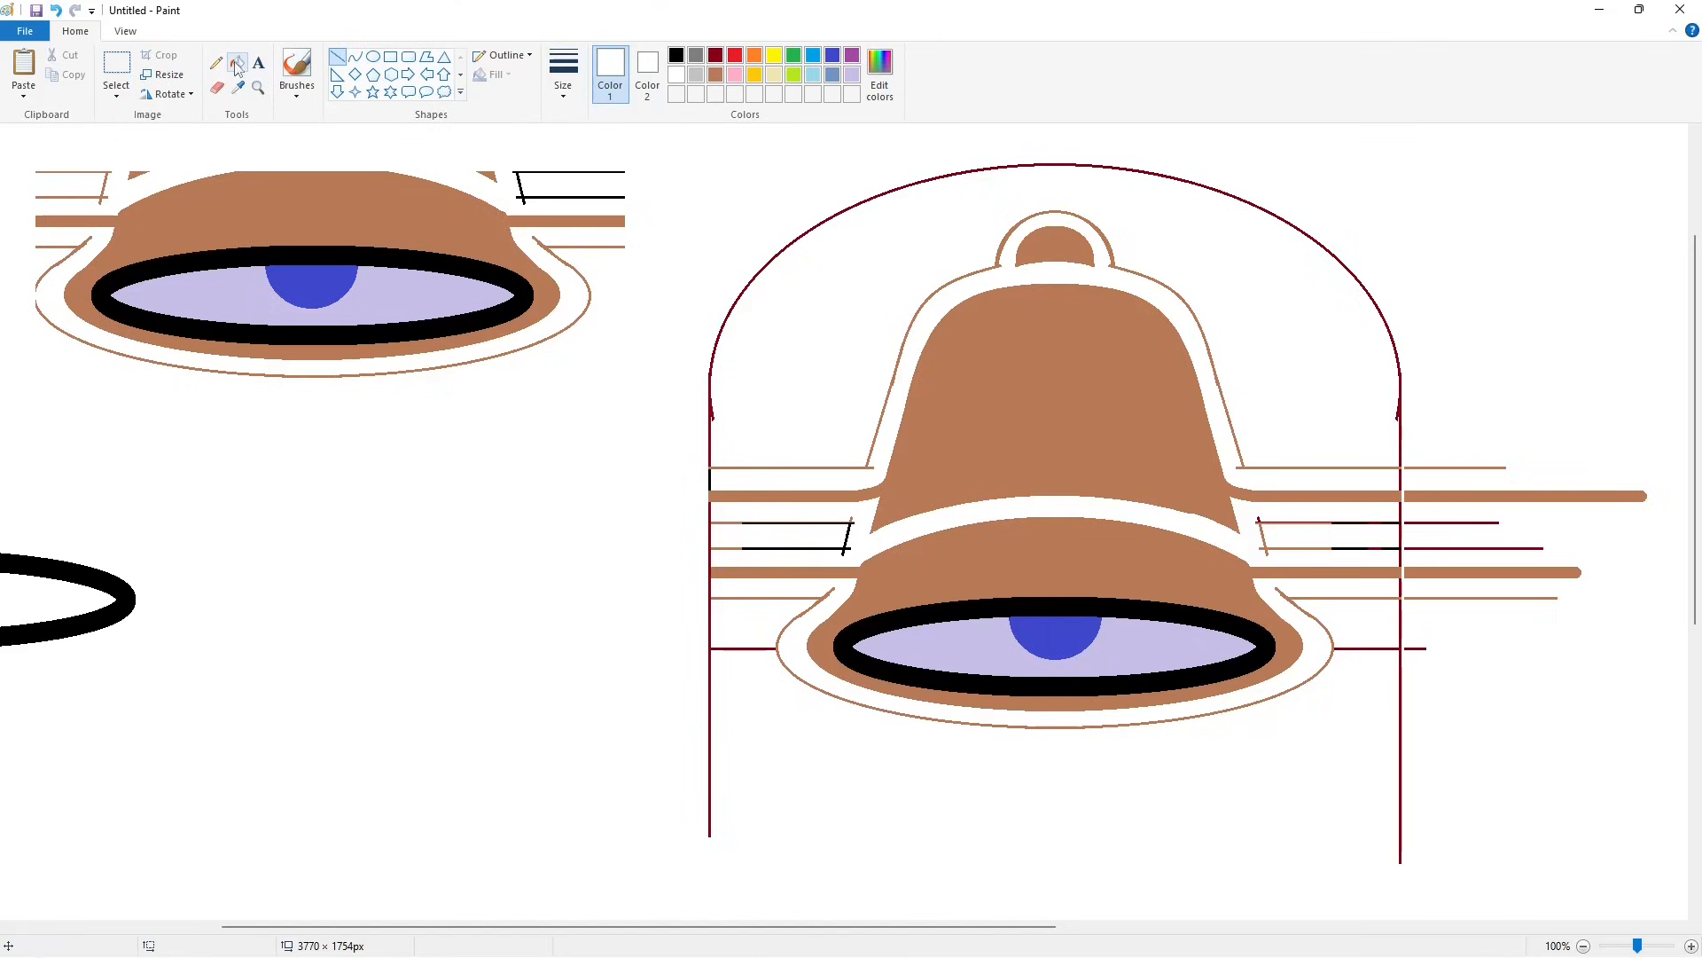
{"action": "left_click", "coordinate": [237, 62]}
{"action": "left_click", "coordinate": [1459, 466]}
{"action": "left_click", "coordinate": [1463, 496]}
{"action": "left_click", "coordinate": [1472, 522]}
{"action": "left_click", "coordinate": [1480, 548]}
{"action": "left_click", "coordinate": [1481, 572]}
{"action": "left_click", "coordinate": [1454, 598]}
{"action": "left_click", "coordinate": [1419, 648]}
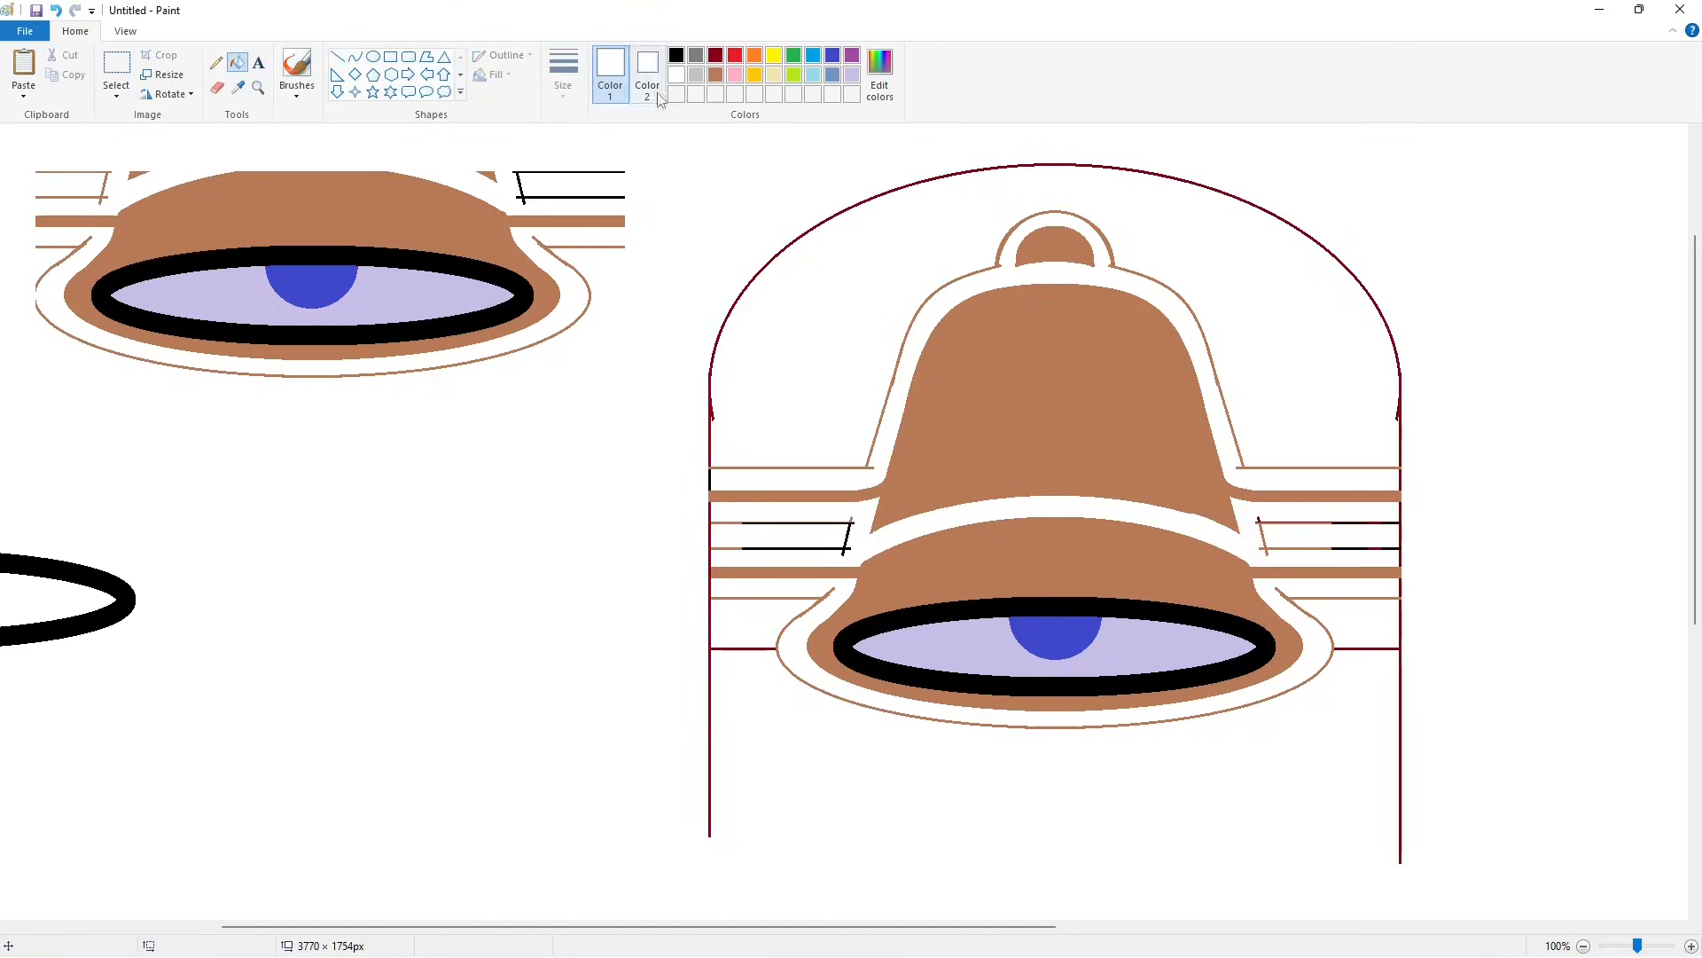
Step: Cut both arch legs just below the lowest horizontal lines with short white lines and fill the leftover legs with white
{"action": "left_click", "coordinate": [337, 56]}
{"action": "left_click_drag", "start_coordinate": [690, 659], "coordinate": [726, 659]}
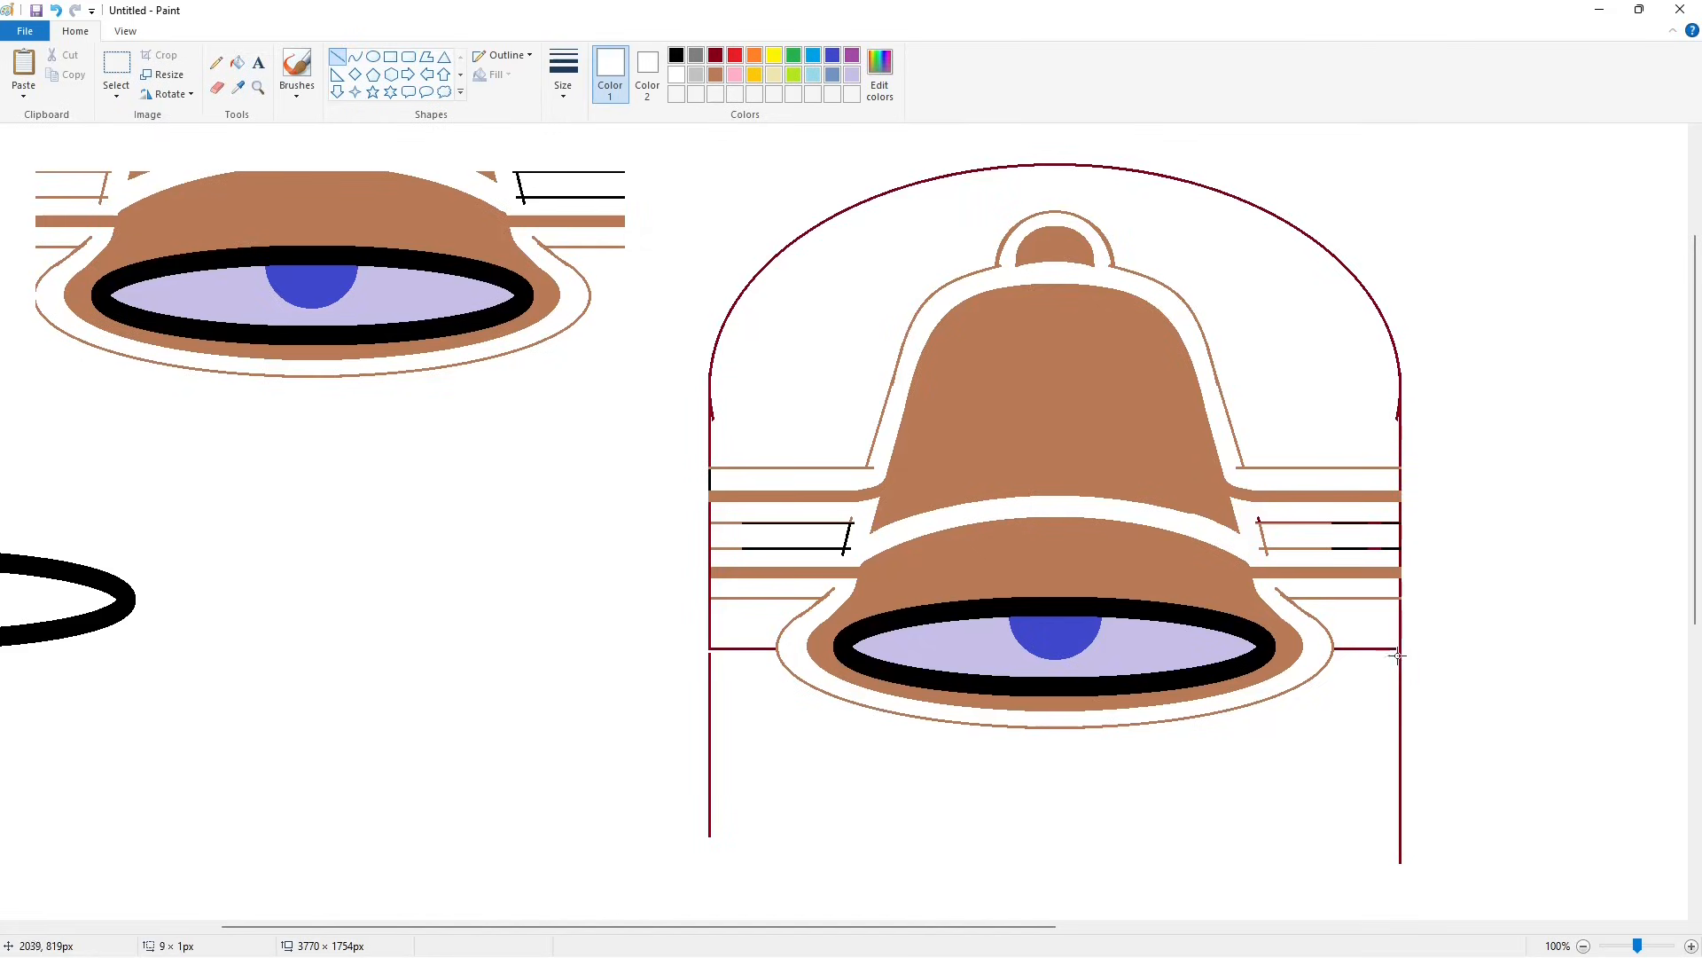
{"action": "left_click_drag", "start_coordinate": [1386, 652], "coordinate": [1422, 652]}
{"action": "left_click", "coordinate": [239, 64]}
{"action": "left_click", "coordinate": [710, 744]}
{"action": "left_click", "coordinate": [1400, 710]}
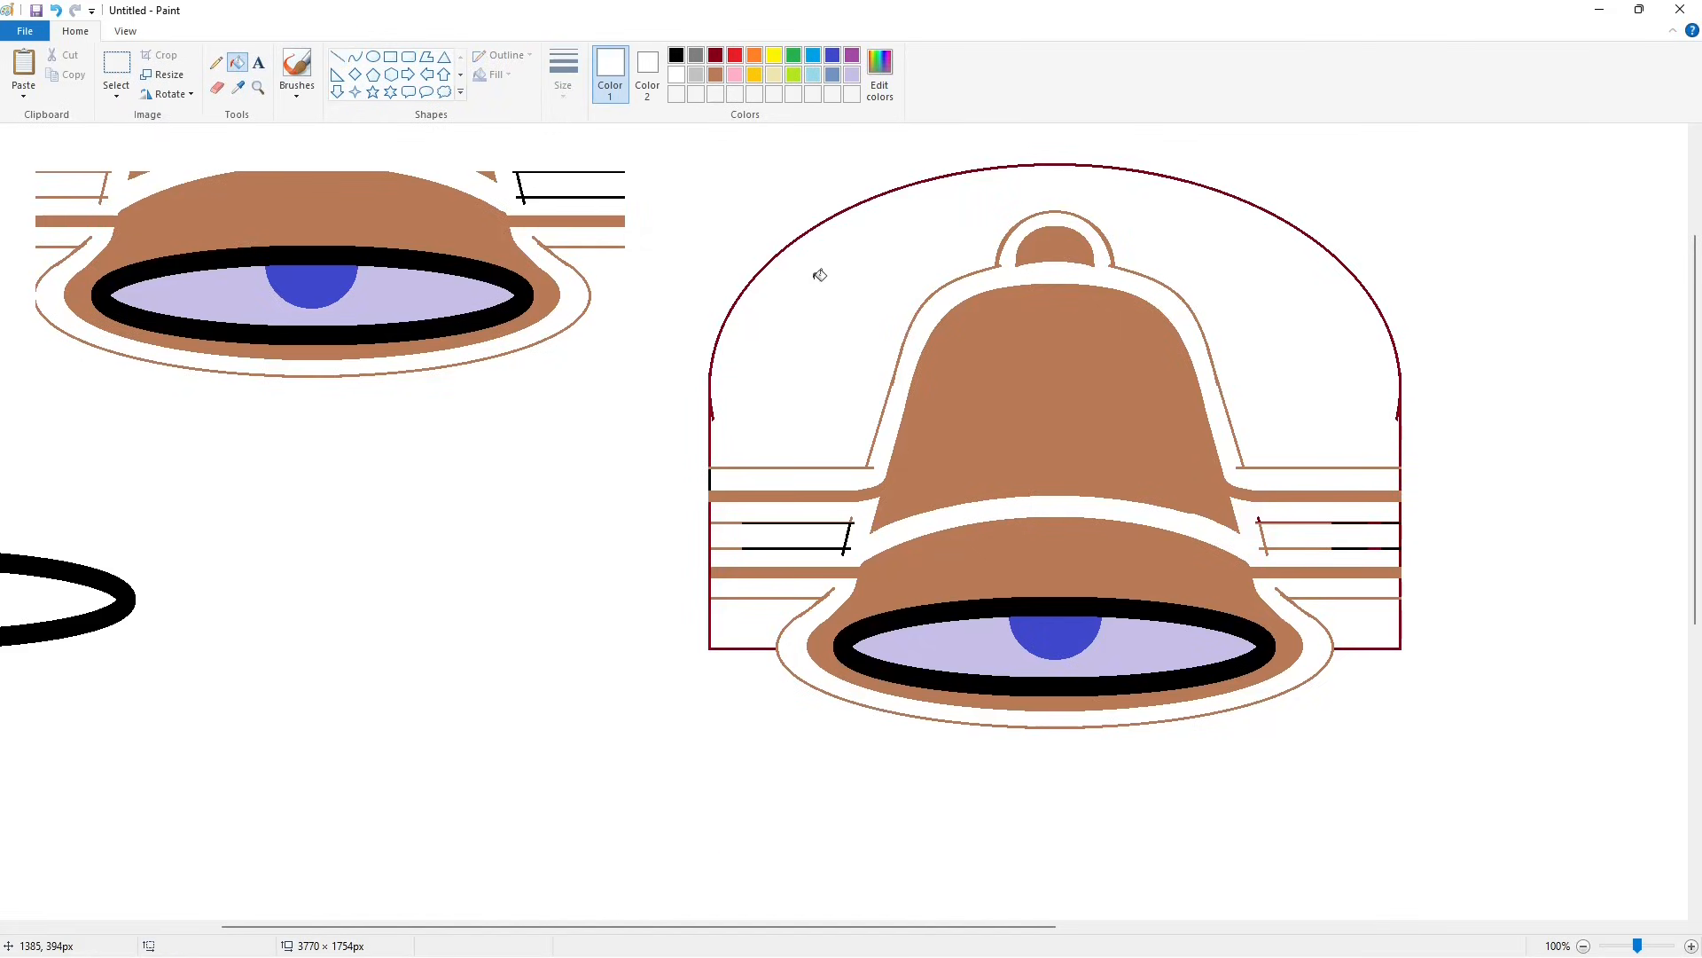
Step: Fill the arch's upper background and the section below the side lines on the bell's right with dark red
{"action": "left_click", "coordinate": [715, 56]}
{"action": "left_click", "coordinate": [838, 262]}
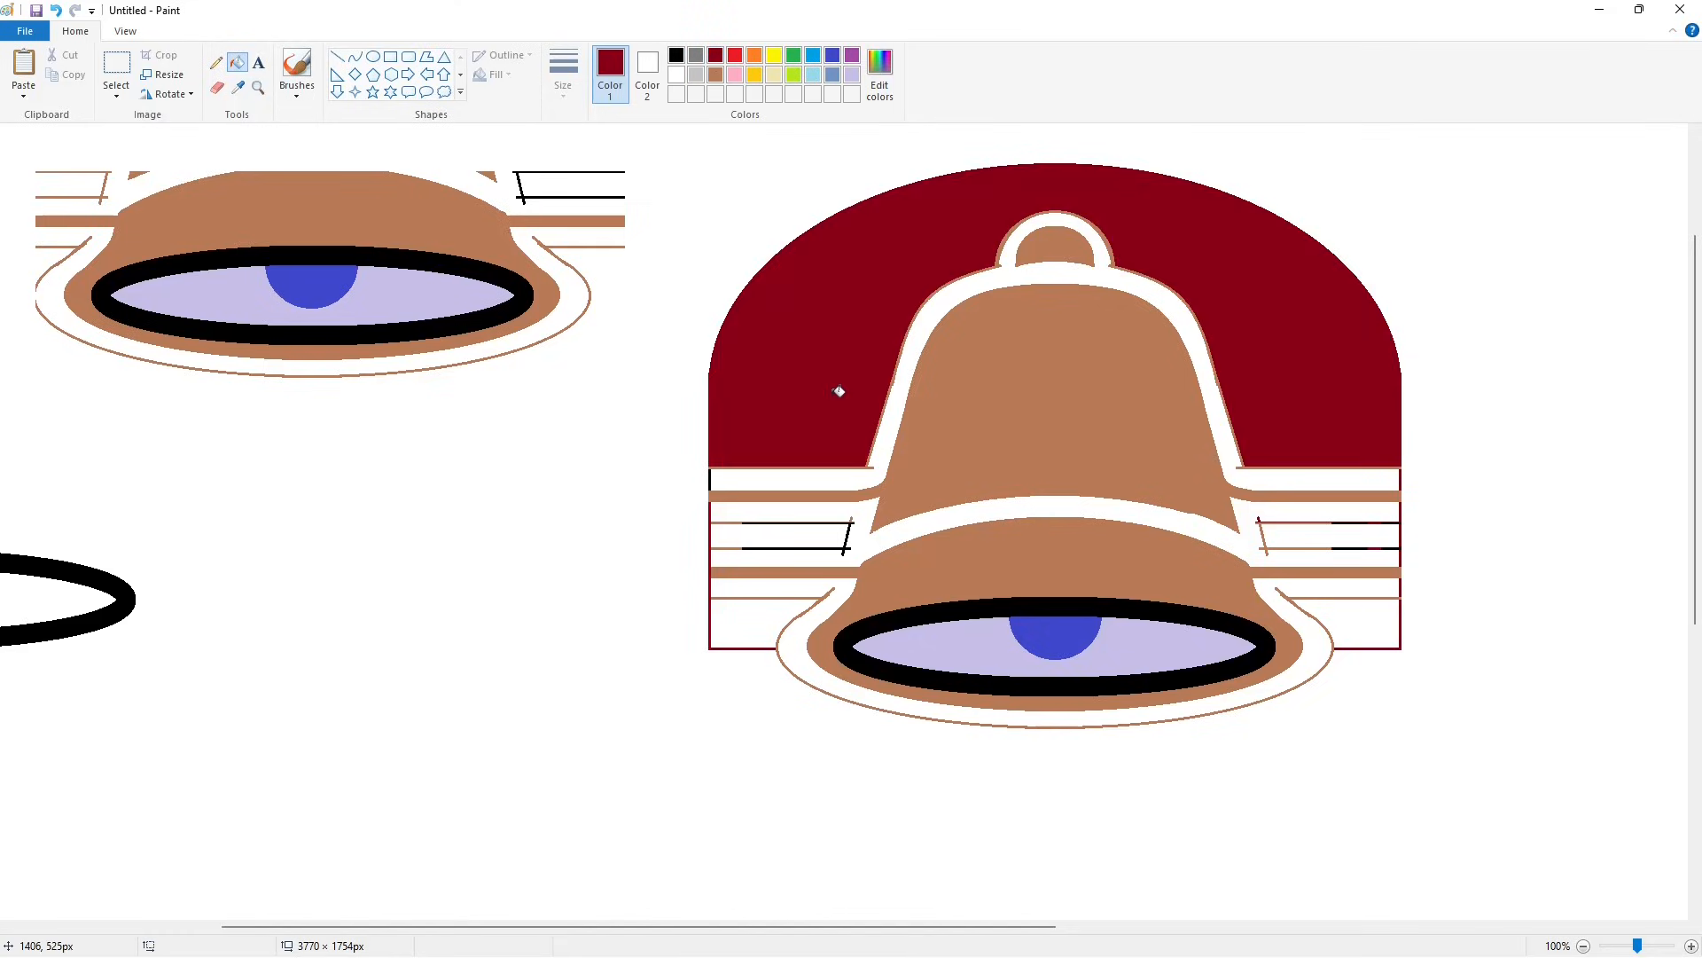
{"action": "left_click", "coordinate": [764, 620]}
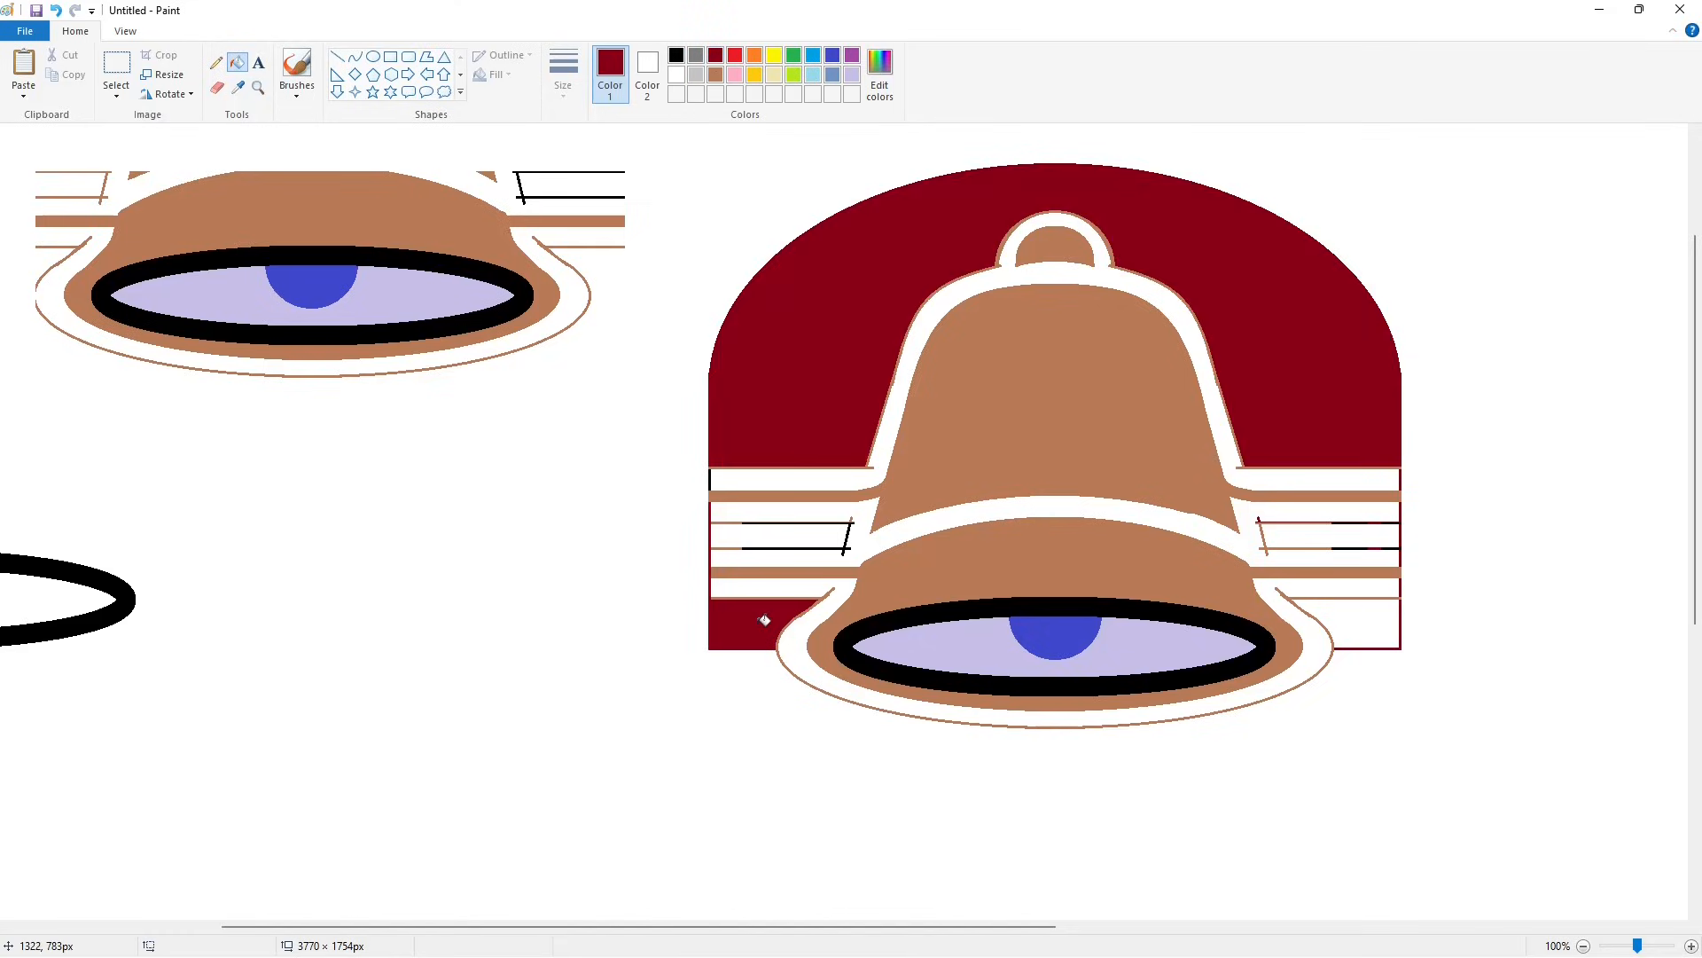
{"action": "key", "text": "ctrl+z"}
{"action": "left_click", "coordinate": [1335, 625]}
{"action": "left_click", "coordinate": [1362, 585]}
{"action": "key", "text": "ctrl+z"}
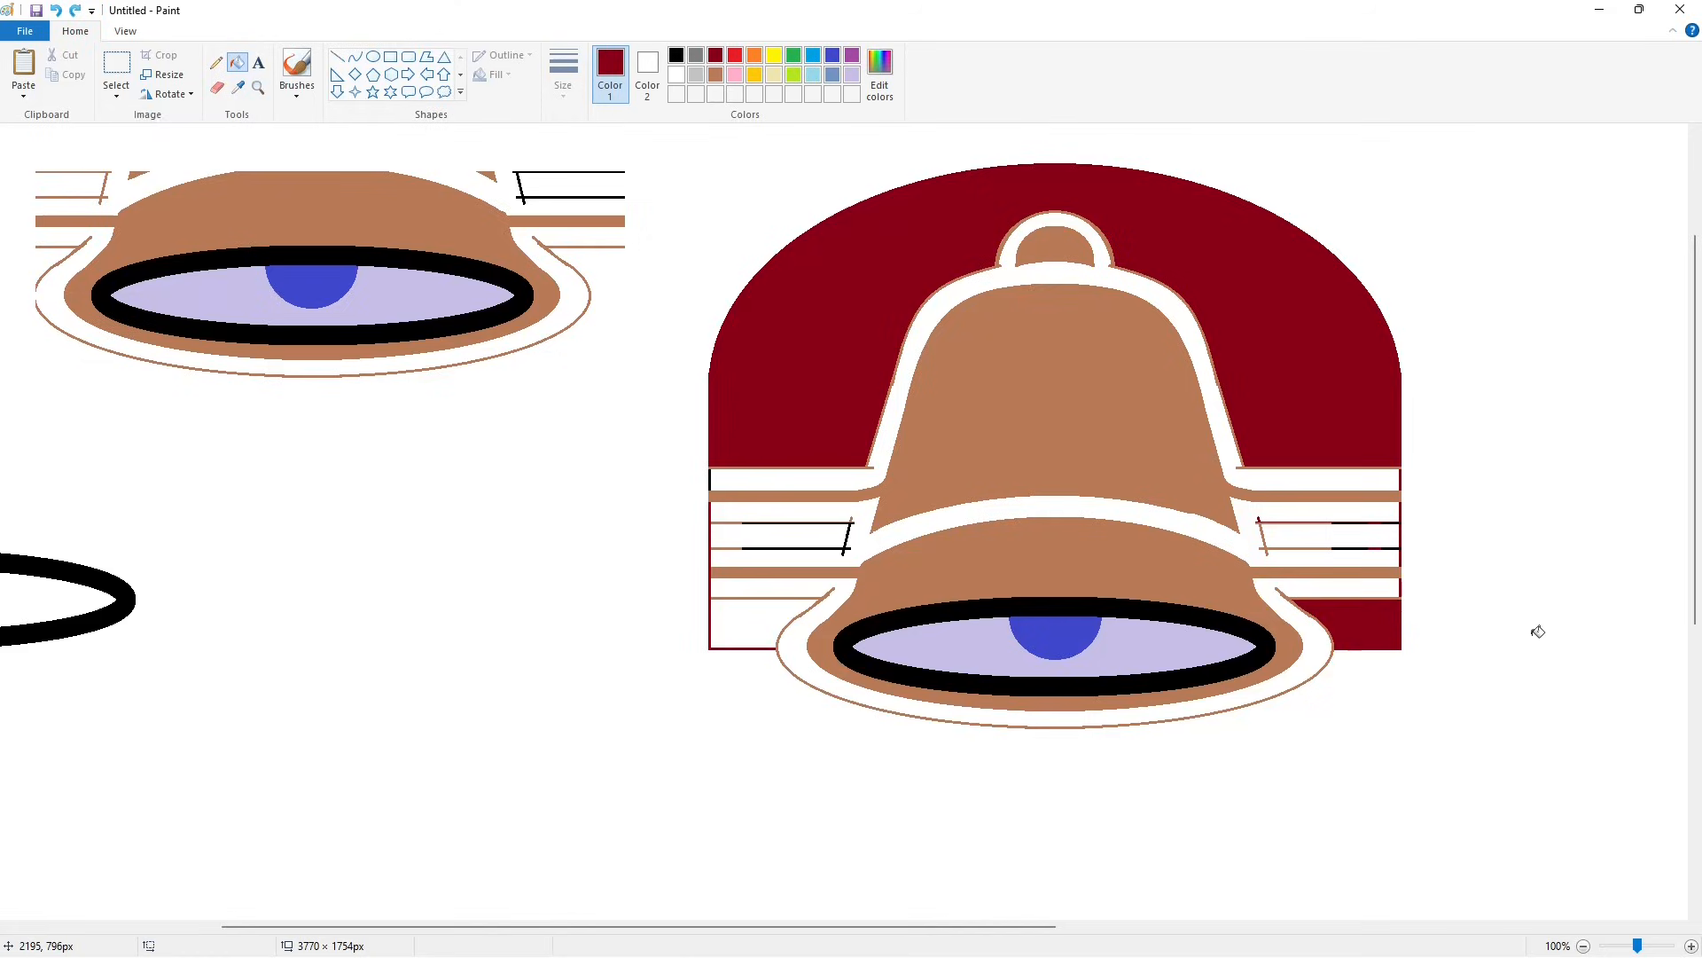
{"action": "left_click", "coordinate": [1364, 535]}
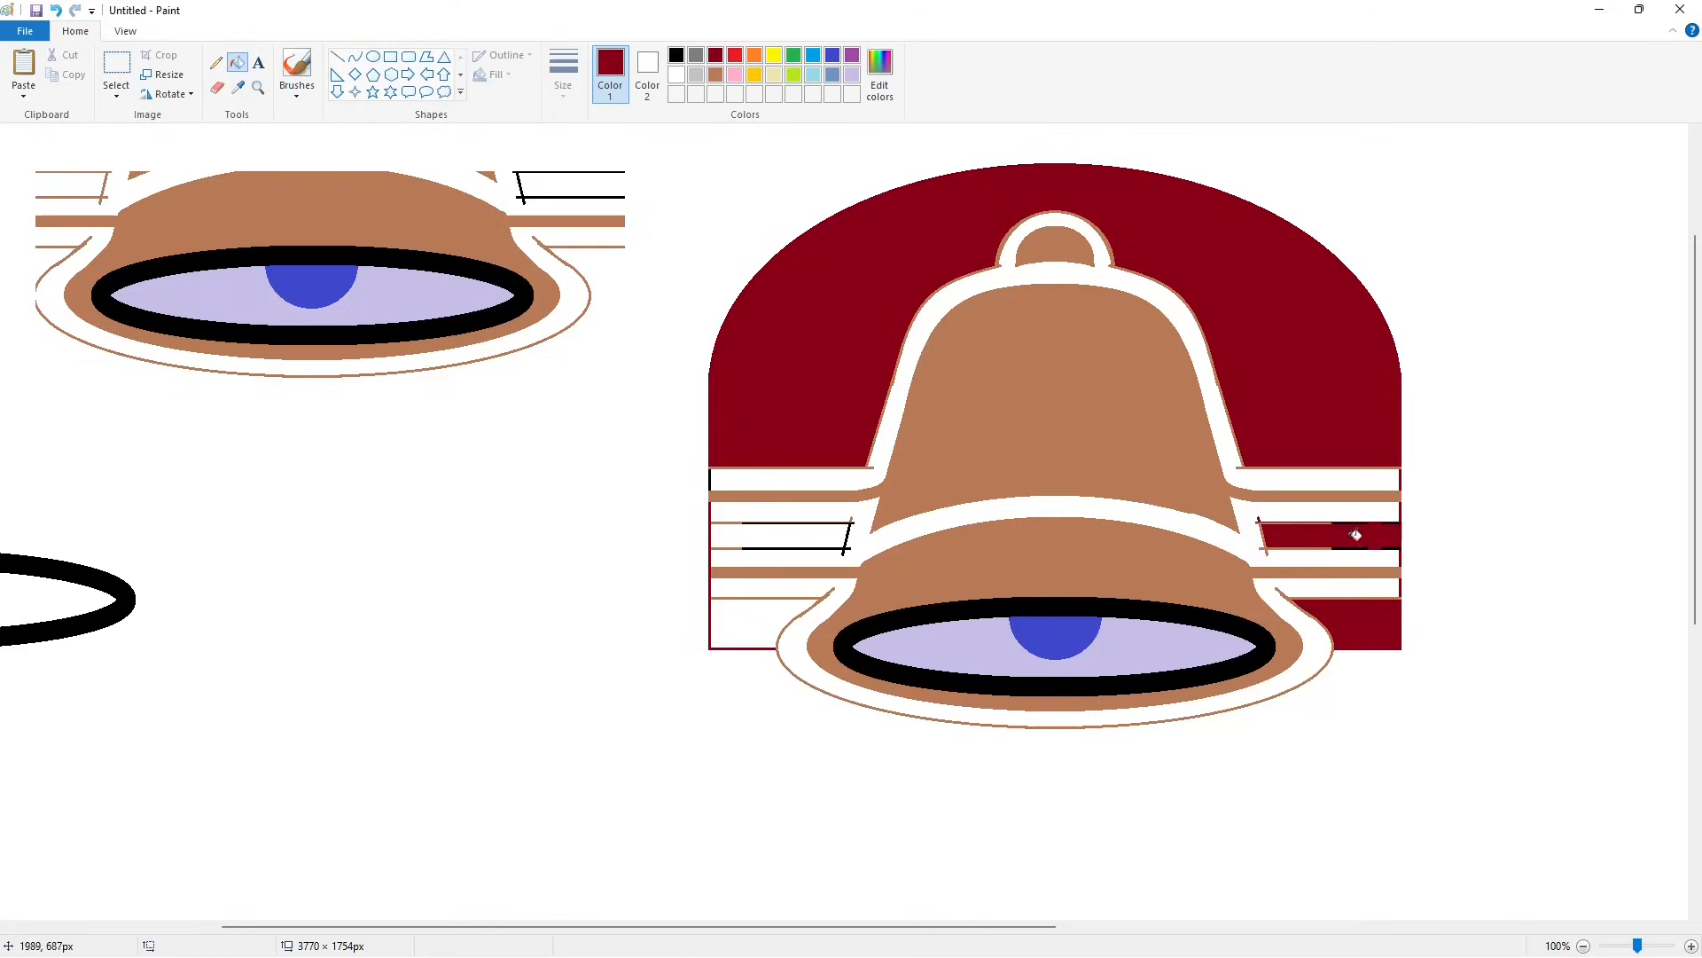
{"action": "key", "text": "ctrl+z"}
Step: Fill the bell's knob, body and base with purple
{"action": "left_click", "coordinate": [697, 58]}
{"action": "left_click", "coordinate": [852, 55]}
{"action": "left_click", "coordinate": [1053, 372]}
{"action": "left_click", "coordinate": [1028, 548]}
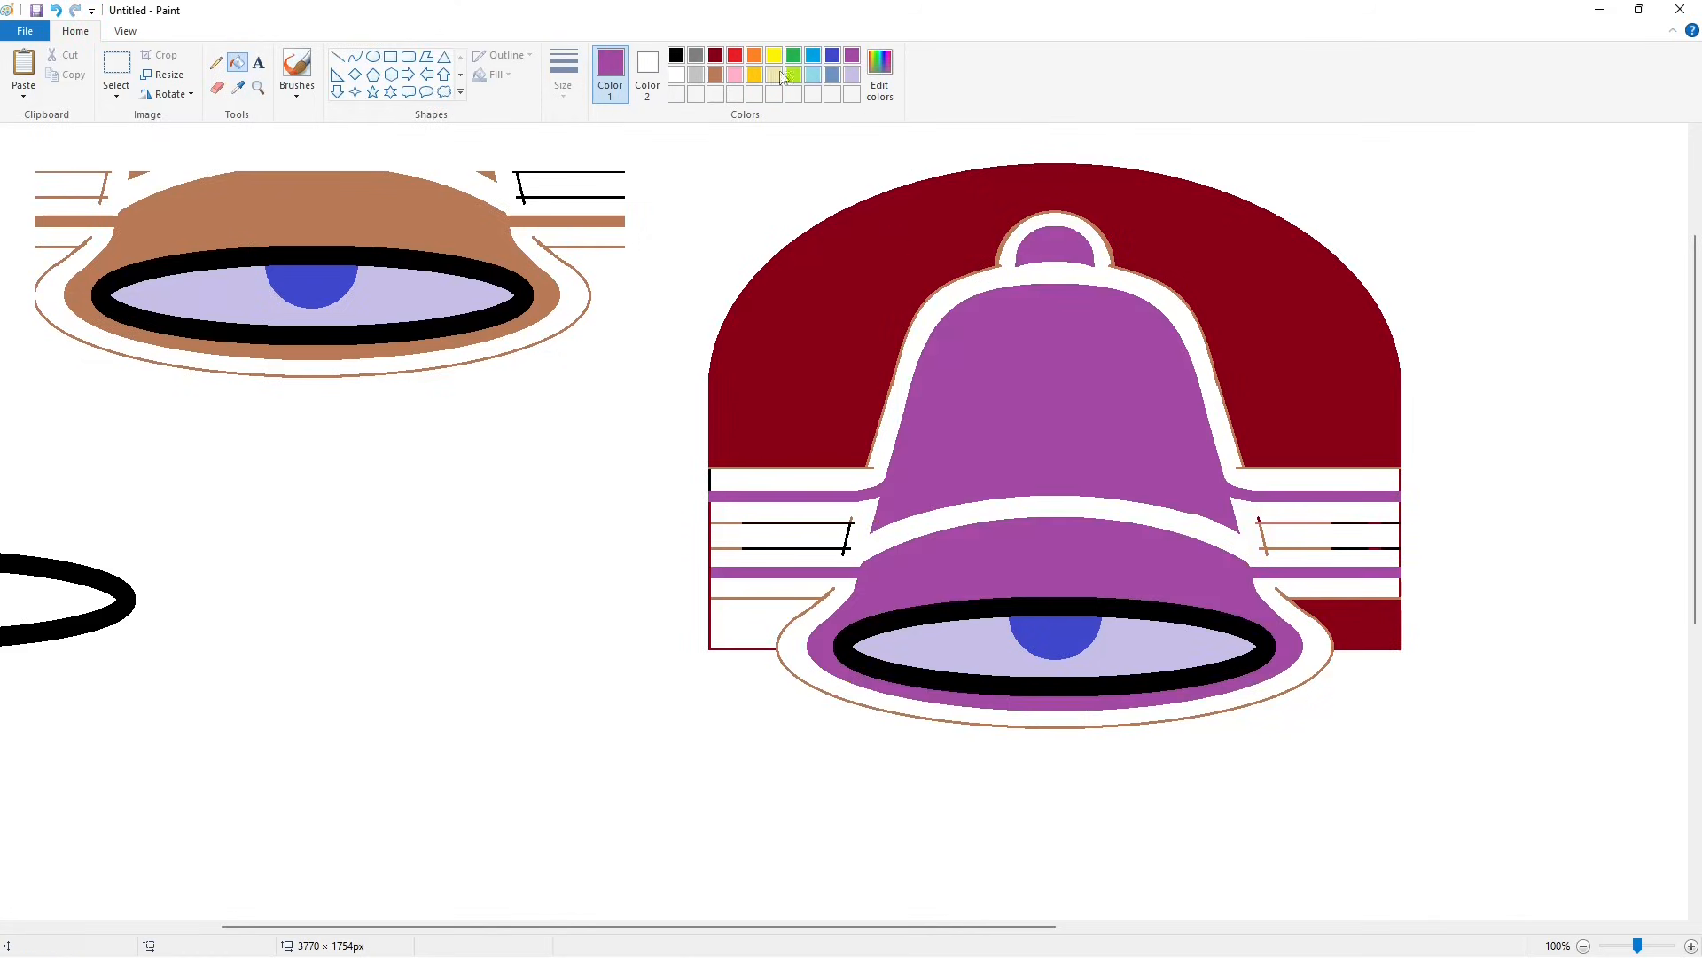
Step: Fill the band around the bell's knob and body and the black remnant at its left end with brown
{"action": "left_click", "coordinate": [715, 74]}
{"action": "left_click", "coordinate": [1016, 274]}
{"action": "left_click", "coordinate": [708, 479]}
{"action": "key", "text": "ctrl+z"}
{"action": "left_click", "coordinate": [710, 480]}
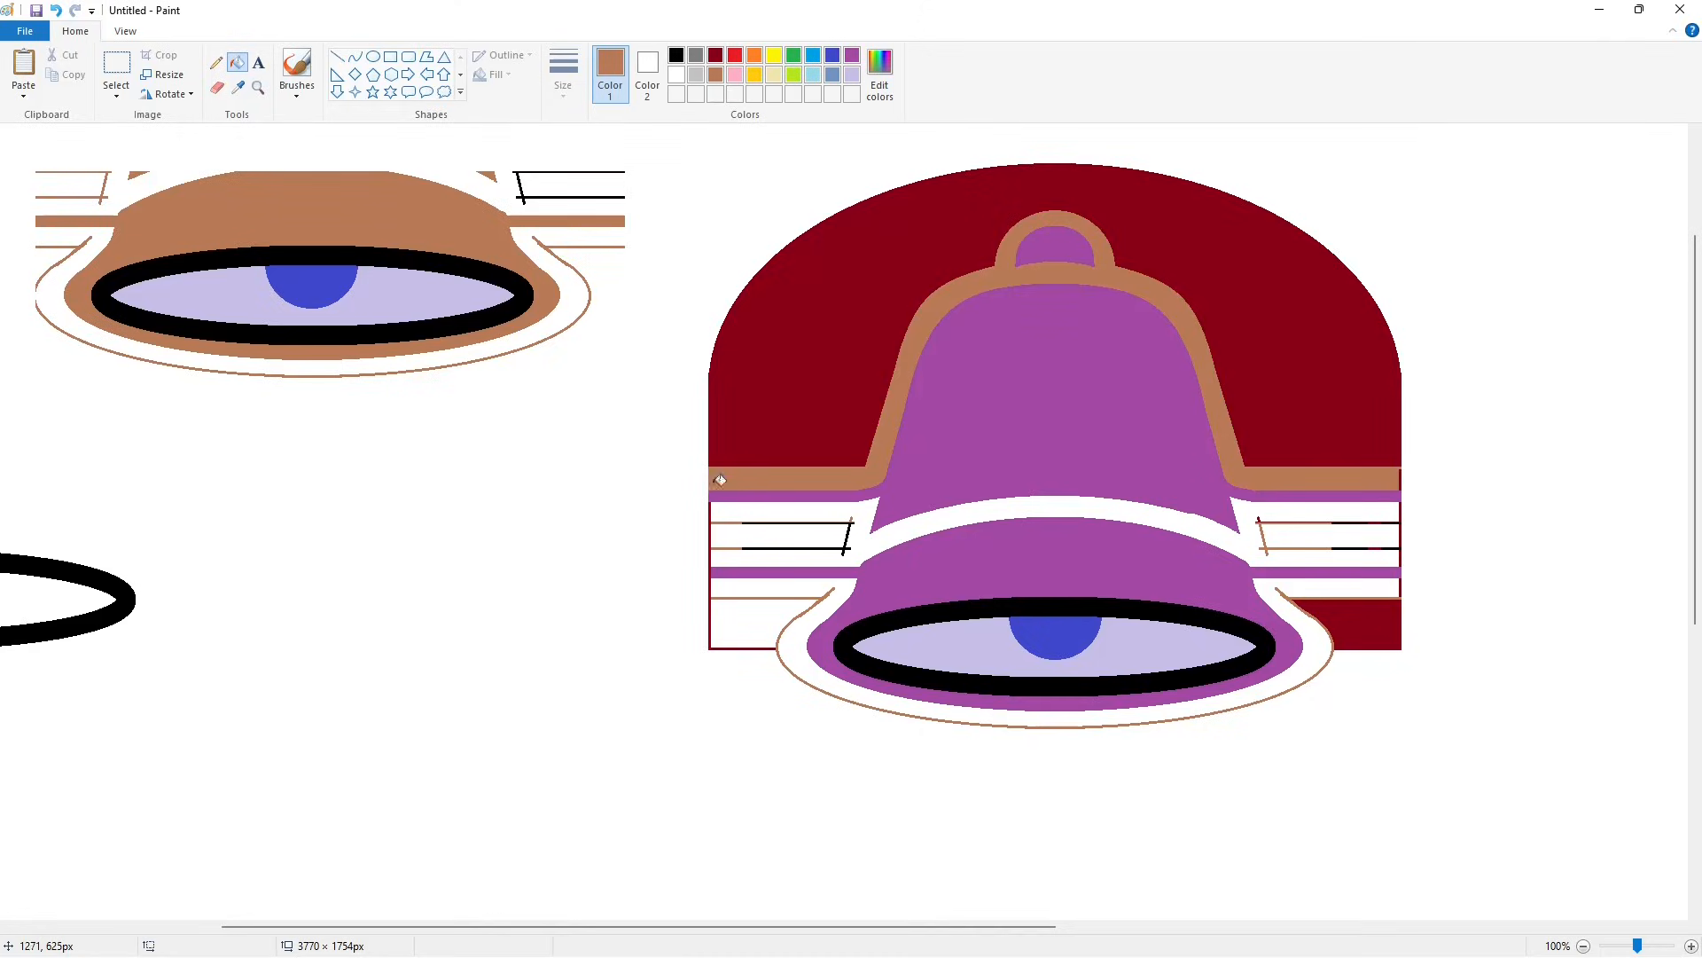
Step: Fill the bell's middle and lower outline bands with brown and recolor the remaining black line segments between them brown
{"action": "left_click", "coordinate": [808, 504]}
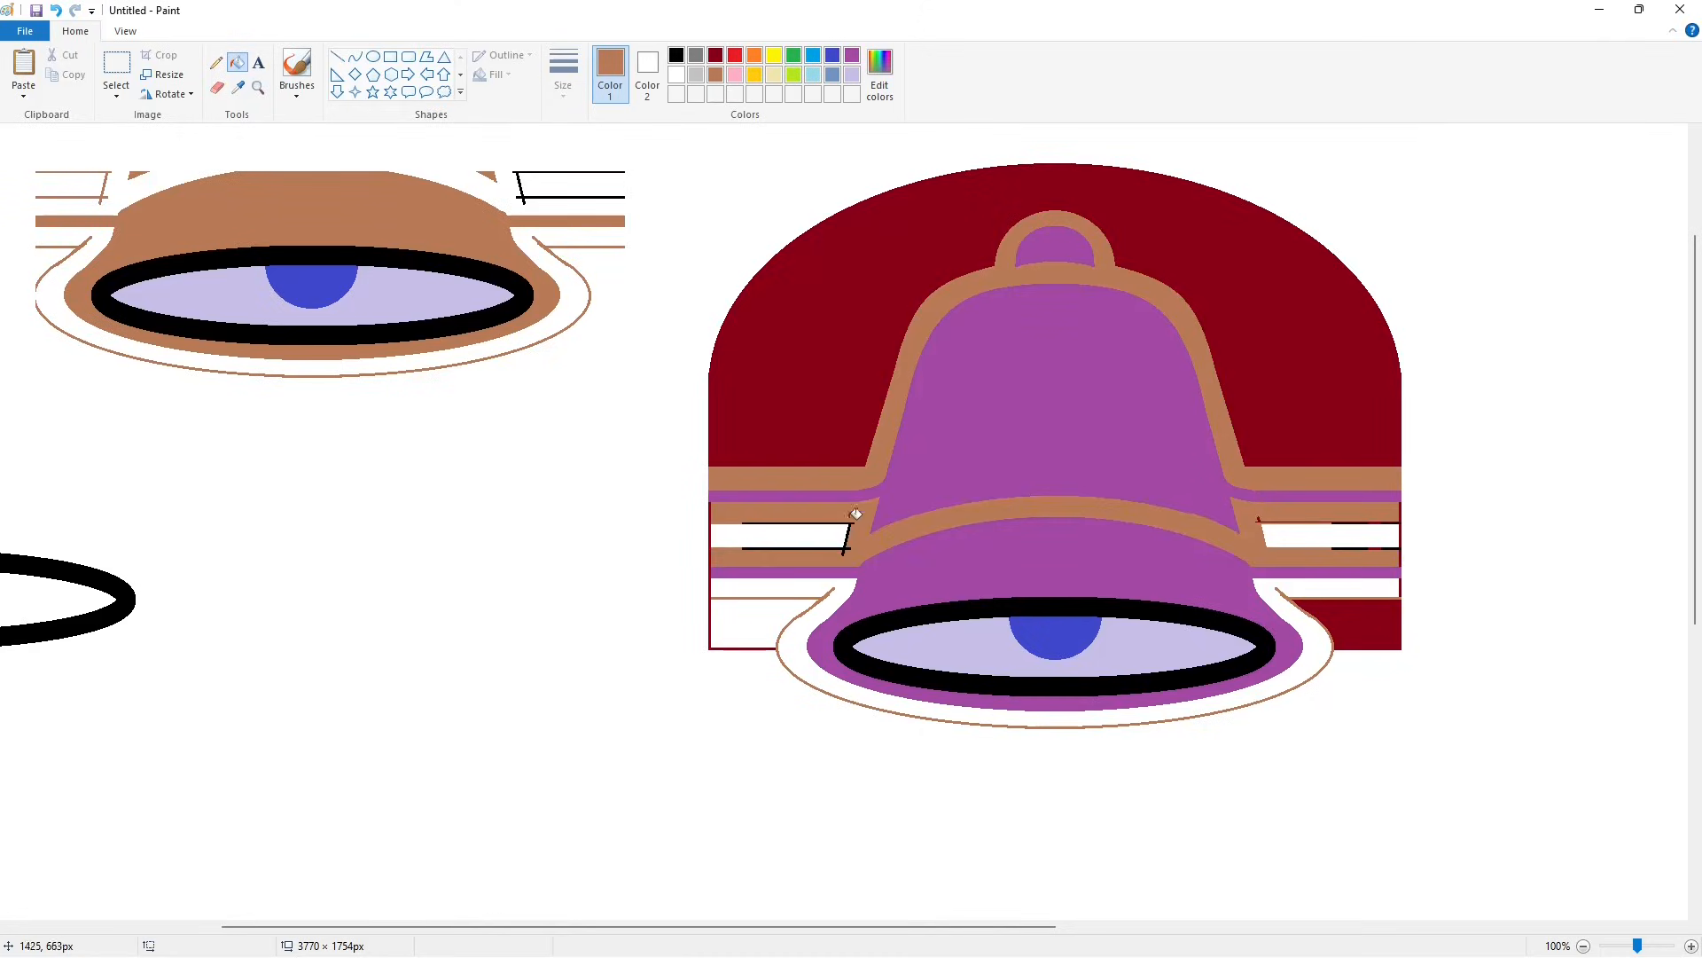
{"action": "left_click", "coordinate": [853, 520]}
{"action": "left_click", "coordinate": [1363, 523]}
{"action": "left_click", "coordinate": [1362, 524]}
{"action": "left_click", "coordinate": [1385, 523]}
{"action": "left_click", "coordinate": [1368, 546]}
{"action": "key", "text": "ctrl+z"}
{"action": "left_click", "coordinate": [1365, 548]}
{"action": "left_click", "coordinate": [1376, 548]}
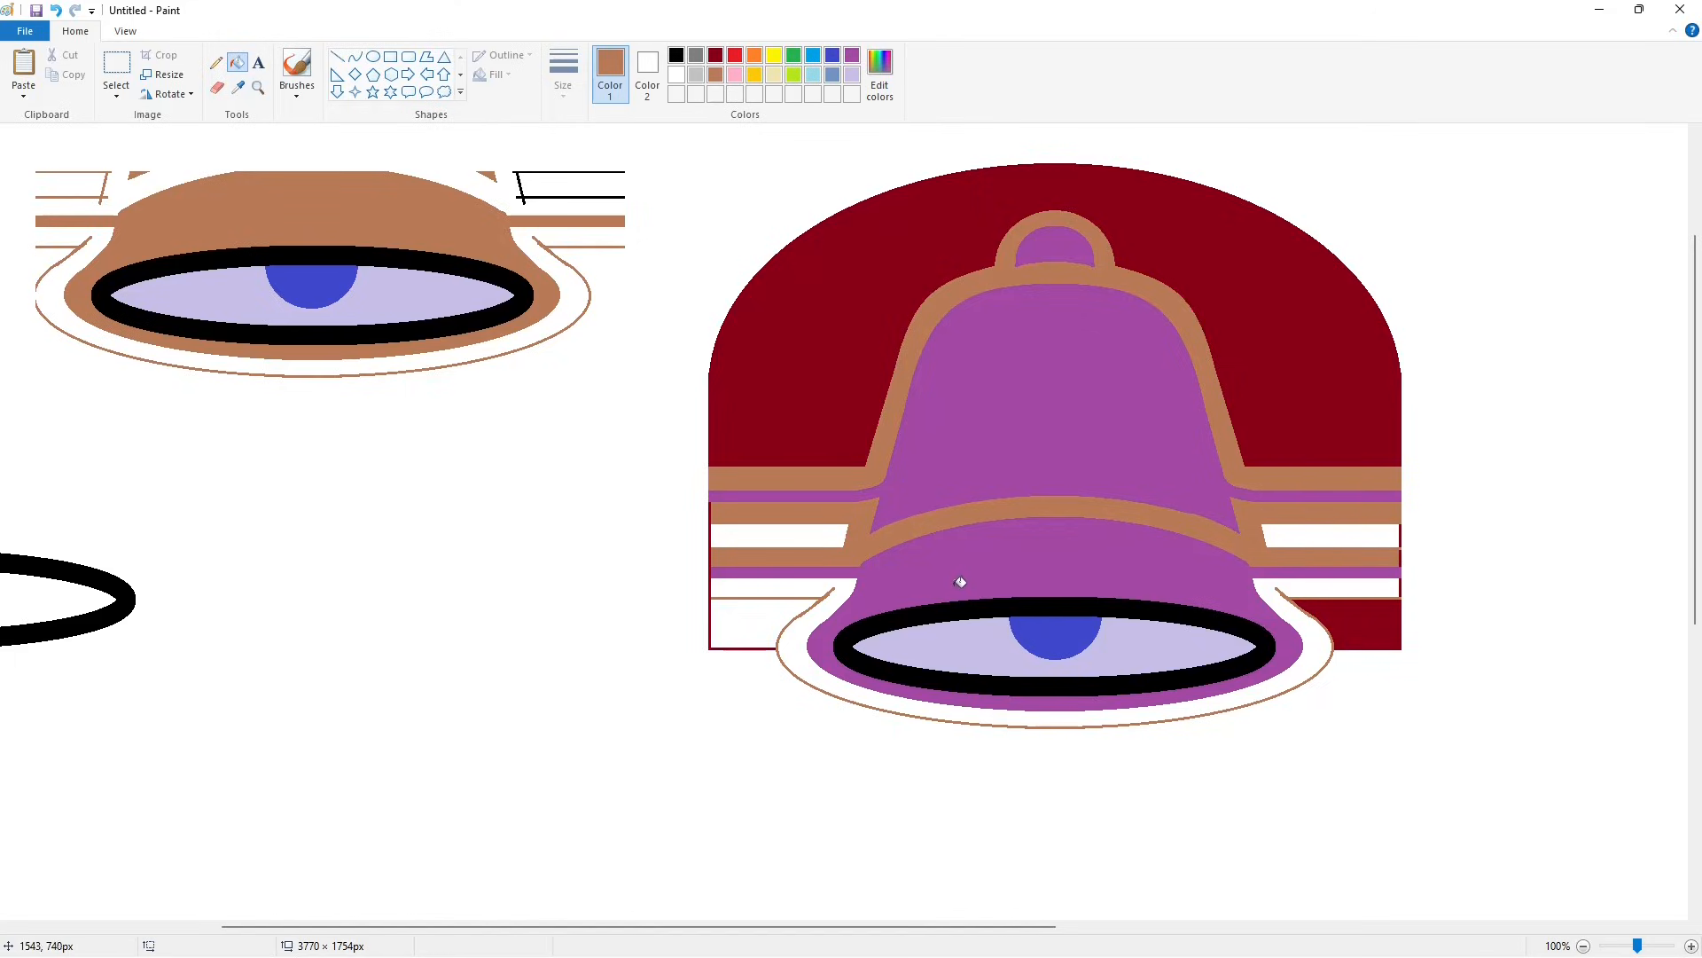
{"action": "left_click", "coordinate": [840, 600]}
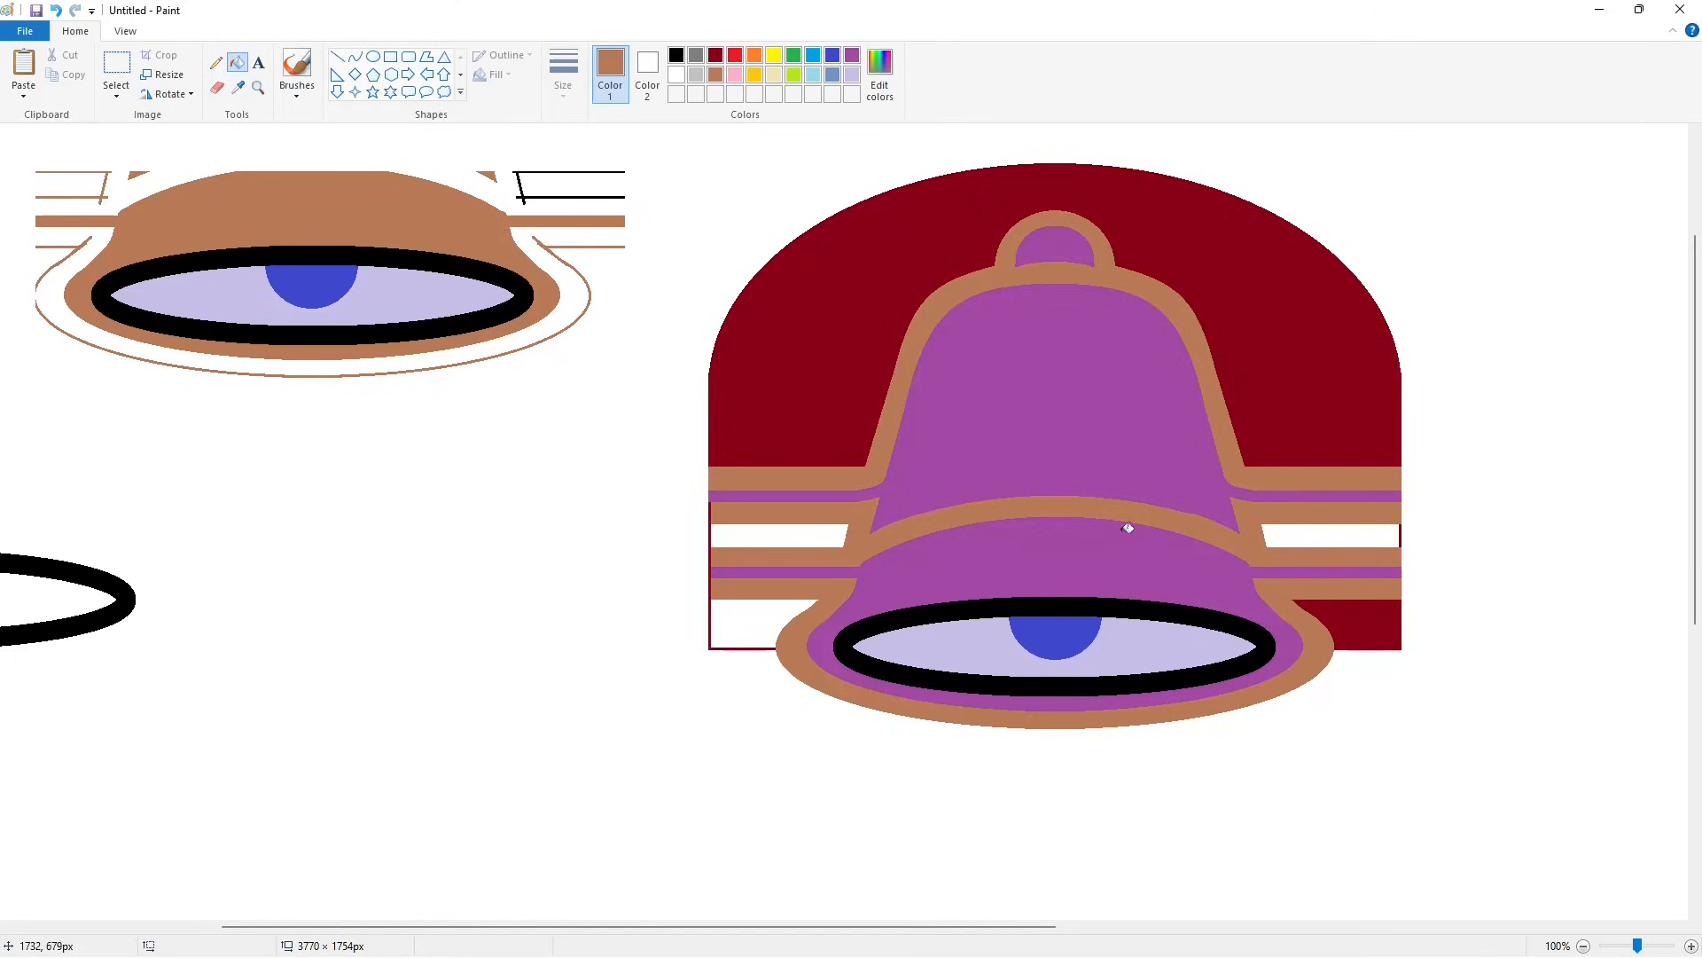
Step: Fill the remaining white sections beside the bell, between and below the side bands, with dark red
{"action": "left_click", "coordinate": [715, 55]}
{"action": "left_click", "coordinate": [764, 535]}
{"action": "key", "text": "ctrl+z"}
{"action": "left_click", "coordinate": [807, 626]}
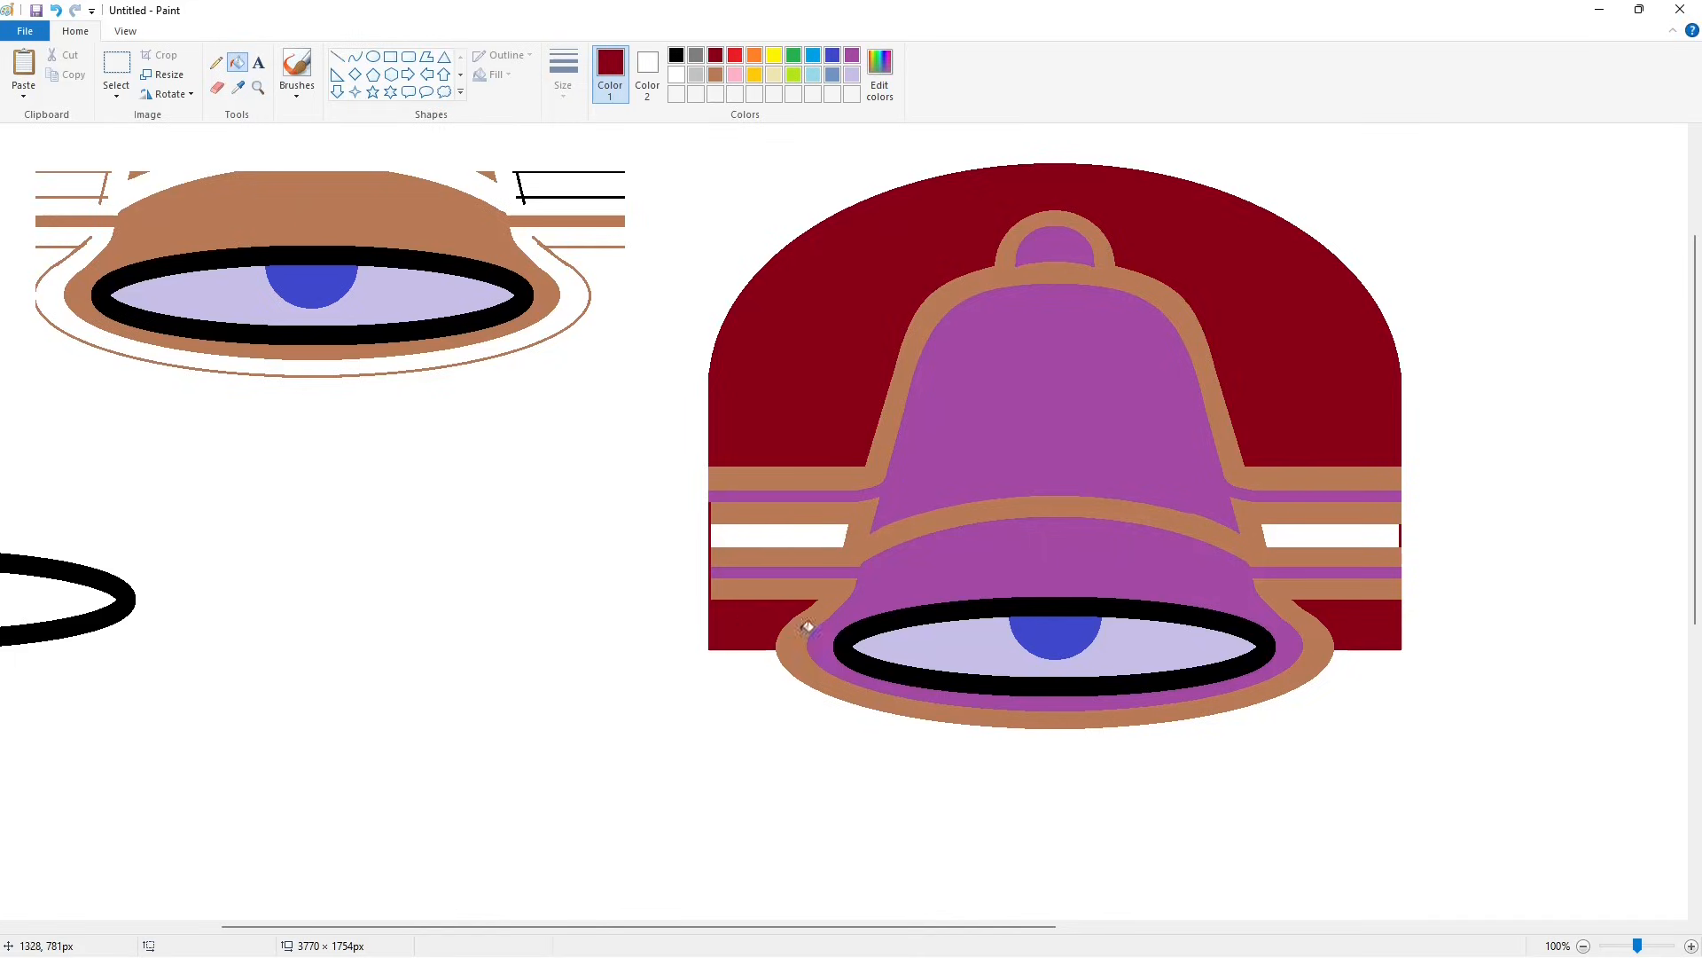
{"action": "left_click", "coordinate": [1369, 538]}
{"action": "left_click", "coordinate": [811, 536]}
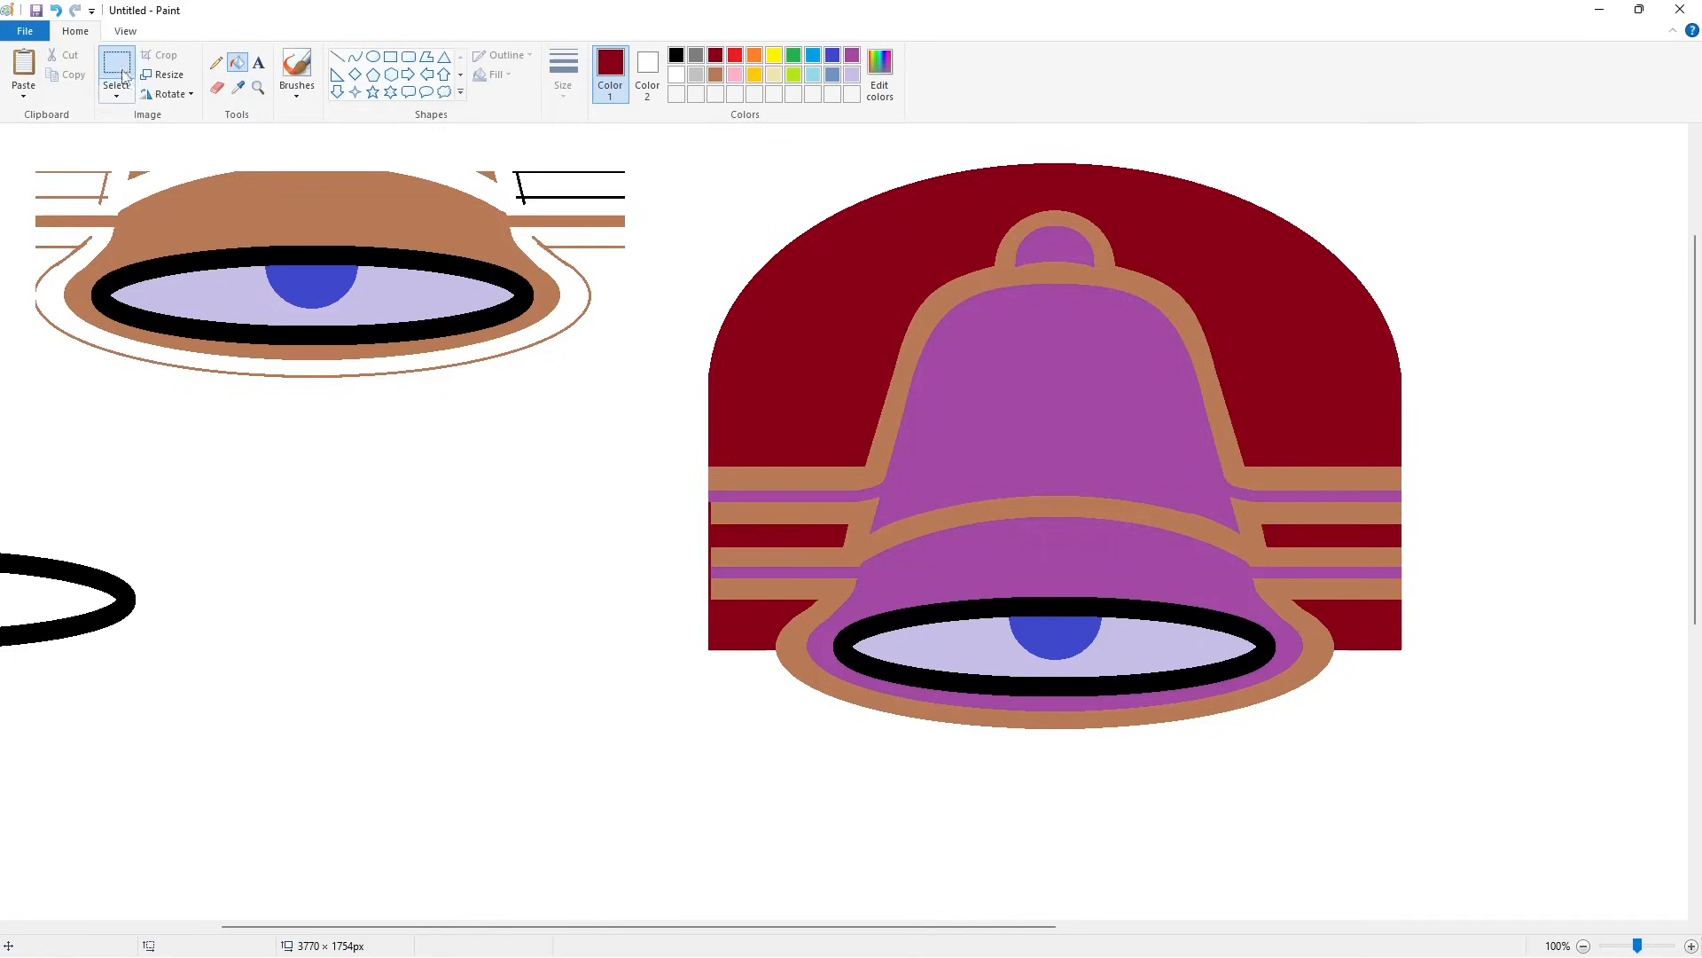
Step: Copy a strip of the arch's right edge, paste it over the left edge and nudge it left to cover the uneven border
{"action": "left_click", "coordinate": [116, 65]}
{"action": "left_click_drag", "start_coordinate": [1360, 445], "coordinate": [1478, 627]}
{"action": "key", "text": "ctrl+c"}
{"action": "key", "text": "ctrl+v"}
{"action": "left_click_drag", "start_coordinate": [45, 205], "coordinate": [760, 525]}
{"action": "key", "text": "Left"}
{"action": "key", "text": "Left"}
{"action": "key", "text": "Left"}
{"action": "key", "text": "Left"}
{"action": "key", "text": "Left"}
{"action": "key", "text": "Left"}
{"action": "key", "text": "Left"}
{"action": "key", "text": "Left"}
{"action": "key", "text": "Left"}
{"action": "key", "text": "Left"}
{"action": "key", "text": "Left"}
{"action": "key", "text": "Left"}
{"action": "key", "text": "Left"}
{"action": "key", "text": "Left"}
{"action": "key", "text": "Left"}
{"action": "key", "text": "Left"}
{"action": "key", "text": "Left"}
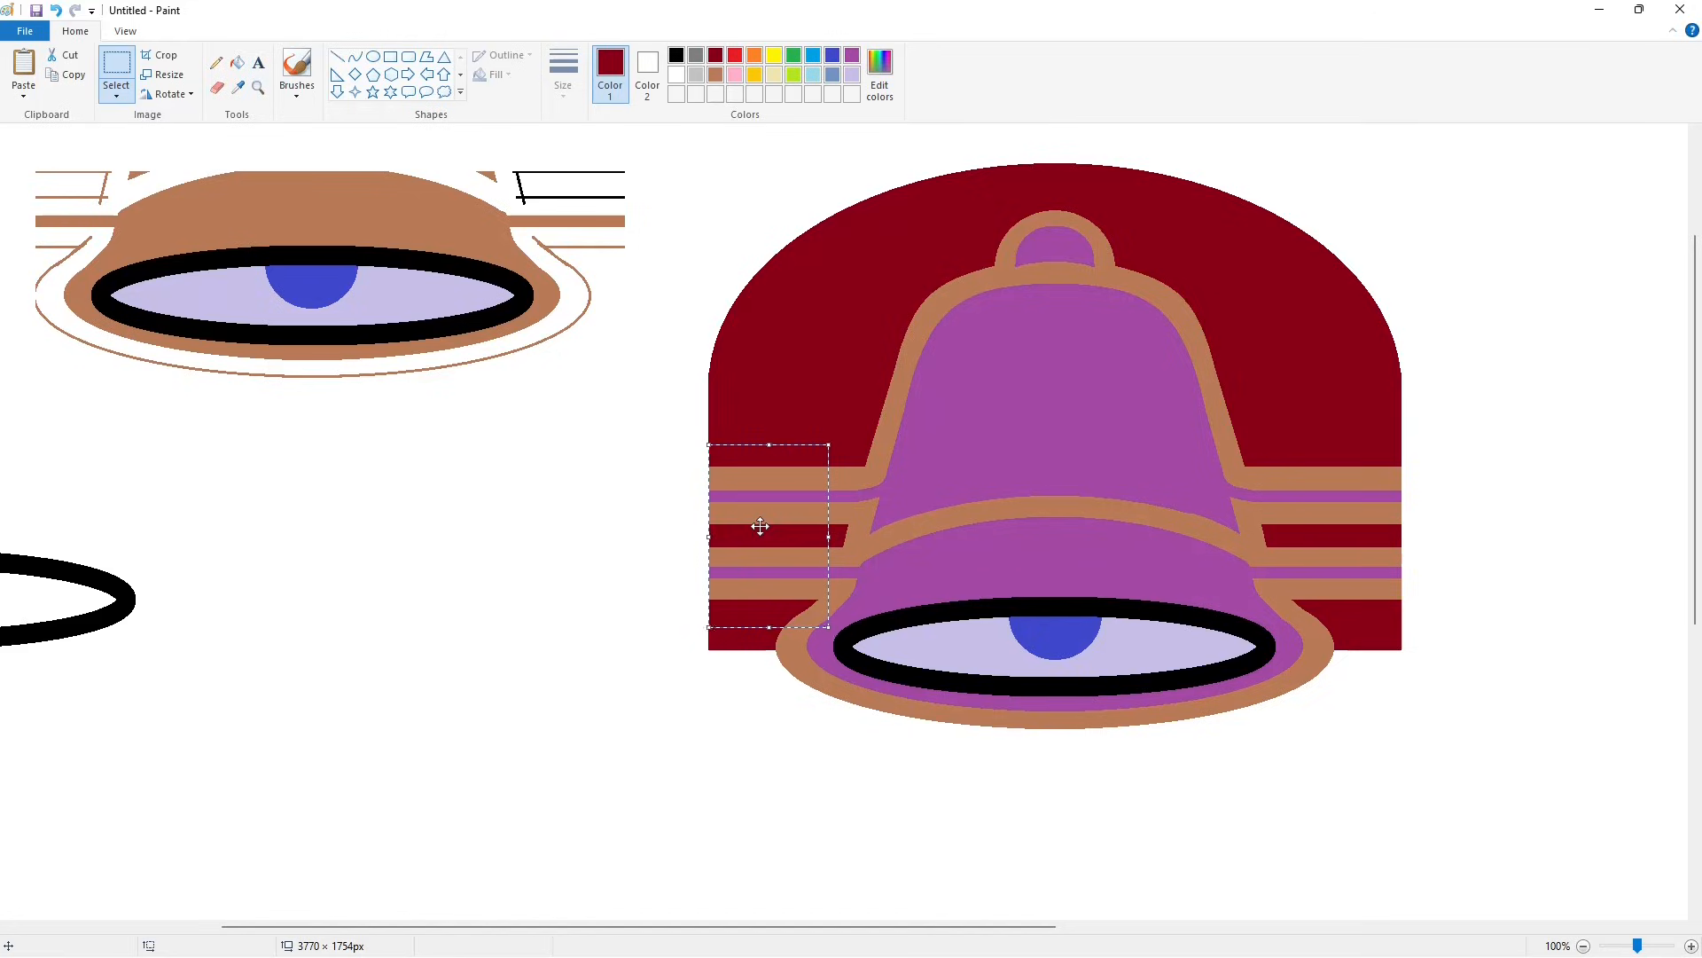
{"action": "left_click", "coordinate": [657, 408]}
Step: Draw a vertical white line along the arch's left edge to cut off the overhanging part of the pasted strip
{"action": "left_click", "coordinate": [338, 57]}
{"action": "left_click", "coordinate": [676, 76]}
{"action": "left_click_drag", "start_coordinate": [705, 406], "coordinate": [705, 652]}
{"action": "key", "text": "Right"}
{"action": "key", "text": "Right"}
Step: Fill the nine leftover strip pieces outside the arch's left edge with white
{"action": "left_click", "coordinate": [238, 63]}
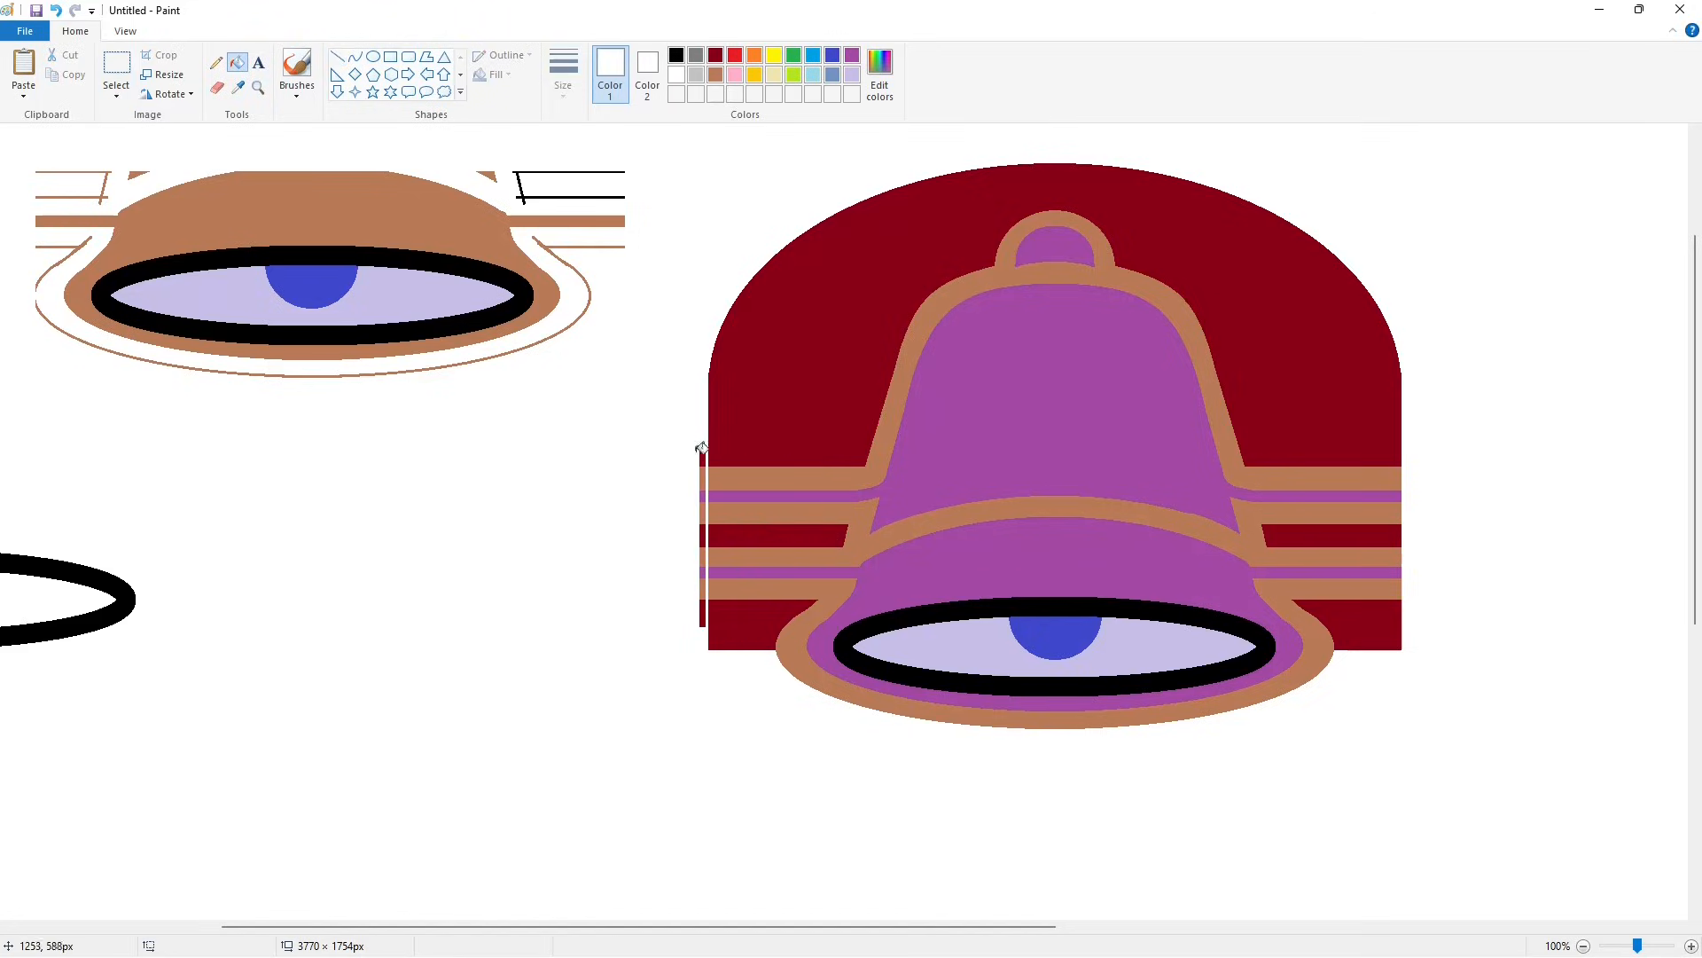
{"action": "left_click", "coordinate": [703, 456]}
{"action": "left_click", "coordinate": [703, 478]}
{"action": "left_click", "coordinate": [703, 497]}
{"action": "left_click", "coordinate": [703, 514]}
{"action": "left_click", "coordinate": [703, 536]}
{"action": "left_click", "coordinate": [702, 555]}
{"action": "left_click", "coordinate": [702, 572]}
{"action": "left_click", "coordinate": [702, 587]}
{"action": "left_click", "coordinate": [702, 611]}
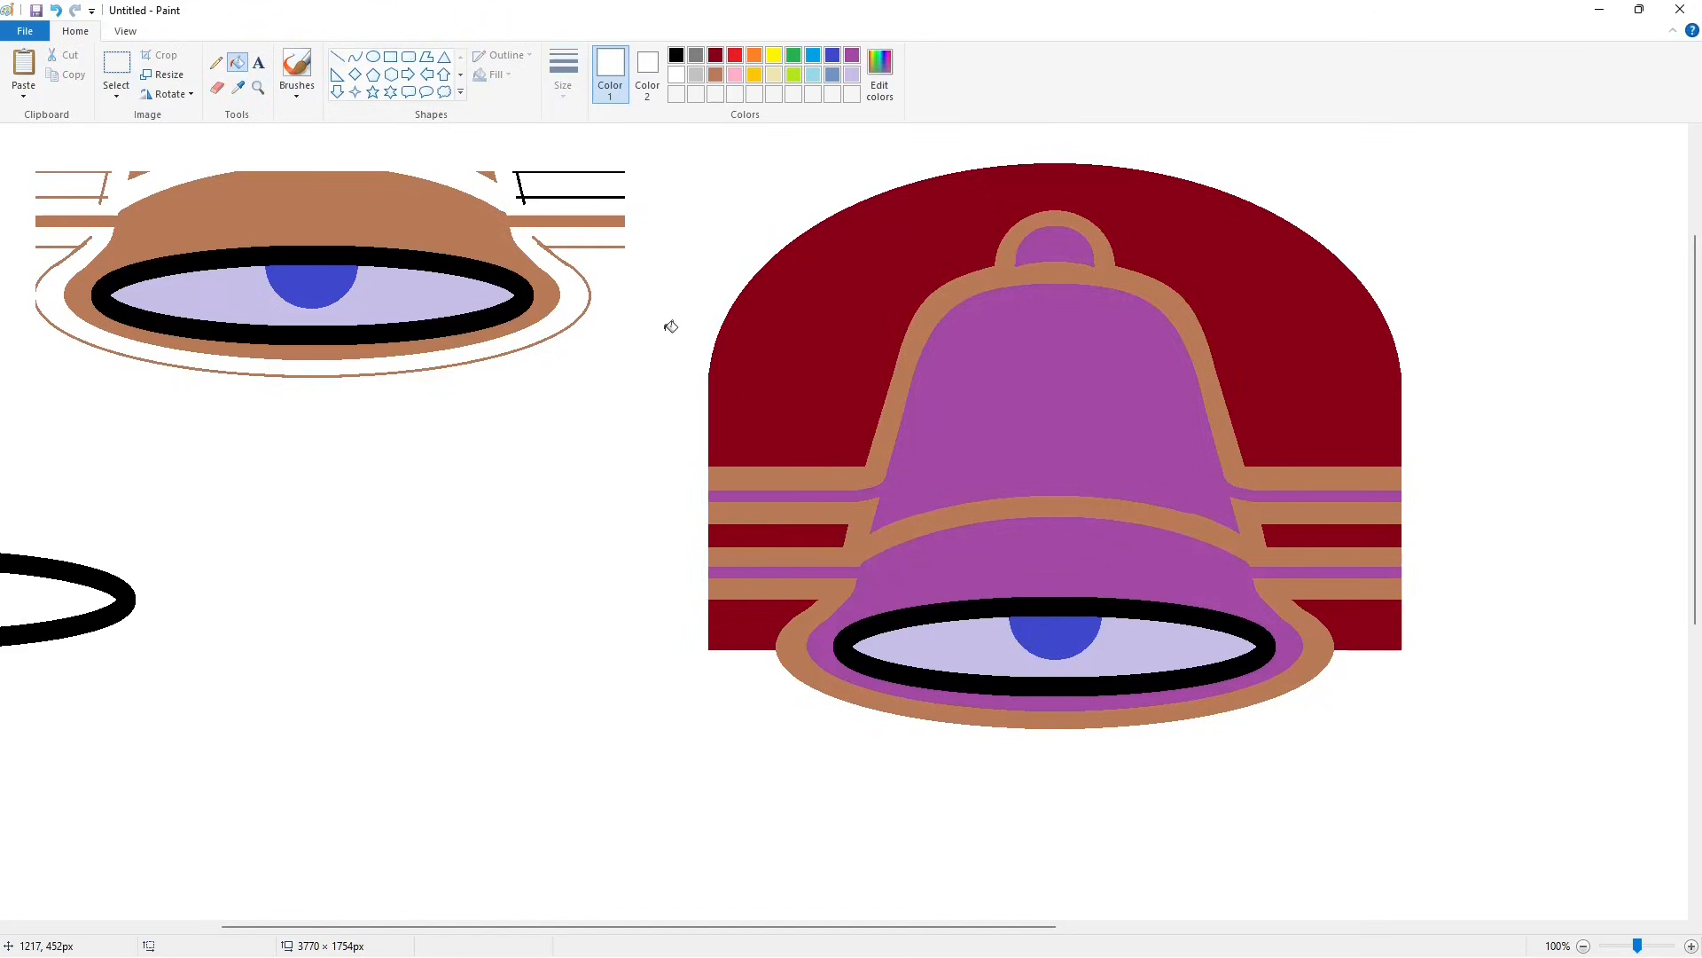
Step: Cover the spare base and ring copies and the stray curves on both sides of the emblem with solid white rectangles
{"action": "left_click", "coordinate": [1584, 946]}
{"action": "left_click", "coordinate": [391, 57]}
{"action": "left_click", "coordinate": [497, 76]}
{"action": "left_click", "coordinate": [510, 117]}
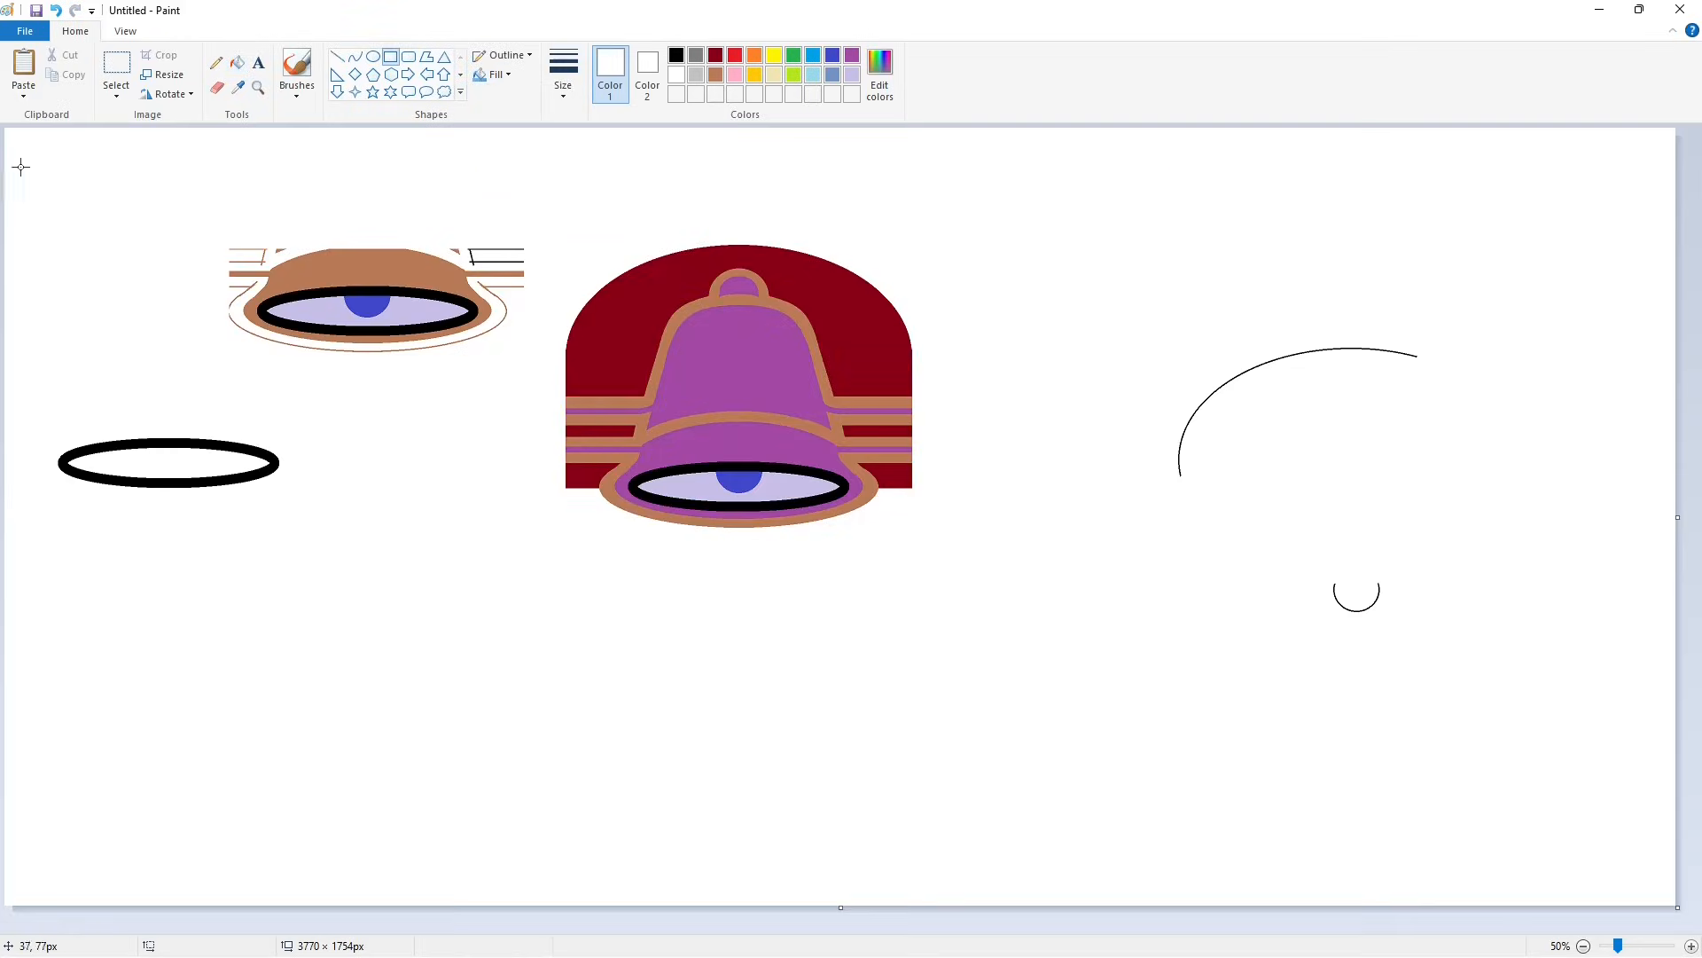
{"action": "left_click_drag", "start_coordinate": [19, 165], "coordinate": [543, 545]}
{"action": "left_click", "coordinate": [1173, 605]}
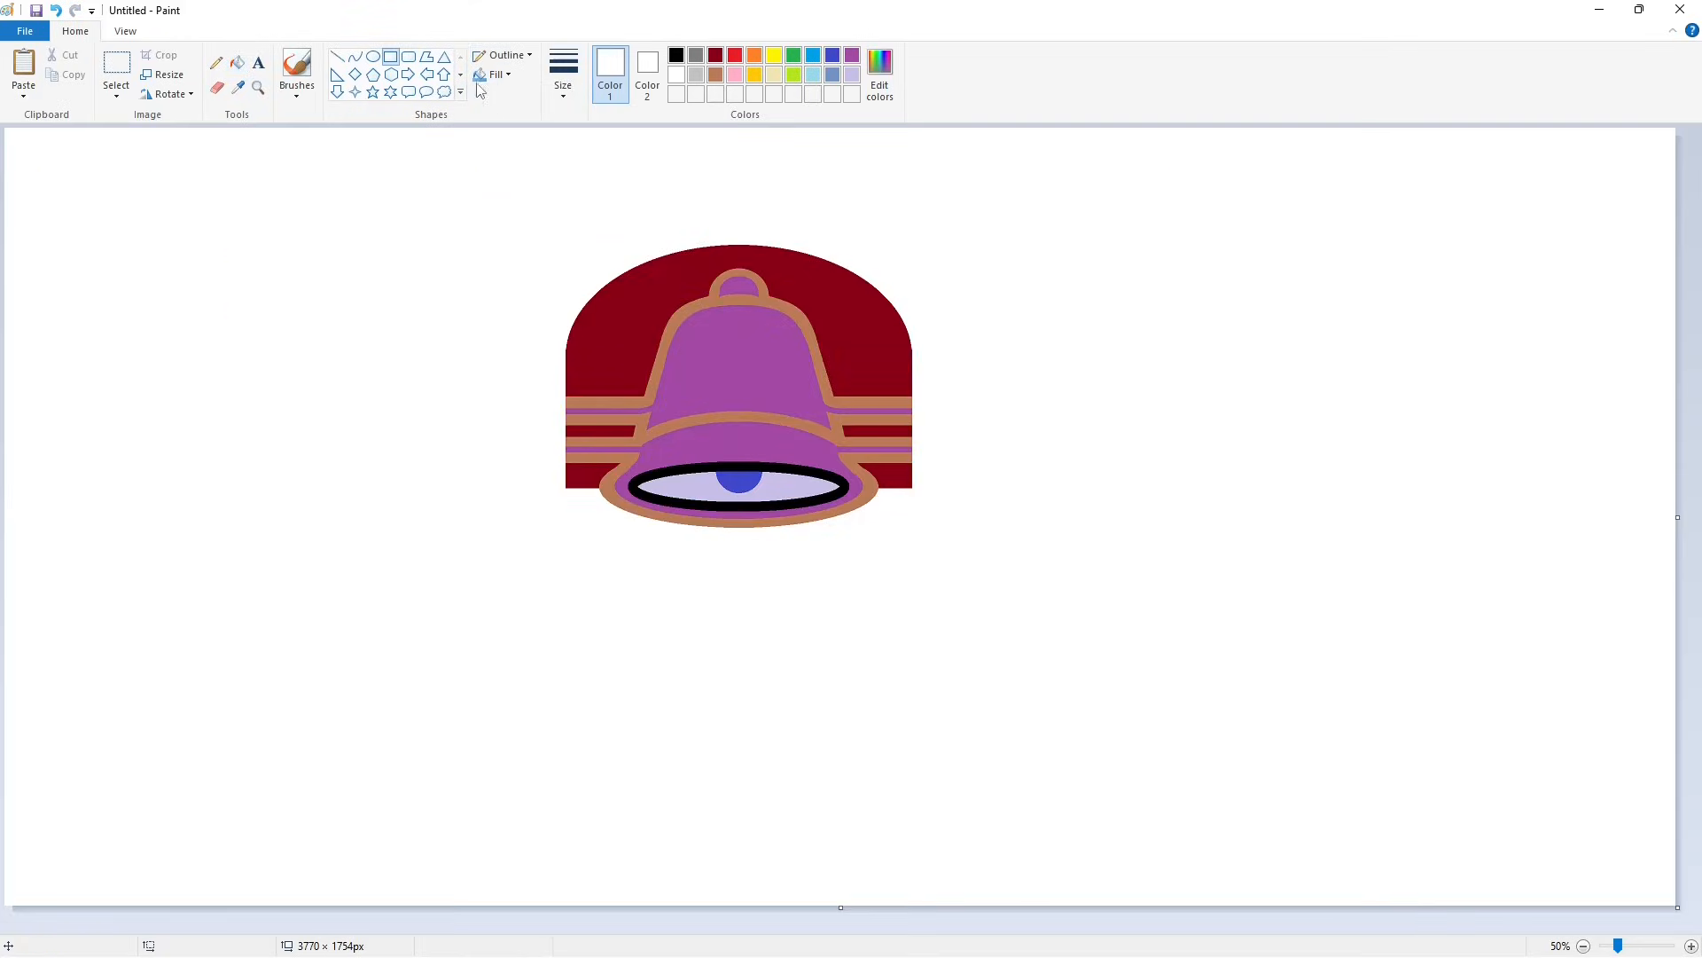
Step: Draw a black rectangle about 3205 px wide below the emblem and adjust its lower and upper edges
{"action": "left_click", "coordinate": [493, 76]}
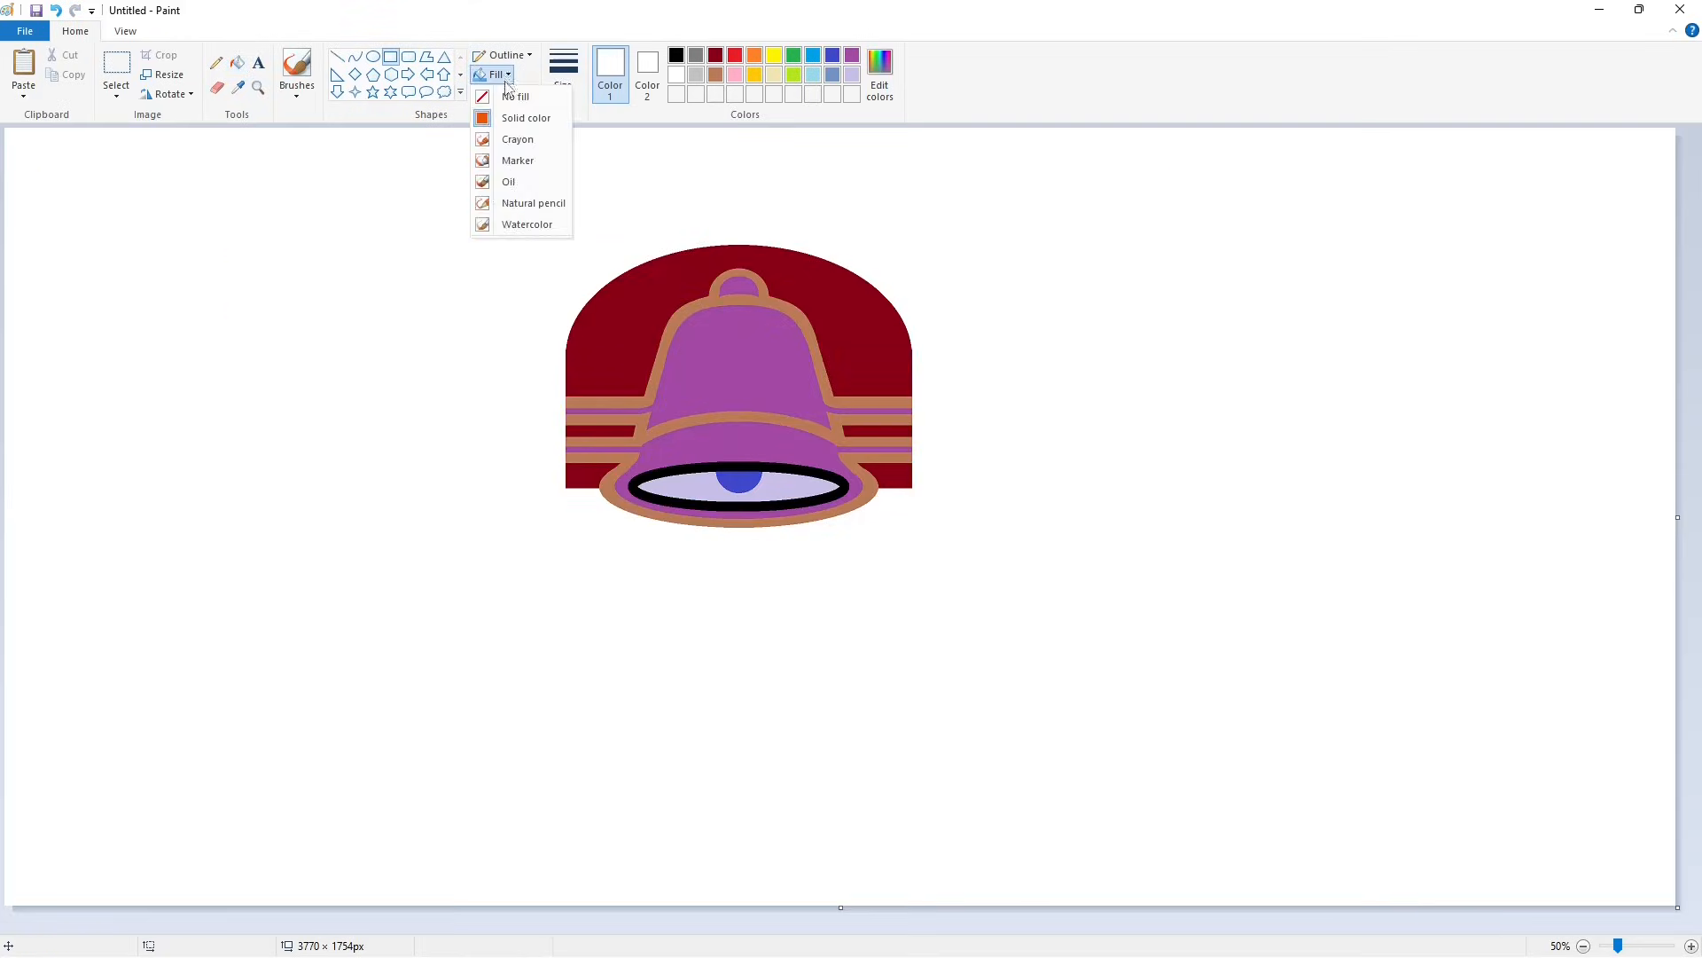
{"action": "left_click", "coordinate": [562, 96]}
{"action": "left_click", "coordinate": [559, 122]}
{"action": "left_click_drag", "start_coordinate": [45, 585], "coordinate": [1467, 771]}
{"action": "left_click_drag", "start_coordinate": [756, 771], "coordinate": [756, 750]}
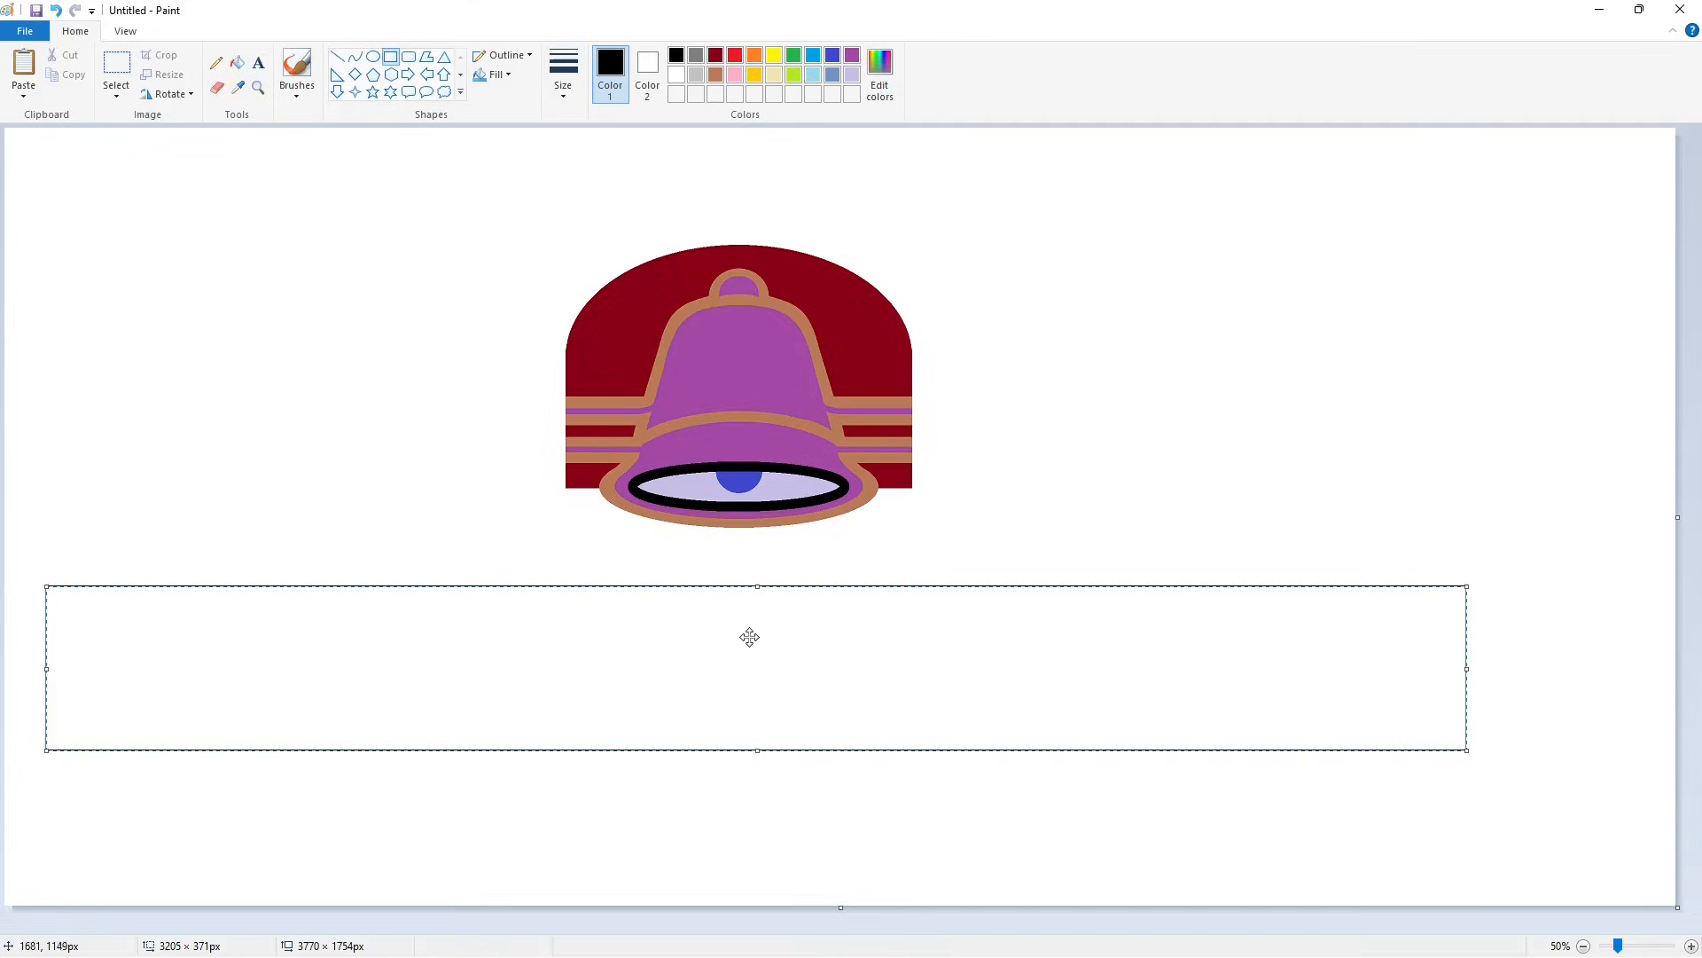
{"action": "left_click_drag", "start_coordinate": [772, 585], "coordinate": [772, 570]}
{"action": "left_click", "coordinate": [785, 879]}
Step: Fill the wide rectangle with black to merge it with its outline and recolor the whole block lavender
{"action": "left_click", "coordinate": [238, 63]}
{"action": "left_click", "coordinate": [352, 600]}
{"action": "left_click", "coordinate": [852, 75]}
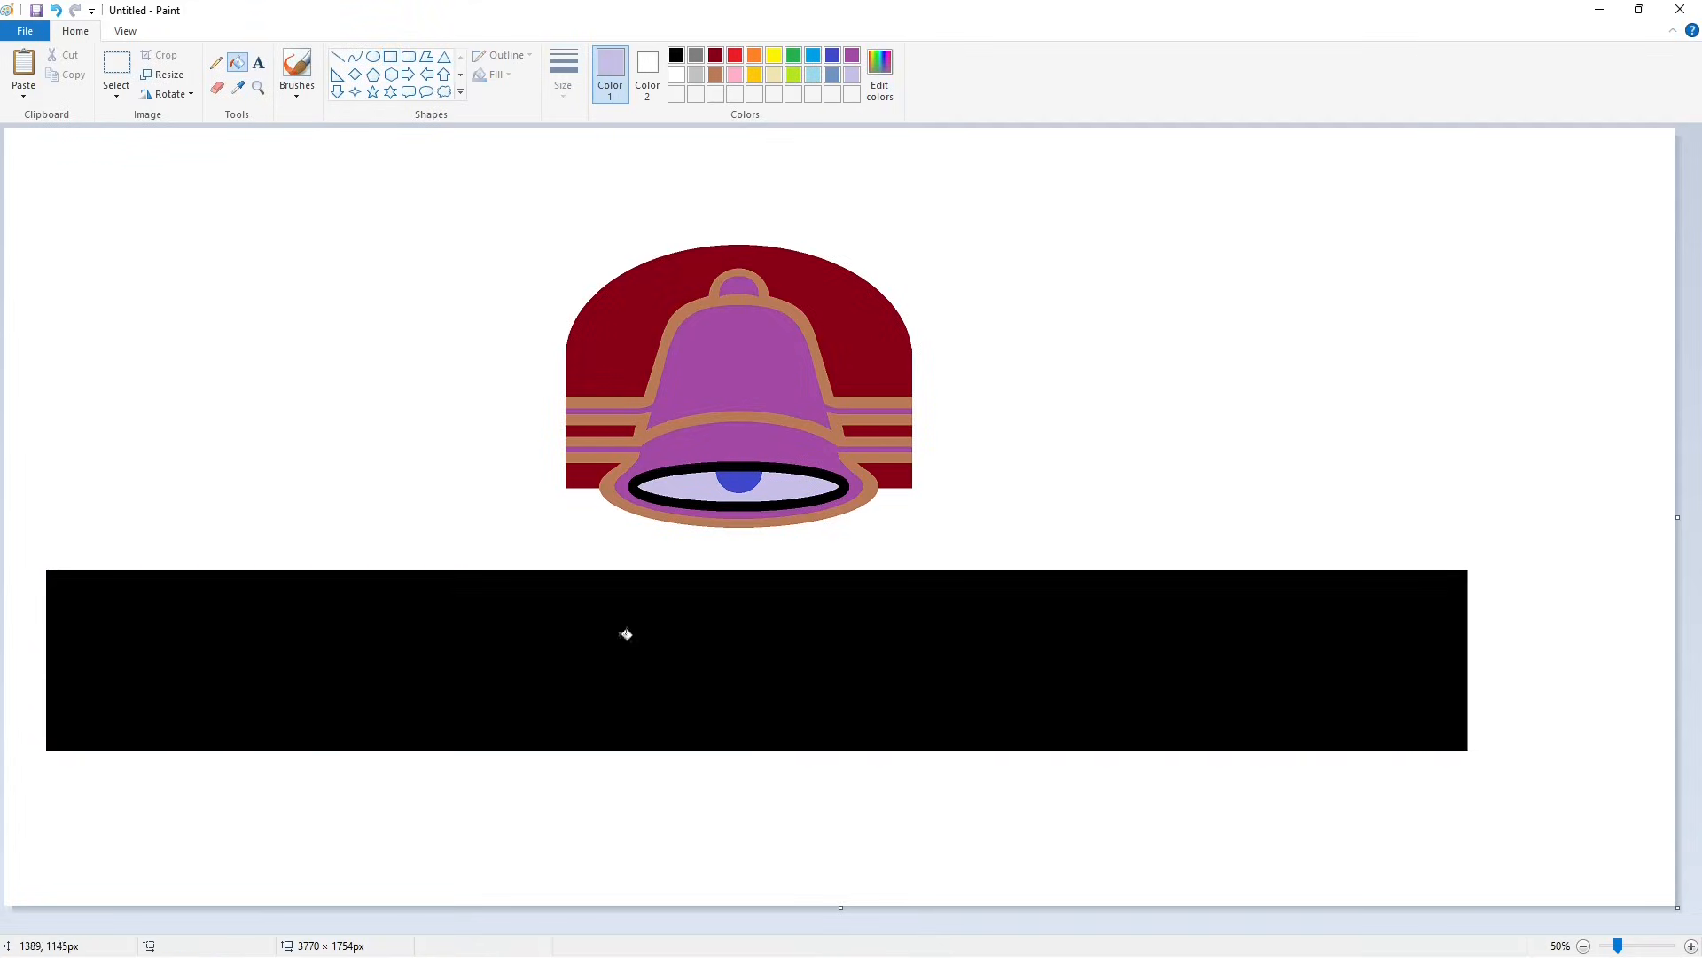
{"action": "left_click", "coordinate": [621, 638]}
Step: Draw a vertical black line about 433 px long across the left part of the lavender rectangle
{"action": "left_click", "coordinate": [337, 56]}
{"action": "left_click", "coordinate": [563, 85]}
{"action": "left_click", "coordinate": [608, 140]}
{"action": "left_click", "coordinate": [676, 55]}
{"action": "left_click_drag", "start_coordinate": [230, 594], "coordinate": [229, 786]}
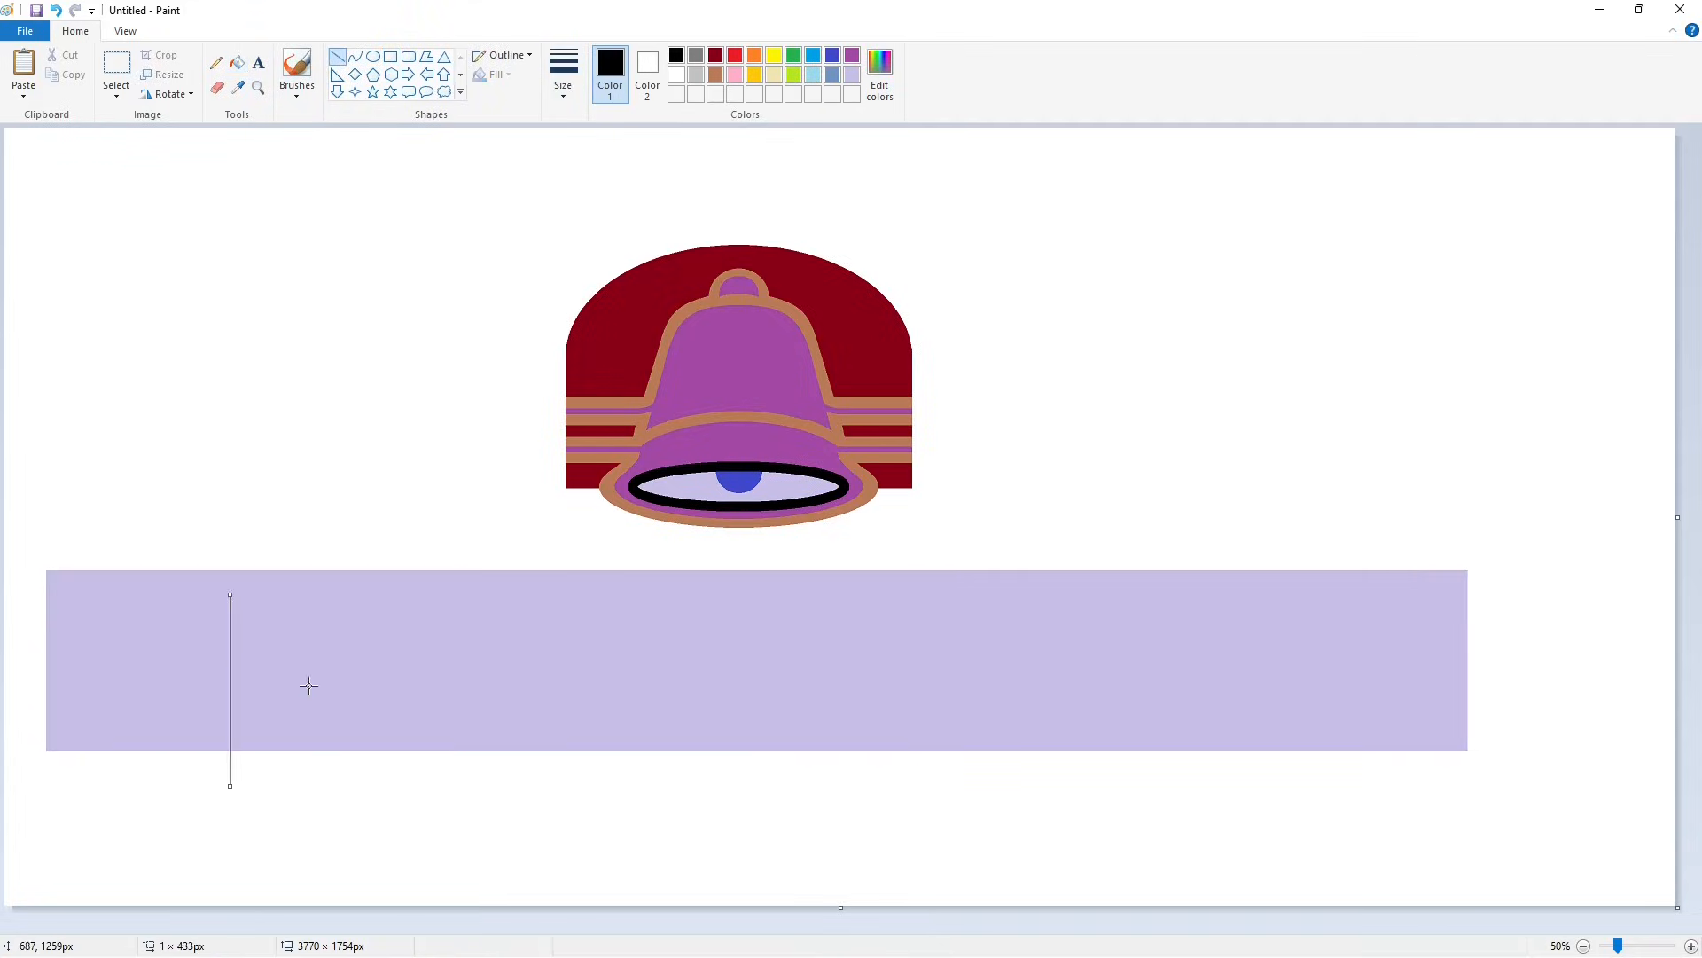
Step: Draw a second vertical black line about 461 px long to the right of the first and nudge it closer to it
{"action": "left_click_drag", "start_coordinate": [282, 595], "coordinate": [282, 799]}
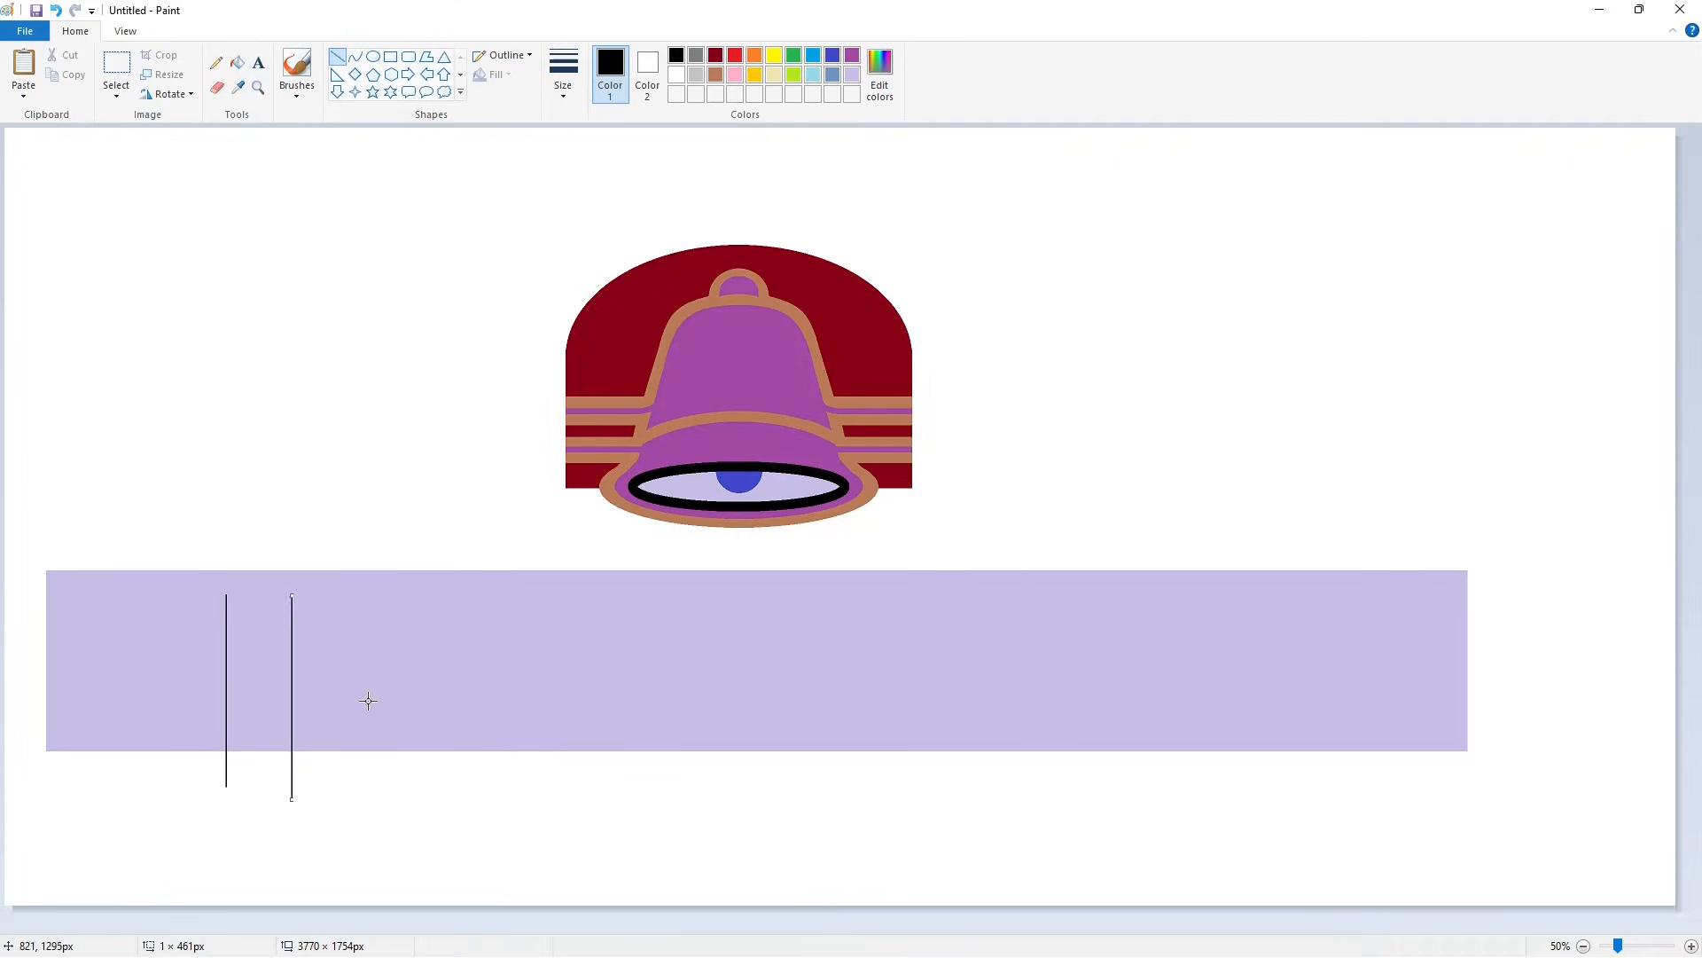
{"action": "key", "text": "Left"}
{"action": "key", "text": "Left"}
{"action": "key", "text": "Left"}
{"action": "key", "text": "Left"}
{"action": "key", "text": "Left"}
{"action": "key", "text": "Left"}
{"action": "key", "text": "Left"}
{"action": "key", "text": "Left"}
{"action": "key", "text": "Left"}
{"action": "key", "text": "Left"}
{"action": "left_click", "coordinate": [401, 676]}
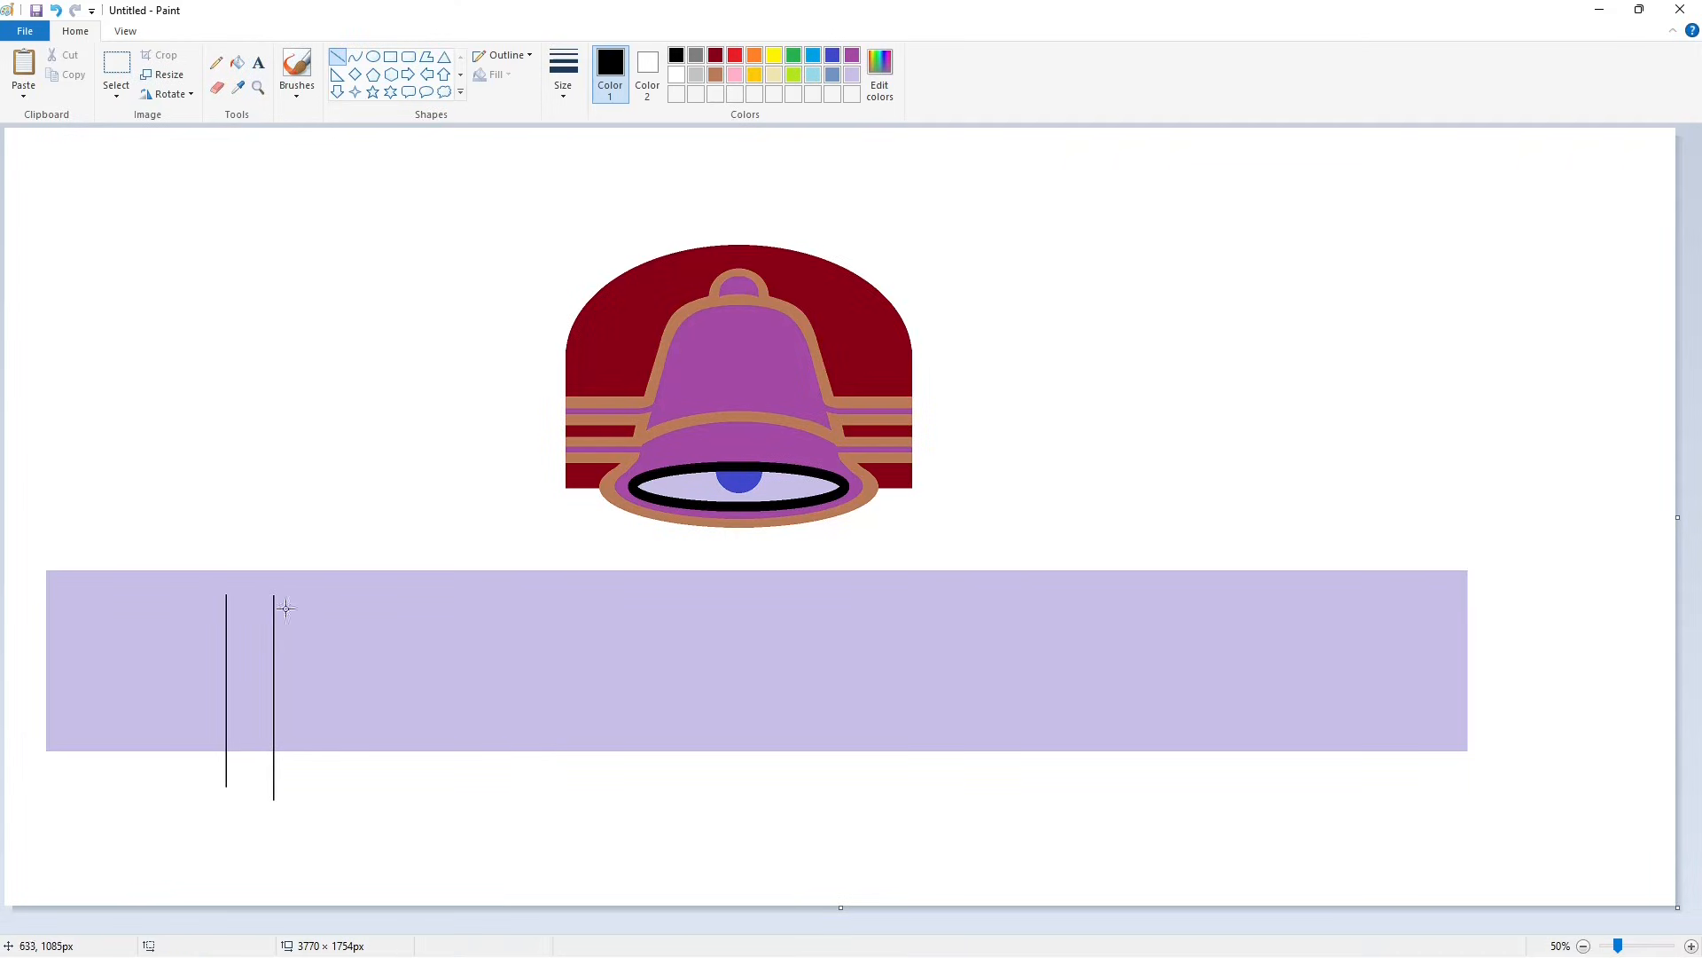
Step: Outline the crossbar of a letter T with a slanted right end and a curved hook at its left end
{"action": "left_click", "coordinate": [396, 616]}
{"action": "left_click_drag", "start_coordinate": [310, 611], "coordinate": [341, 537]}
{"action": "left_click", "coordinate": [355, 56]}
{"action": "mouse_move", "coordinate": [222, 606]}
{"action": "left_mouse_down"}
{"action": "mouse_move", "coordinate": [194, 638]}
{"action": "mouse_move", "coordinate": [202, 570]}
{"action": "left_mouse_up"}
{"action": "left_click", "coordinate": [387, 609]}
{"action": "left_click_drag", "start_coordinate": [190, 603], "coordinate": [150, 634]}
{"action": "left_click_drag", "start_coordinate": [161, 583], "coordinate": [165, 576]}
{"action": "left_click", "coordinate": [401, 568]}
Step: Draw slanted flare lines at the foot of the T's stem and fill the crossbar and stem with black
{"action": "left_click", "coordinate": [337, 56]}
{"action": "mouse_move", "coordinate": [229, 724]}
{"action": "left_mouse_down"}
{"action": "mouse_move", "coordinate": [209, 772]}
{"action": "mouse_move", "coordinate": [282, 749]}
{"action": "mouse_move", "coordinate": [289, 763]}
{"action": "left_mouse_up"}
{"action": "left_click", "coordinate": [238, 63]}
{"action": "left_click", "coordinate": [249, 589]}
{"action": "left_click", "coordinate": [251, 661]}
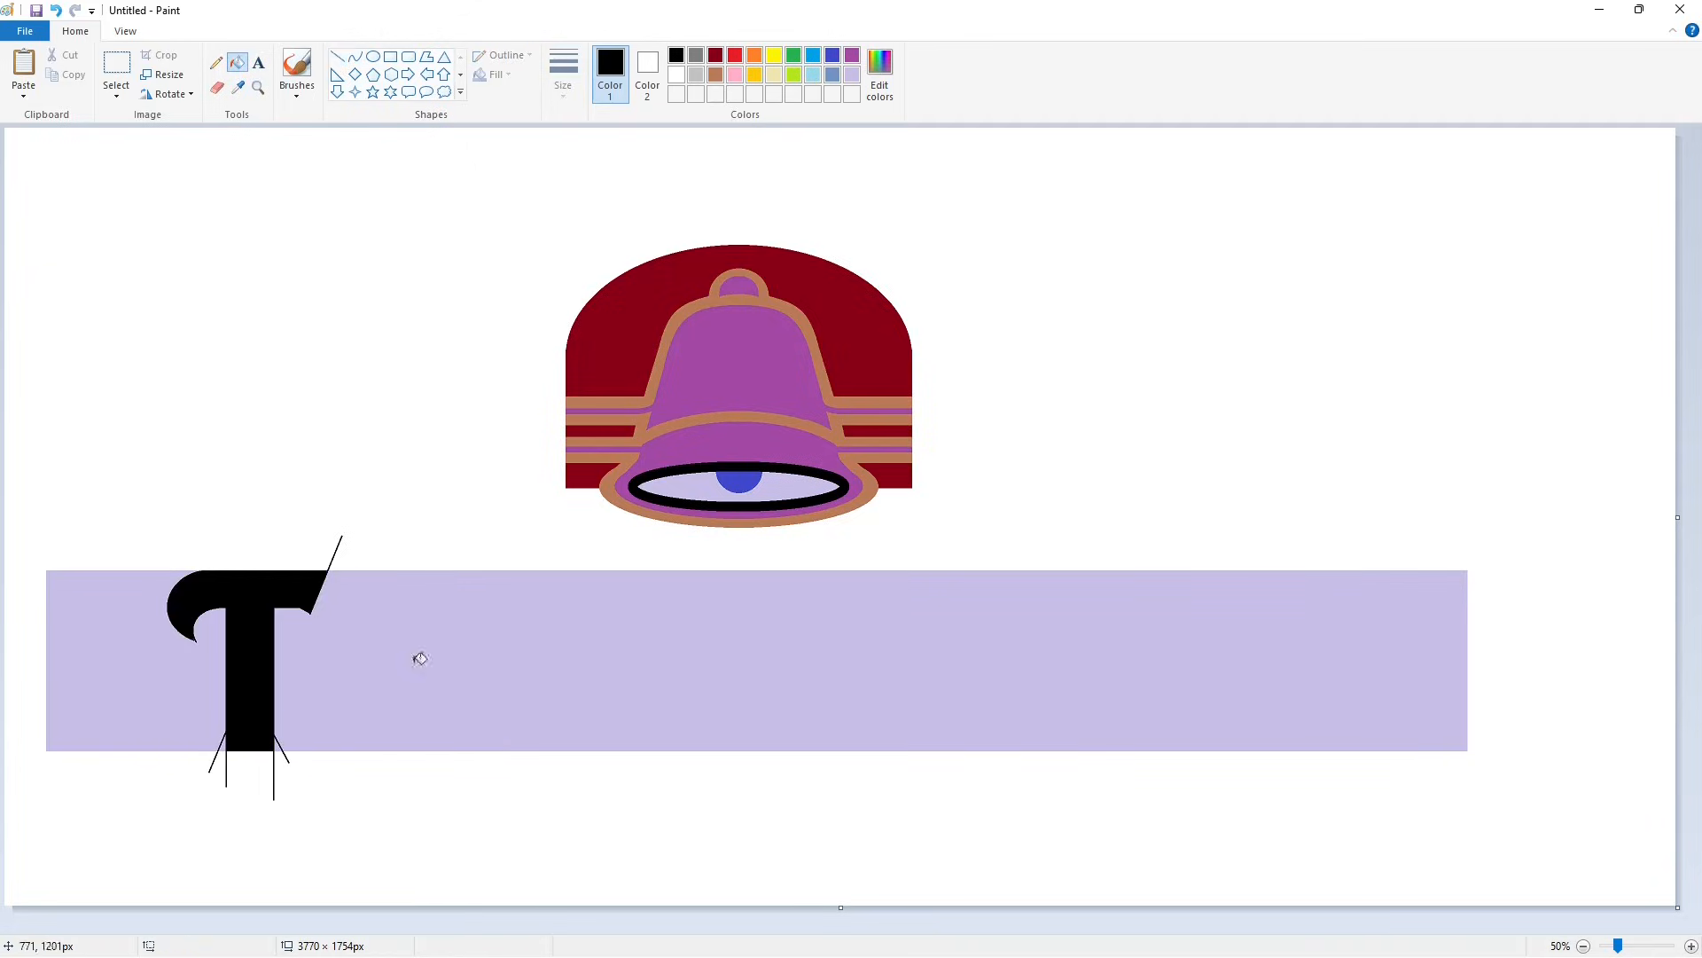
Step: Fill the two flared corners at the T's foot with black
{"action": "left_click", "coordinate": [1691, 946]}
{"action": "scroll", "coordinate": [1219, 806], "scroll_direction": "down", "scroll_amount": 7}
{"action": "left_click", "coordinate": [442, 768]}
{"action": "left_click", "coordinate": [551, 770]}
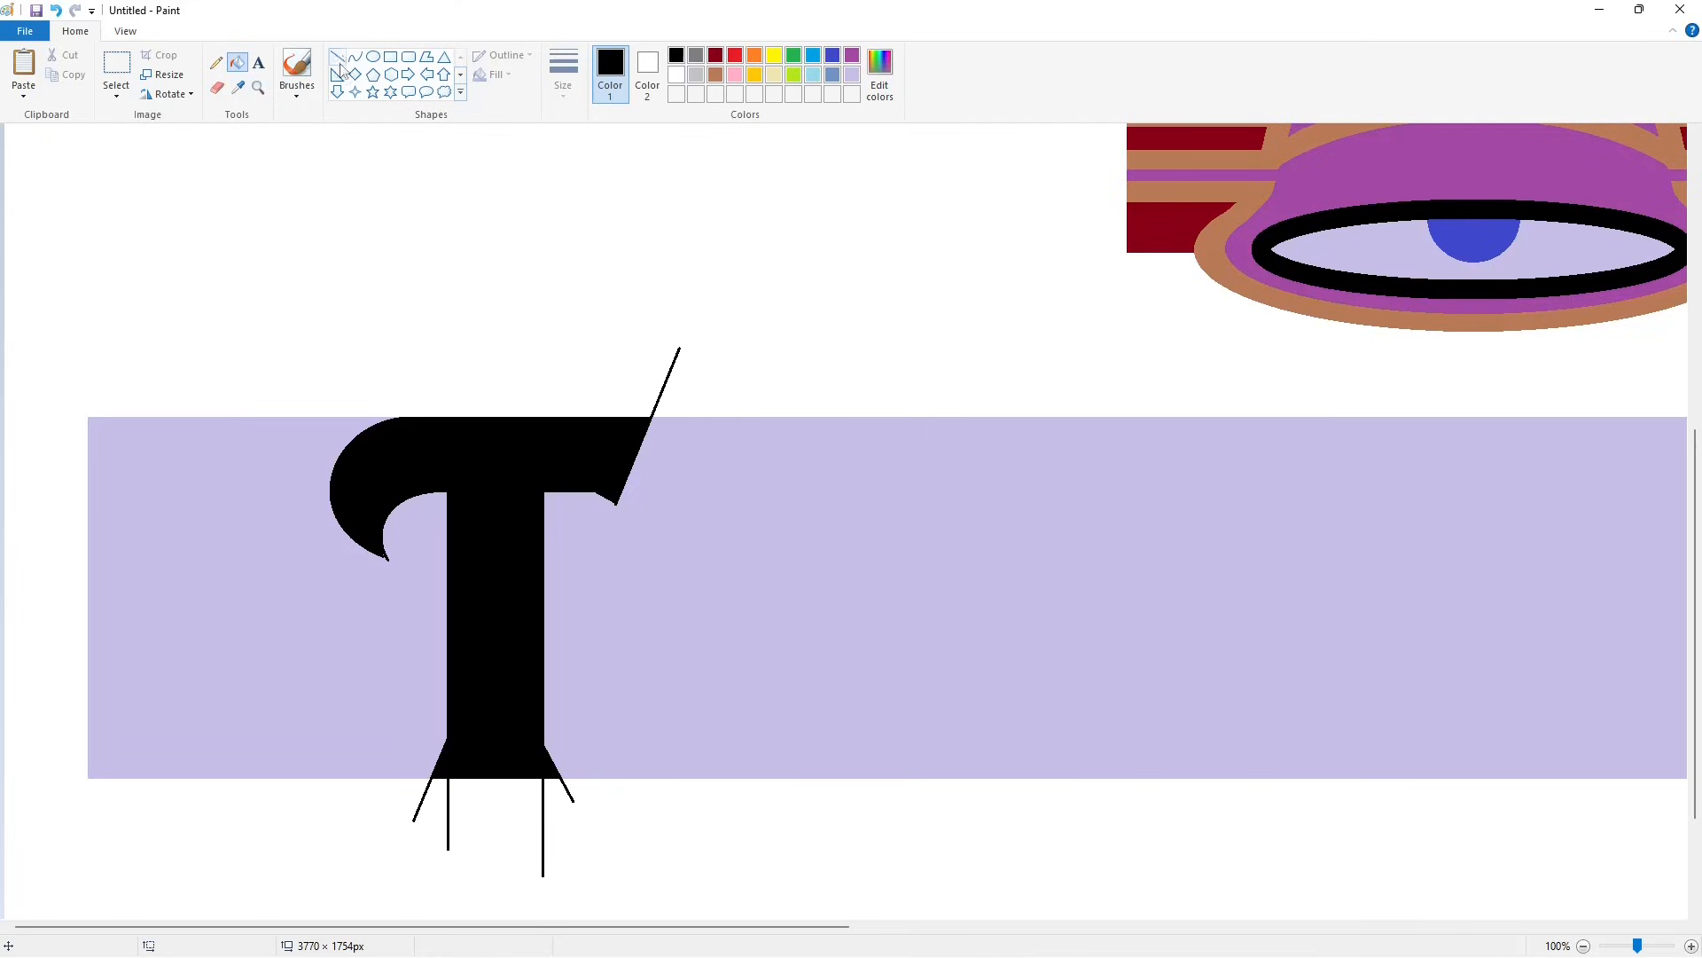
Step: Fill the lavender area left of the T with white and remove the line ends overhanging the letter with white cuts and fills
{"action": "left_click", "coordinate": [676, 74]}
{"action": "left_click", "coordinate": [414, 426]}
{"action": "left_click", "coordinate": [336, 56]}
{"action": "left_click_drag", "start_coordinate": [428, 781], "coordinate": [575, 782]}
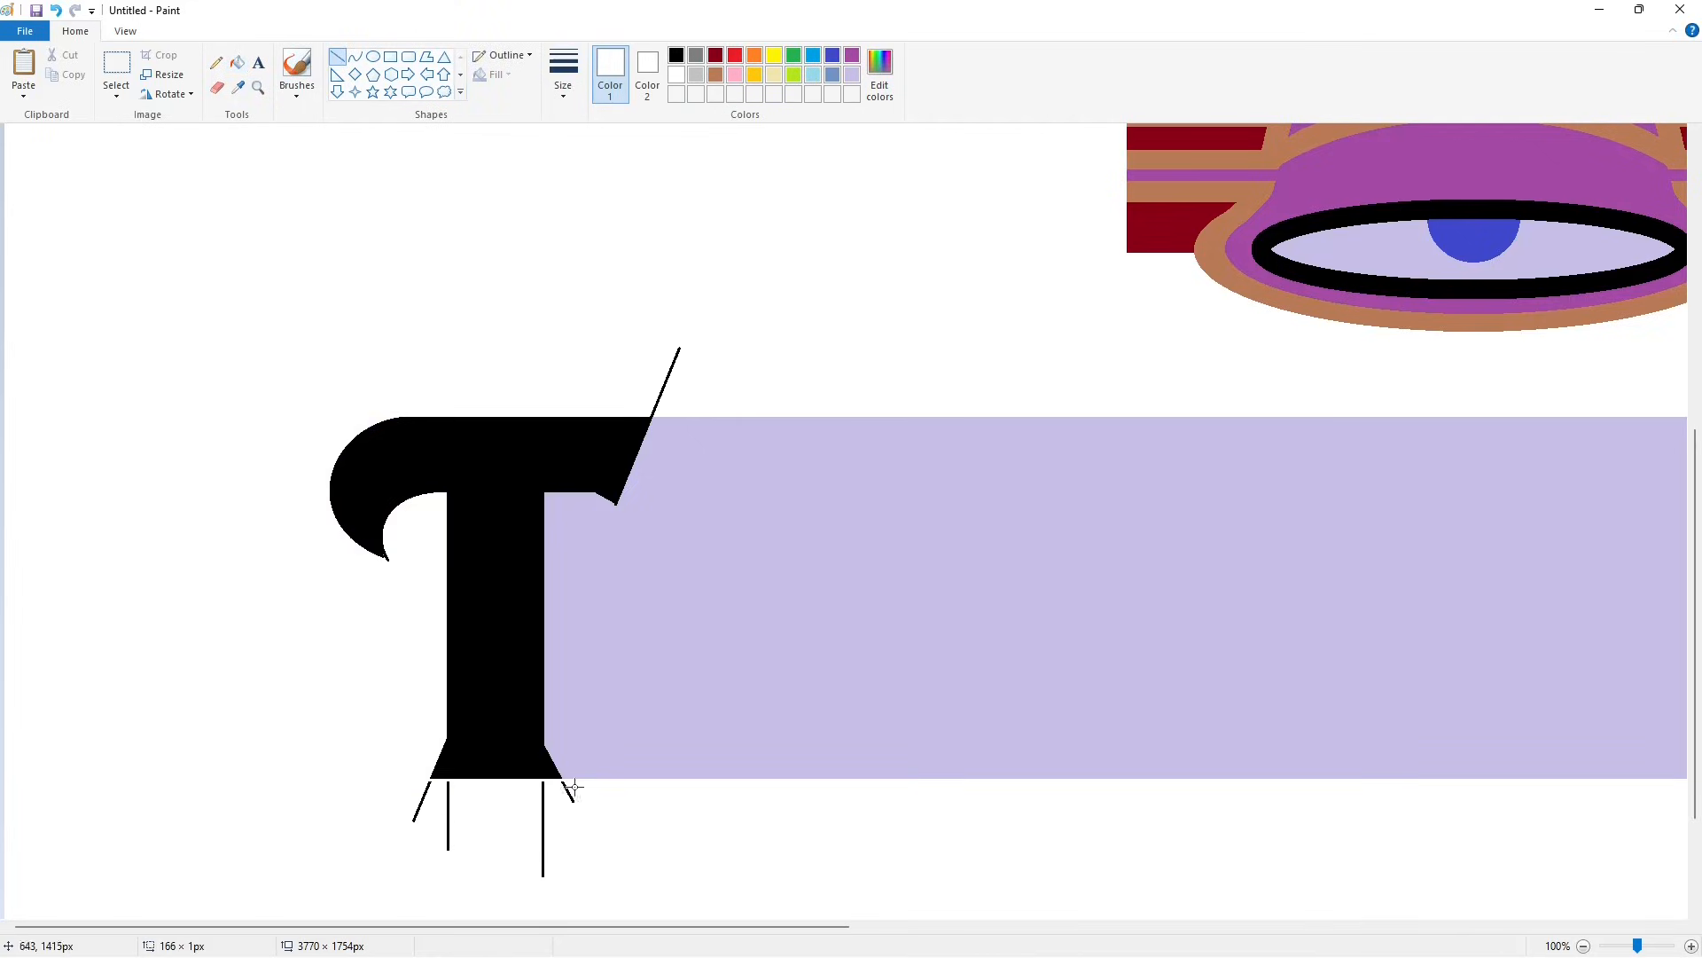
{"action": "left_click", "coordinate": [238, 63]}
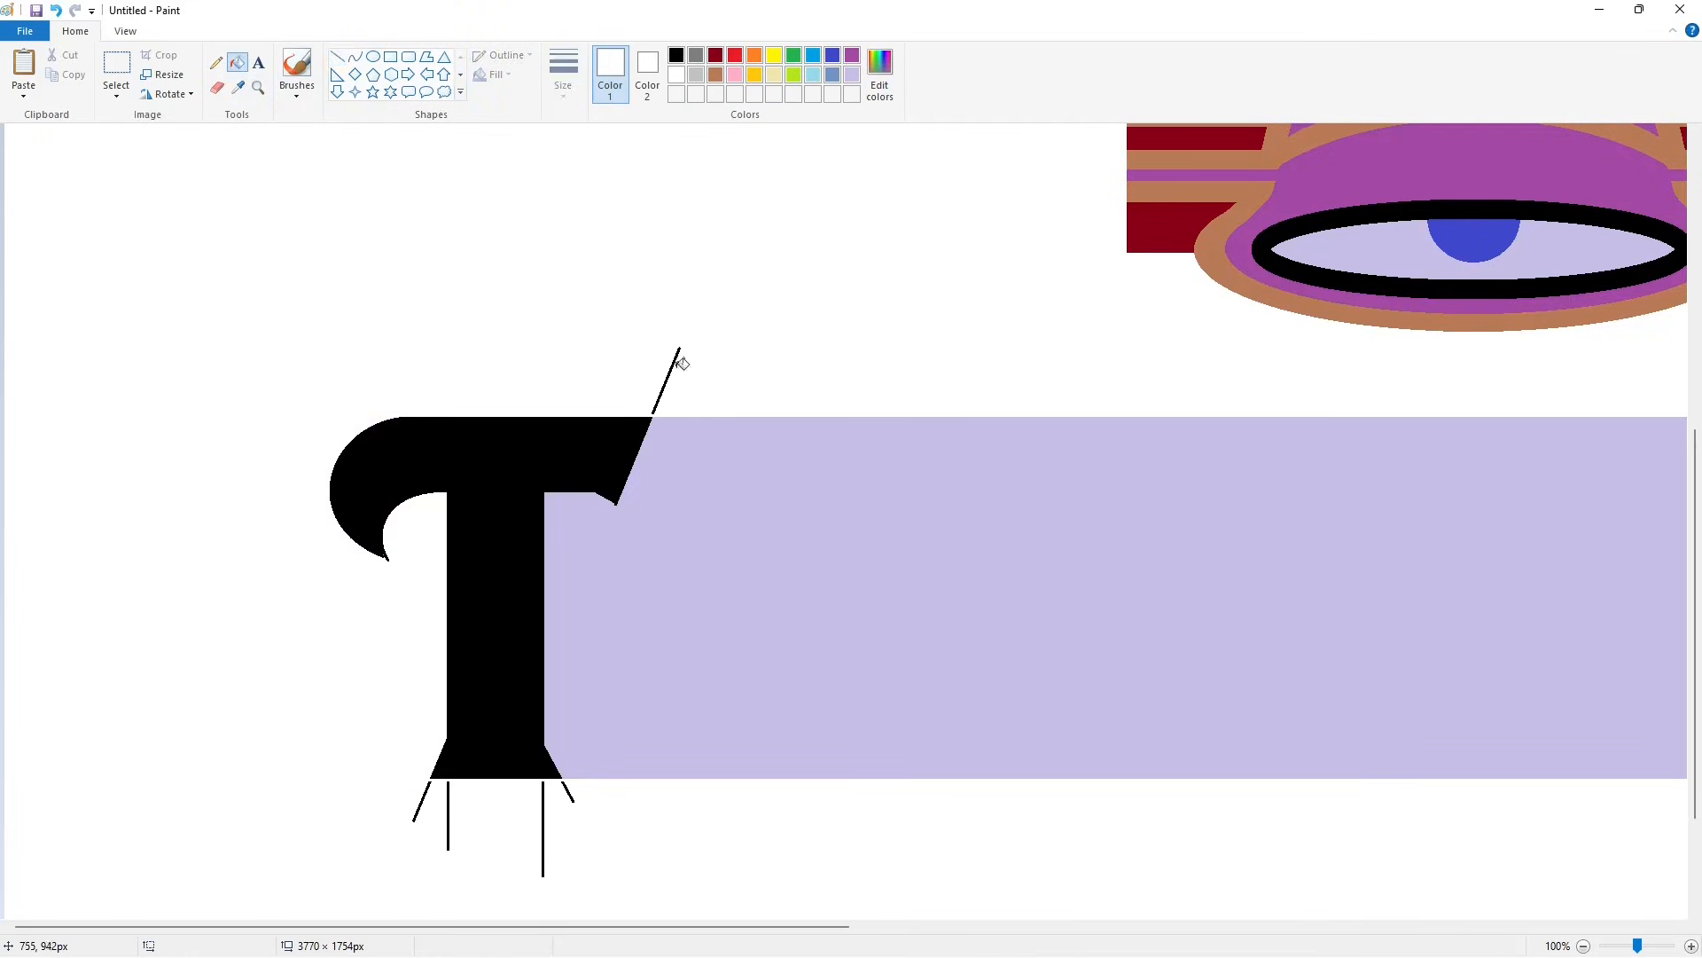
{"action": "left_click", "coordinate": [676, 356]}
{"action": "left_click", "coordinate": [571, 792]}
{"action": "left_click", "coordinate": [543, 808]}
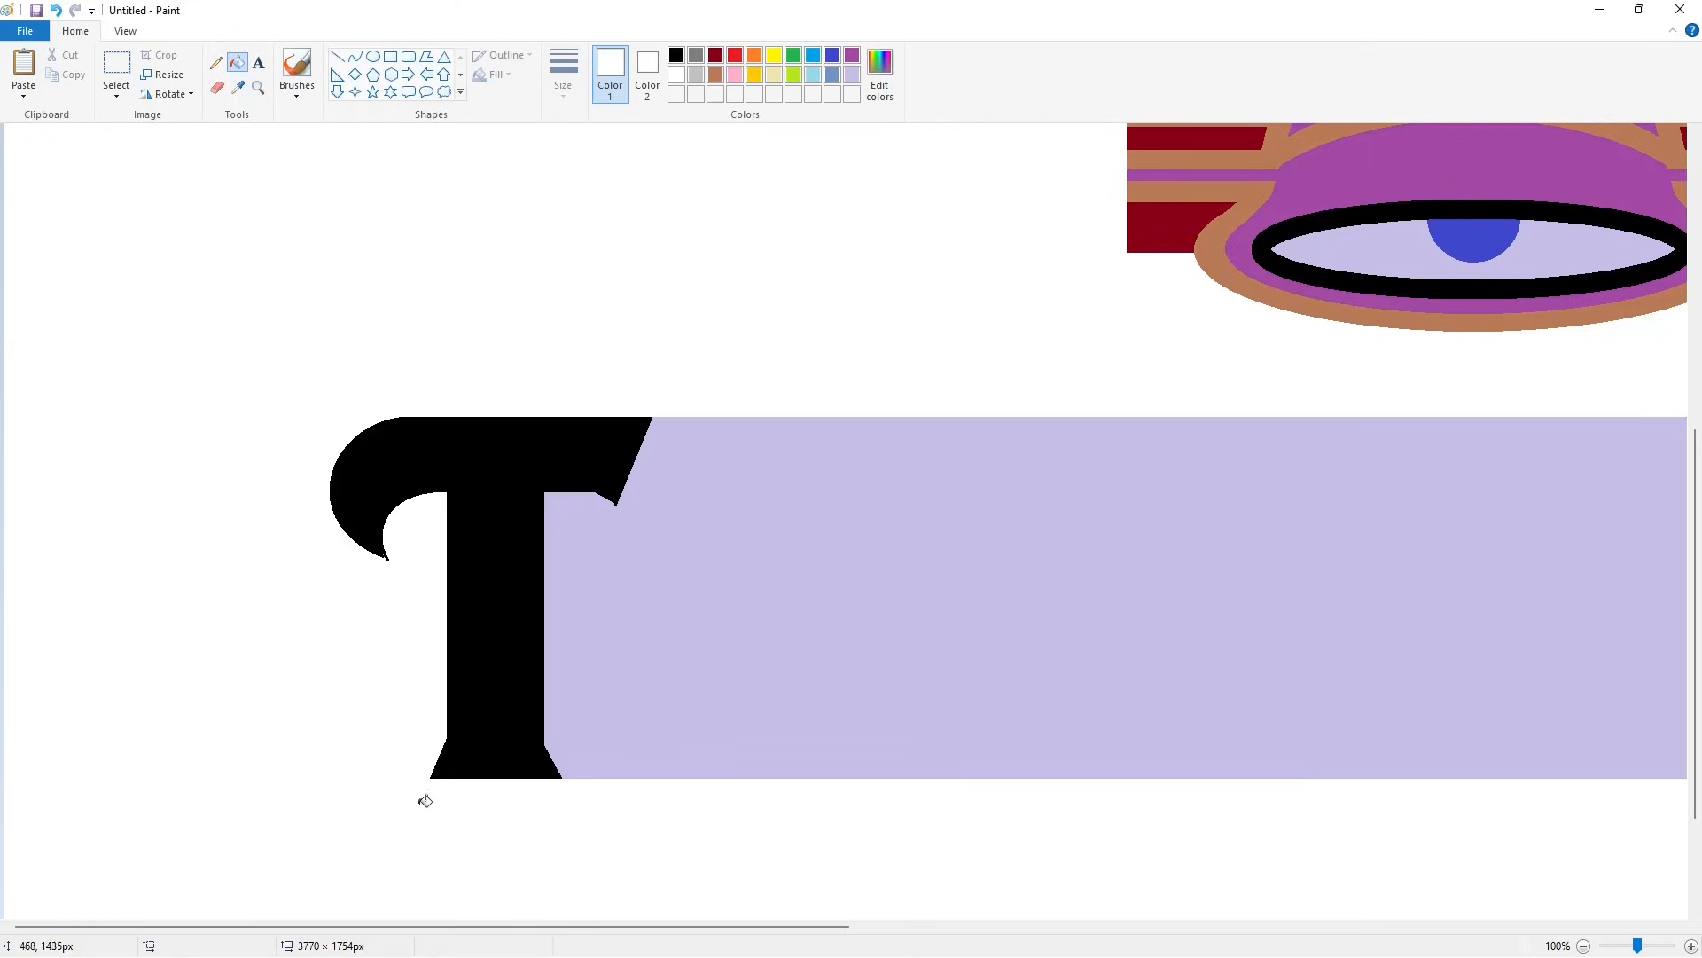
Step: Trim the tip of the T's hook with white and the tip of its slanted crossbar end with lavender, using short lines
{"action": "left_click", "coordinate": [337, 56]}
{"action": "left_click_drag", "start_coordinate": [372, 565], "coordinate": [417, 562]}
{"action": "key", "text": "ctrl+z"}
{"action": "left_click", "coordinate": [676, 55]}
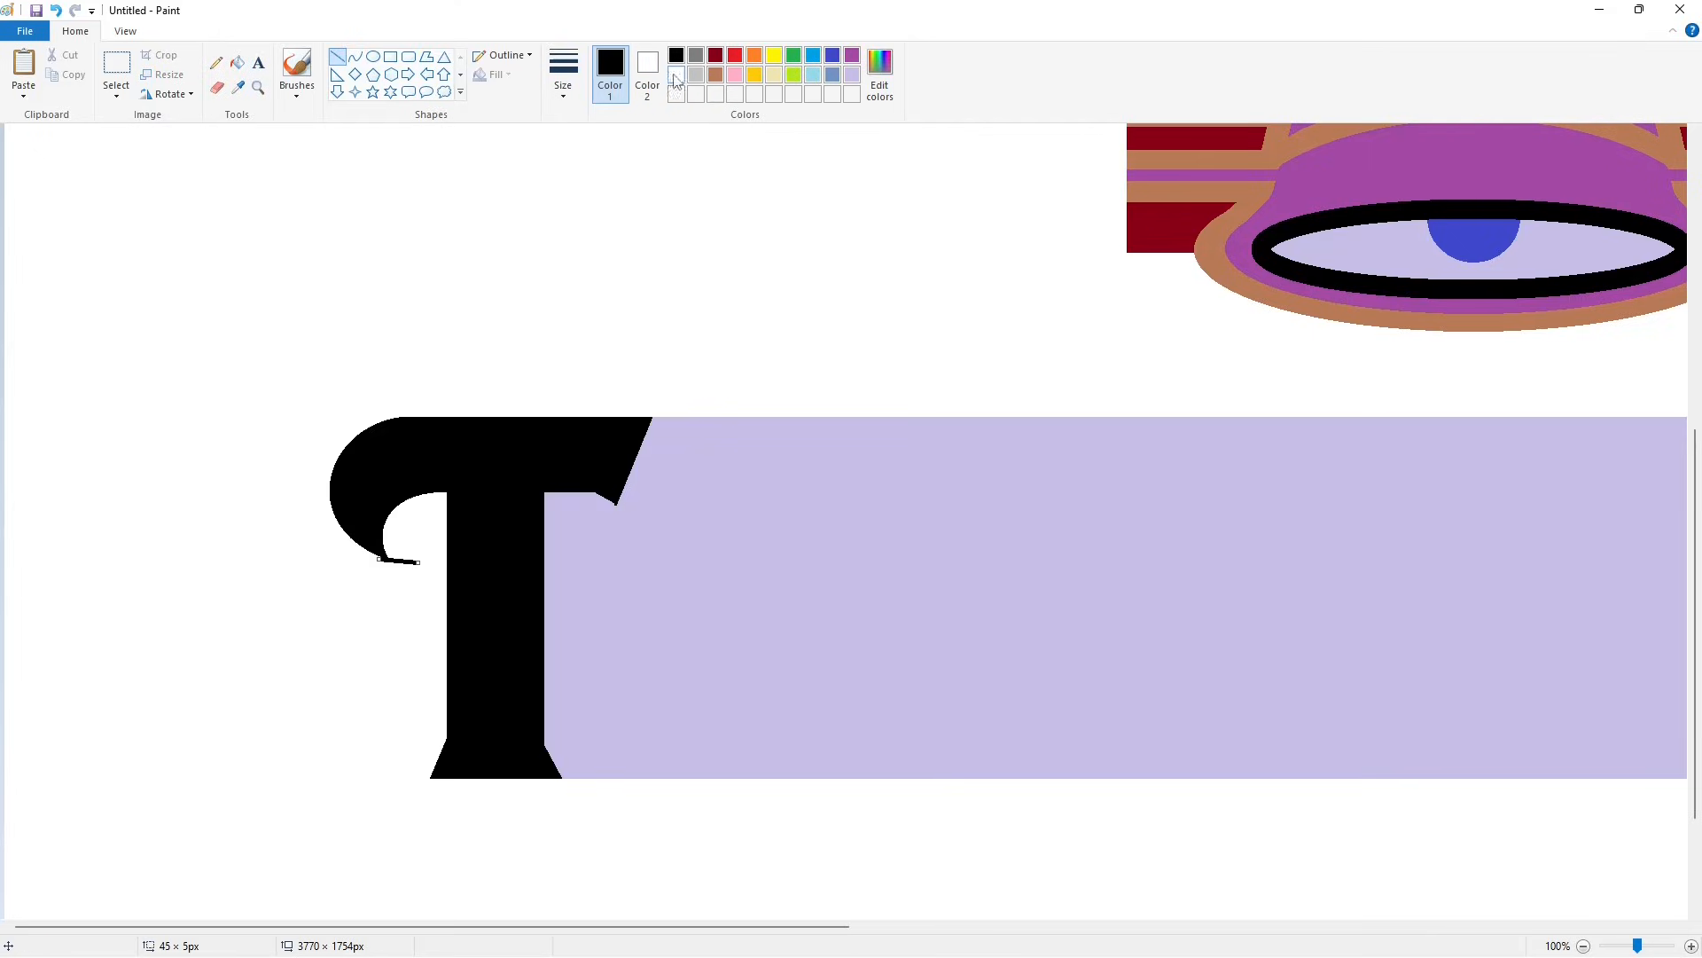
{"action": "left_click", "coordinate": [677, 76]}
{"action": "left_click", "coordinate": [660, 534]}
{"action": "left_click", "coordinate": [851, 75]}
{"action": "mouse_move", "coordinate": [604, 507]}
{"action": "left_mouse_down"}
{"action": "mouse_move", "coordinate": [631, 509]}
{"action": "mouse_move", "coordinate": [606, 493]}
{"action": "left_mouse_up"}
{"action": "left_click", "coordinate": [649, 449]}
{"action": "left_click", "coordinate": [675, 56]}
{"action": "left_click", "coordinate": [719, 458]}
Step: Cut off the sharp outer corners of the T's flared foot with short white lines
{"action": "left_click", "coordinate": [676, 74]}
{"action": "left_click_drag", "start_coordinate": [422, 760], "coordinate": [445, 805]}
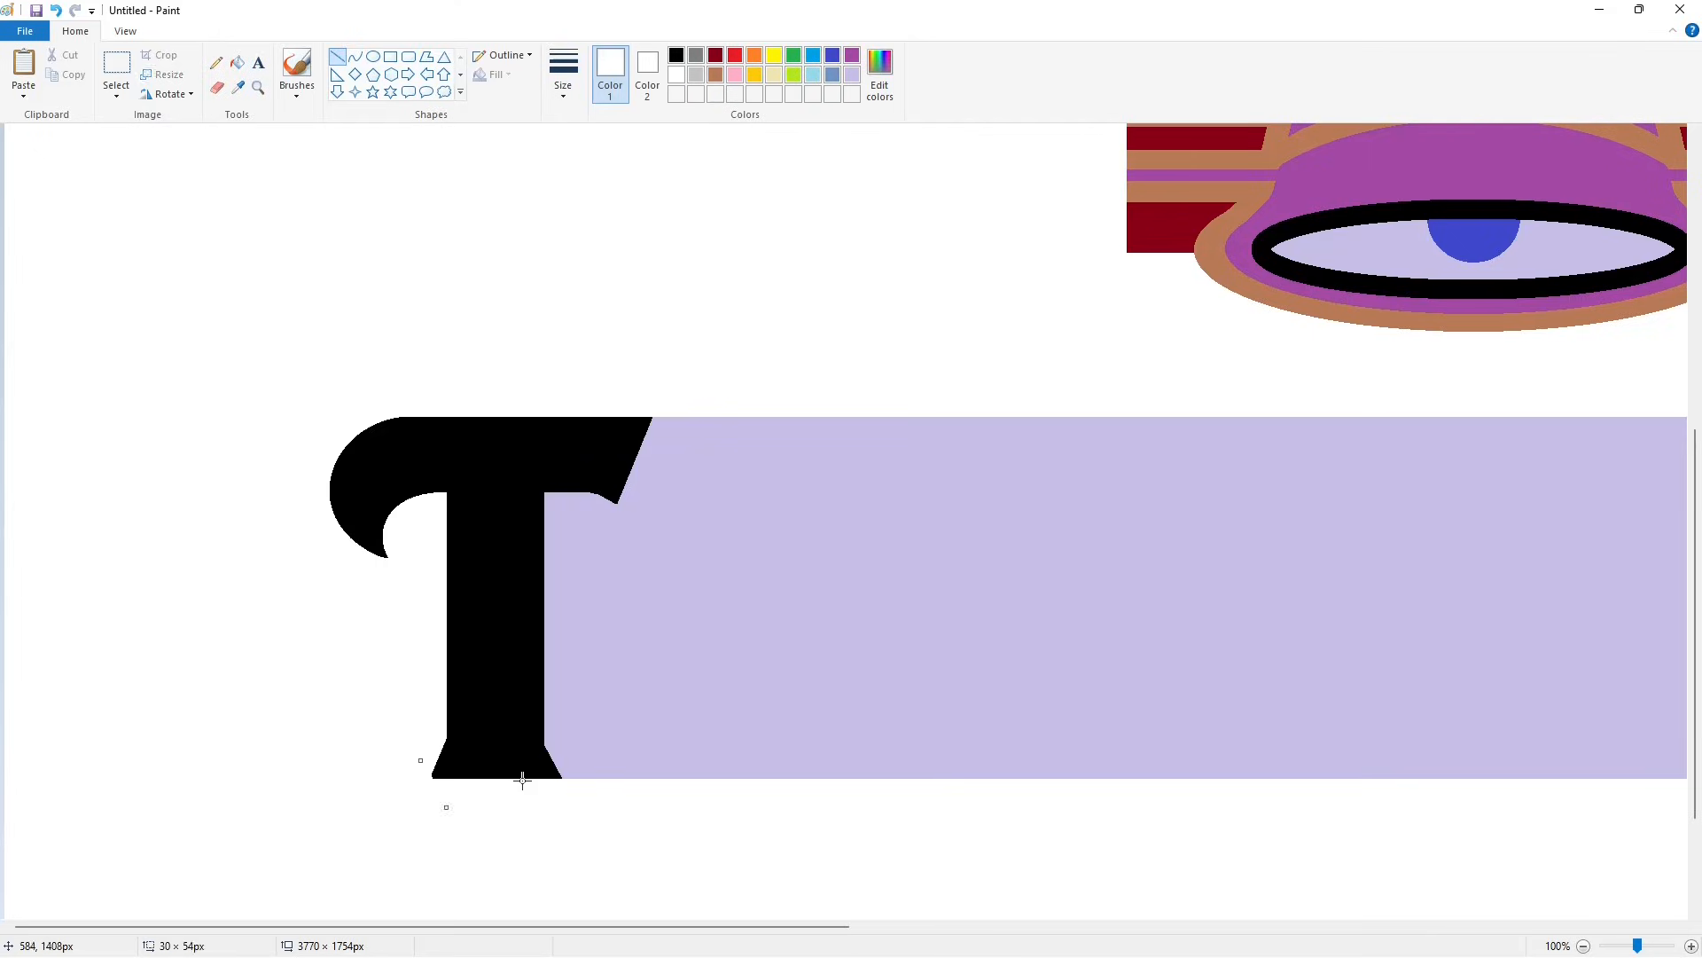
{"action": "left_click_drag", "start_coordinate": [563, 770], "coordinate": [553, 798]}
{"action": "left_click", "coordinate": [1063, 827]}
Step: Draw the two slanted outer sides of a letter A beside the T with thin black lines, curving the upper end of the right side
{"action": "left_click_drag", "start_coordinate": [1639, 942], "coordinate": [1618, 944]}
{"action": "left_click", "coordinate": [563, 80]}
{"action": "left_click", "coordinate": [582, 156]}
{"action": "left_click", "coordinate": [677, 56]}
{"action": "mouse_move", "coordinate": [372, 559]}
{"action": "left_mouse_down"}
{"action": "mouse_move", "coordinate": [279, 772]}
{"action": "mouse_move", "coordinate": [283, 799]}
{"action": "mouse_move", "coordinate": [377, 550]}
{"action": "mouse_move", "coordinate": [487, 806]}
{"action": "left_mouse_up"}
{"action": "left_click", "coordinate": [354, 56]}
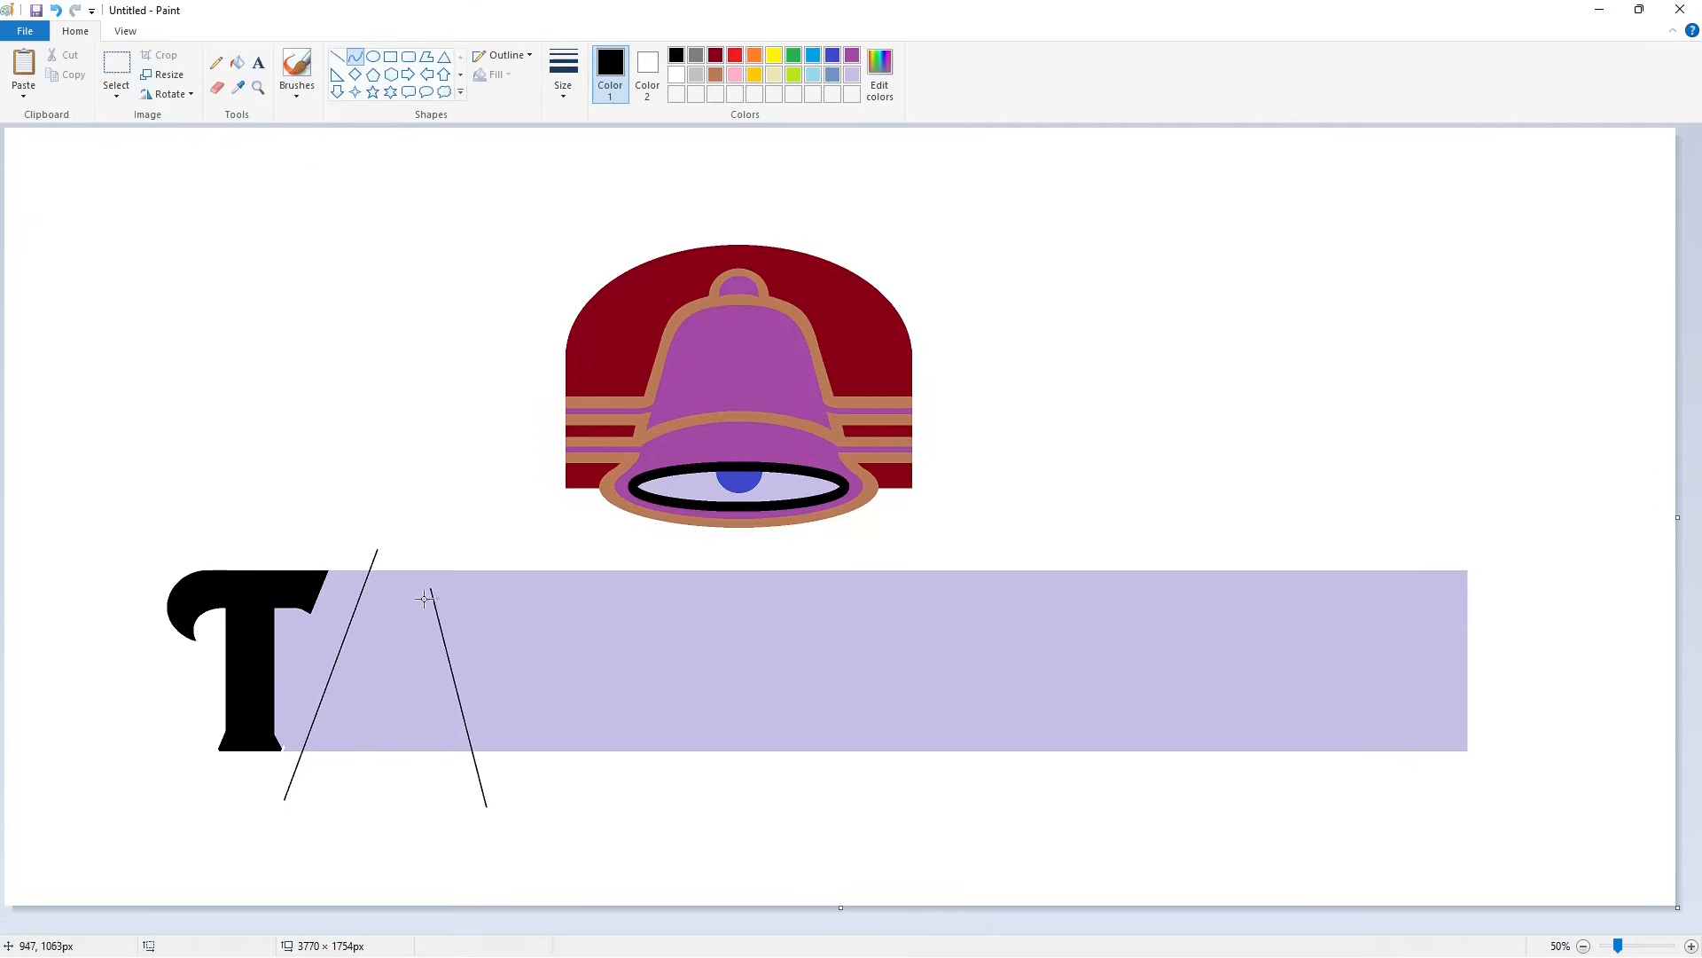
Step: Draw the A's inner leg lines, join them with an arch and outline the pointed counter above it
{"action": "left_click", "coordinate": [337, 56]}
{"action": "mouse_move", "coordinate": [360, 712]}
{"action": "left_mouse_down"}
{"action": "mouse_move", "coordinate": [353, 774]}
{"action": "mouse_move", "coordinate": [414, 774]}
{"action": "left_mouse_up"}
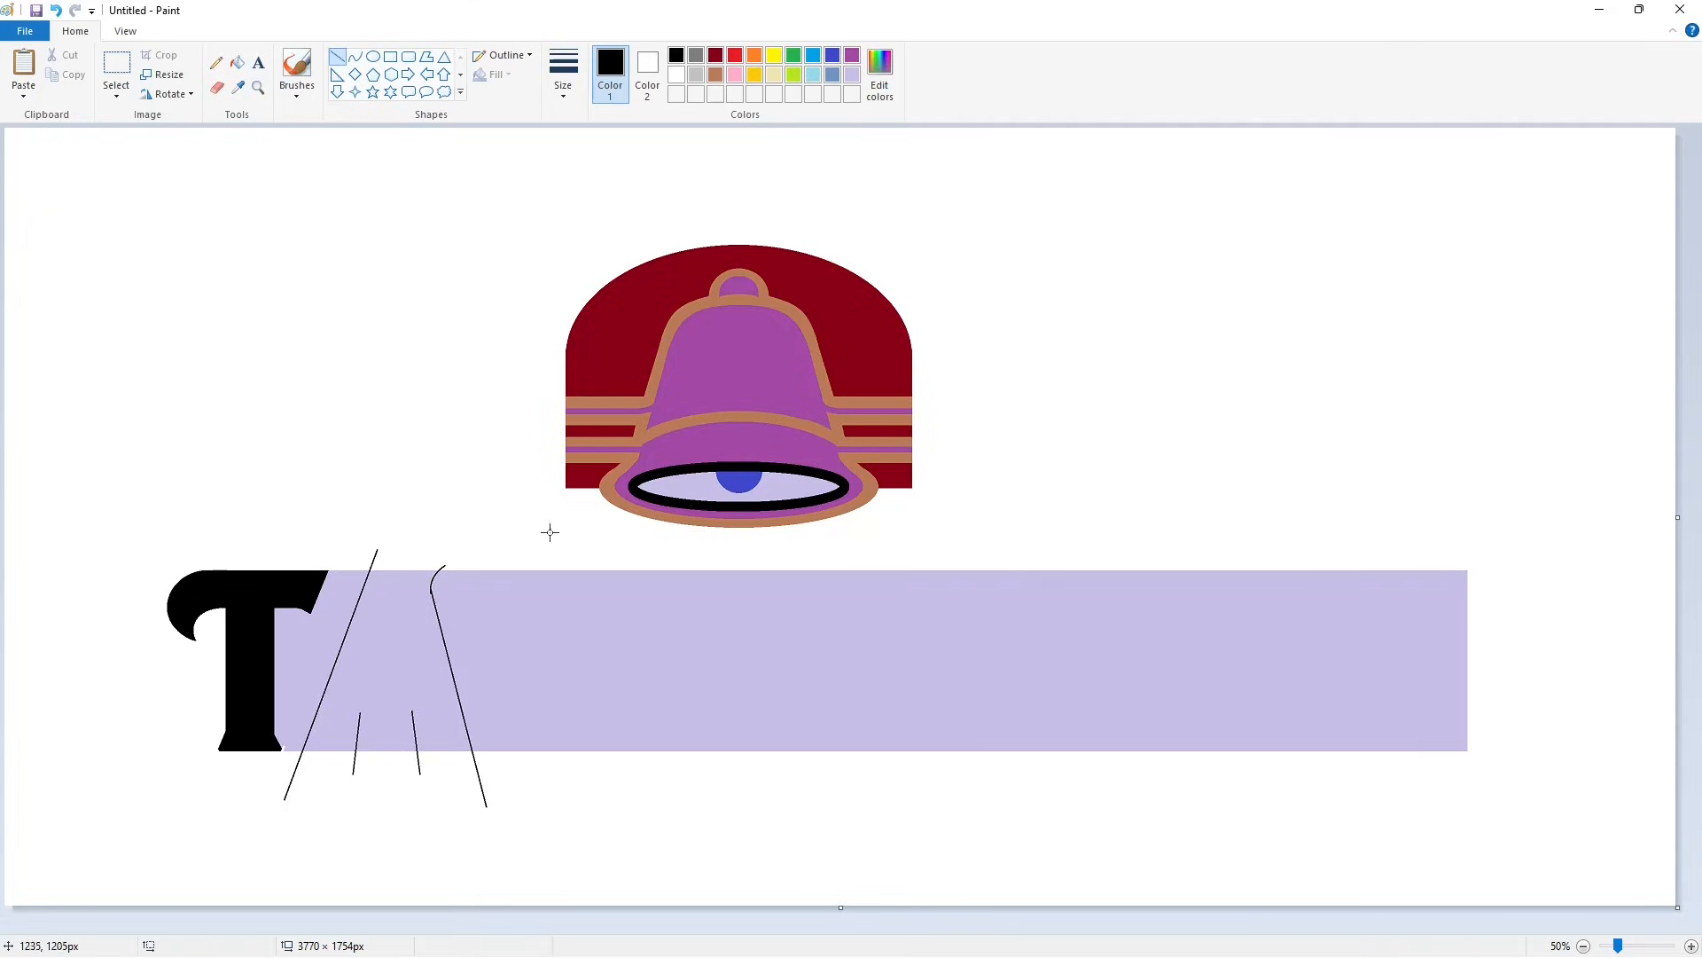
{"action": "left_click", "coordinate": [354, 56]}
{"action": "left_click_drag", "start_coordinate": [360, 712], "coordinate": [412, 712]}
{"action": "mouse_move", "coordinate": [386, 712]}
{"action": "left_mouse_down"}
{"action": "mouse_move", "coordinate": [405, 686]}
{"action": "mouse_move", "coordinate": [397, 583]}
{"action": "left_mouse_up"}
Step: Add short slanted flare lines at the feet of the A's two legs
{"action": "left_click", "coordinate": [337, 56]}
{"action": "left_click_drag", "start_coordinate": [418, 738], "coordinate": [406, 763]}
{"action": "left_click_drag", "start_coordinate": [470, 744], "coordinate": [479, 755]}
{"action": "left_click_drag", "start_coordinate": [320, 729], "coordinate": [295, 750]}
{"action": "left_click", "coordinate": [355, 56]}
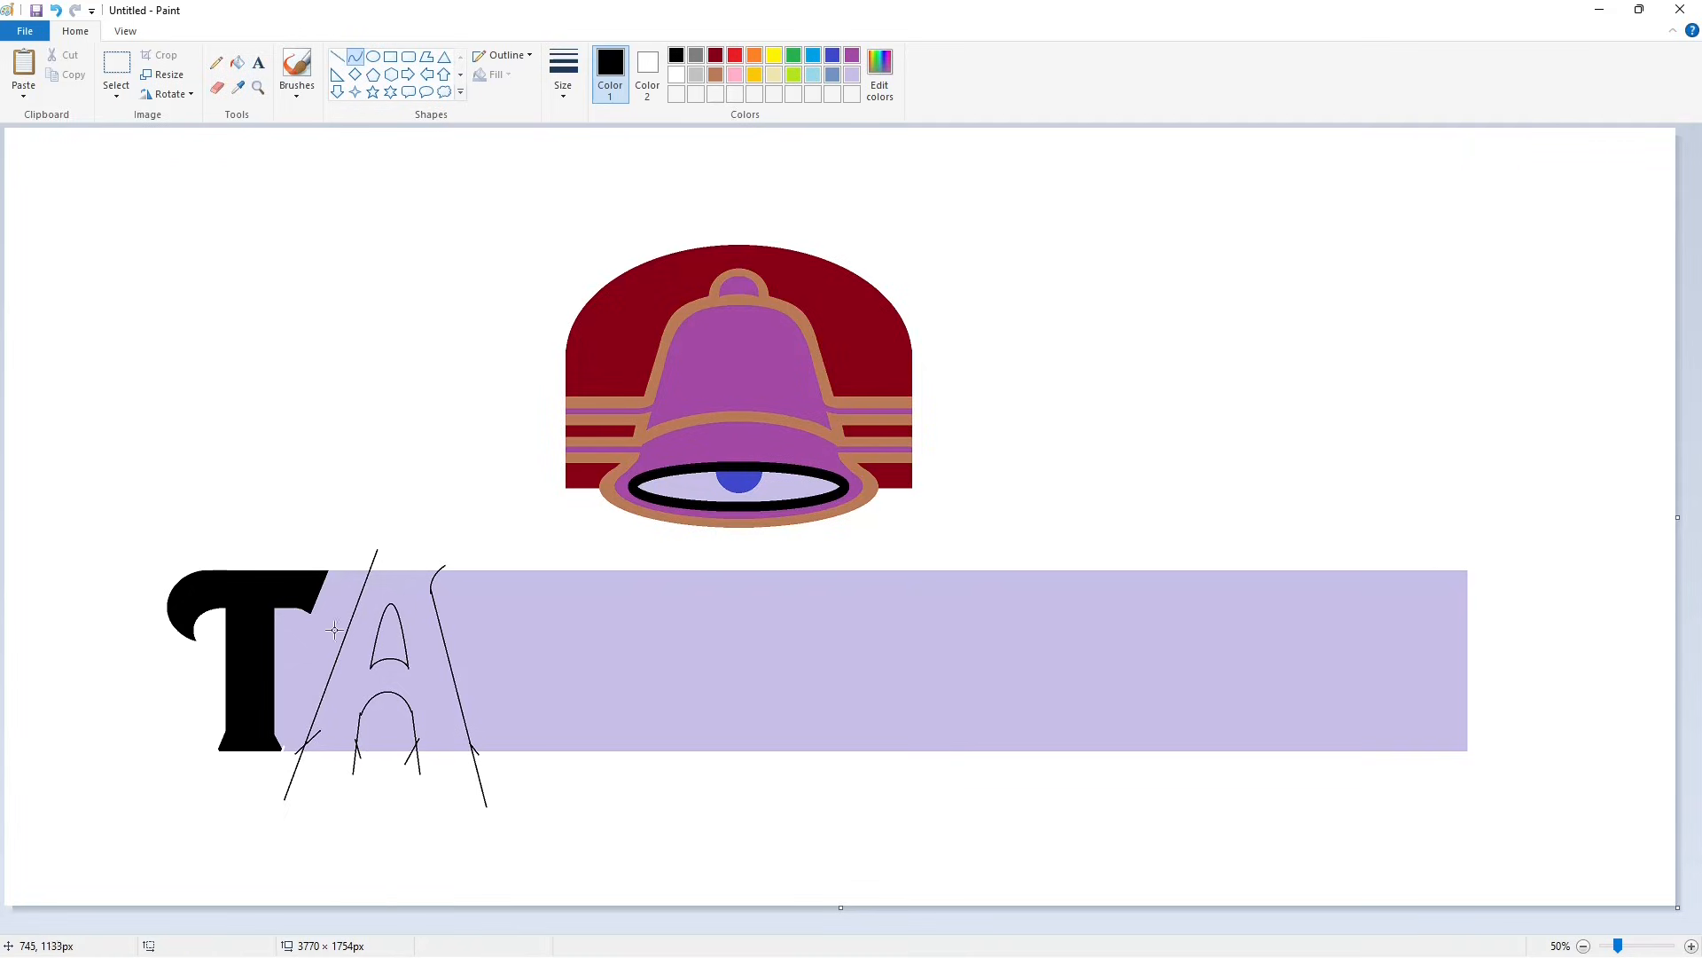
Step: Draw a steeper left side for the A and add a curved bulge at its upper left end
{"action": "left_click", "coordinate": [337, 56]}
{"action": "left_click_drag", "start_coordinate": [299, 758], "coordinate": [379, 487]}
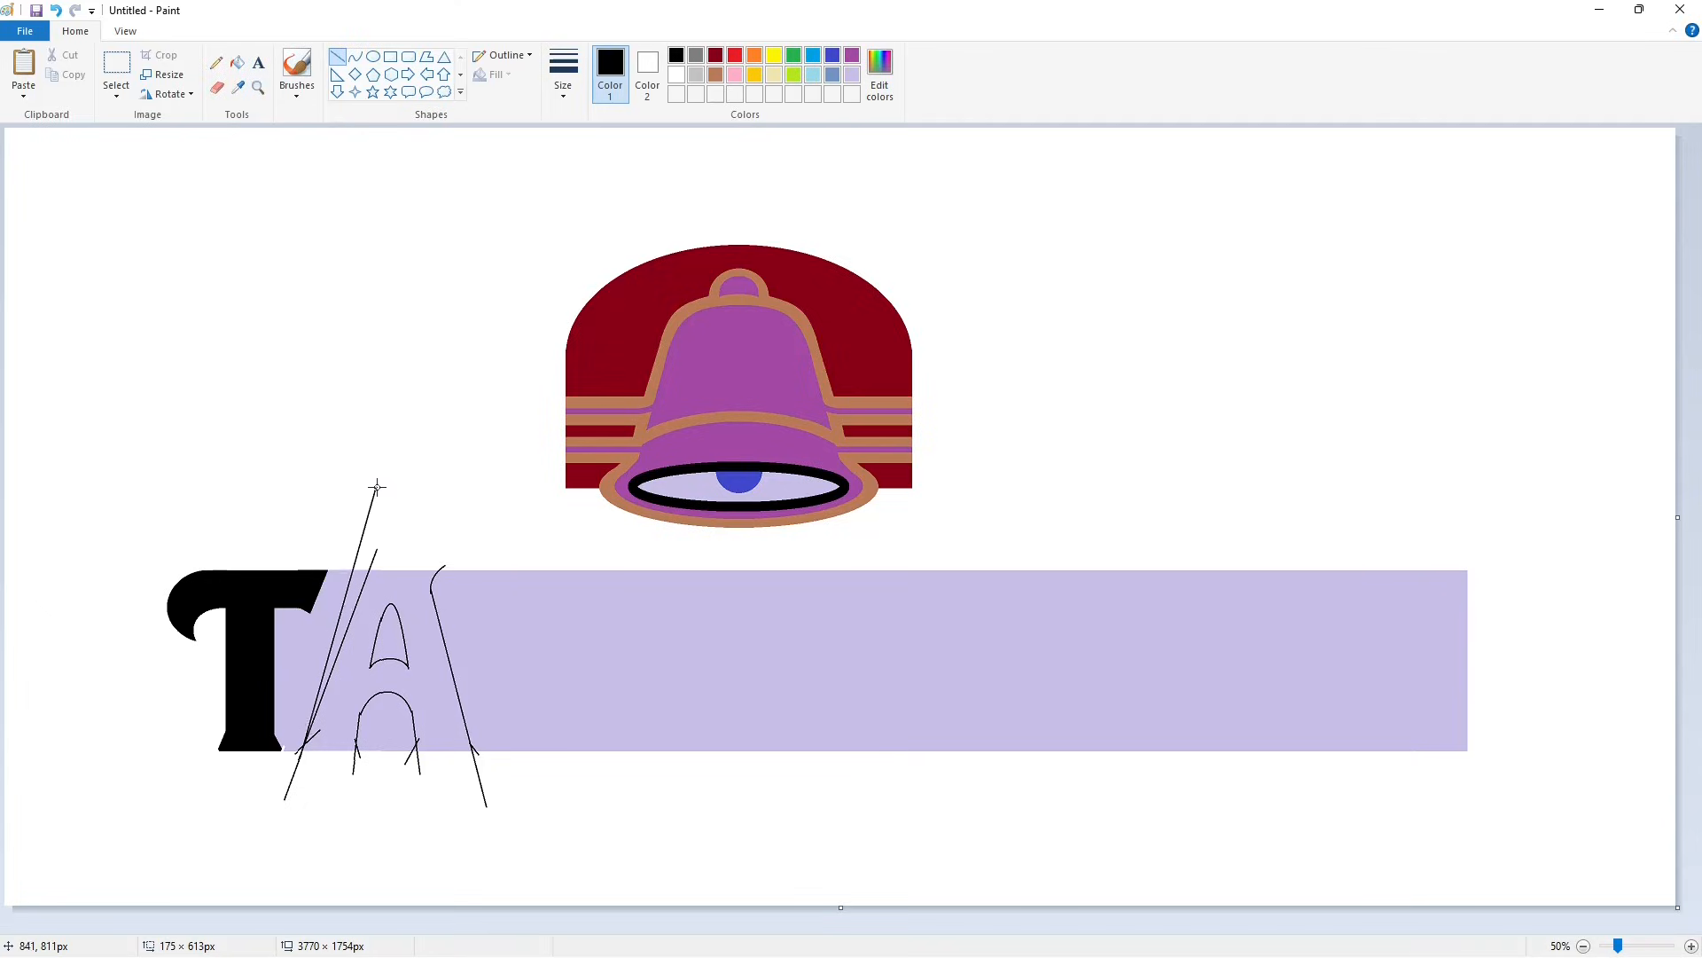
{"action": "left_click", "coordinate": [354, 56]}
{"action": "left_click_drag", "start_coordinate": [343, 621], "coordinate": [360, 571]}
{"action": "left_click_drag", "start_coordinate": [340, 595], "coordinate": [339, 573]}
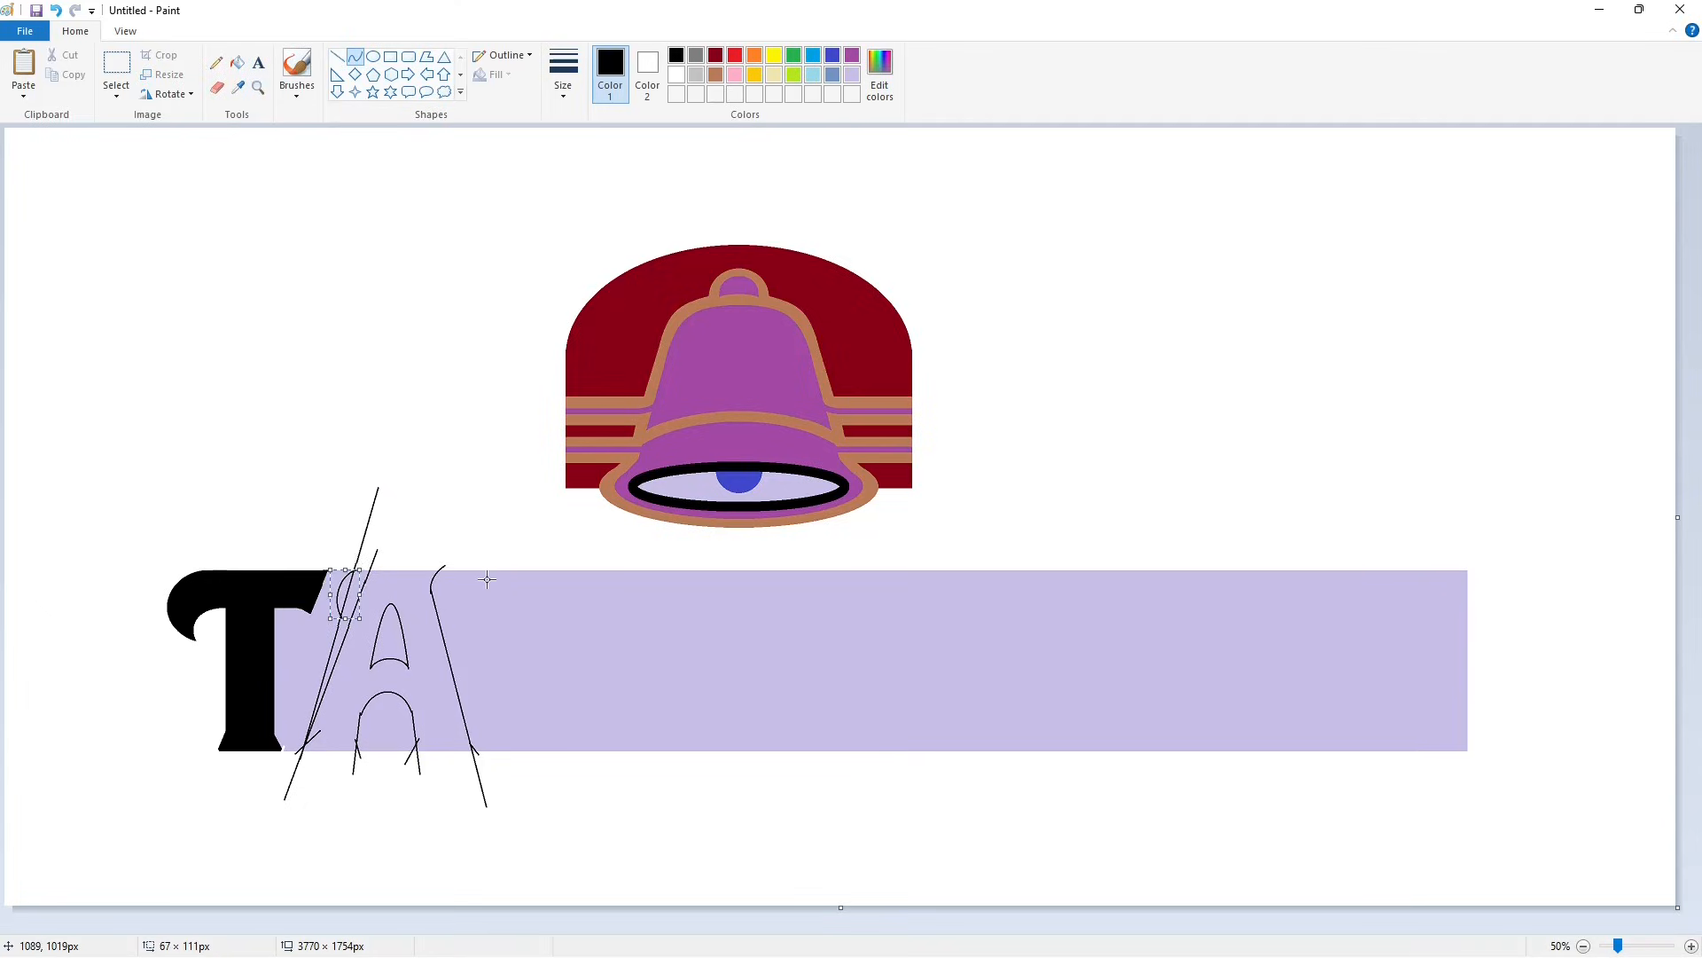
{"action": "left_click", "coordinate": [486, 578]}
Step: Fill the outlined body of the A with black, including the bulge at its upper left
{"action": "left_click", "coordinate": [1691, 946]}
{"action": "scroll", "coordinate": [939, 737], "scroll_direction": "down", "scroll_amount": 5}
{"action": "left_click", "coordinate": [238, 62]}
{"action": "left_click", "coordinate": [683, 621]}
{"action": "left_click", "coordinate": [682, 470]}
{"action": "left_click", "coordinate": [706, 461]}
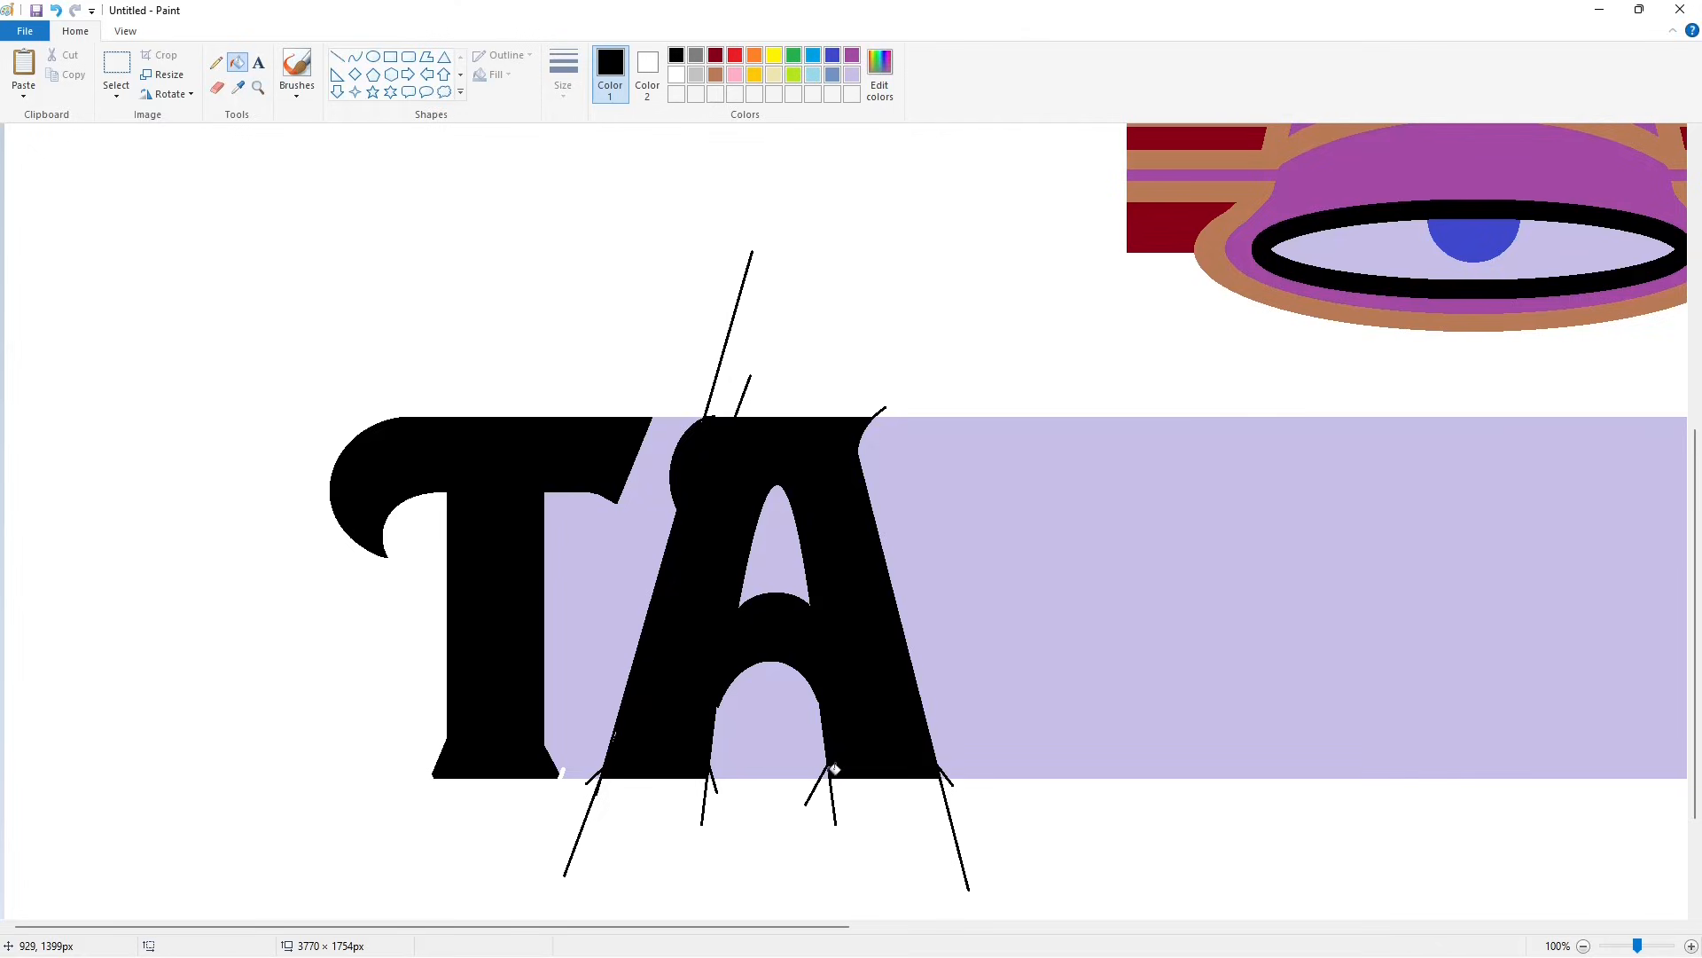
Step: Smooth the A's lower left side and the joints of its leg arch with short, thicker black lines
{"action": "left_click", "coordinate": [338, 57]}
{"action": "left_click", "coordinate": [563, 75]}
{"action": "left_click", "coordinate": [603, 232]}
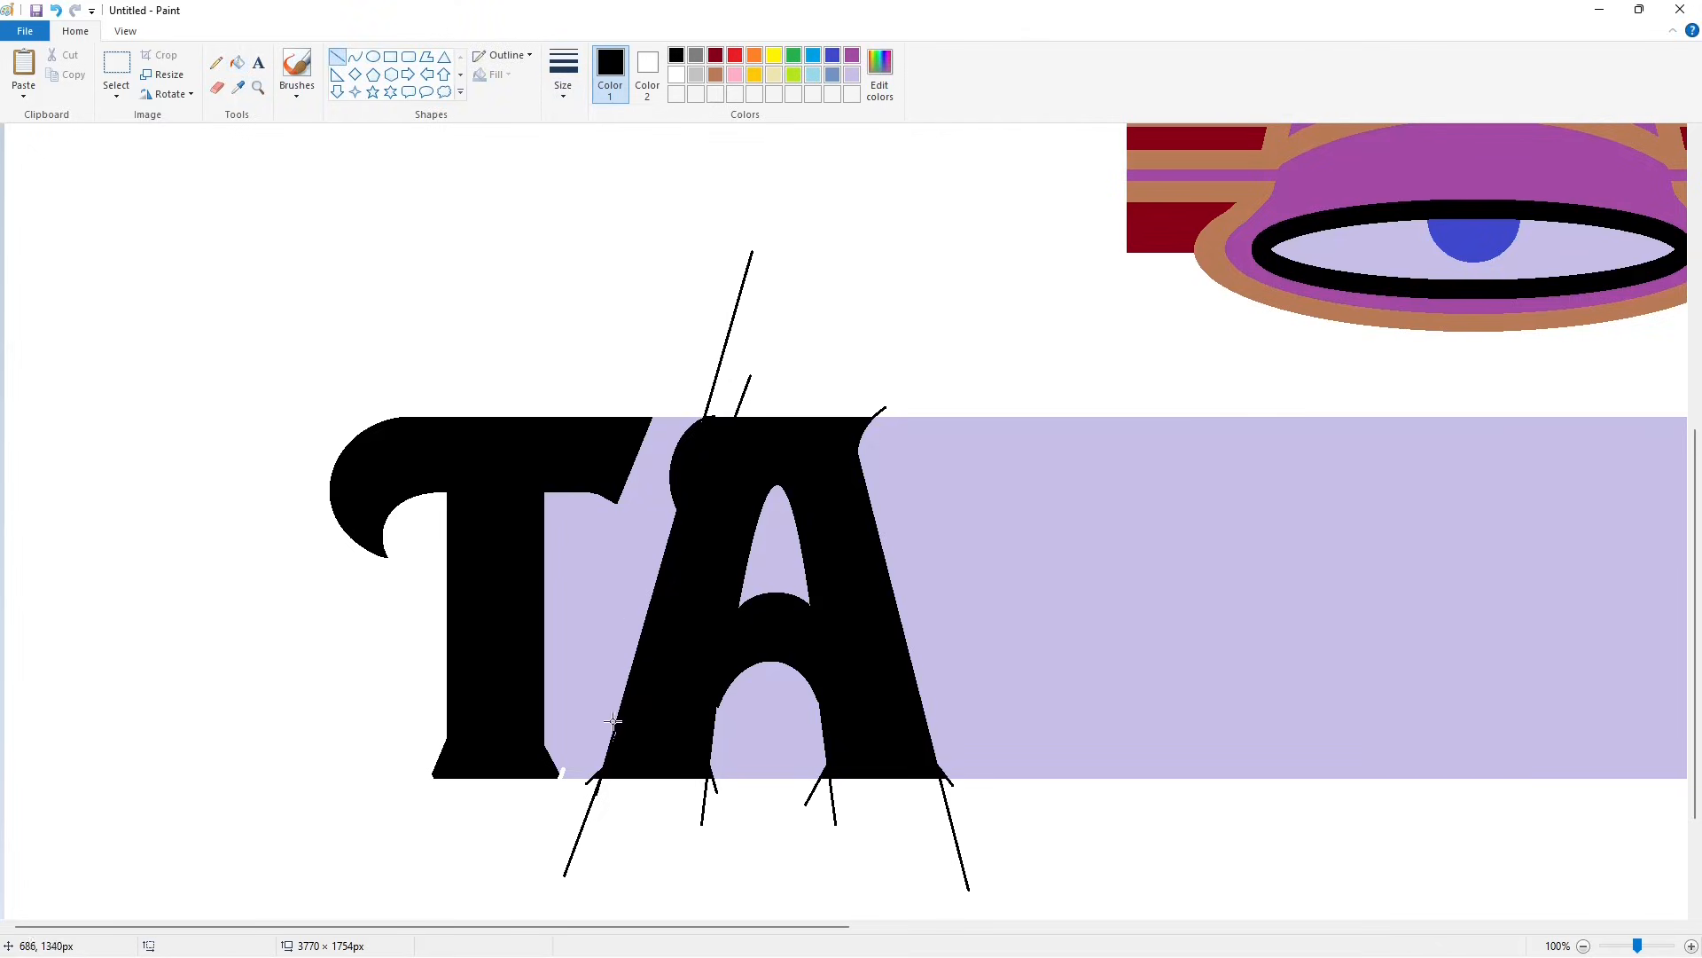
{"action": "left_click_drag", "start_coordinate": [617, 717], "coordinate": [608, 745]}
{"action": "left_click_drag", "start_coordinate": [723, 682], "coordinate": [712, 719]}
{"action": "left_click_drag", "start_coordinate": [809, 673], "coordinate": [826, 722]}
{"action": "left_click", "coordinate": [703, 432]}
Step: Cut the overhanging line ends from the A with white lines and fill the leftovers above it with white
{"action": "left_click", "coordinate": [678, 78]}
{"action": "left_click_drag", "start_coordinate": [690, 414], "coordinate": [913, 414]}
{"action": "left_click", "coordinate": [237, 62]}
{"action": "left_click", "coordinate": [720, 366]}
{"action": "left_click", "coordinate": [747, 385]}
Step: Fill the A's counter, its leg opening and the gap between the T and A with white
{"action": "left_click", "coordinate": [778, 554]}
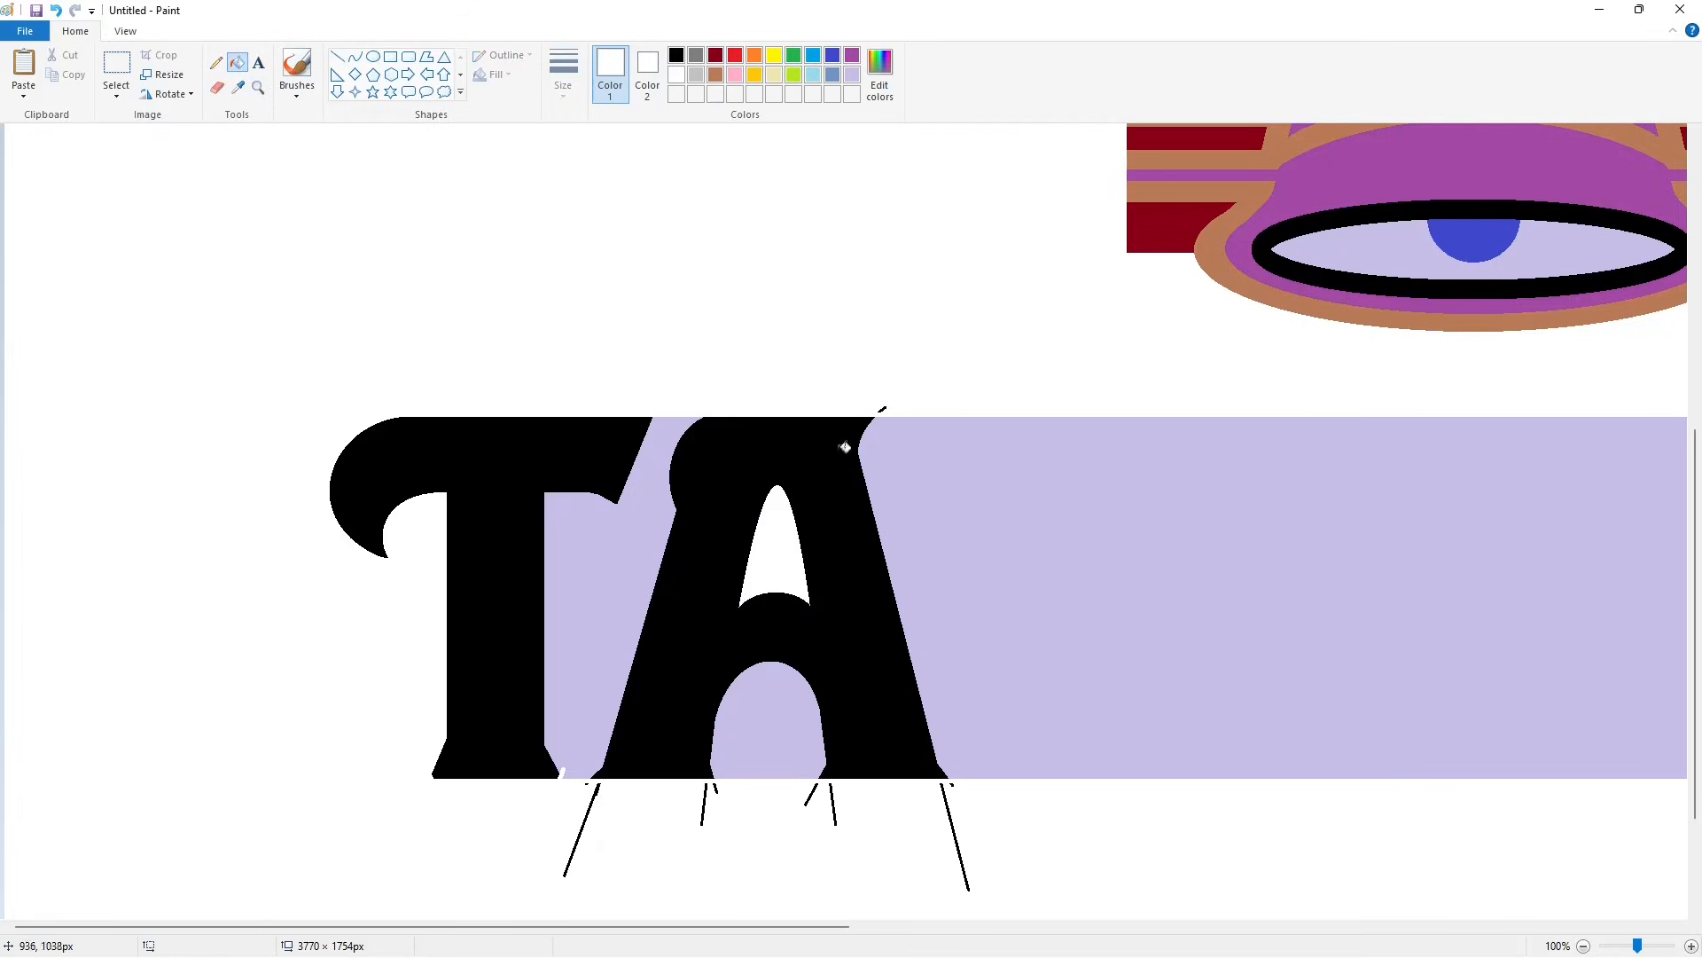
{"action": "left_click", "coordinate": [770, 713]}
{"action": "left_click", "coordinate": [502, 613]}
{"action": "key", "text": "ctrl+z"}
{"action": "left_click", "coordinate": [585, 701]}
Step: Fill the leftover line ends below the A with white and trim the letter's sharp corners with short white lines
{"action": "left_click", "coordinate": [592, 803]}
{"action": "left_click", "coordinate": [705, 794]}
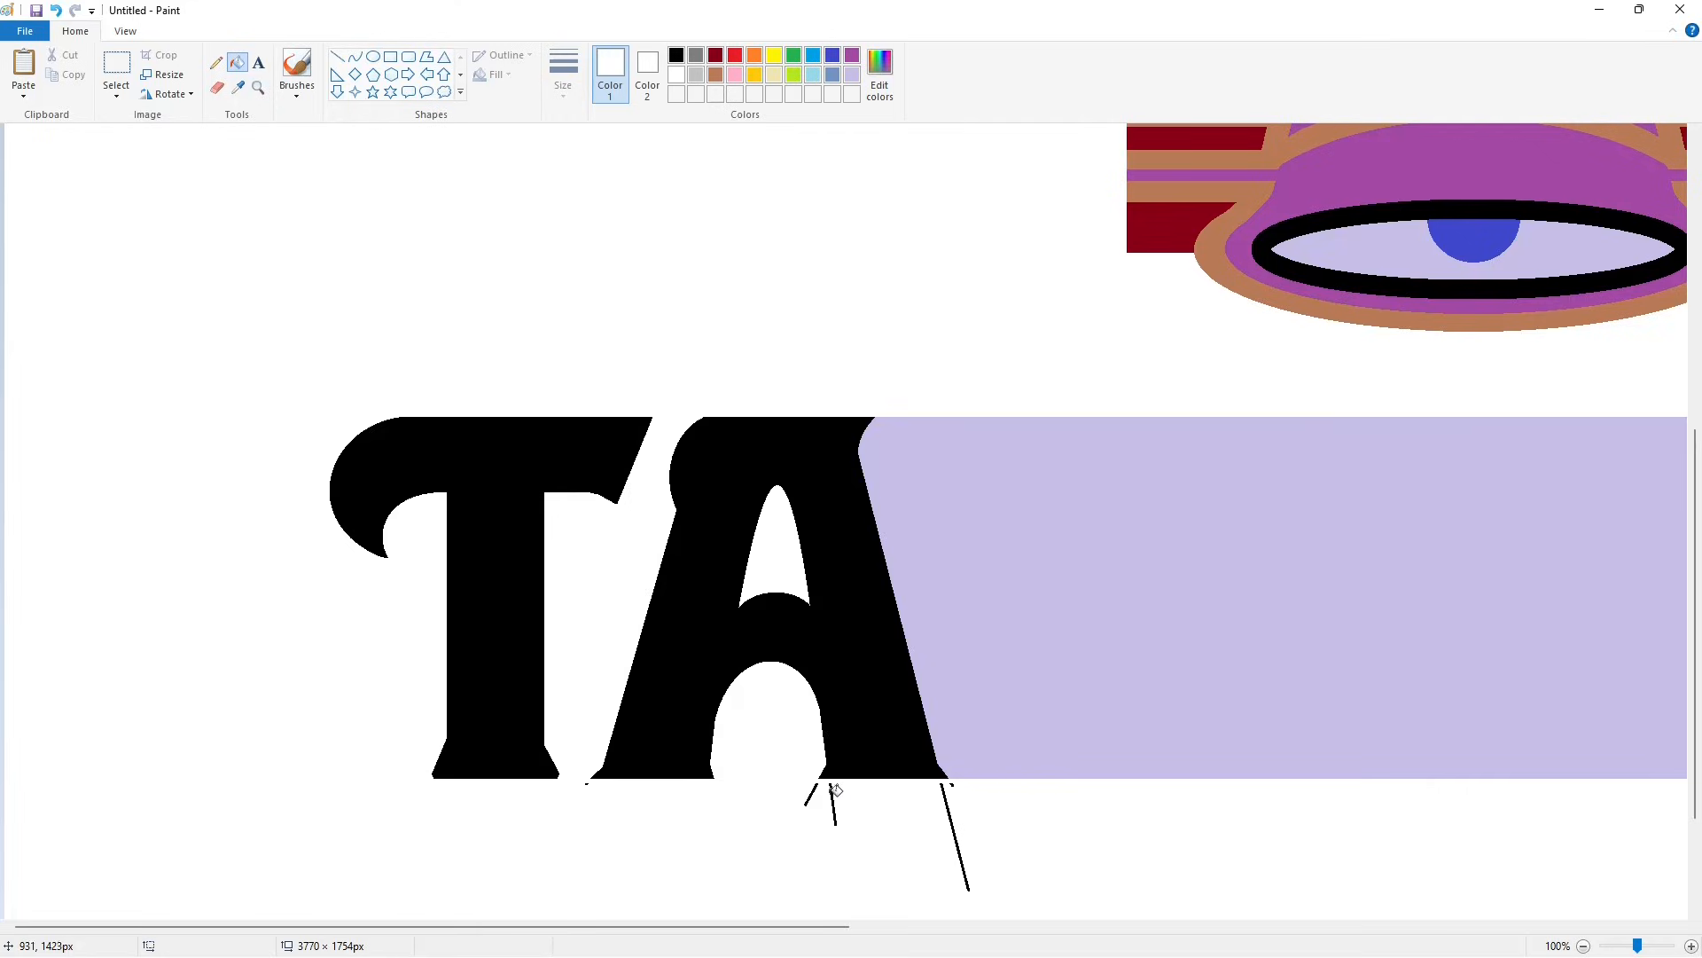
{"action": "left_click", "coordinate": [952, 812]}
{"action": "left_click", "coordinate": [337, 56]}
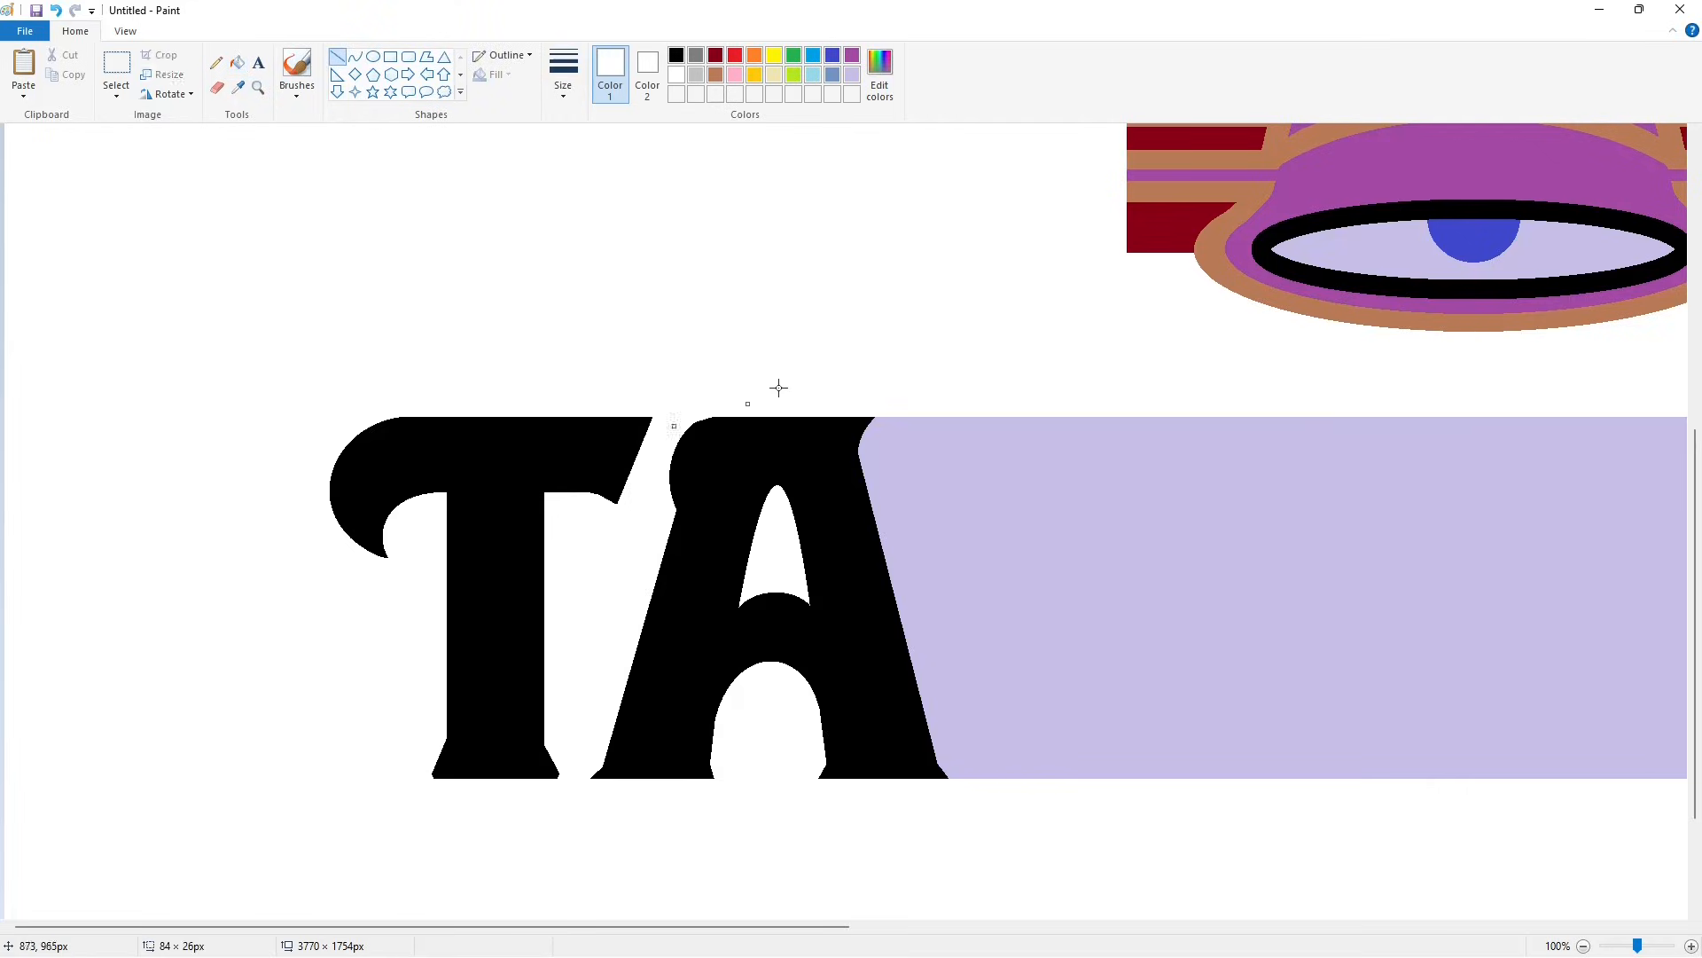
{"action": "left_click_drag", "start_coordinate": [955, 765], "coordinate": [937, 807]}
{"action": "left_click_drag", "start_coordinate": [875, 435], "coordinate": [868, 394]}
Step: Draw thin vertical black lines for the outer left, outer right and inner left edges of a letter C beside the A
{"action": "scroll", "coordinate": [1313, 752], "scroll_direction": "down", "scroll_amount": 1}
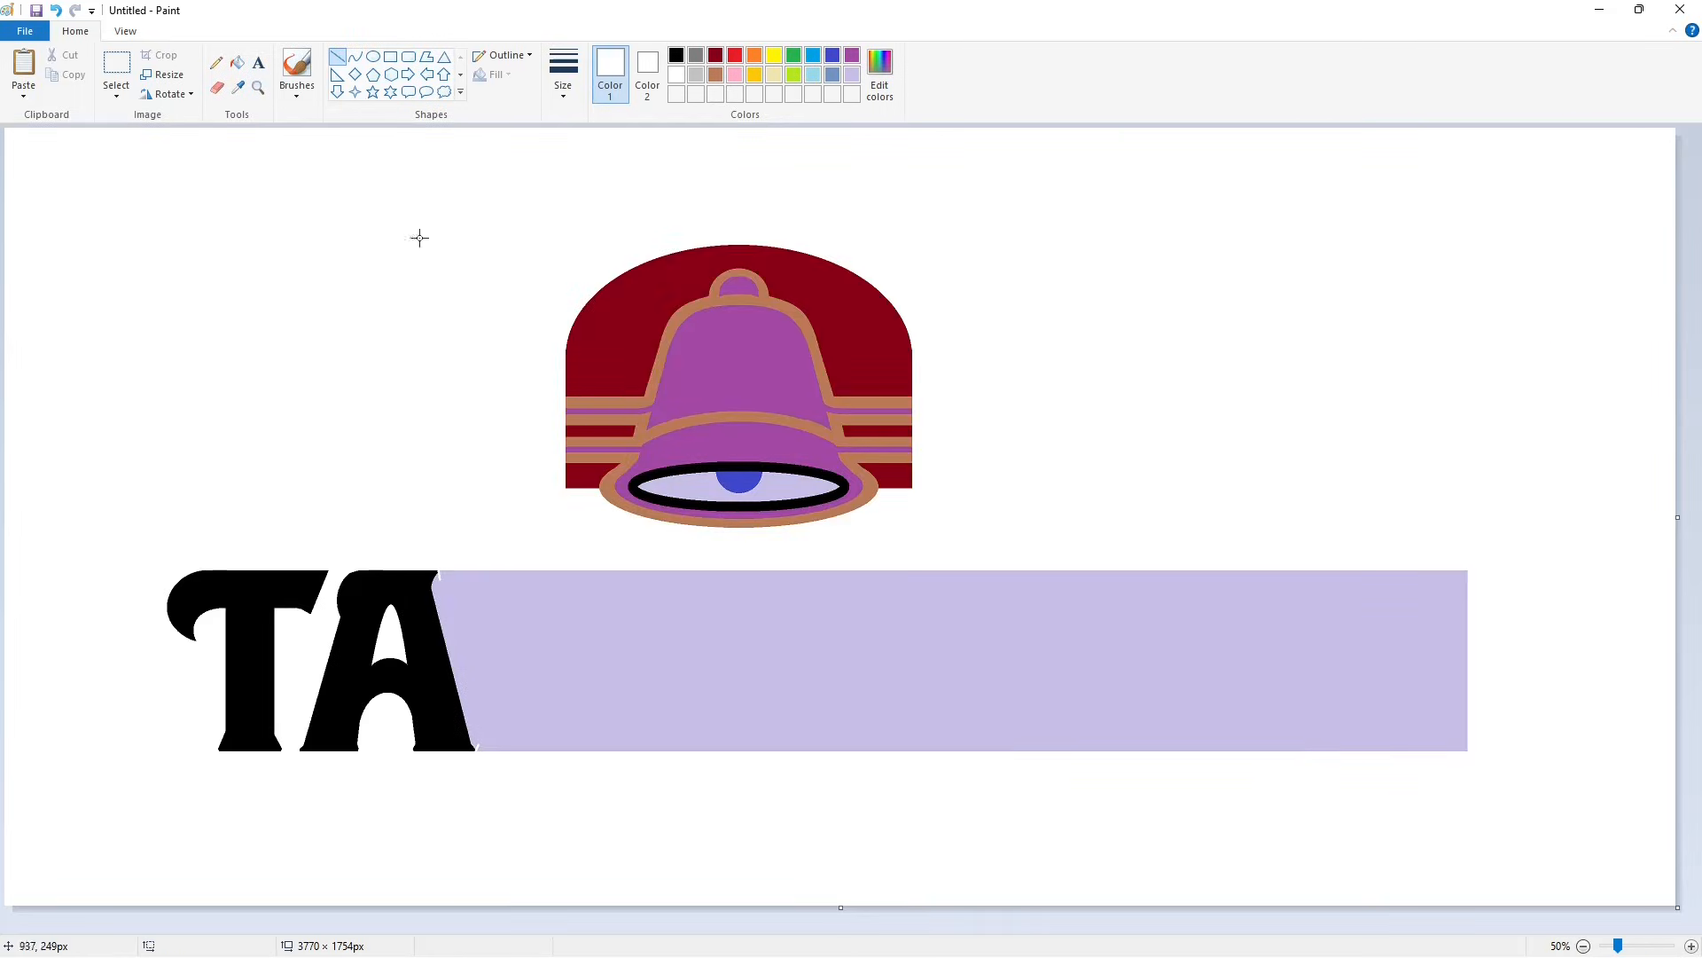
{"action": "left_click", "coordinate": [563, 76]}
{"action": "left_click", "coordinate": [594, 166]}
{"action": "left_click", "coordinate": [676, 56]}
{"action": "left_click_drag", "start_coordinate": [477, 535], "coordinate": [477, 830]}
{"action": "left_click", "coordinate": [601, 731]}
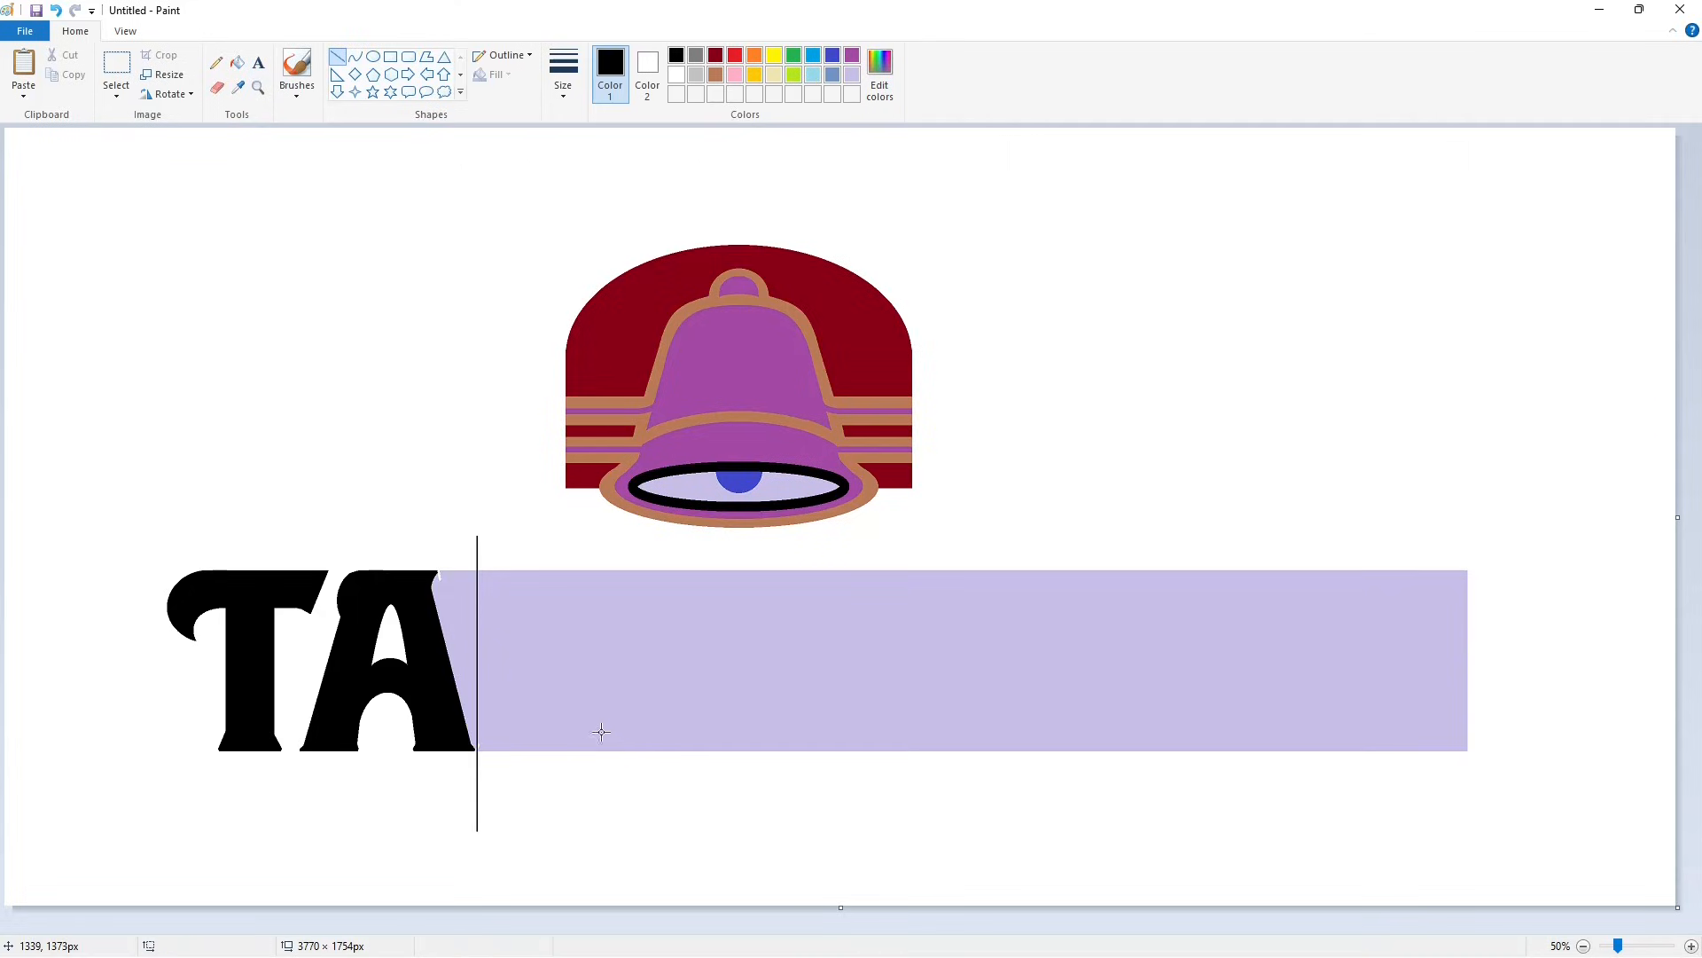
{"action": "left_click_drag", "start_coordinate": [594, 557], "coordinate": [616, 834]}
{"action": "left_click_drag", "start_coordinate": [524, 598], "coordinate": [524, 722]}
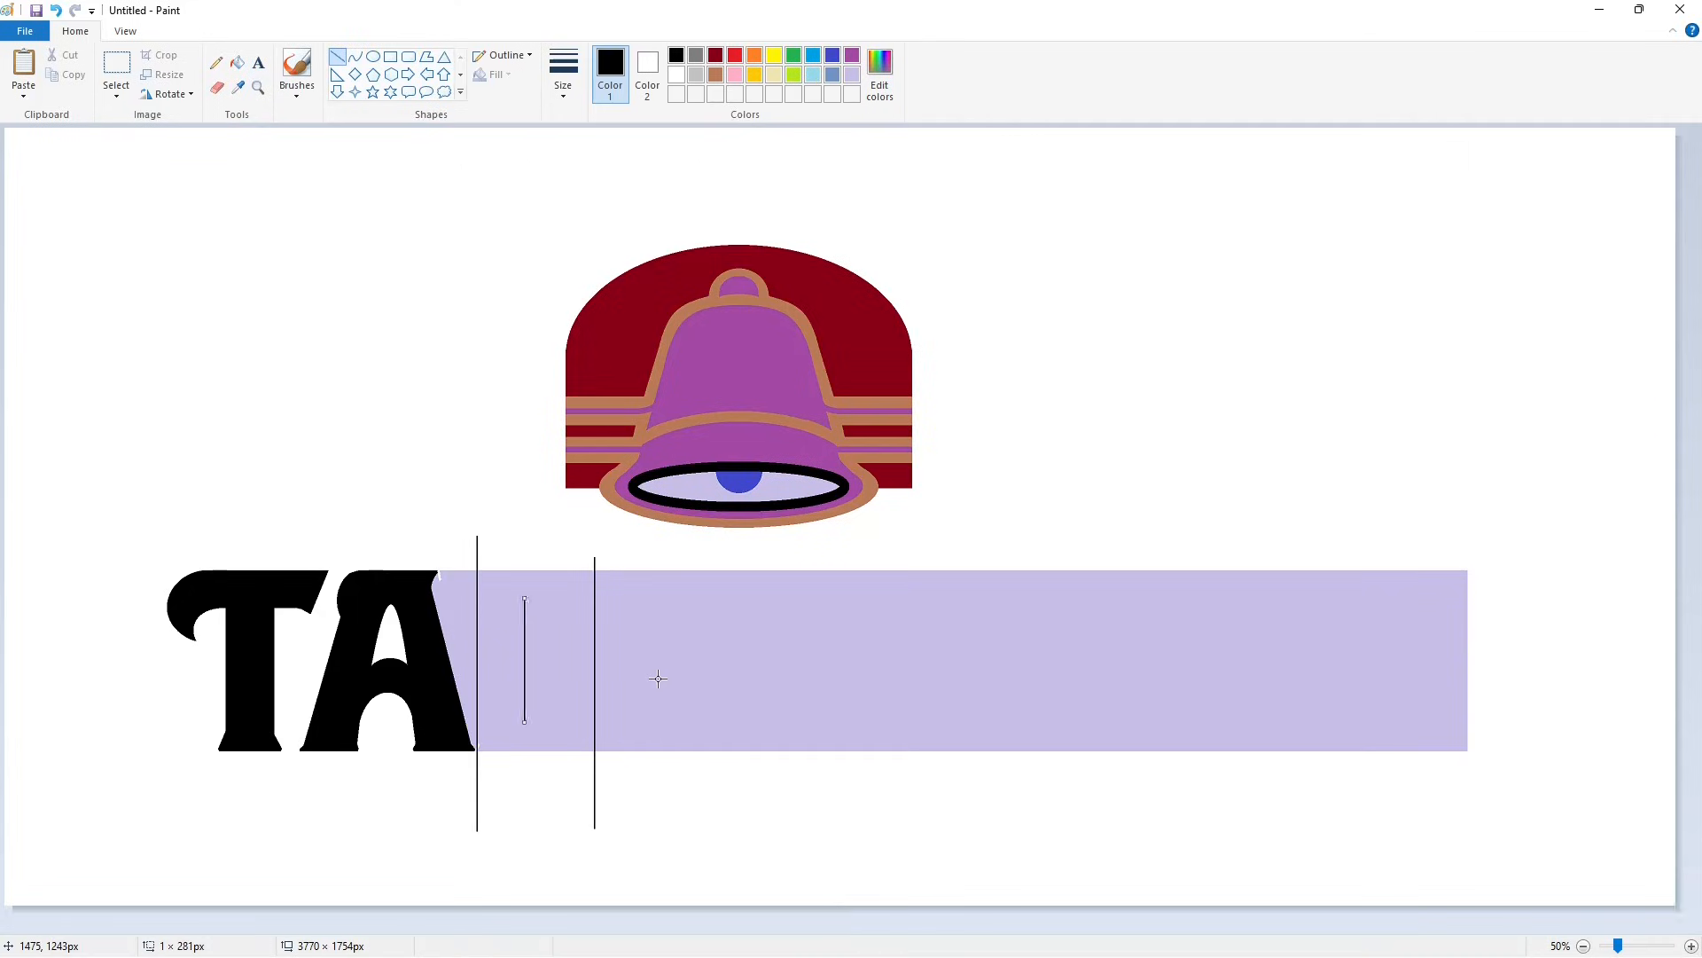
{"action": "left_click", "coordinate": [658, 679]}
Step: Complete the C's outline with curved inner edges and slanted end lines at the upper and lower arms
{"action": "mouse_move", "coordinate": [516, 613]}
{"action": "left_mouse_down"}
{"action": "mouse_move", "coordinate": [596, 612]}
{"action": "mouse_move", "coordinate": [573, 612]}
{"action": "left_mouse_up"}
{"action": "key", "text": "ctrl+z"}
{"action": "left_click", "coordinate": [356, 58]}
{"action": "left_click_drag", "start_coordinate": [534, 606], "coordinate": [596, 557]}
{"action": "mouse_move", "coordinate": [524, 690]}
{"action": "left_mouse_down"}
{"action": "mouse_move", "coordinate": [585, 706]}
{"action": "mouse_move", "coordinate": [532, 718]}
{"action": "mouse_move", "coordinate": [570, 780]}
{"action": "left_mouse_up"}
{"action": "left_click", "coordinate": [532, 718]}
{"action": "left_click", "coordinate": [730, 703]}
{"action": "left_click", "coordinate": [338, 57]}
{"action": "left_click", "coordinate": [745, 725]}
Step: Fill the body of the C with black and recolour it purple together with its connected outlines
{"action": "left_click", "coordinate": [237, 63]}
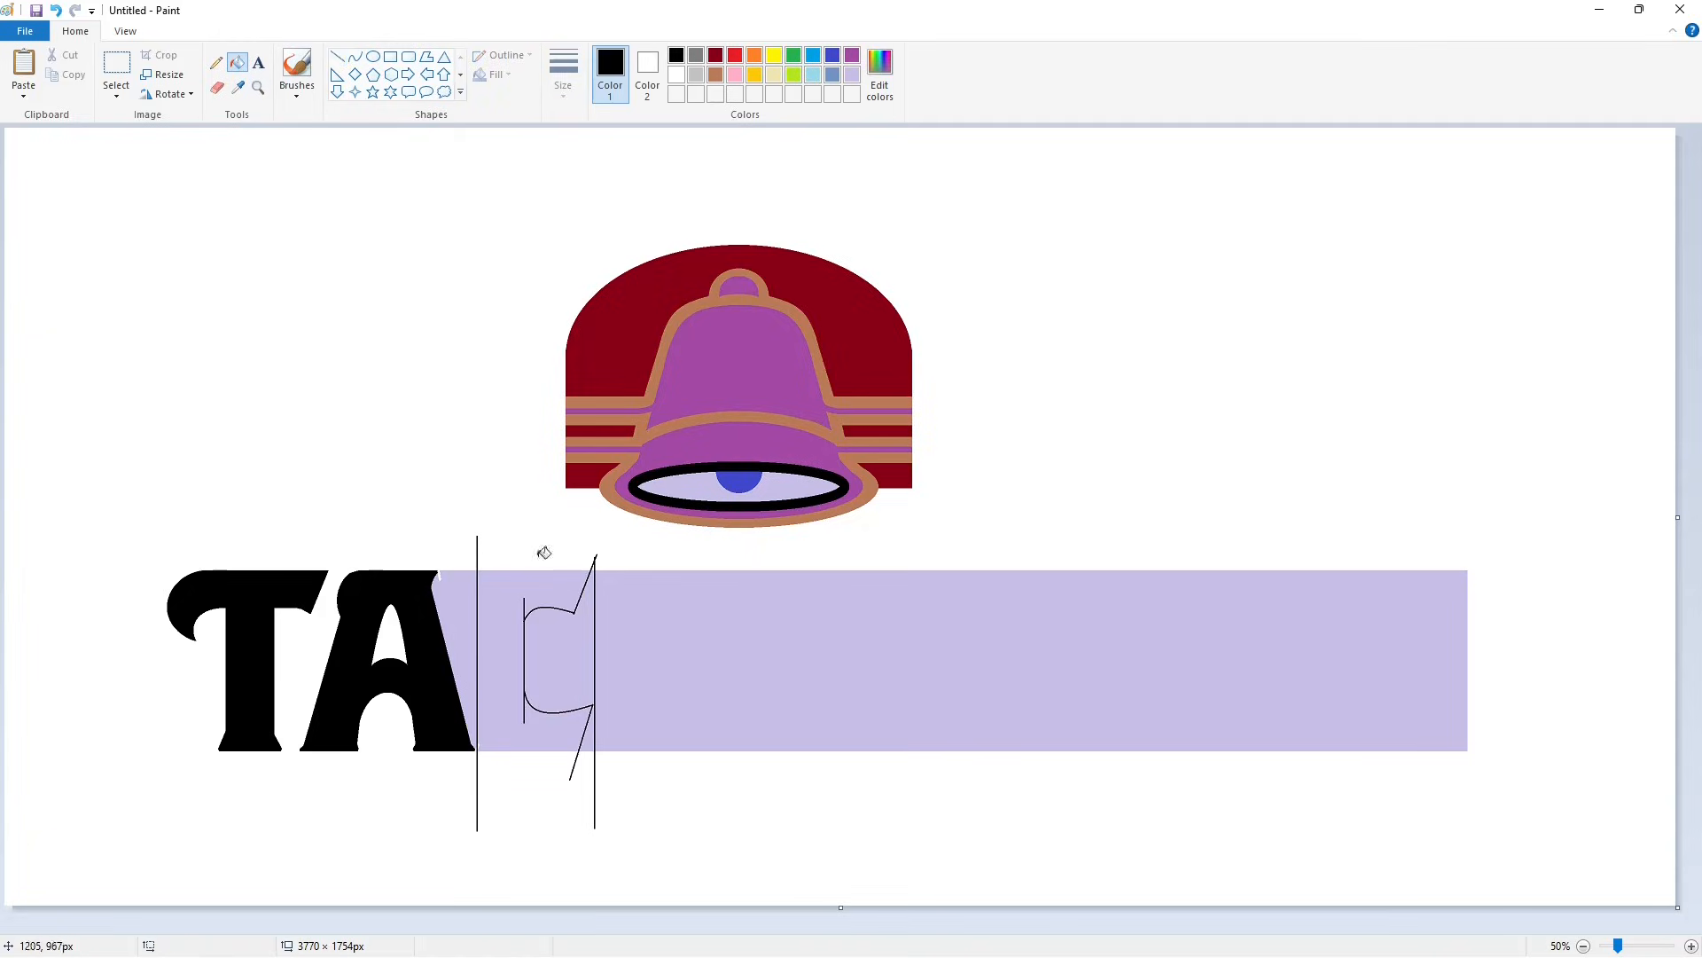
{"action": "left_click", "coordinate": [511, 659]}
{"action": "left_click", "coordinate": [1653, 946]}
{"action": "scroll", "coordinate": [809, 899], "scroll_direction": "down", "scroll_amount": 5}
{"action": "left_click_drag", "start_coordinate": [809, 927], "coordinate": [946, 927]}
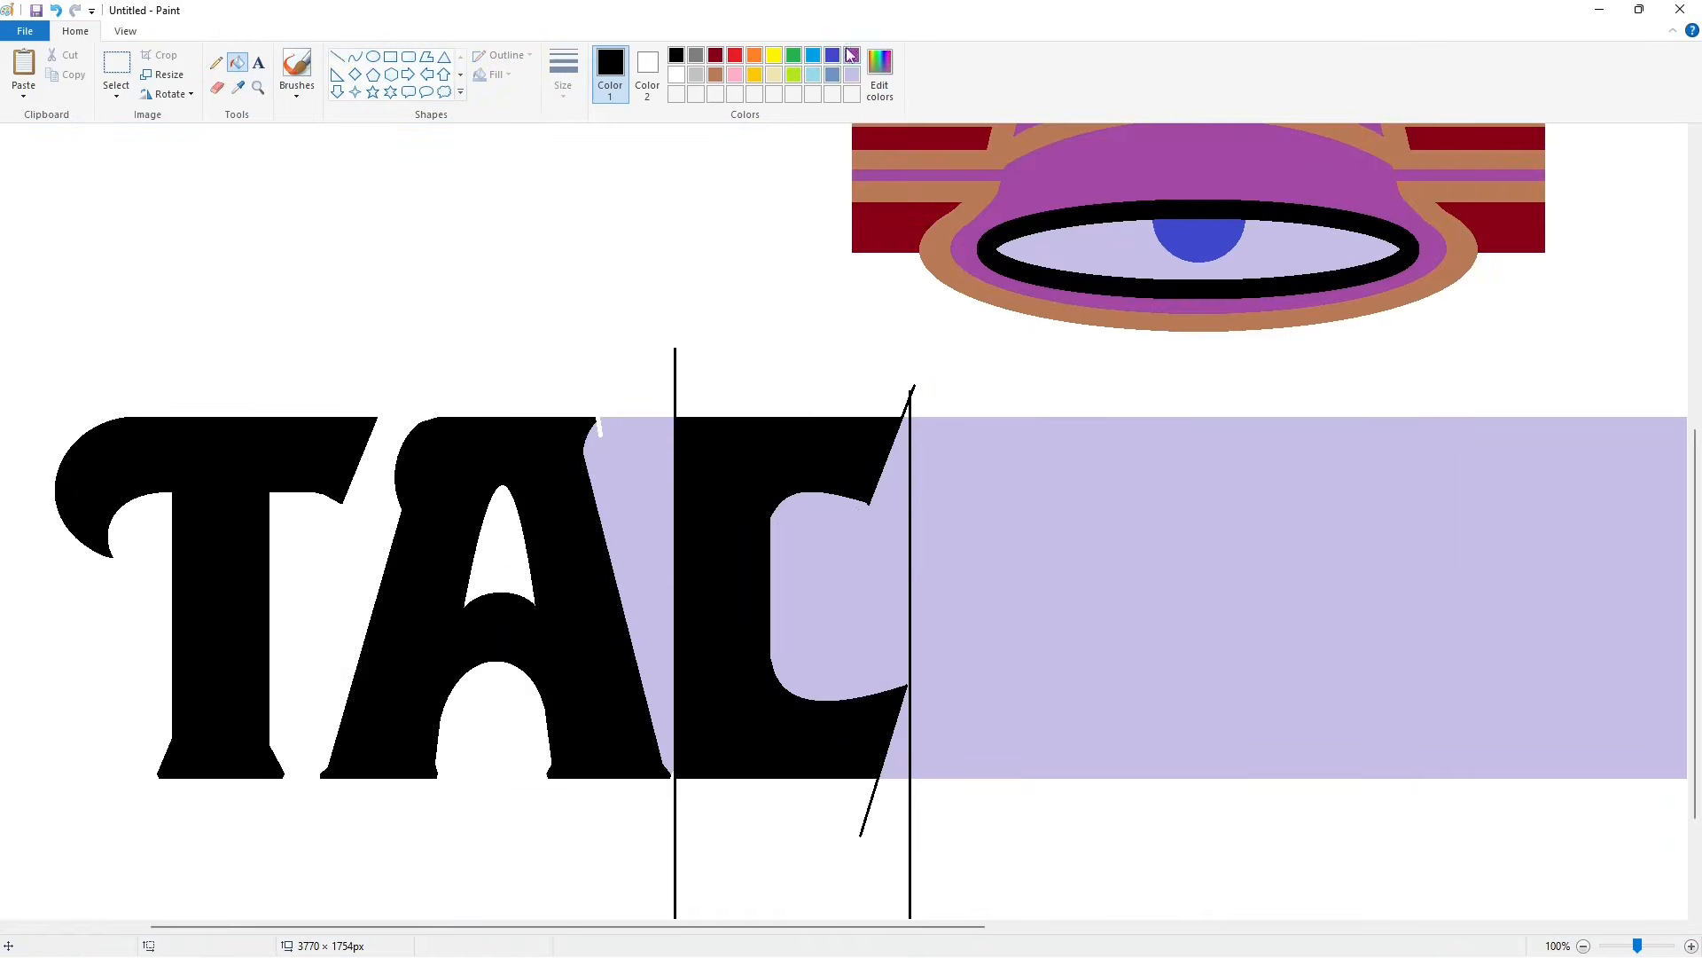
{"action": "left_click", "coordinate": [851, 55]}
{"action": "left_click", "coordinate": [758, 479]}
Step: Draw a smaller and a larger black-outlined circle in the blank area left of the bell emblem
{"action": "left_click", "coordinate": [1584, 946]}
{"action": "left_click", "coordinate": [374, 56]}
{"action": "left_click", "coordinate": [677, 55]}
{"action": "mouse_move", "coordinate": [477, 572]}
{"action": "left_mouse_down"}
{"action": "mouse_move", "coordinate": [553, 653]}
{"action": "mouse_move", "coordinate": [543, 738]}
{"action": "mouse_move", "coordinate": [285, 302]}
{"action": "left_mouse_up"}
{"action": "left_click", "coordinate": [340, 234]}
{"action": "mouse_move", "coordinate": [483, 669]}
{"action": "left_mouse_down"}
{"action": "mouse_move", "coordinate": [574, 753]}
{"action": "mouse_move", "coordinate": [511, 700]}
{"action": "left_mouse_up"}
{"action": "left_click_drag", "start_coordinate": [567, 660], "coordinate": [394, 231]}
{"action": "left_click", "coordinate": [508, 285]}
Step: Break both circles with the eraser and fill the unwanted segments with white, keeping the upper-left and lower-left arcs
{"action": "left_click", "coordinate": [216, 87]}
{"action": "left_click_drag", "start_coordinate": [265, 238], "coordinate": [280, 239]}
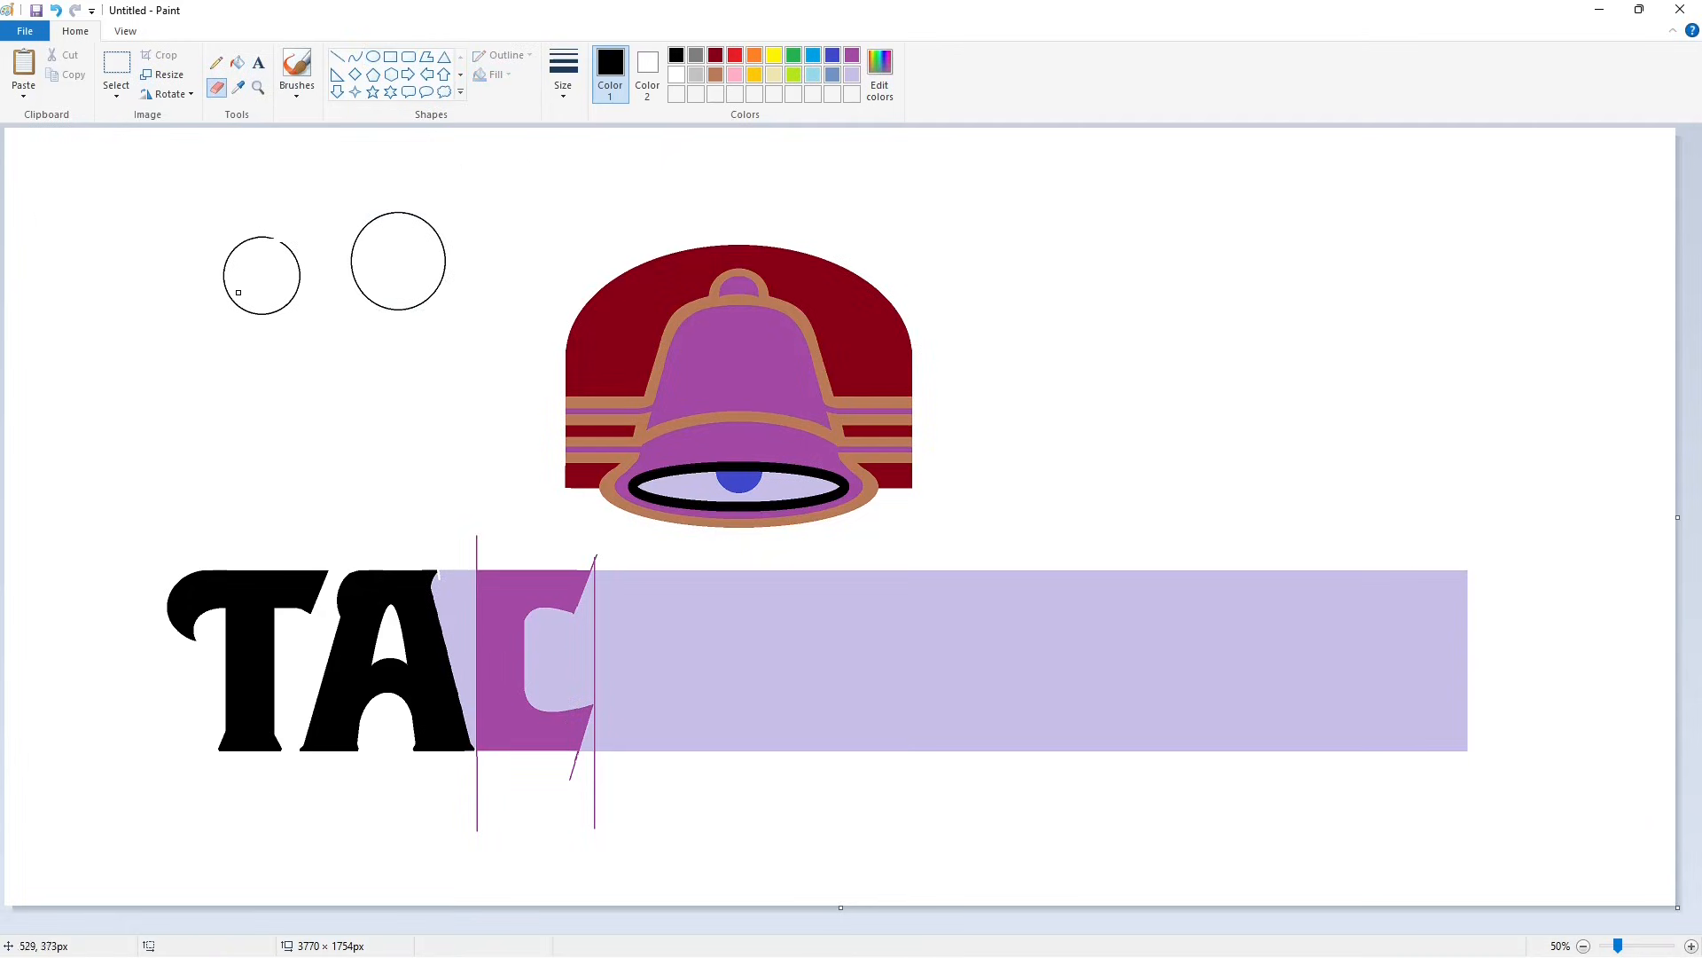
{"action": "left_click", "coordinate": [676, 75]}
{"action": "left_click", "coordinate": [237, 62]}
{"action": "left_click", "coordinate": [444, 256]}
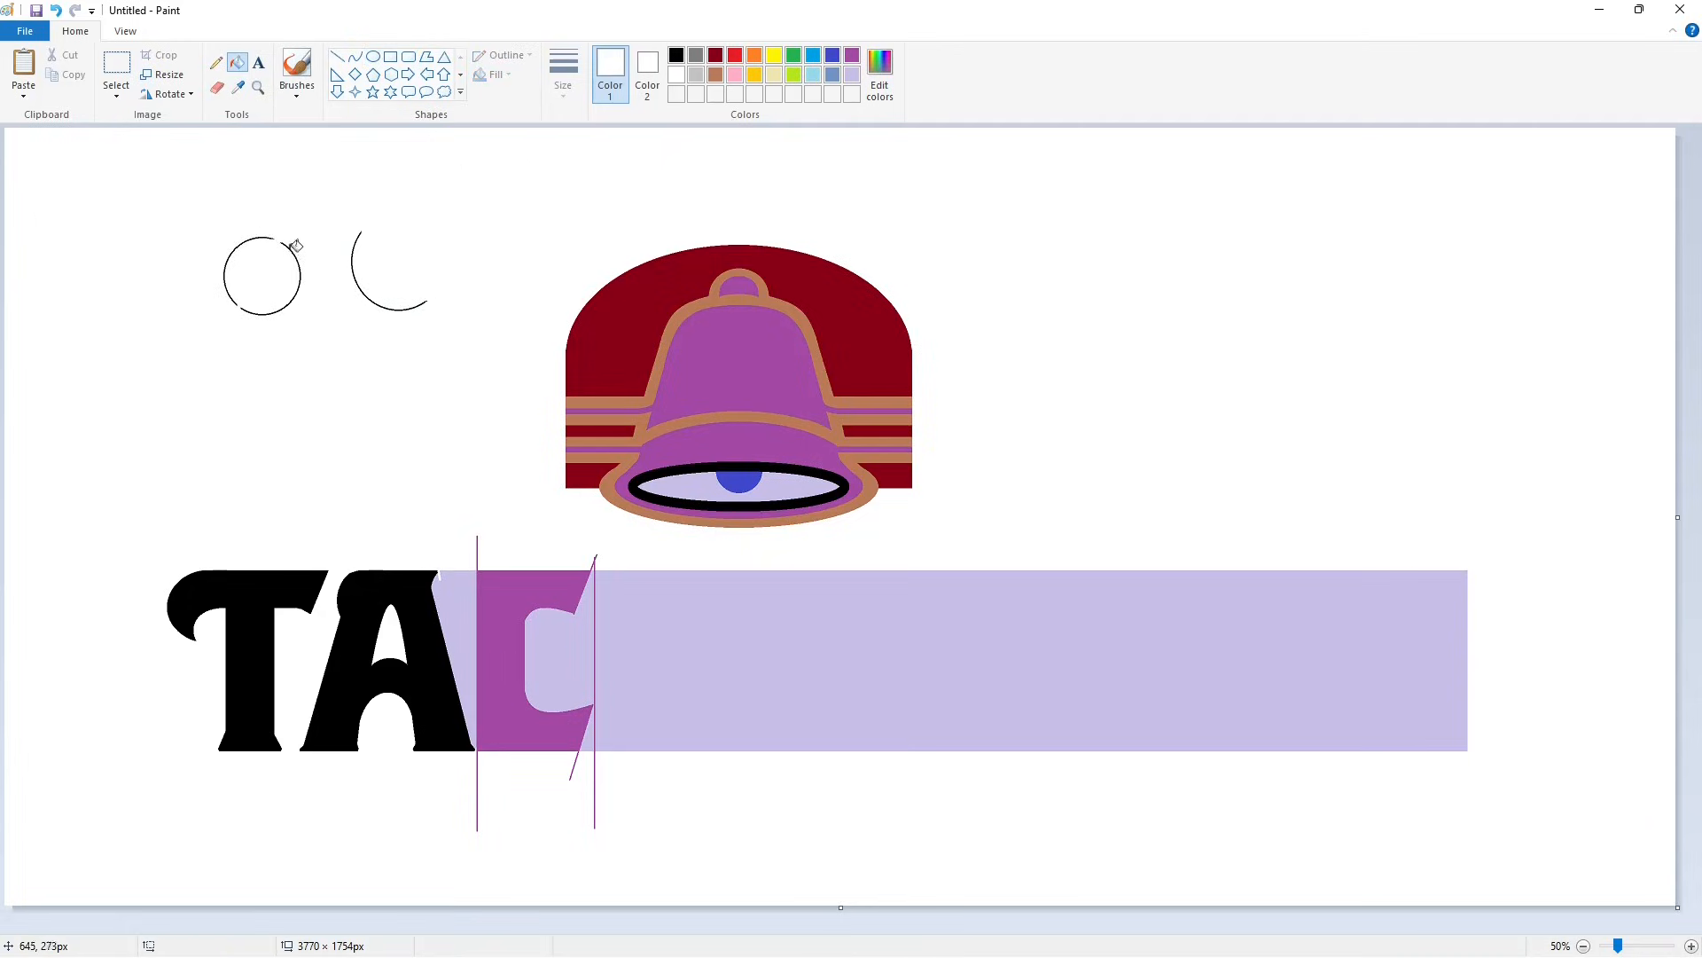
{"action": "left_click", "coordinate": [301, 255]}
Step: Copy the smaller arc onto the C's upper left corner and nudge it left to meet the letter's outer edge
{"action": "left_click", "coordinate": [116, 67]}
{"action": "left_click_drag", "start_coordinate": [184, 196], "coordinate": [333, 366]}
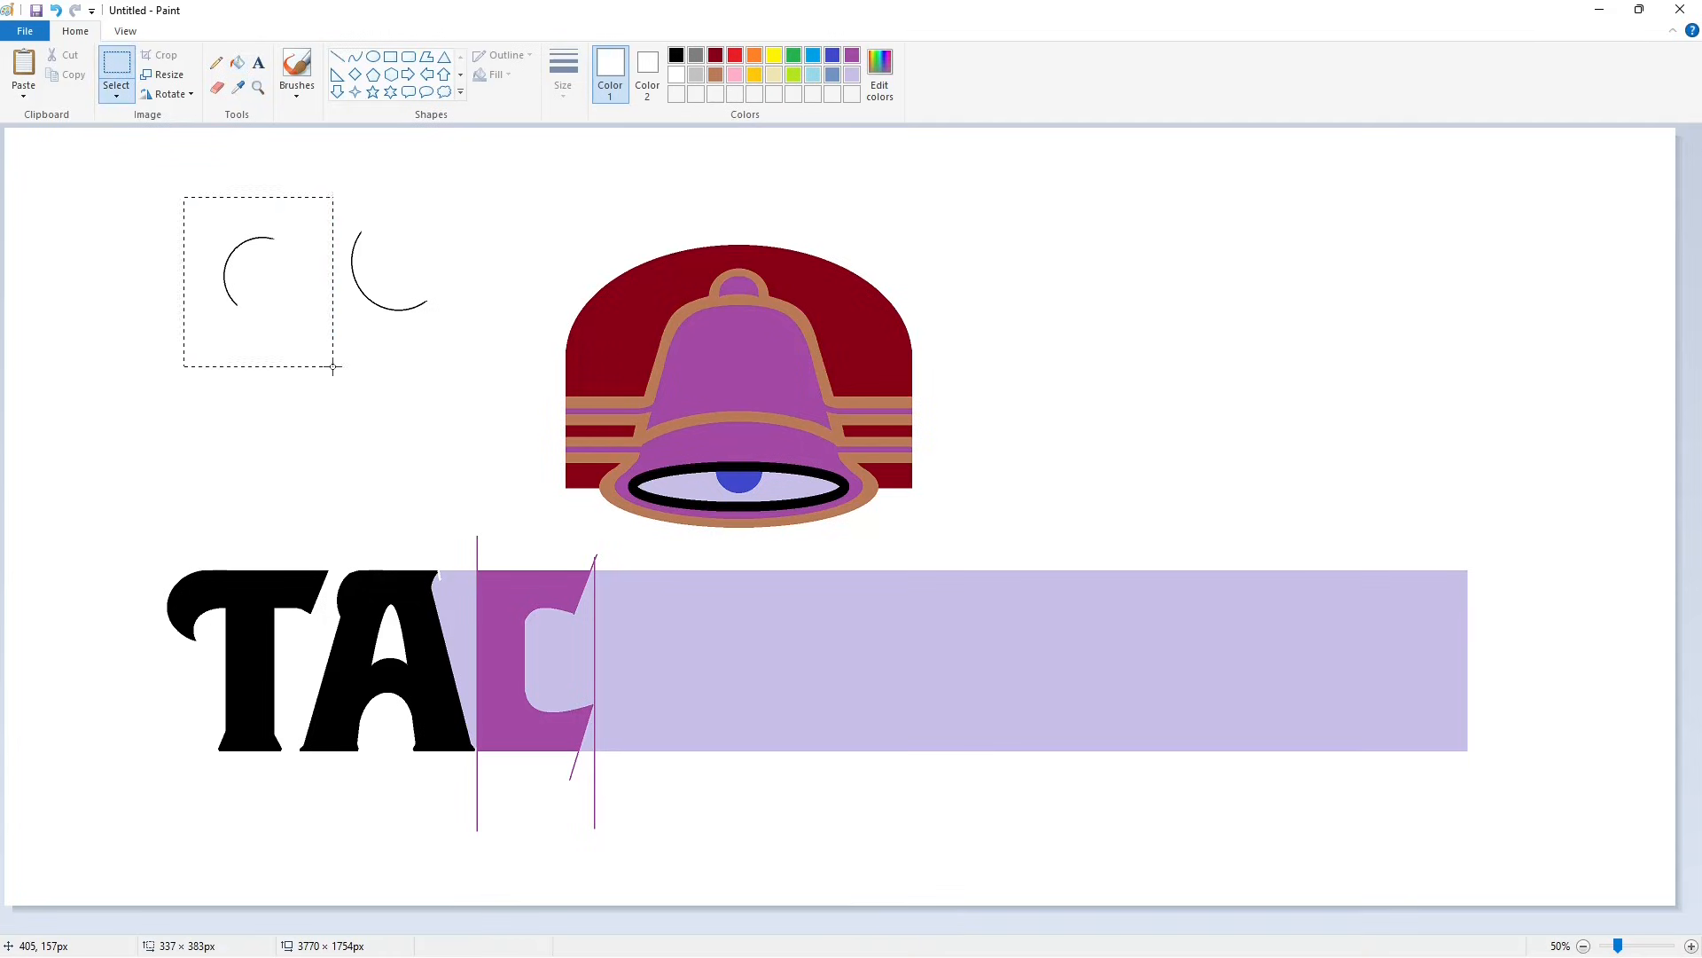
{"action": "left_click", "coordinate": [1691, 946]}
{"action": "scroll", "coordinate": [1152, 842], "scroll_direction": "down", "scroll_amount": 1}
{"action": "left_click_drag", "start_coordinate": [563, 926], "coordinate": [798, 927]}
{"action": "scroll", "coordinate": [786, 722], "scroll_direction": "down", "scroll_amount": 2}
{"action": "key", "text": "ctrl+v"}
{"action": "left_click_drag", "start_coordinate": [175, 276], "coordinate": [590, 489]}
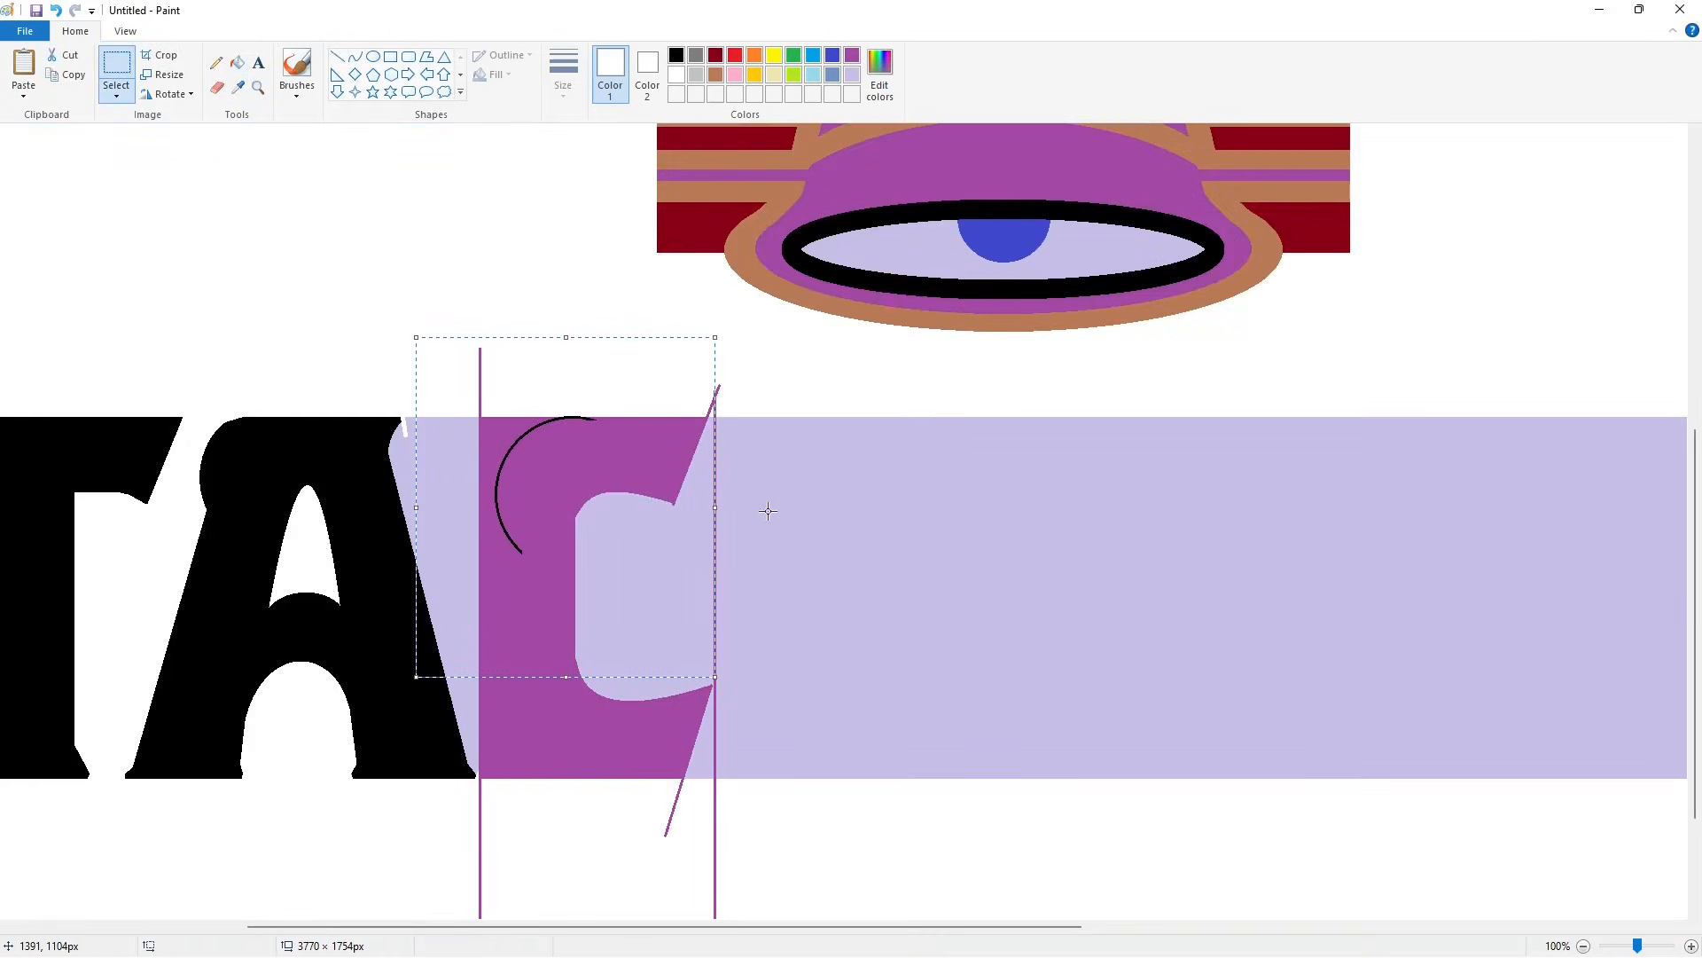
{"action": "key", "text": "Left"}
{"action": "key", "text": "Left"}
{"action": "key", "text": "Left"}
{"action": "key", "text": "Left"}
{"action": "key", "text": "Left"}
{"action": "key", "text": "Left"}
{"action": "key", "text": "Left"}
{"action": "key", "text": "Left"}
{"action": "key", "text": "Left"}
{"action": "key", "text": "Left"}
{"action": "key", "text": "Left"}
{"action": "key", "text": "Left"}
{"action": "key", "text": "Left"}
{"action": "key", "text": "Left"}
{"action": "key", "text": "Left"}
{"action": "key", "text": "Left"}
{"action": "key", "text": "Left"}
{"action": "key", "text": "Left"}
{"action": "left_click", "coordinate": [768, 510]}
Step: Round the C's upper left corner by filling outside the arc with white and the arc with purple, and whiten the gap beside the A
{"action": "left_click", "coordinate": [237, 62]}
{"action": "left_click", "coordinate": [490, 429]}
{"action": "left_click", "coordinate": [852, 55]}
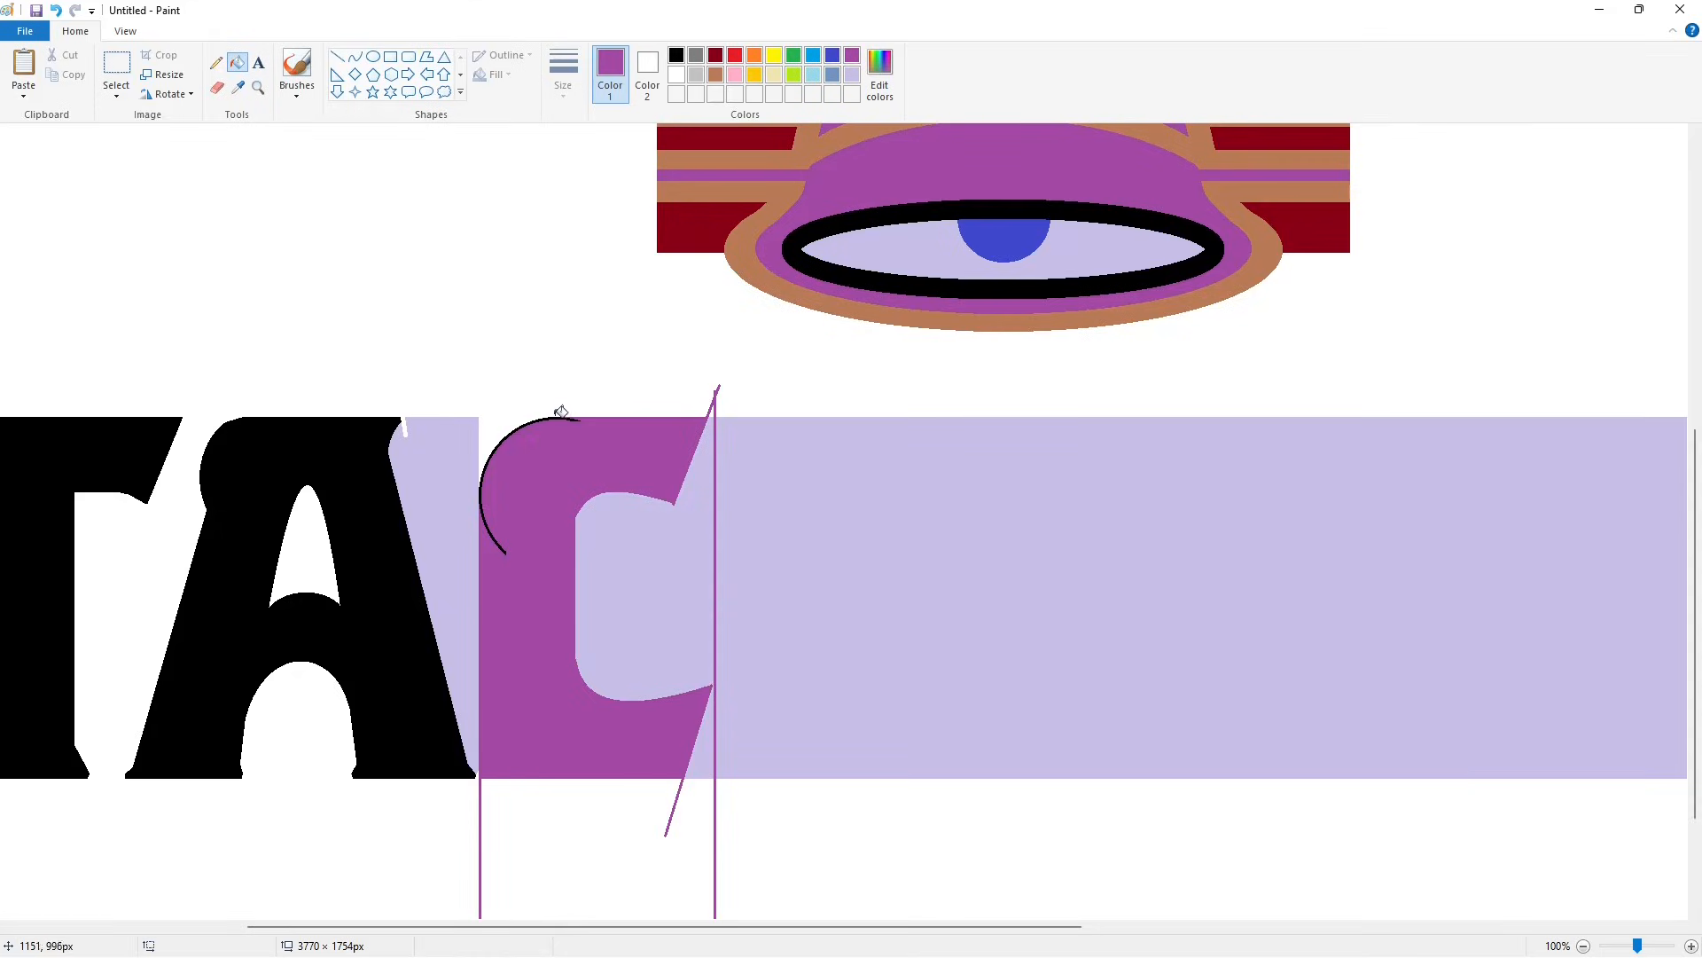
{"action": "left_click", "coordinate": [574, 418]}
{"action": "left_click", "coordinate": [676, 75]}
{"action": "left_click", "coordinate": [452, 526]}
{"action": "left_click", "coordinate": [1584, 946]}
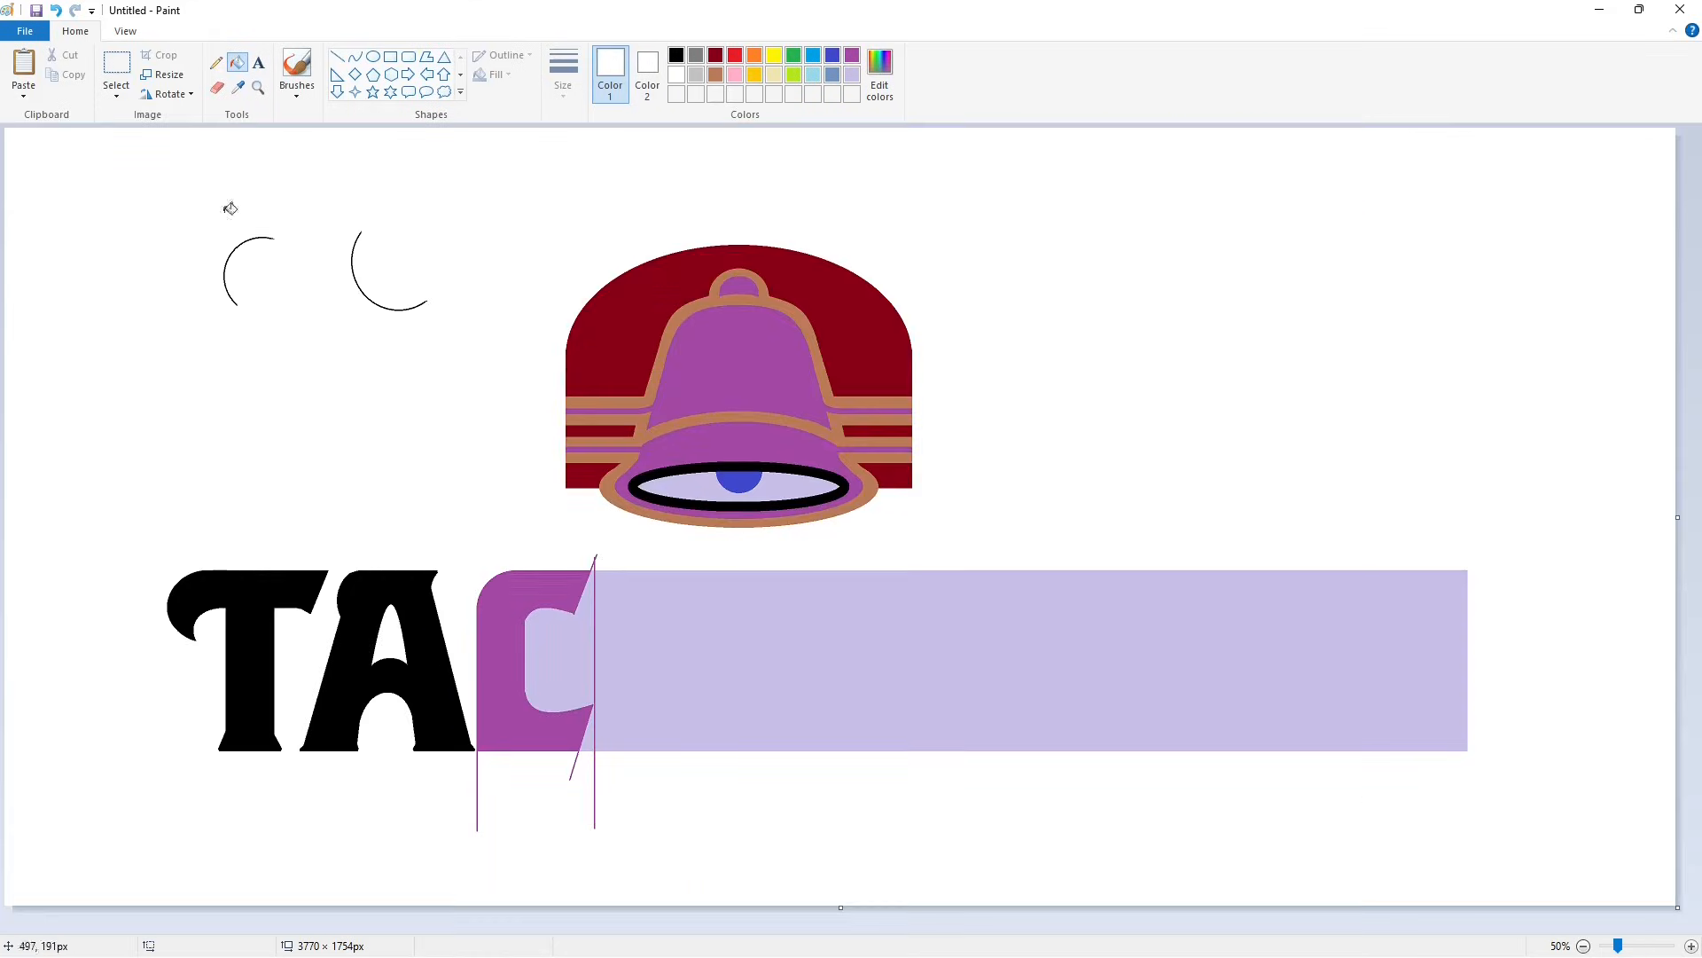
Step: Copy the larger arc onto the C's lower left corner and nudge it to meet the letter's left and bottom edges
{"action": "left_click", "coordinate": [116, 67]}
{"action": "left_click_drag", "start_coordinate": [313, 173], "coordinate": [449, 363]}
{"action": "key", "text": "ctrl+c"}
{"action": "left_click", "coordinate": [1691, 946]}
{"action": "scroll", "coordinate": [1159, 858], "scroll_direction": "down", "scroll_amount": 5}
{"action": "left_click_drag", "start_coordinate": [802, 927], "coordinate": [950, 927]}
{"action": "key", "text": "ctrl+v"}
{"action": "left_click_drag", "start_coordinate": [168, 310], "coordinate": [744, 514]}
{"action": "key", "text": "Left"}
{"action": "key", "text": "Left"}
{"action": "key", "text": "Left"}
{"action": "key", "text": "Left"}
{"action": "key", "text": "Left"}
{"action": "key", "text": "Left"}
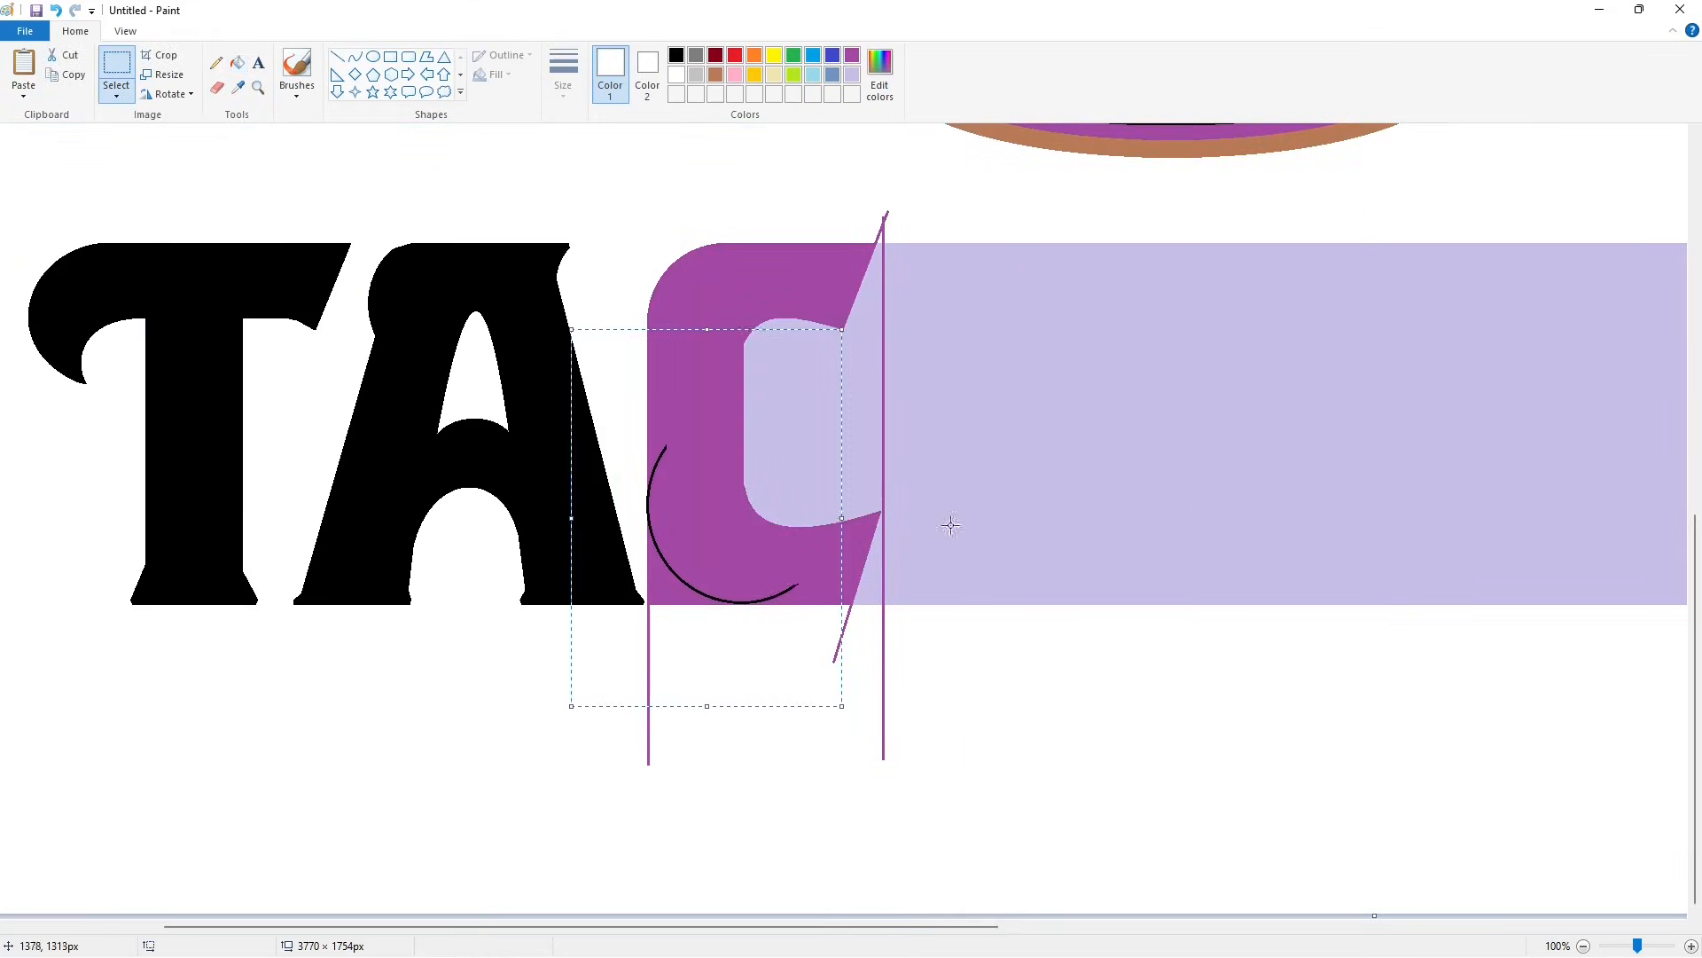
{"action": "key", "text": "Up"}
{"action": "key", "text": "Up"}
Step: Round the C's lower left corner by filling the area outside the arc with white and the arc with purple
{"action": "left_click", "coordinate": [236, 62]}
{"action": "left_click", "coordinate": [661, 576]}
{"action": "left_click", "coordinate": [852, 55]}
{"action": "left_click", "coordinate": [742, 602]}
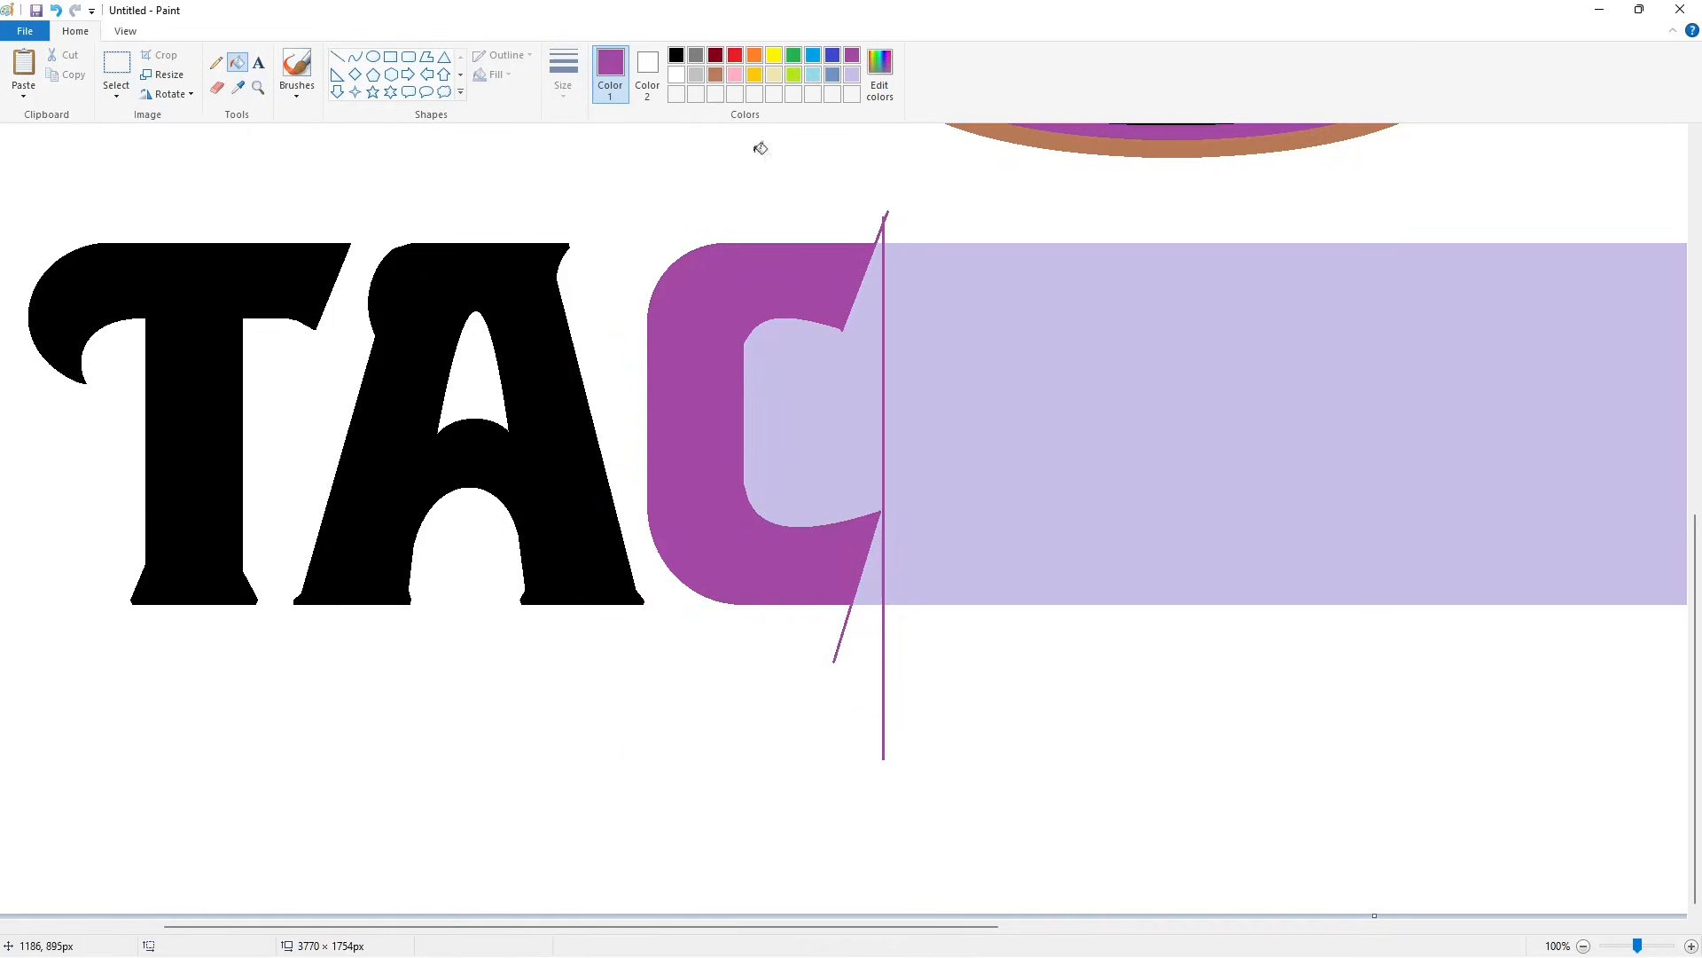
Step: Fill the C with black and draw short white lines along its top and bottom edges to cut off the guide lines
{"action": "left_click", "coordinate": [677, 55]}
{"action": "left_click", "coordinate": [690, 292]}
{"action": "left_click", "coordinate": [338, 57]}
{"action": "left_click_drag", "start_coordinate": [817, 233], "coordinate": [905, 233]}
{"action": "key", "text": "Down"}
{"action": "key", "text": "Down"}
{"action": "key", "text": "Down"}
{"action": "key", "text": "Down"}
{"action": "key", "text": "Down"}
{"action": "key", "text": "Down"}
{"action": "key", "text": "Down"}
{"action": "key", "text": "Down"}
{"action": "key", "text": "Down"}
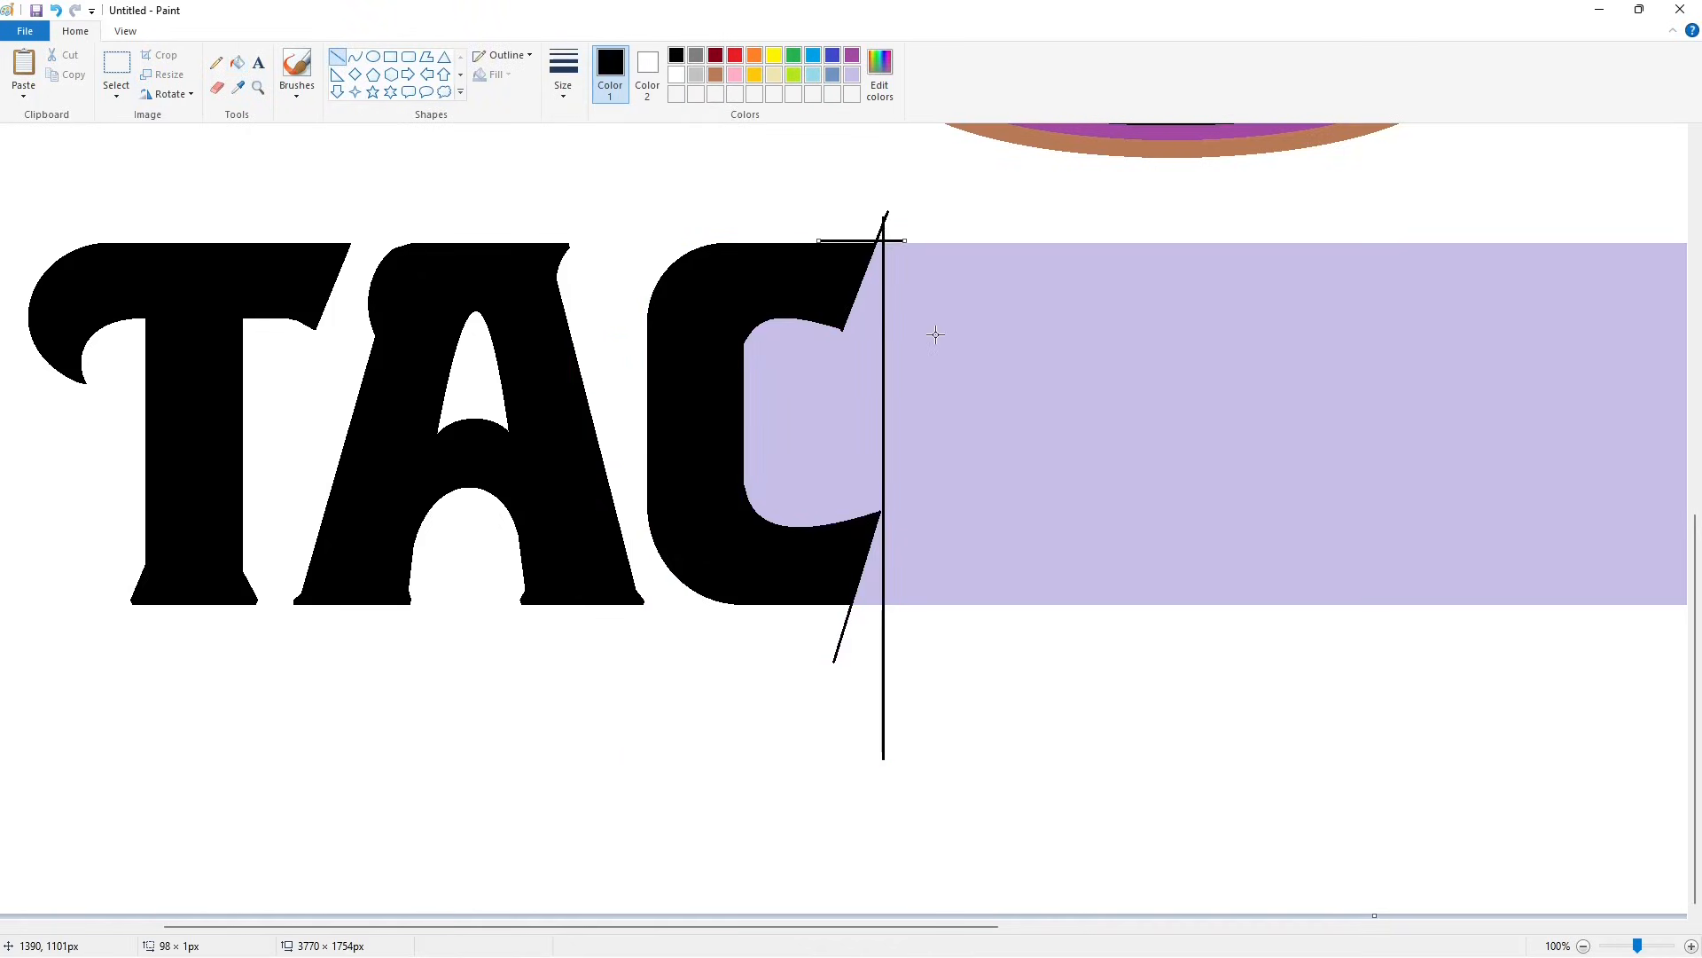
{"action": "left_click", "coordinate": [677, 74]}
{"action": "left_click", "coordinate": [975, 486]}
{"action": "left_click_drag", "start_coordinate": [837, 609], "coordinate": [938, 609]}
Step: Fill the C's interior, the gap at its open side and the leftover guide stubs with white
{"action": "left_click", "coordinate": [237, 62]}
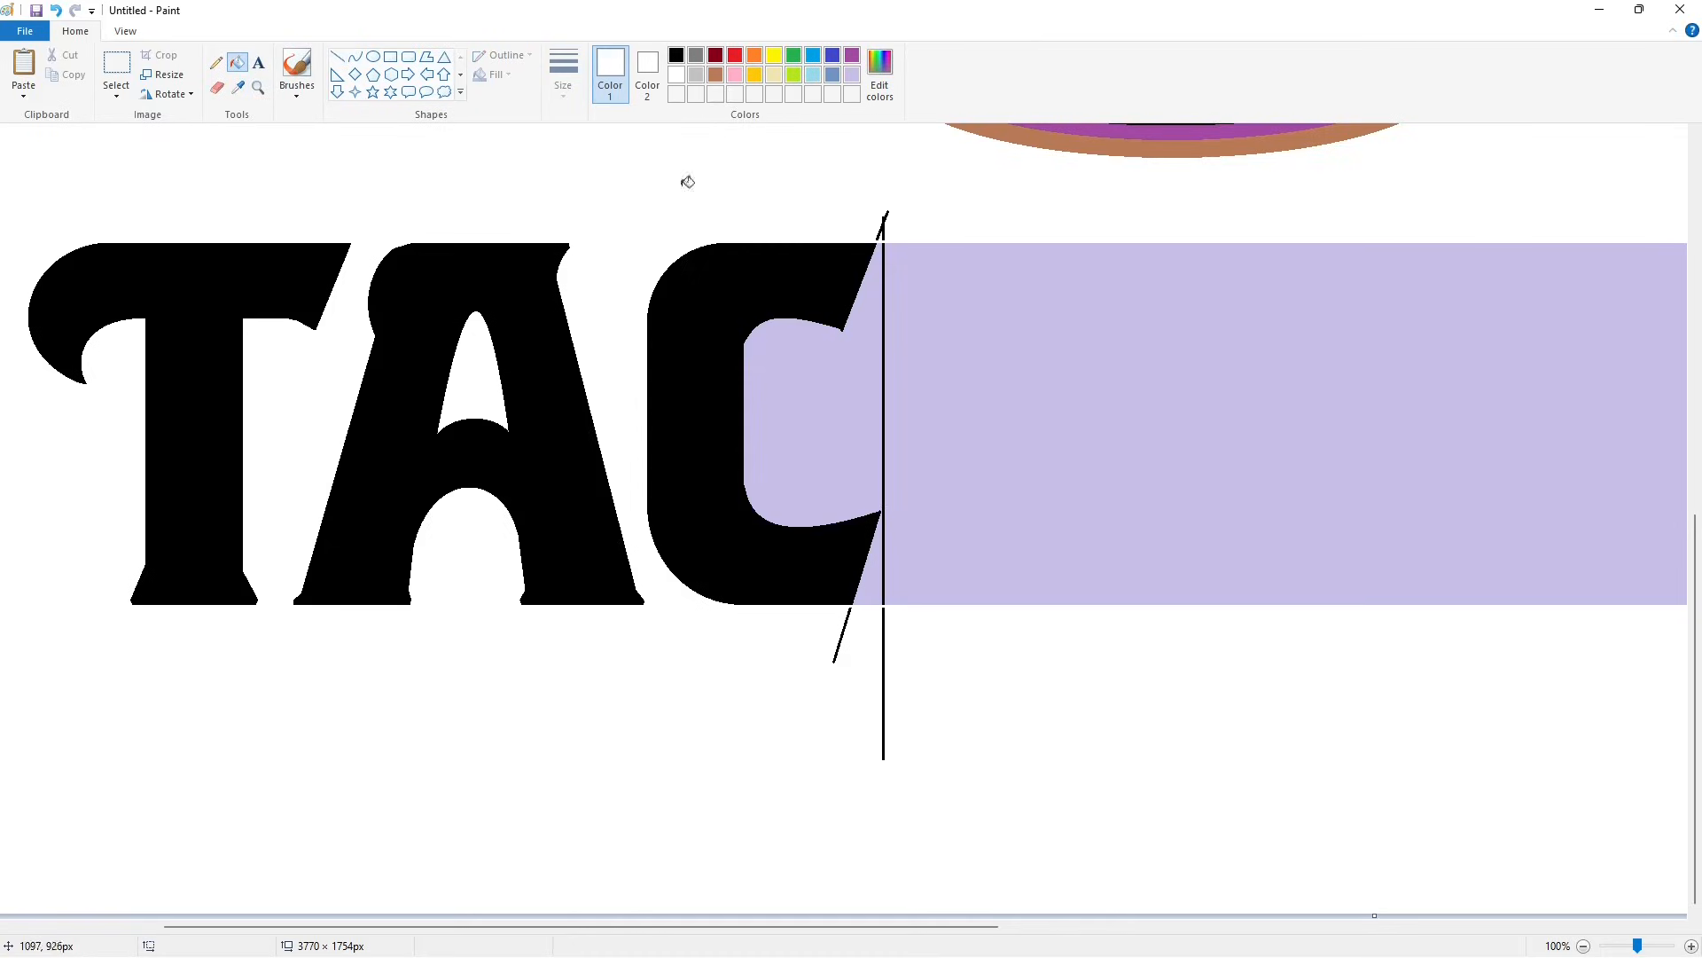
{"action": "left_click", "coordinate": [873, 293]}
{"action": "left_click", "coordinate": [883, 267]}
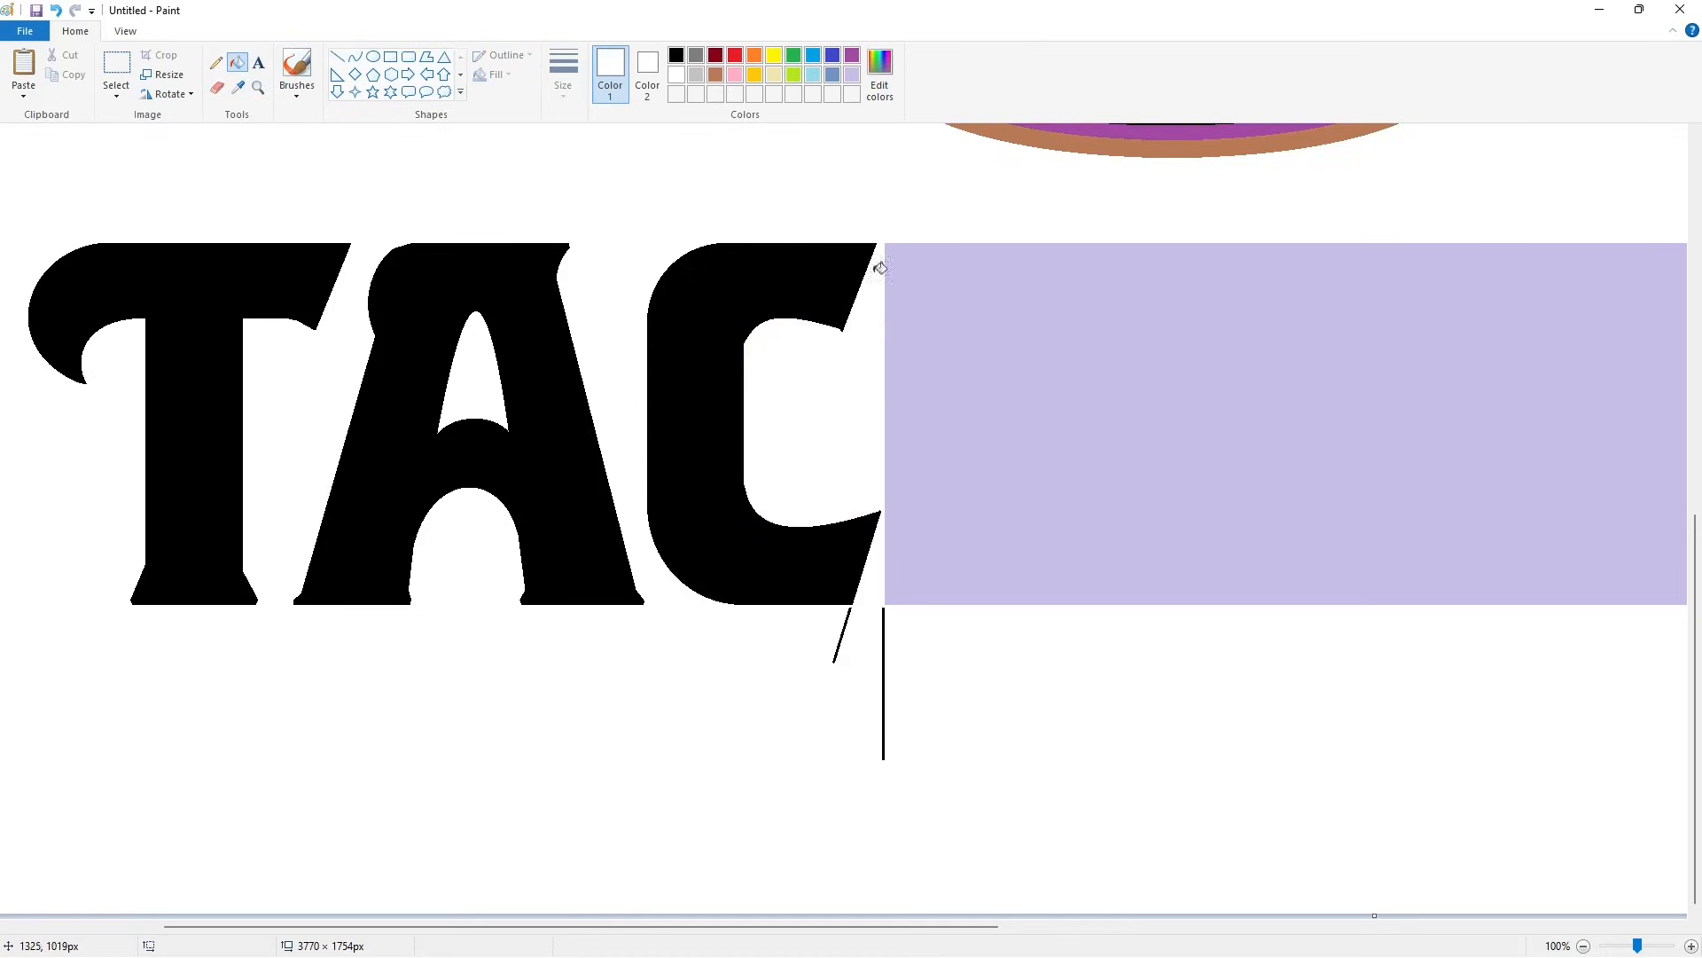
{"action": "left_click", "coordinate": [885, 700]}
Step: Copy the C's left half, about 174 px wide, and place the copy just after the C as the next letter's left half
{"action": "left_click", "coordinate": [116, 67]}
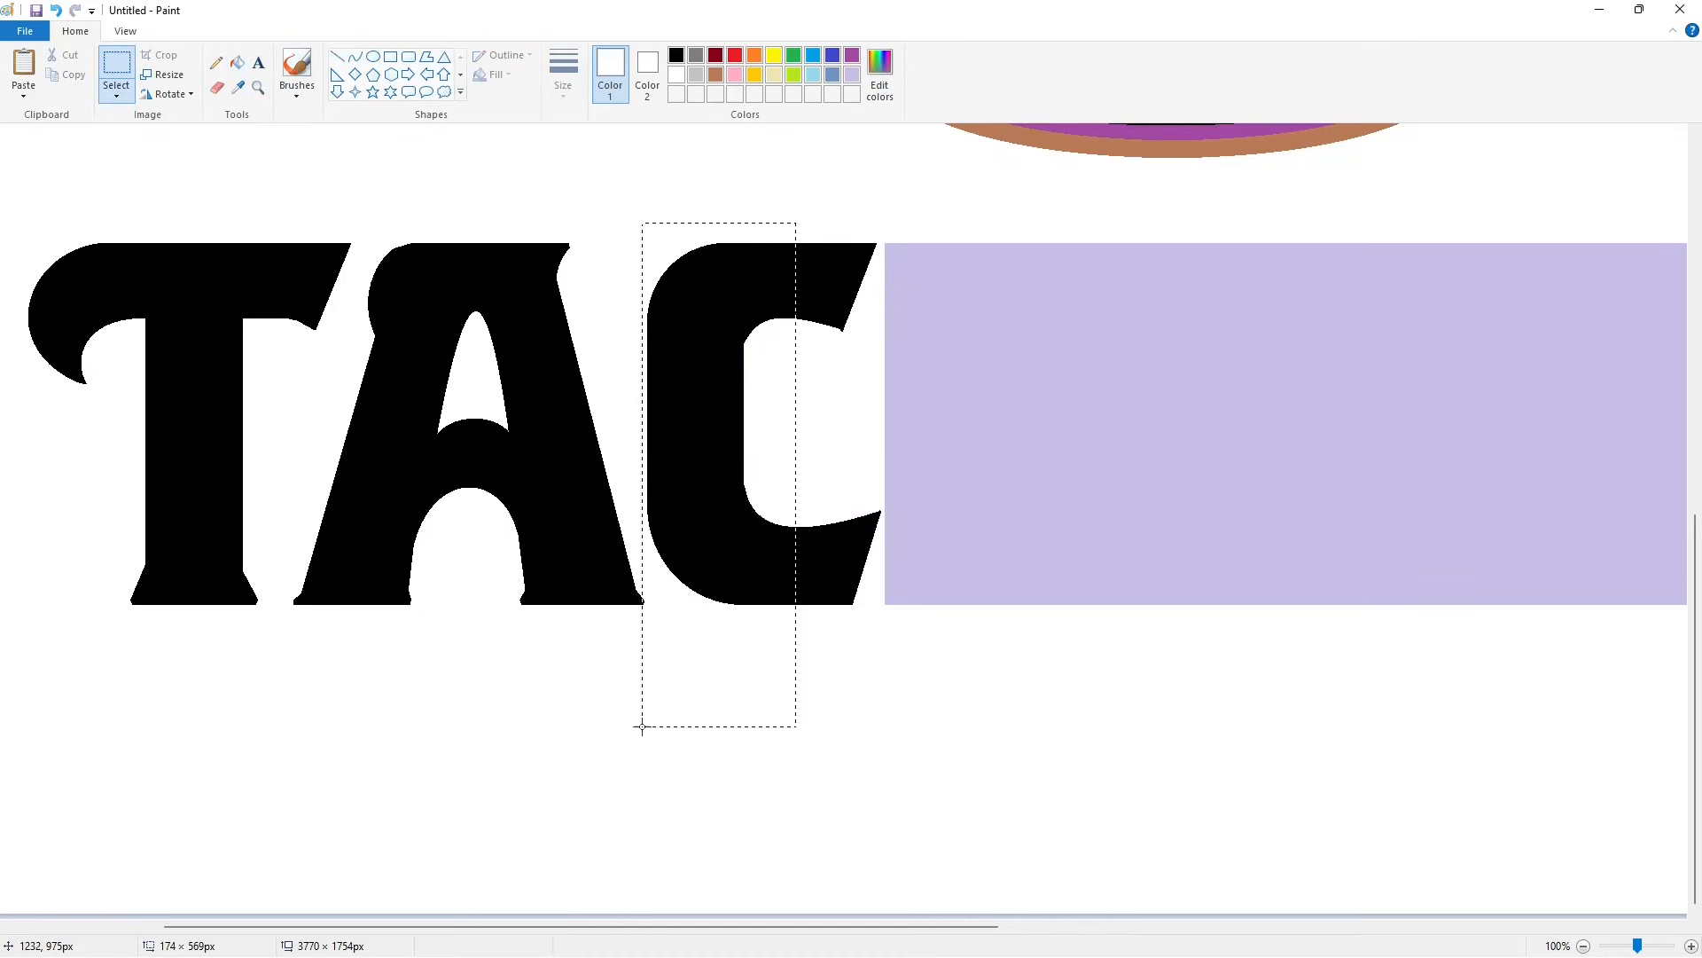
{"action": "left_click_drag", "start_coordinate": [644, 728], "coordinate": [644, 728]}
{"action": "key", "text": "ctrl+c"}
{"action": "left_click", "coordinate": [1383, 821]}
{"action": "left_click", "coordinate": [1584, 946]}
{"action": "key", "text": "ctrl+v"}
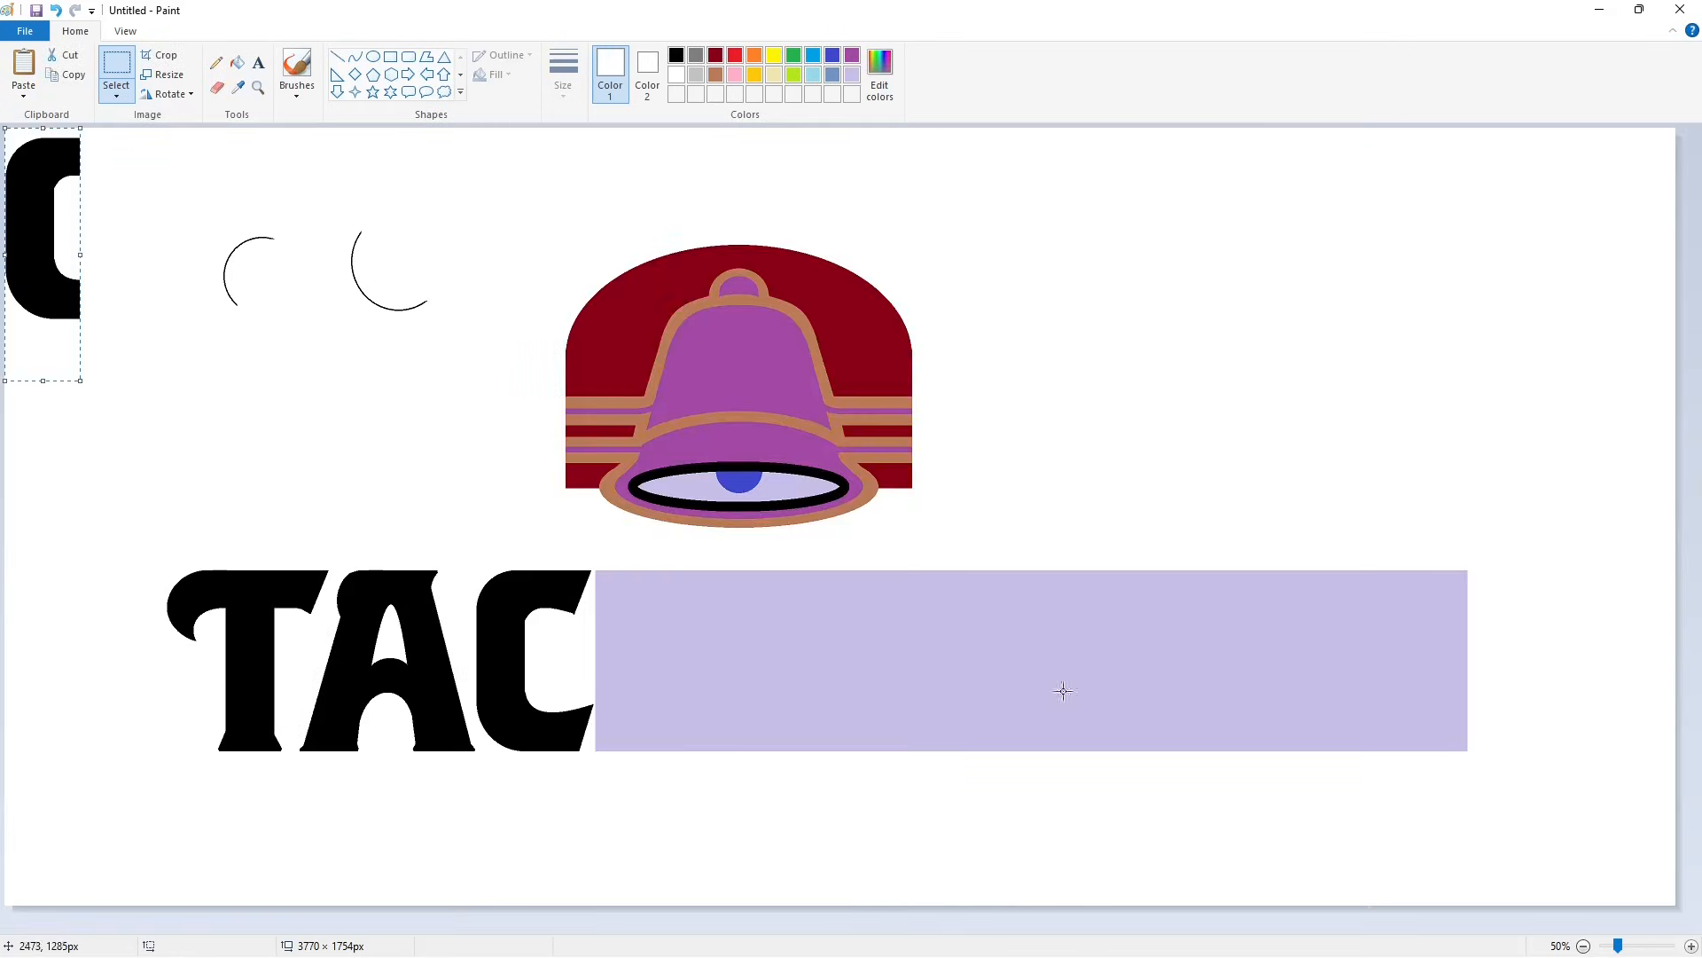
{"action": "left_click_drag", "start_coordinate": [60, 238], "coordinate": [653, 676]}
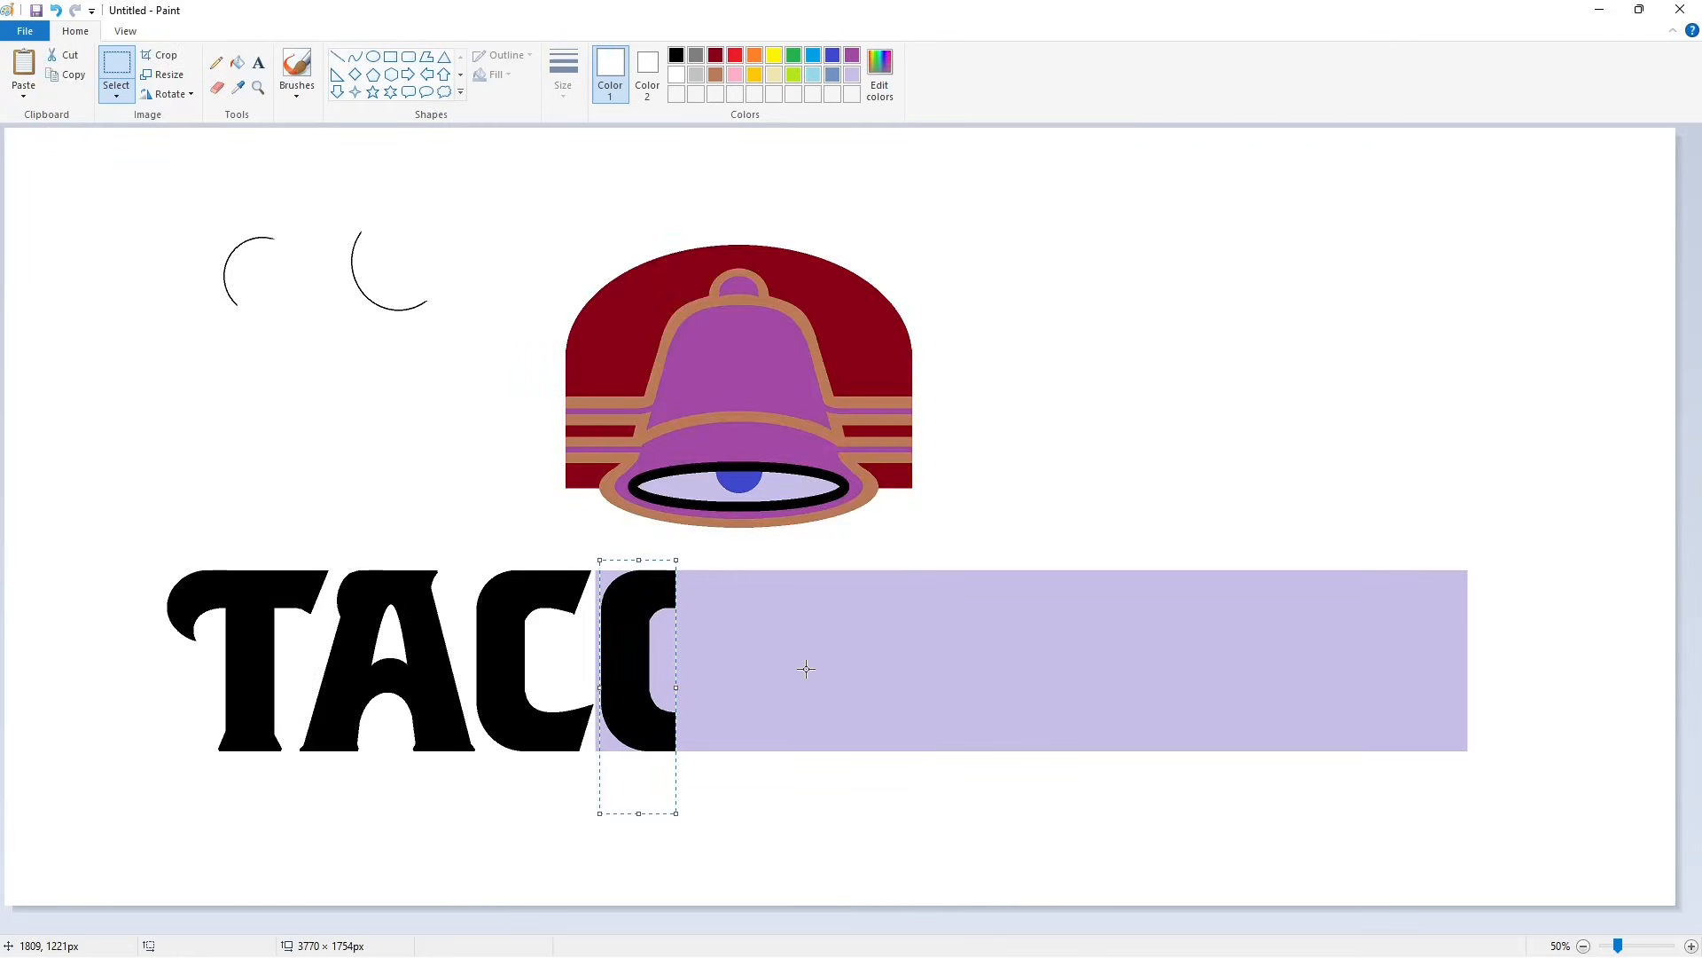
Step: Paste the half C again, flip it horizontally and join it to the first copy to complete the O
{"action": "key", "text": "ctrl+v"}
{"action": "left_click_drag", "start_coordinate": [44, 239], "coordinate": [714, 644]}
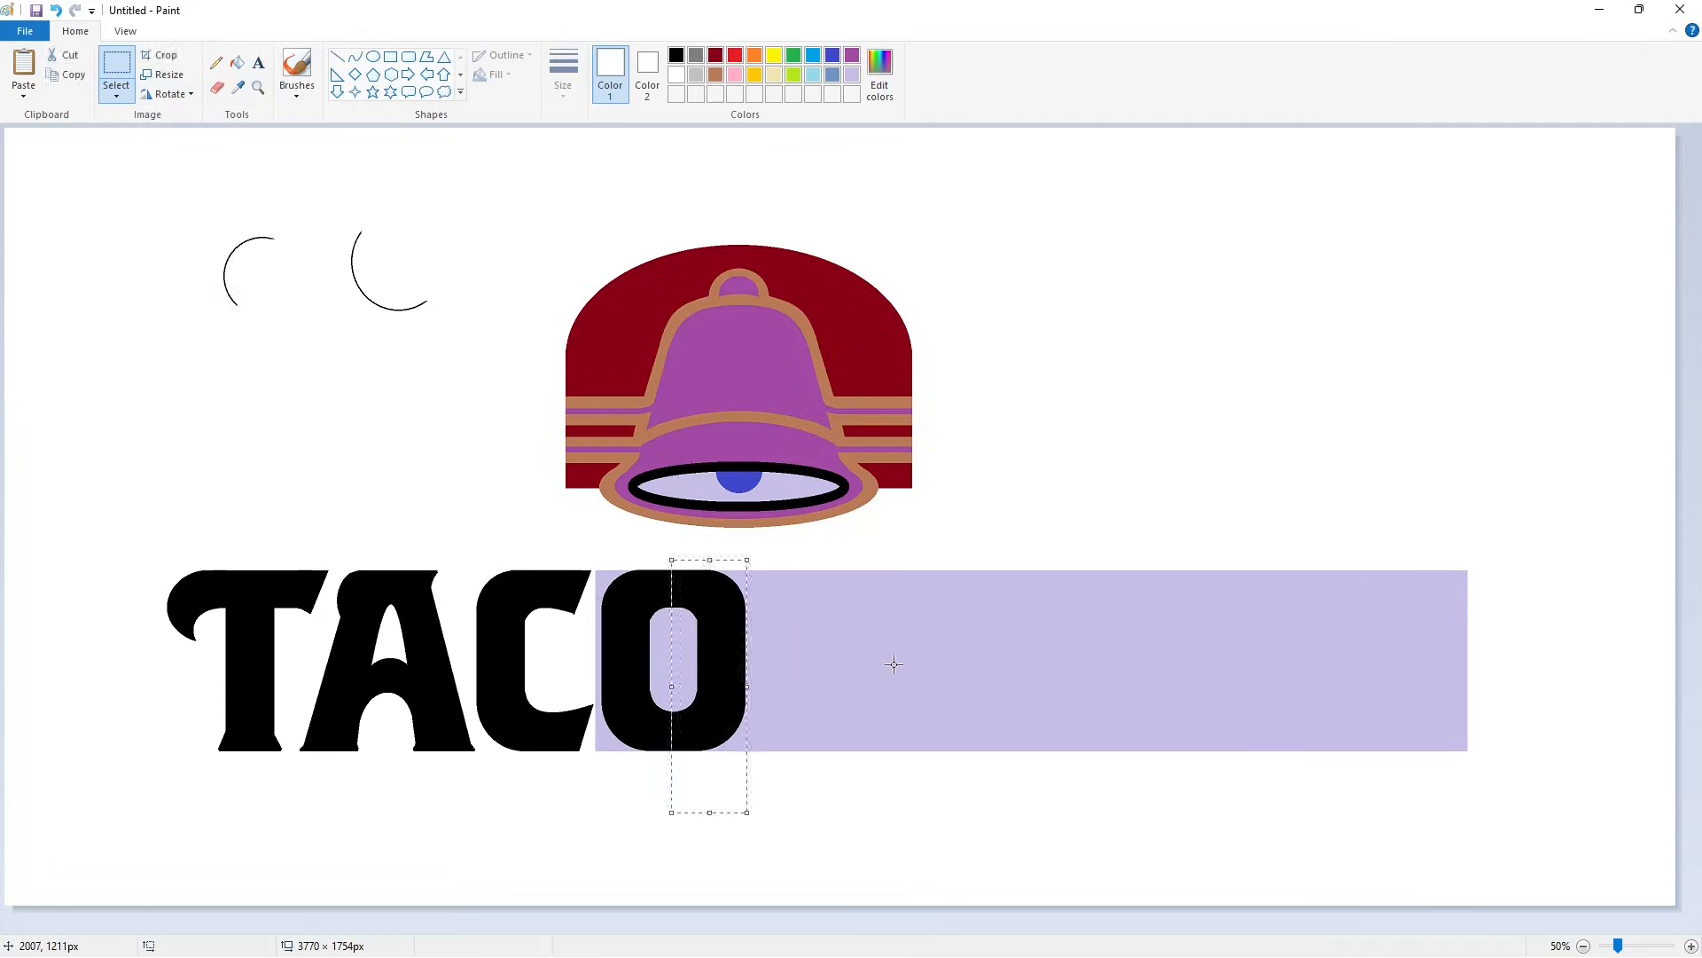
{"action": "left_click", "coordinate": [1219, 766]}
Step: Fill the O's inner opening with white, and undo the white fill of the lavender band around it
{"action": "left_click", "coordinate": [1691, 946]}
{"action": "scroll", "coordinate": [1144, 886], "scroll_direction": "down", "scroll_amount": 8}
{"action": "left_click_drag", "start_coordinate": [597, 925], "coordinate": [924, 925]}
{"action": "left_click", "coordinate": [238, 63]}
{"action": "left_click", "coordinate": [680, 416]}
{"action": "left_click", "coordinate": [535, 251]}
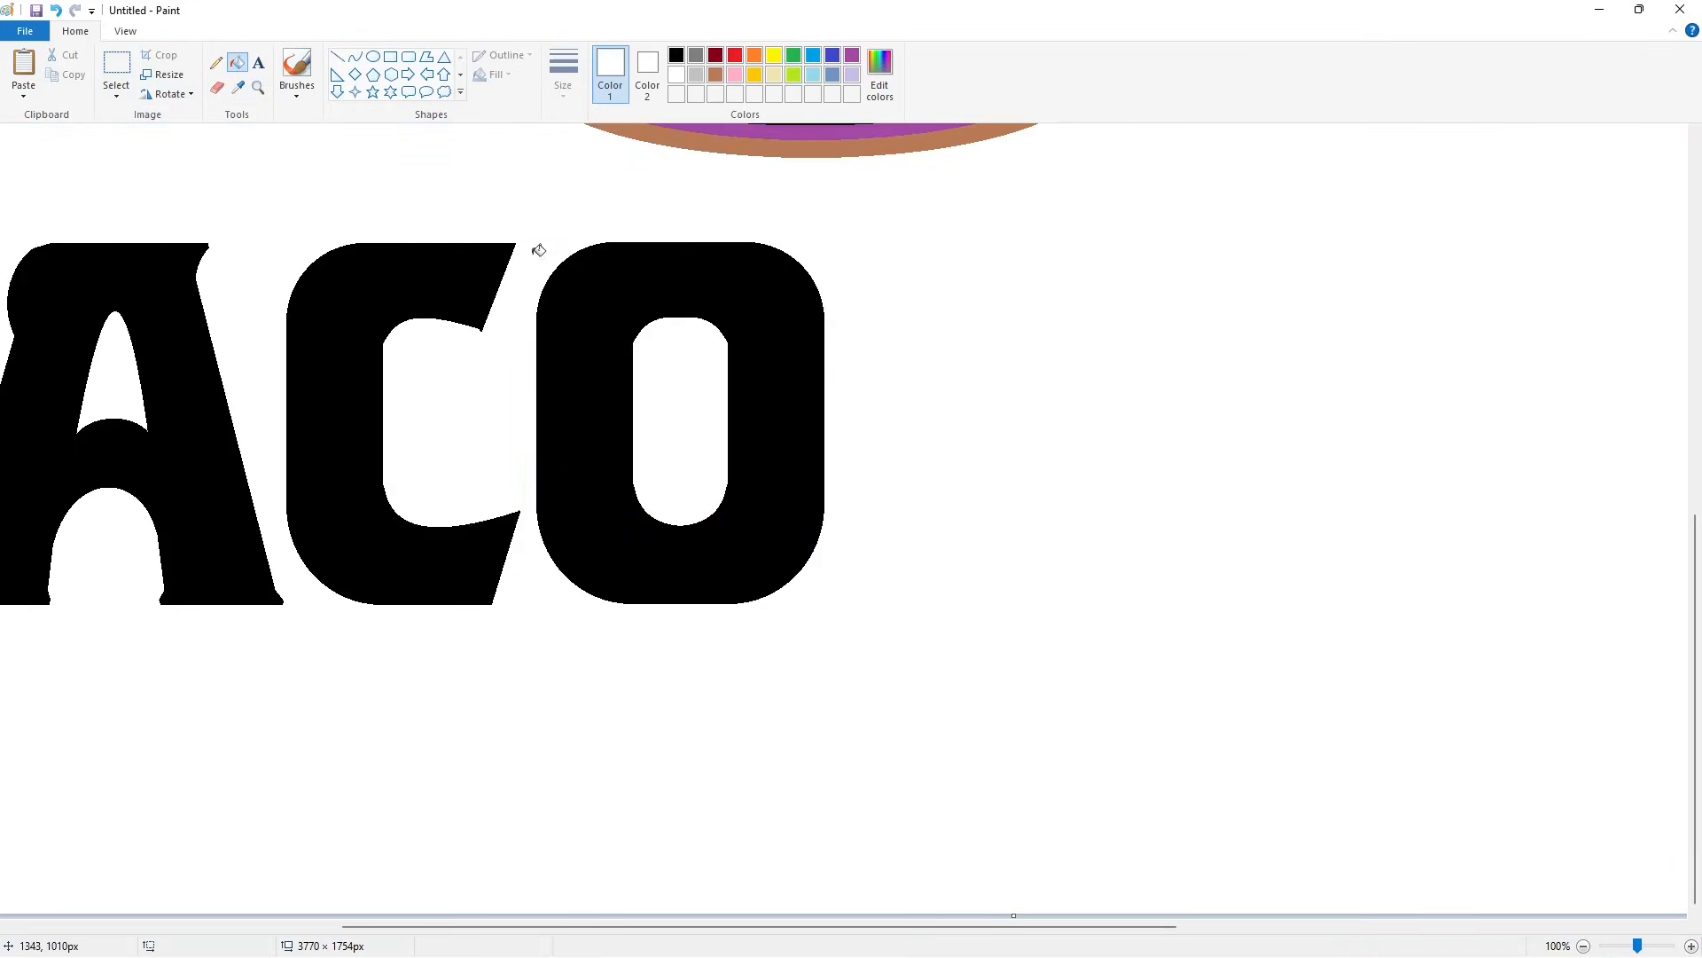
{"action": "key", "text": "ctrl+z"}
{"action": "scroll", "coordinate": [756, 449], "scroll_direction": "up", "scroll_amount": 2}
{"action": "left_click", "coordinate": [337, 57]}
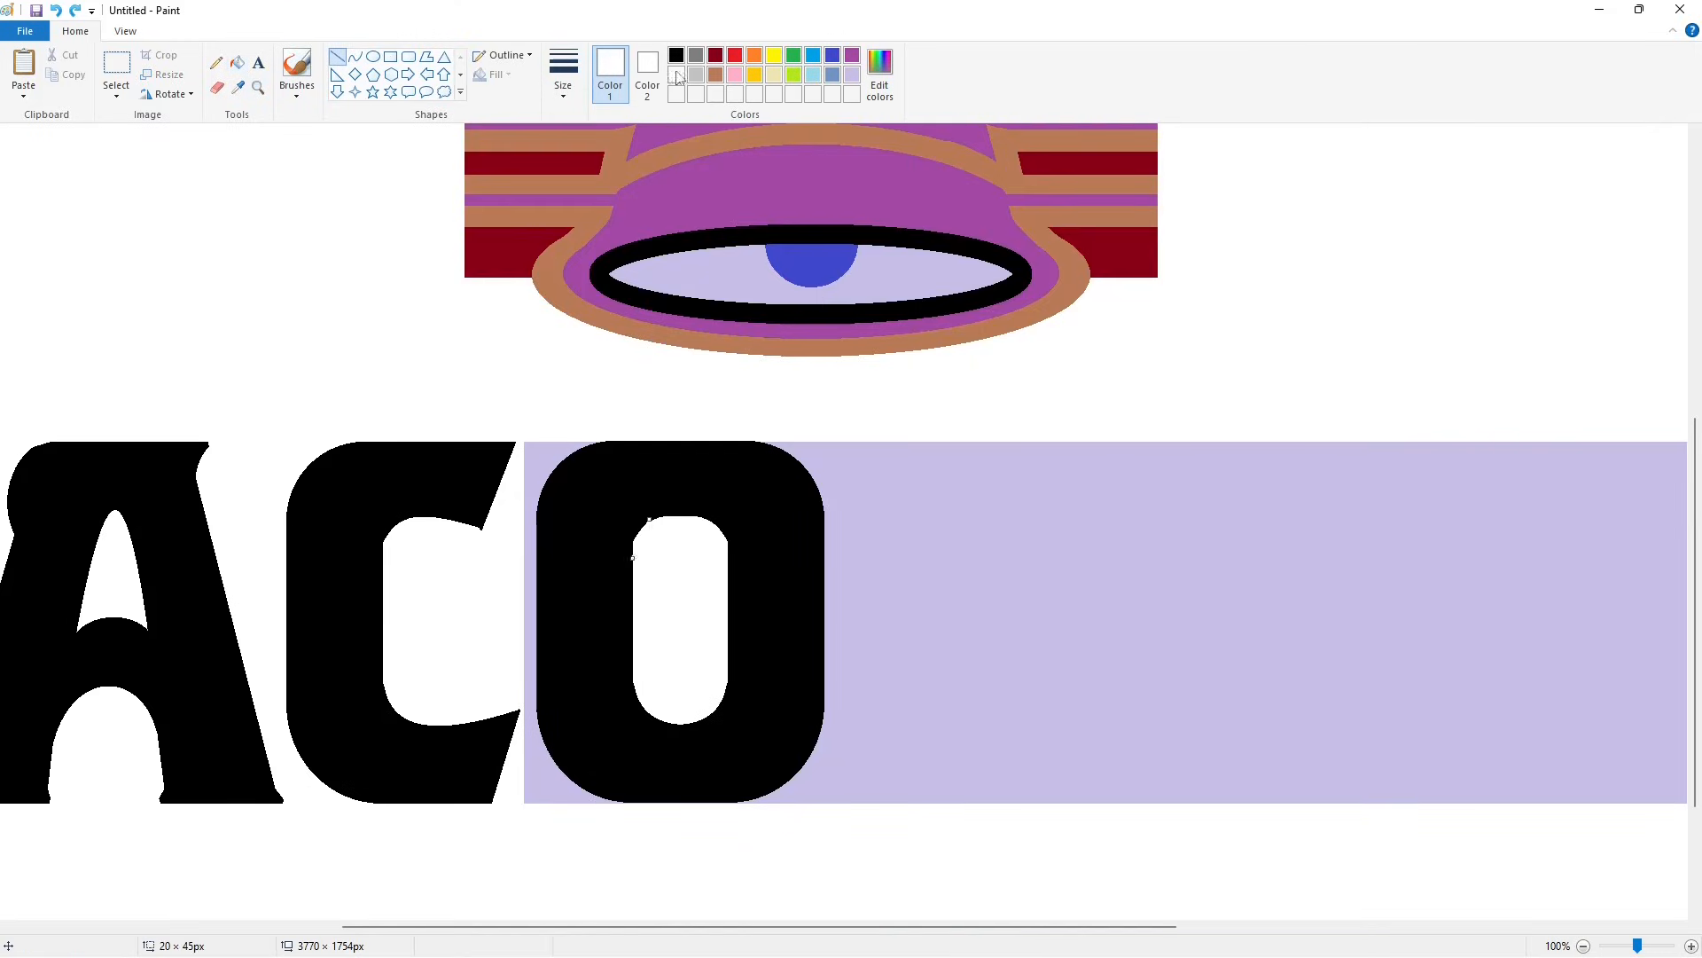
{"action": "left_click", "coordinate": [676, 55]}
{"action": "left_click_drag", "start_coordinate": [411, 406], "coordinate": [578, 405]}
{"action": "left_click", "coordinate": [716, 55]}
{"action": "left_click_drag", "start_coordinate": [406, 393], "coordinate": [479, 393]}
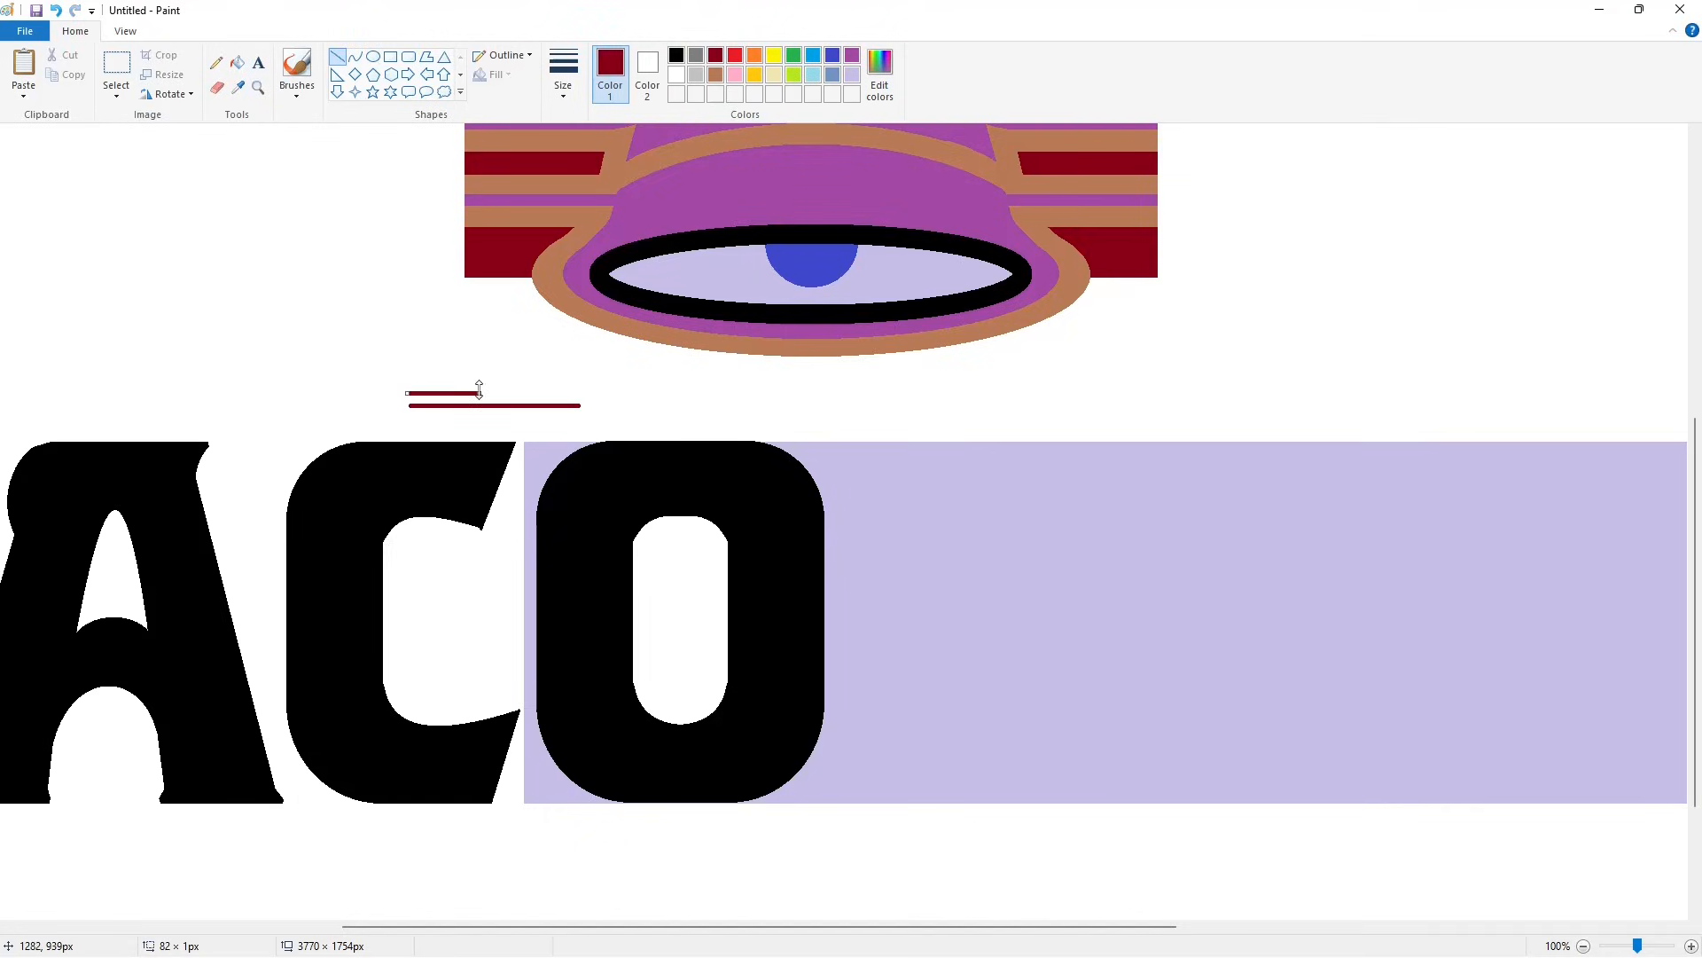
{"action": "key", "text": "ctrl+z"}
{"action": "key", "text": "ctrl+z"}
{"action": "key", "text": "ctrl+z"}
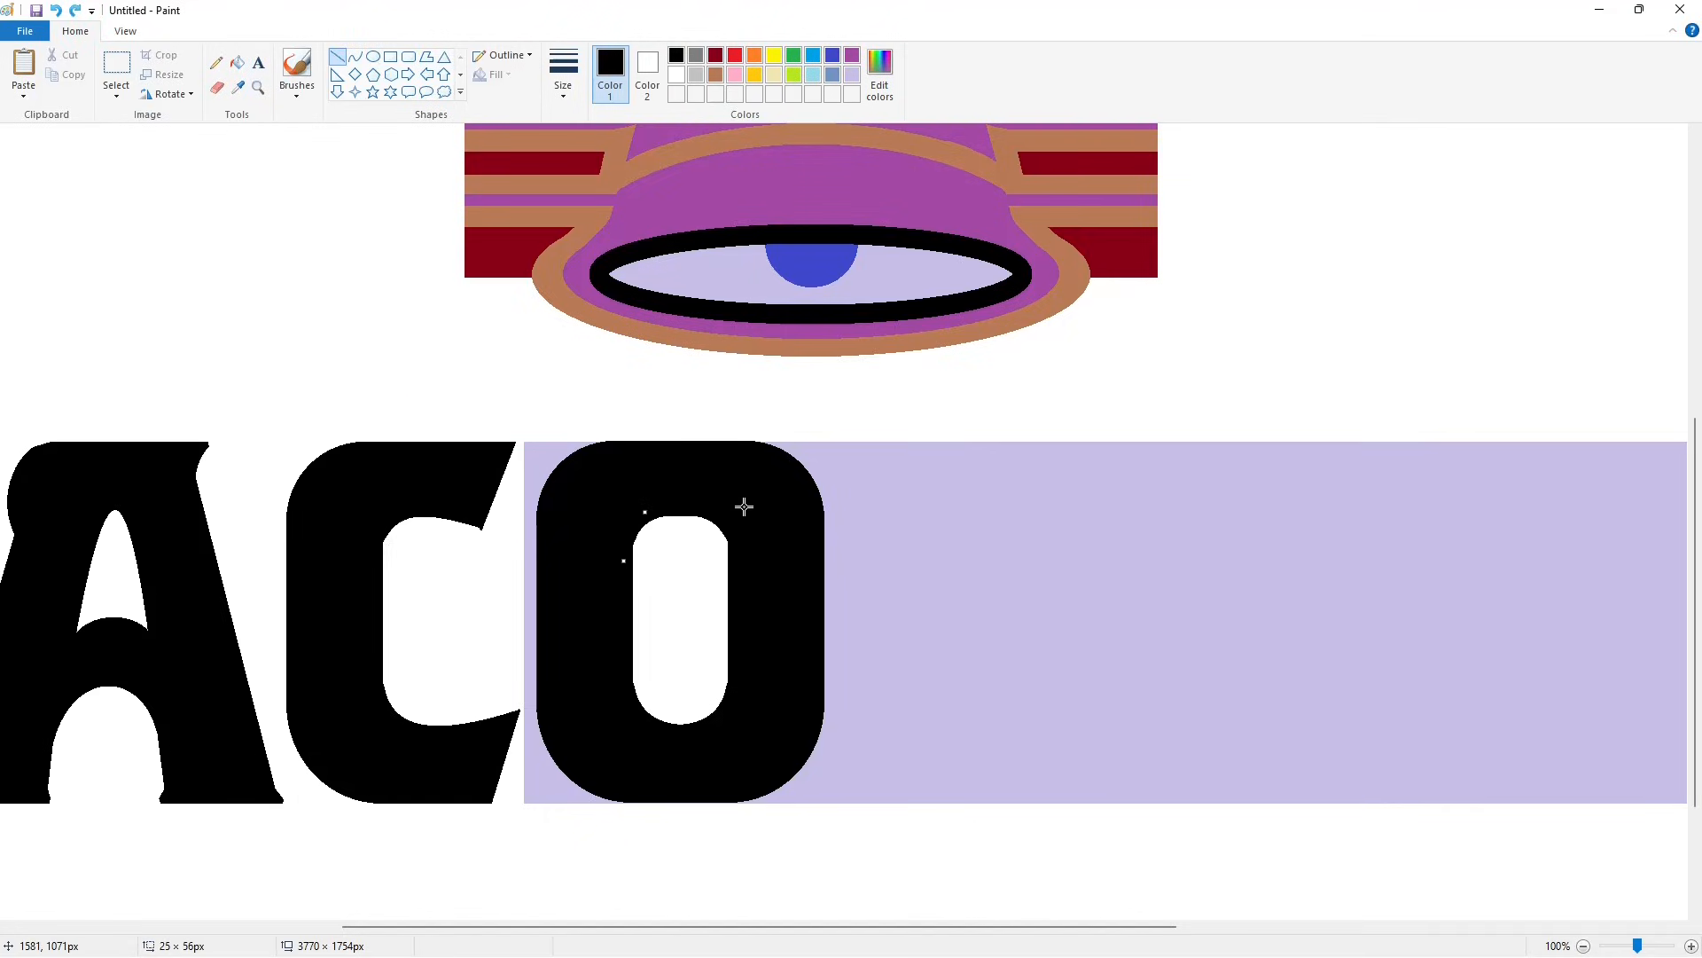
Step: Smooth the inner left corners of the O's opening with short black lines
{"action": "left_click_drag", "start_coordinate": [624, 656], "coordinate": [631, 698]}
{"action": "left_click", "coordinate": [1583, 946]}
{"action": "left_click", "coordinate": [238, 63]}
{"action": "left_click", "coordinate": [677, 75]}
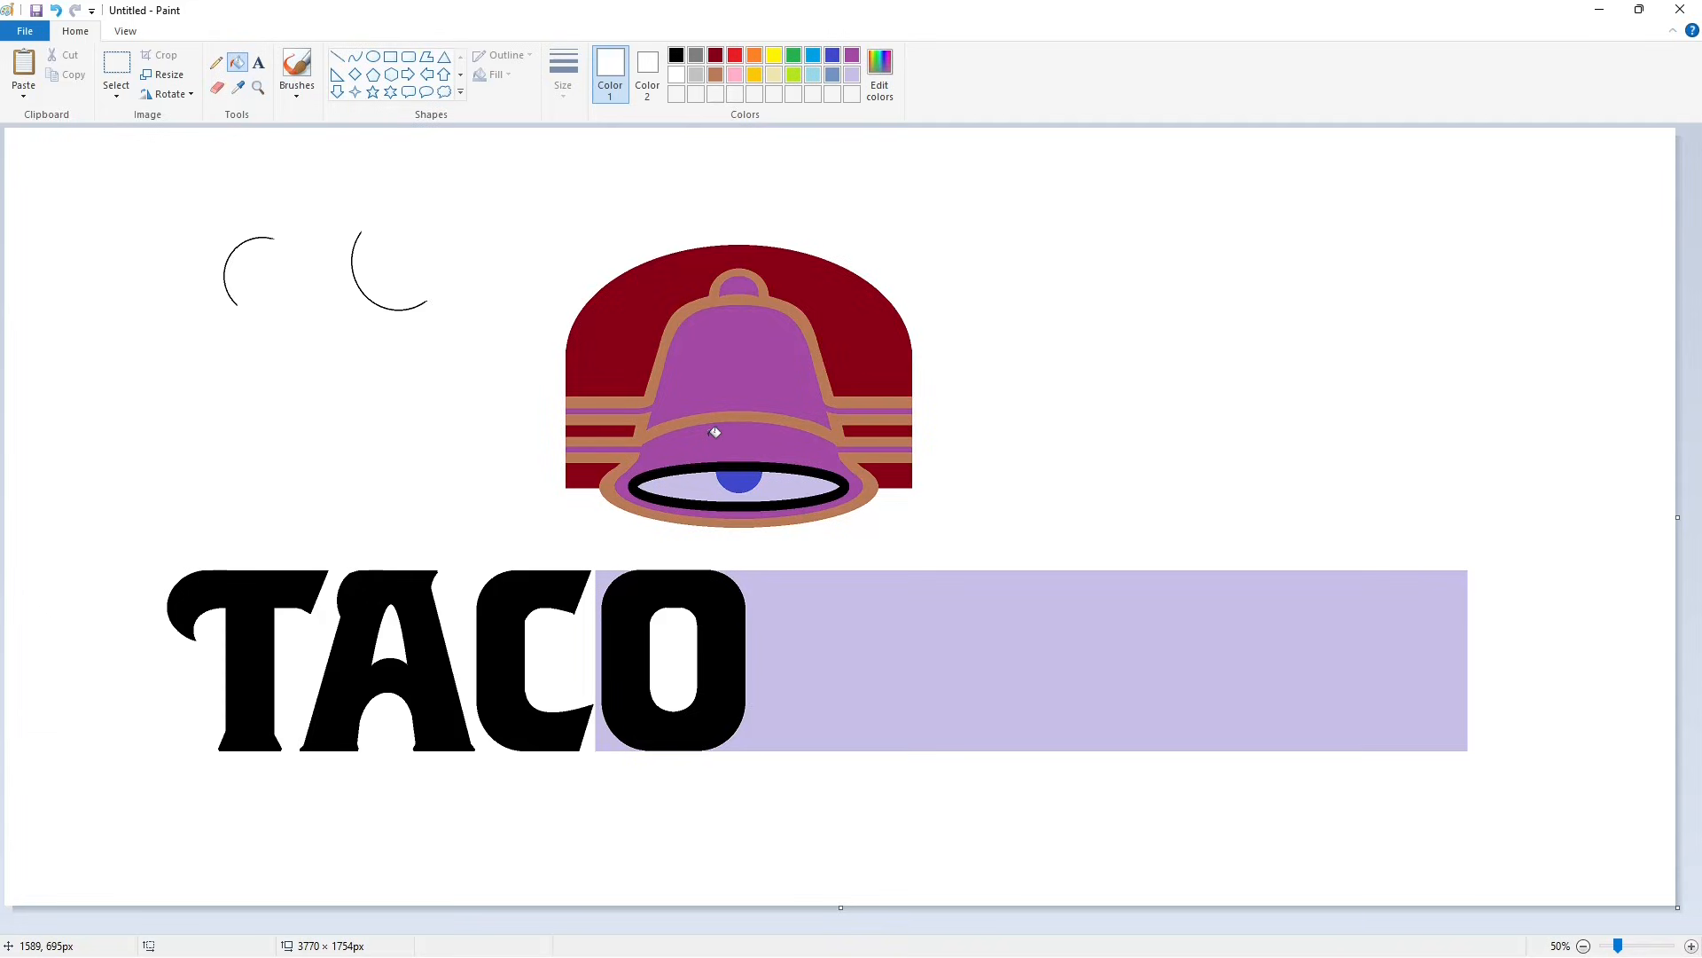
Step: Draw a thin black vertical line for the B's stem and a short slanted line at its foot
{"action": "left_click", "coordinate": [338, 57]}
{"action": "left_click", "coordinate": [564, 82]}
{"action": "left_click", "coordinate": [589, 192]}
{"action": "left_click", "coordinate": [676, 56]}
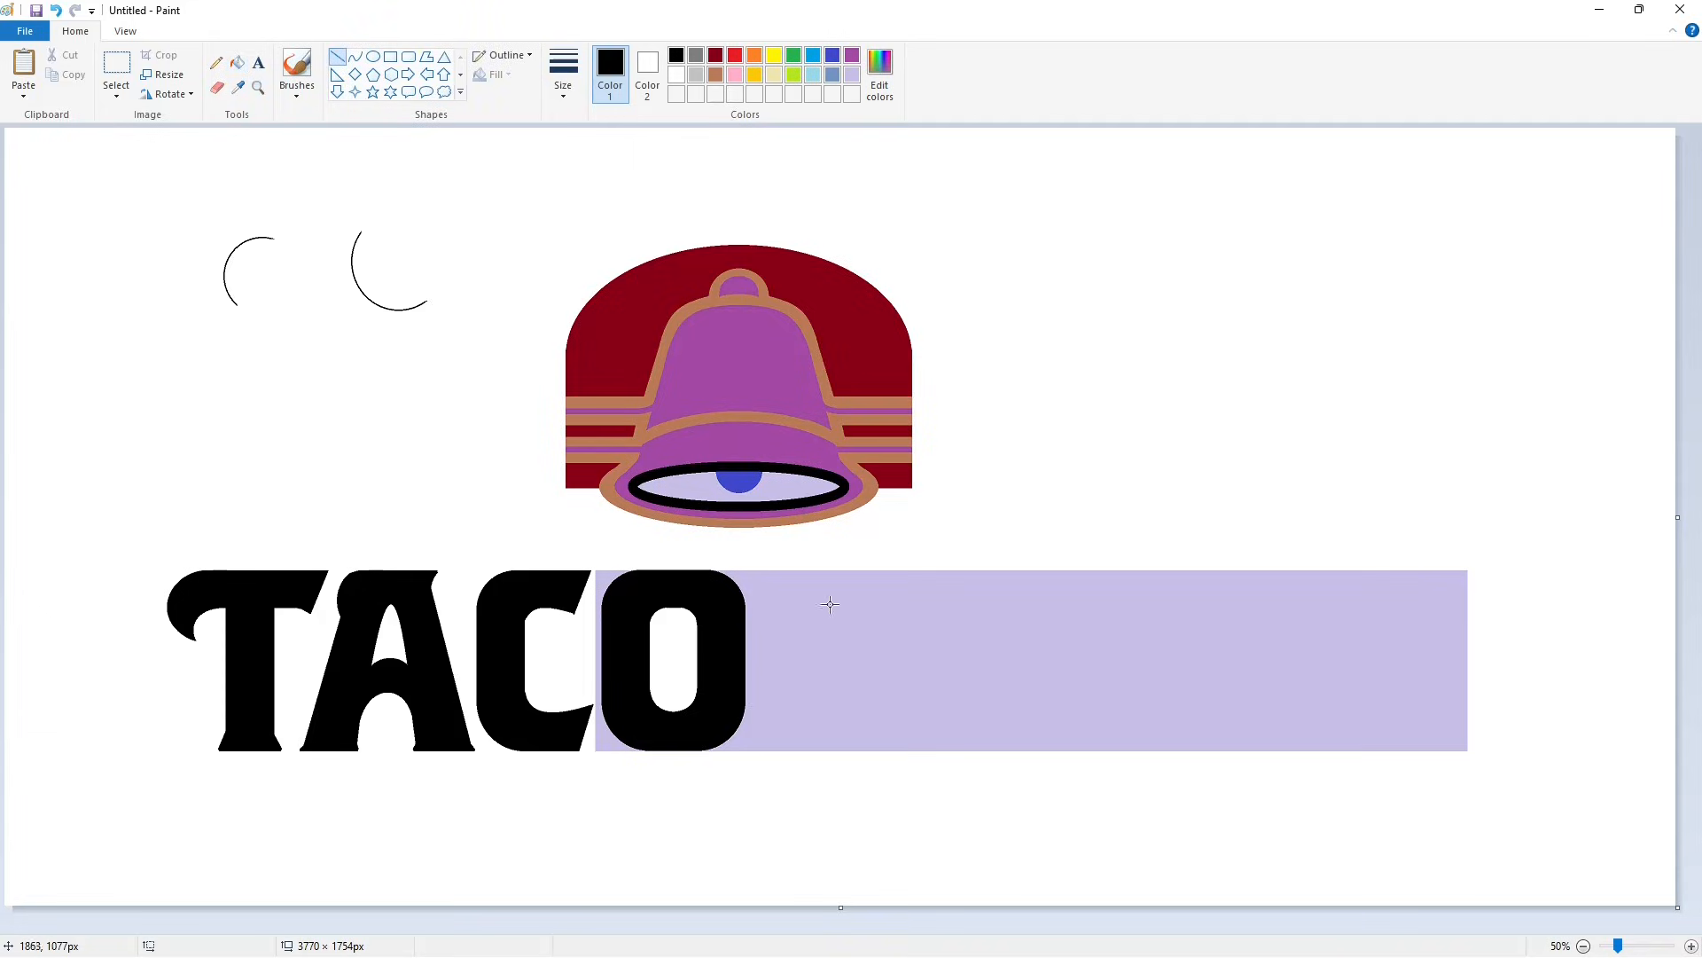
{"action": "left_click_drag", "start_coordinate": [832, 600], "coordinate": [832, 784]}
{"action": "left_click_drag", "start_coordinate": [833, 722], "coordinate": [824, 769]}
Step: Draw the curved outer outlines of the B's upper and lower bowls and start the hook's inner curve
{"action": "left_click", "coordinate": [356, 57]}
{"action": "left_click_drag", "start_coordinate": [933, 646], "coordinate": [934, 647]}
{"action": "left_click", "coordinate": [972, 577]}
{"action": "left_click_drag", "start_coordinate": [971, 606], "coordinate": [972, 753]}
{"action": "left_click", "coordinate": [1103, 637]}
{"action": "left_click", "coordinate": [976, 660]}
{"action": "left_click", "coordinate": [1106, 720]}
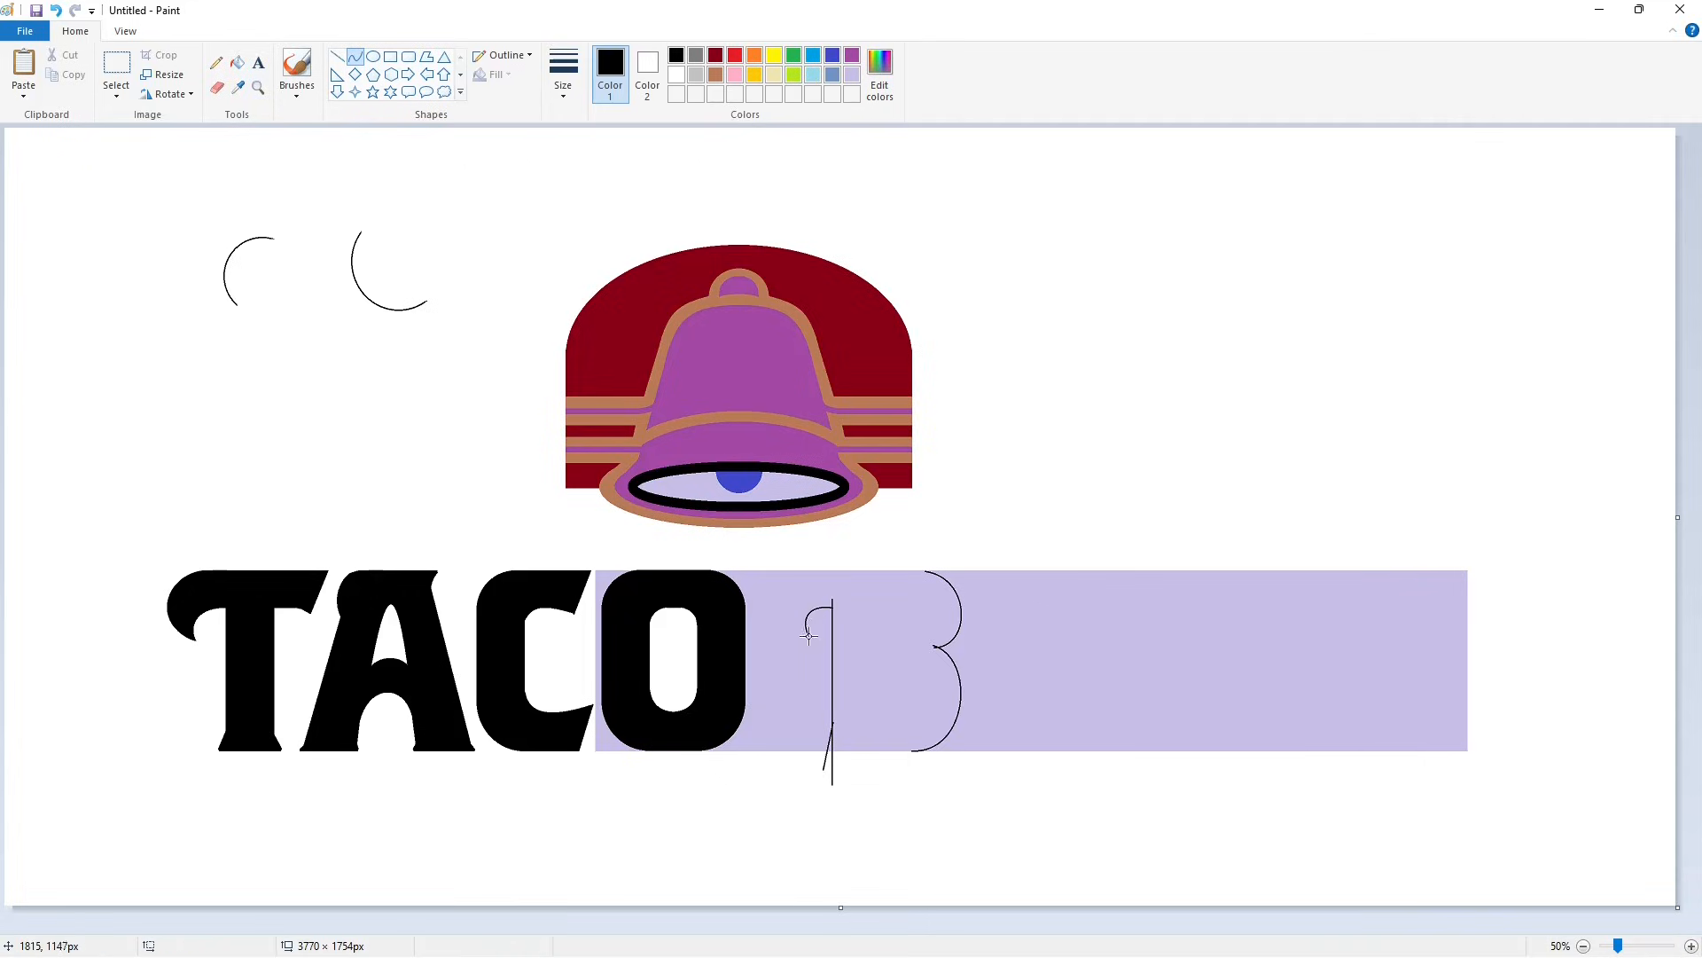
Step: Outline the curled hook at the B's upper left and the rounded shape of its upper opening with curves
{"action": "left_click", "coordinate": [779, 627]}
{"action": "mouse_move", "coordinate": [808, 636]}
{"action": "left_mouse_down"}
{"action": "mouse_move", "coordinate": [814, 571]}
{"action": "mouse_move", "coordinate": [772, 570]}
{"action": "left_mouse_up"}
{"action": "left_click", "coordinate": [941, 617]}
{"action": "mouse_move", "coordinate": [879, 638]}
{"action": "left_mouse_down"}
{"action": "mouse_move", "coordinate": [859, 608]}
{"action": "mouse_move", "coordinate": [887, 634]}
{"action": "left_mouse_up"}
{"action": "left_click", "coordinate": [343, 63]}
{"action": "left_click", "coordinate": [356, 60]}
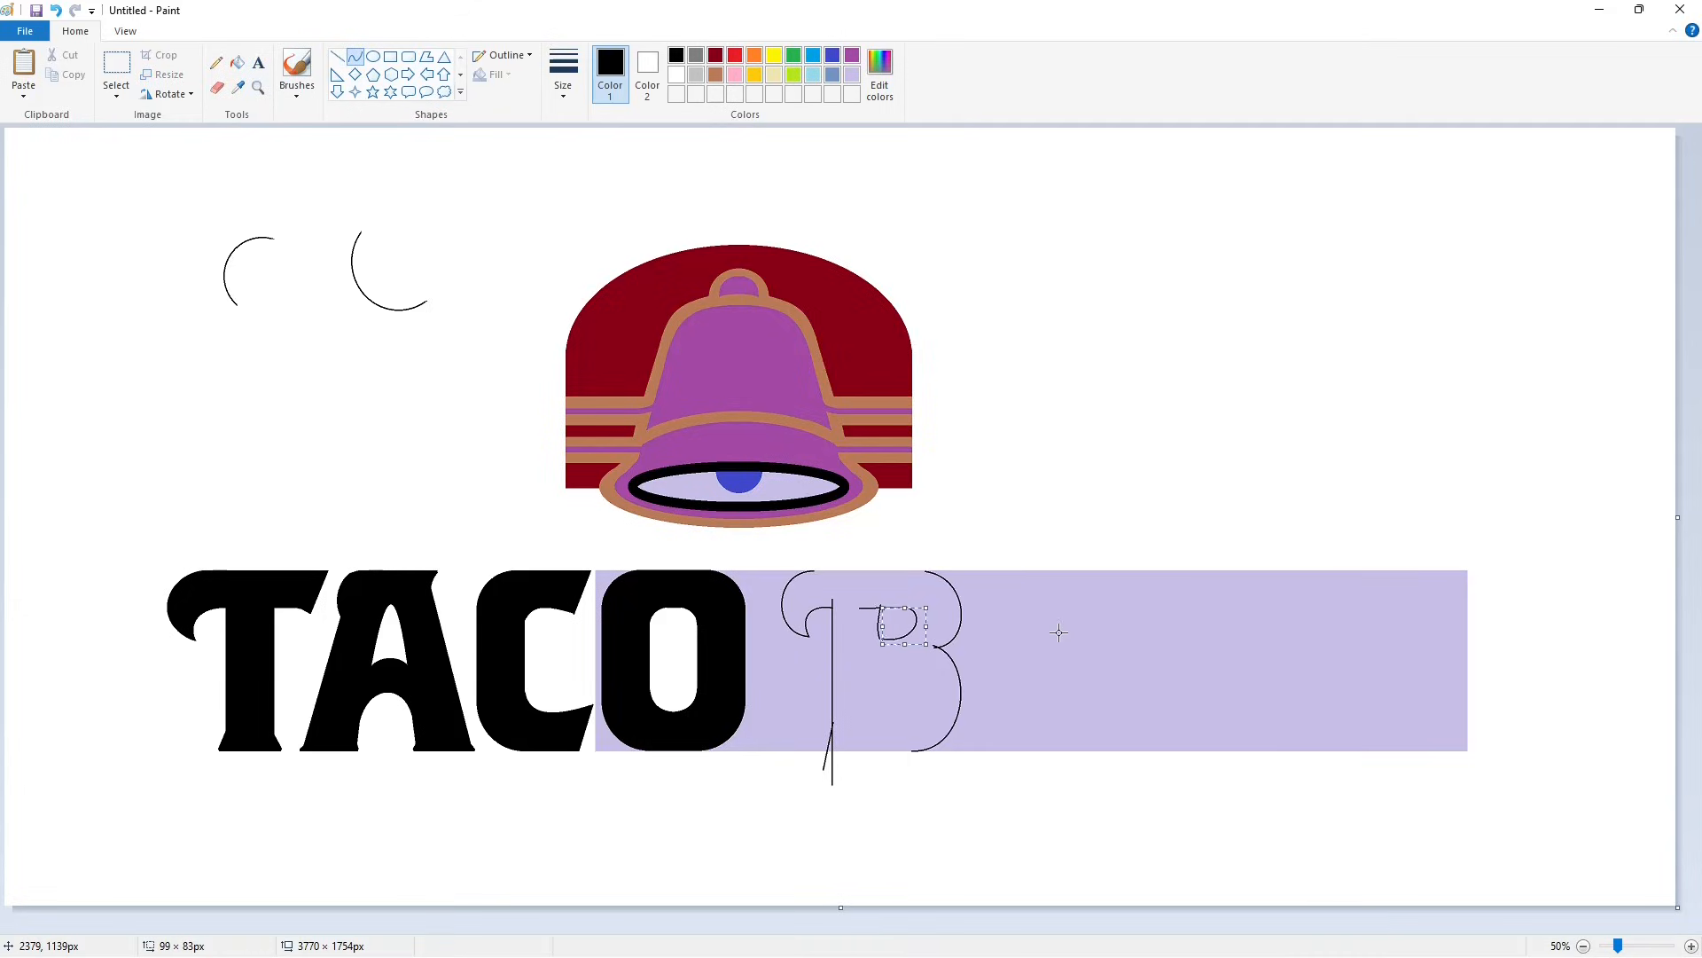
Step: Outline the B's lower opening with a vertical line and a curve, and close both openings with short lines
{"action": "left_click", "coordinate": [337, 56]}
{"action": "left_click_drag", "start_coordinate": [880, 667], "coordinate": [880, 725]}
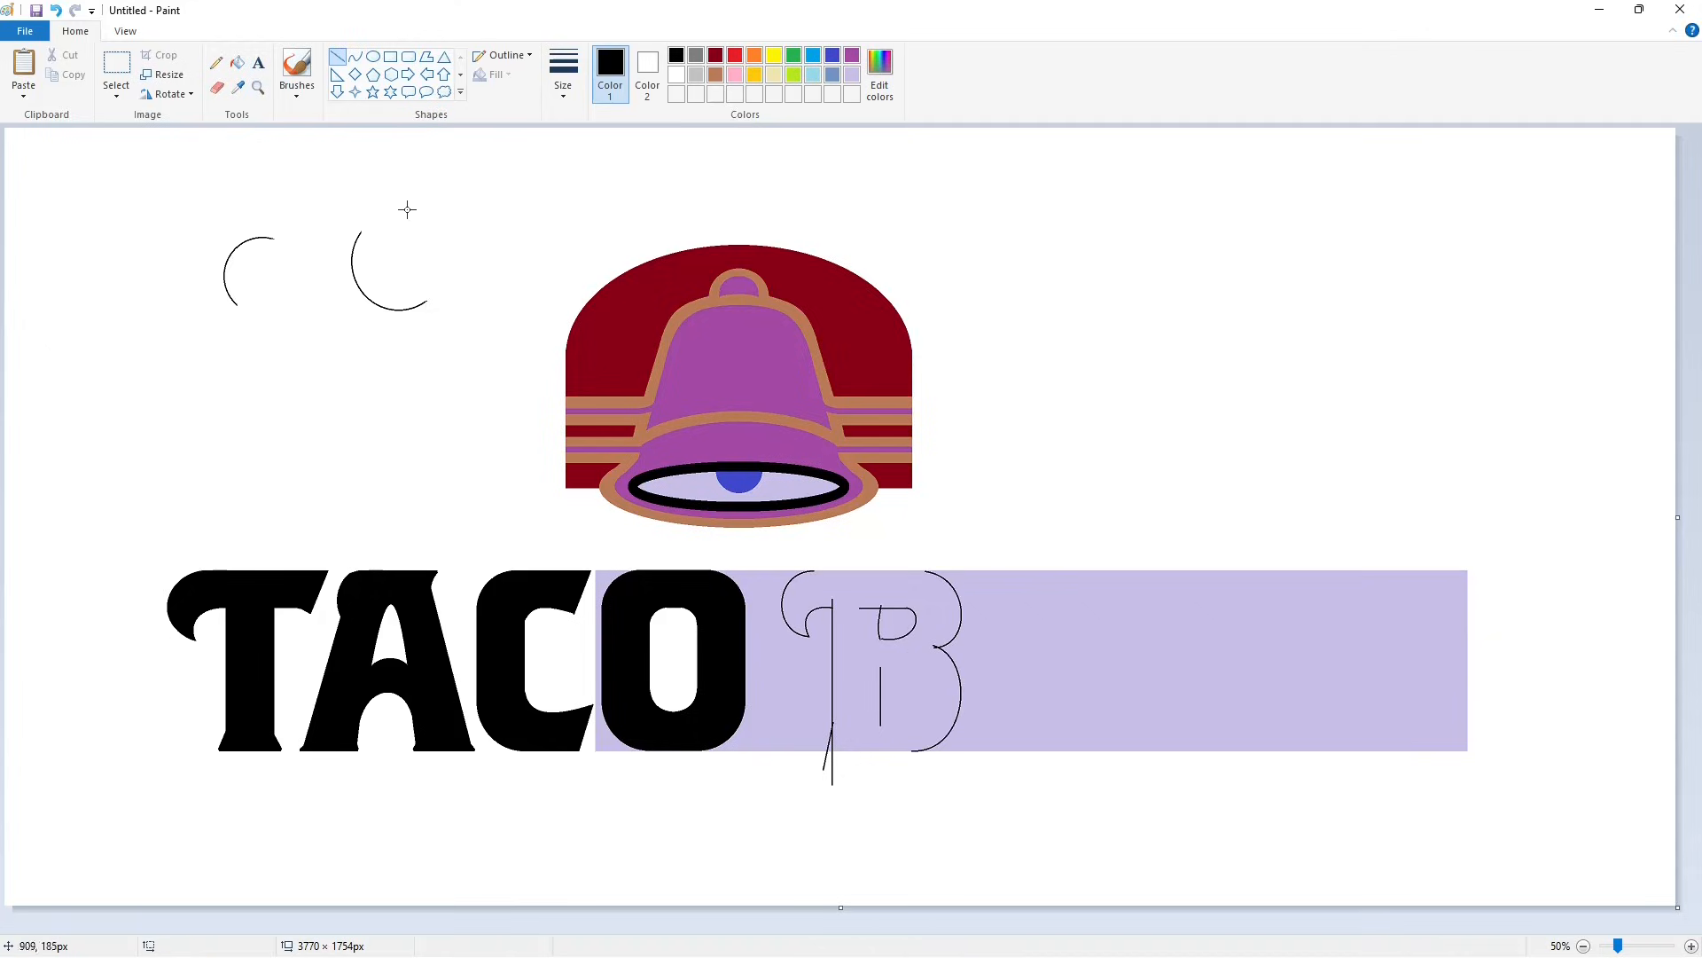
{"action": "left_click", "coordinate": [357, 57]}
{"action": "left_click_drag", "start_coordinate": [911, 657], "coordinate": [912, 704]}
{"action": "left_click", "coordinate": [1692, 946]}
{"action": "scroll", "coordinate": [737, 856], "scroll_direction": "down", "scroll_amount": 10}
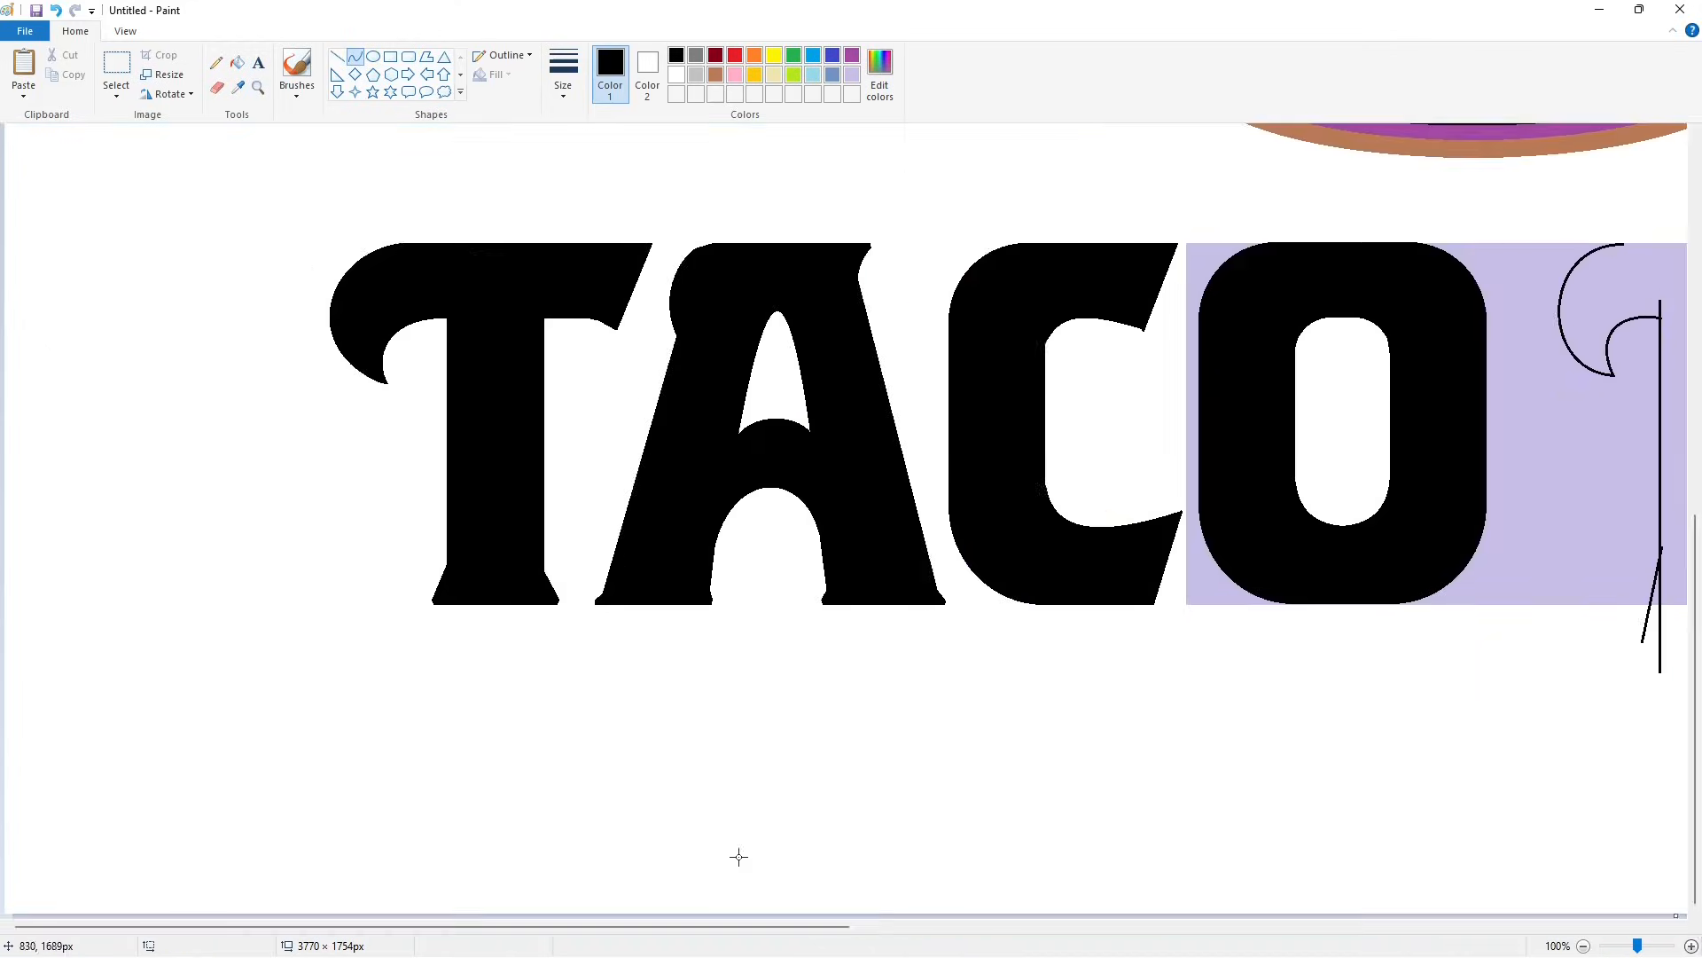
{"action": "mouse_move", "coordinate": [715, 927]}
{"action": "left_mouse_down"}
{"action": "mouse_move", "coordinate": [1070, 851]}
{"action": "mouse_move", "coordinate": [895, 839]}
{"action": "mouse_move", "coordinate": [977, 821]}
{"action": "left_mouse_up"}
{"action": "left_click", "coordinate": [336, 57]}
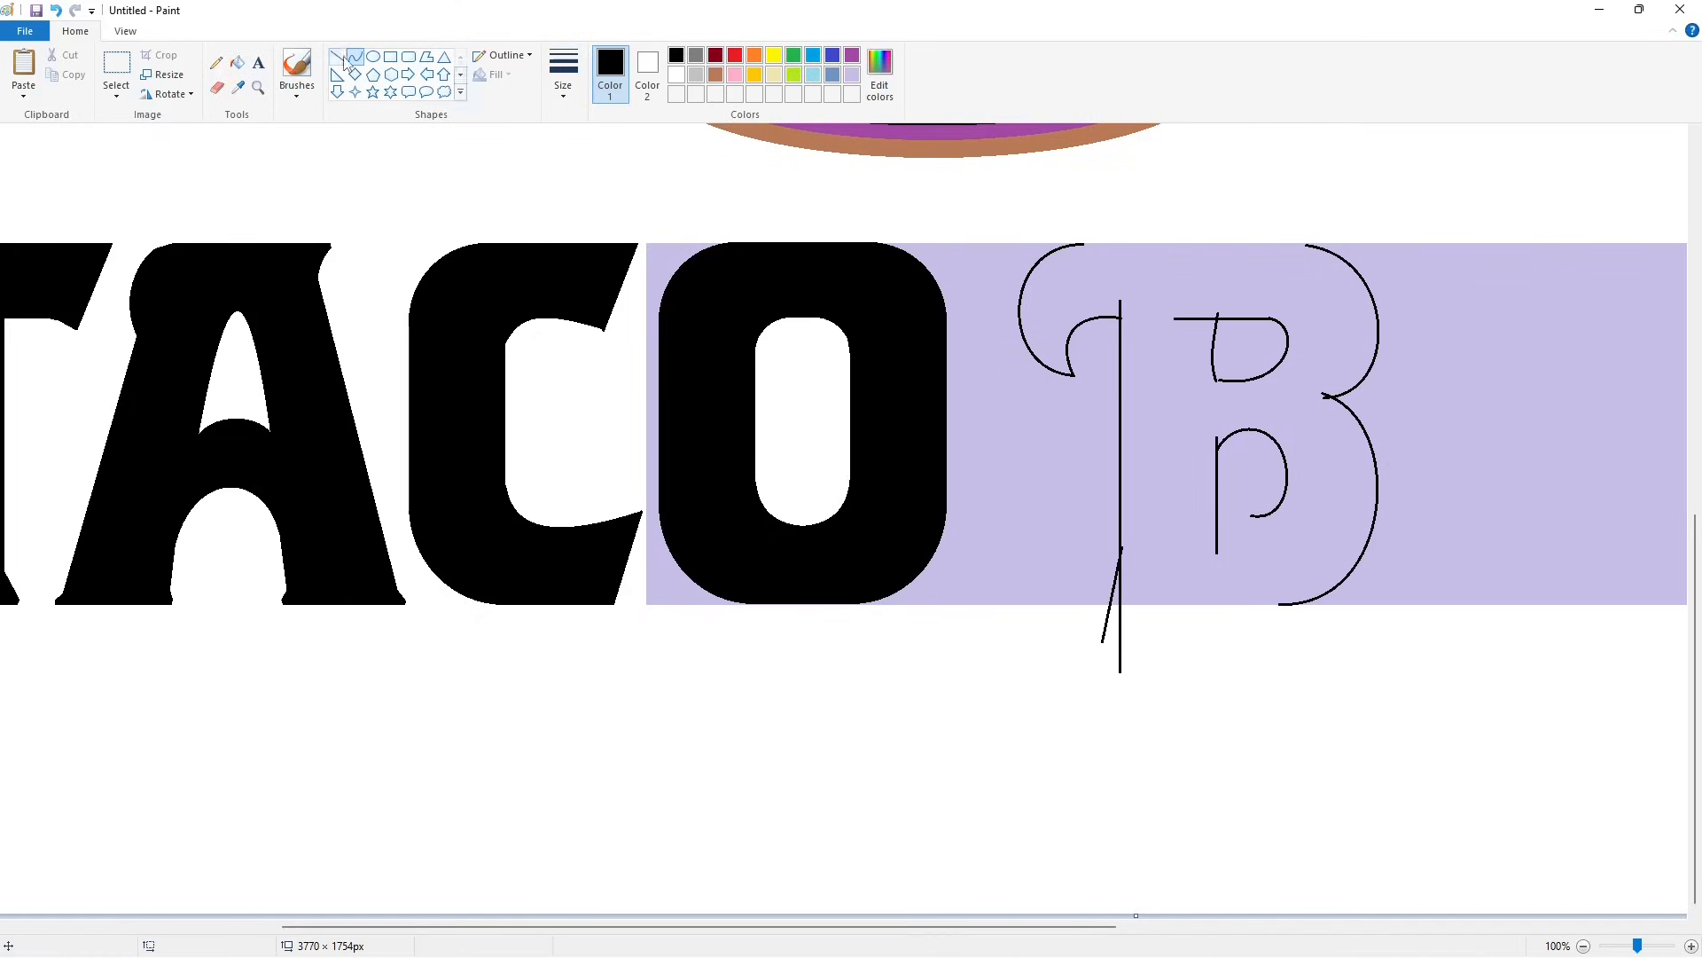
{"action": "mouse_move", "coordinate": [1271, 515]}
{"action": "left_mouse_down"}
{"action": "mouse_move", "coordinate": [1218, 537]}
{"action": "mouse_move", "coordinate": [1181, 516]}
{"action": "left_mouse_up"}
{"action": "left_click_drag", "start_coordinate": [1215, 381], "coordinate": [1204, 383]}
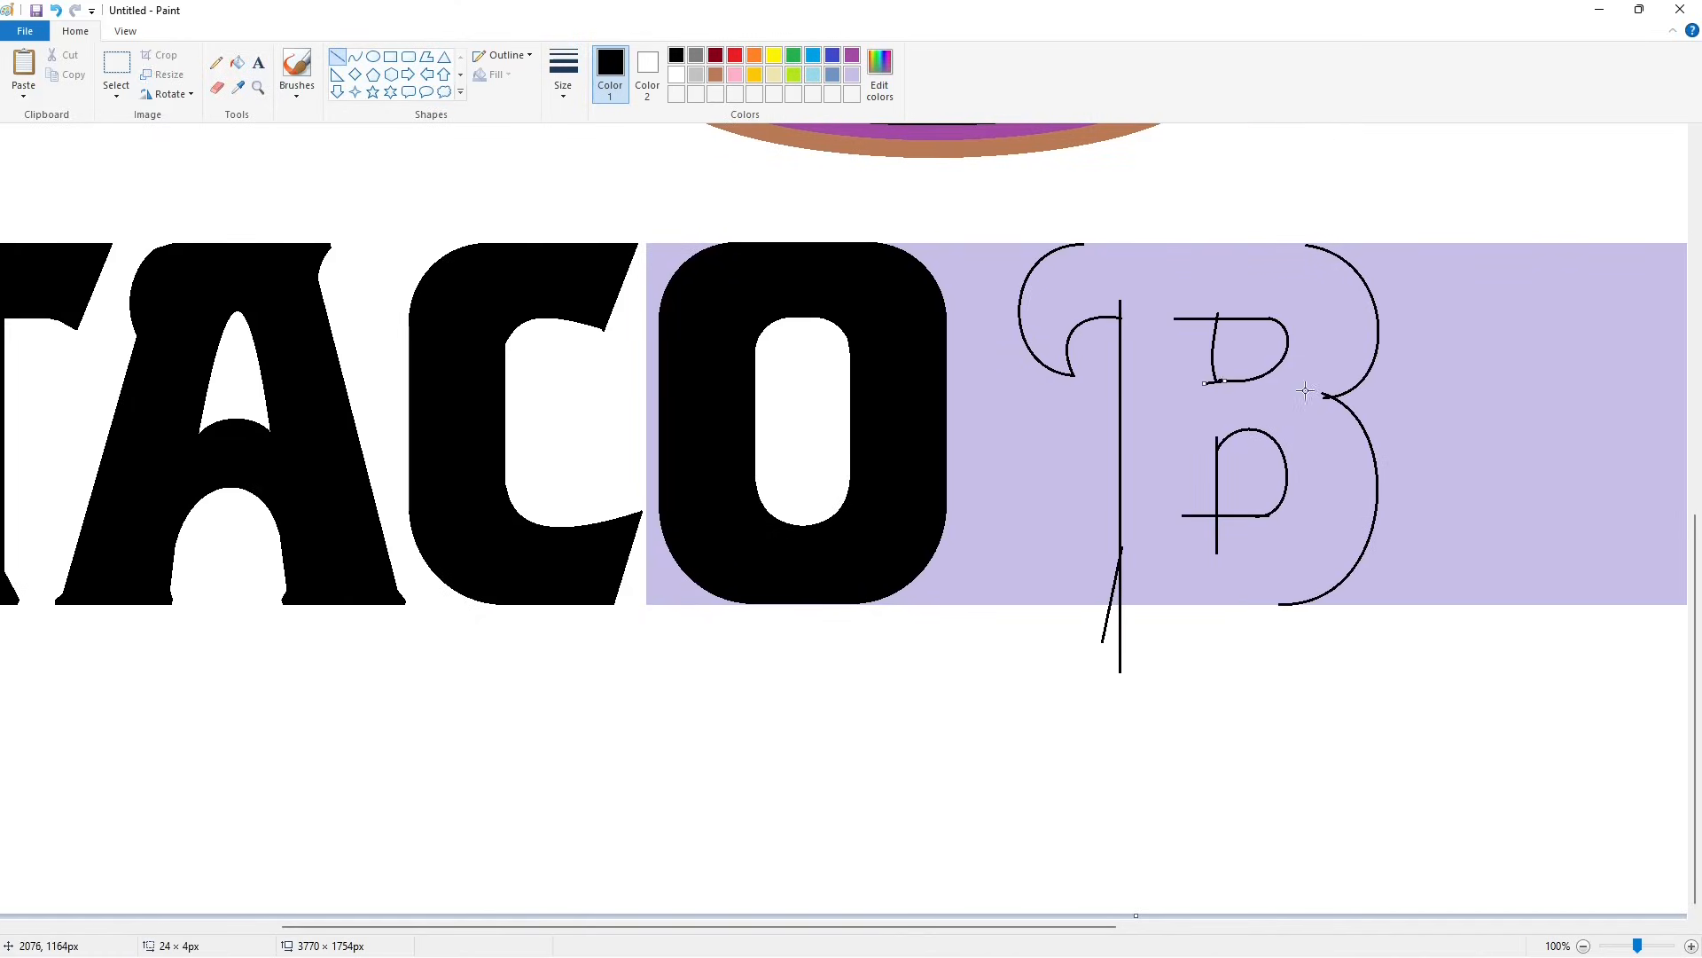
Step: Fill the B's body with black, leaving its two openings unfilled
{"action": "left_click", "coordinate": [237, 62]}
{"action": "left_click", "coordinate": [1185, 460]}
{"action": "key", "text": "ctrl+z"}
{"action": "left_click", "coordinate": [1171, 295]}
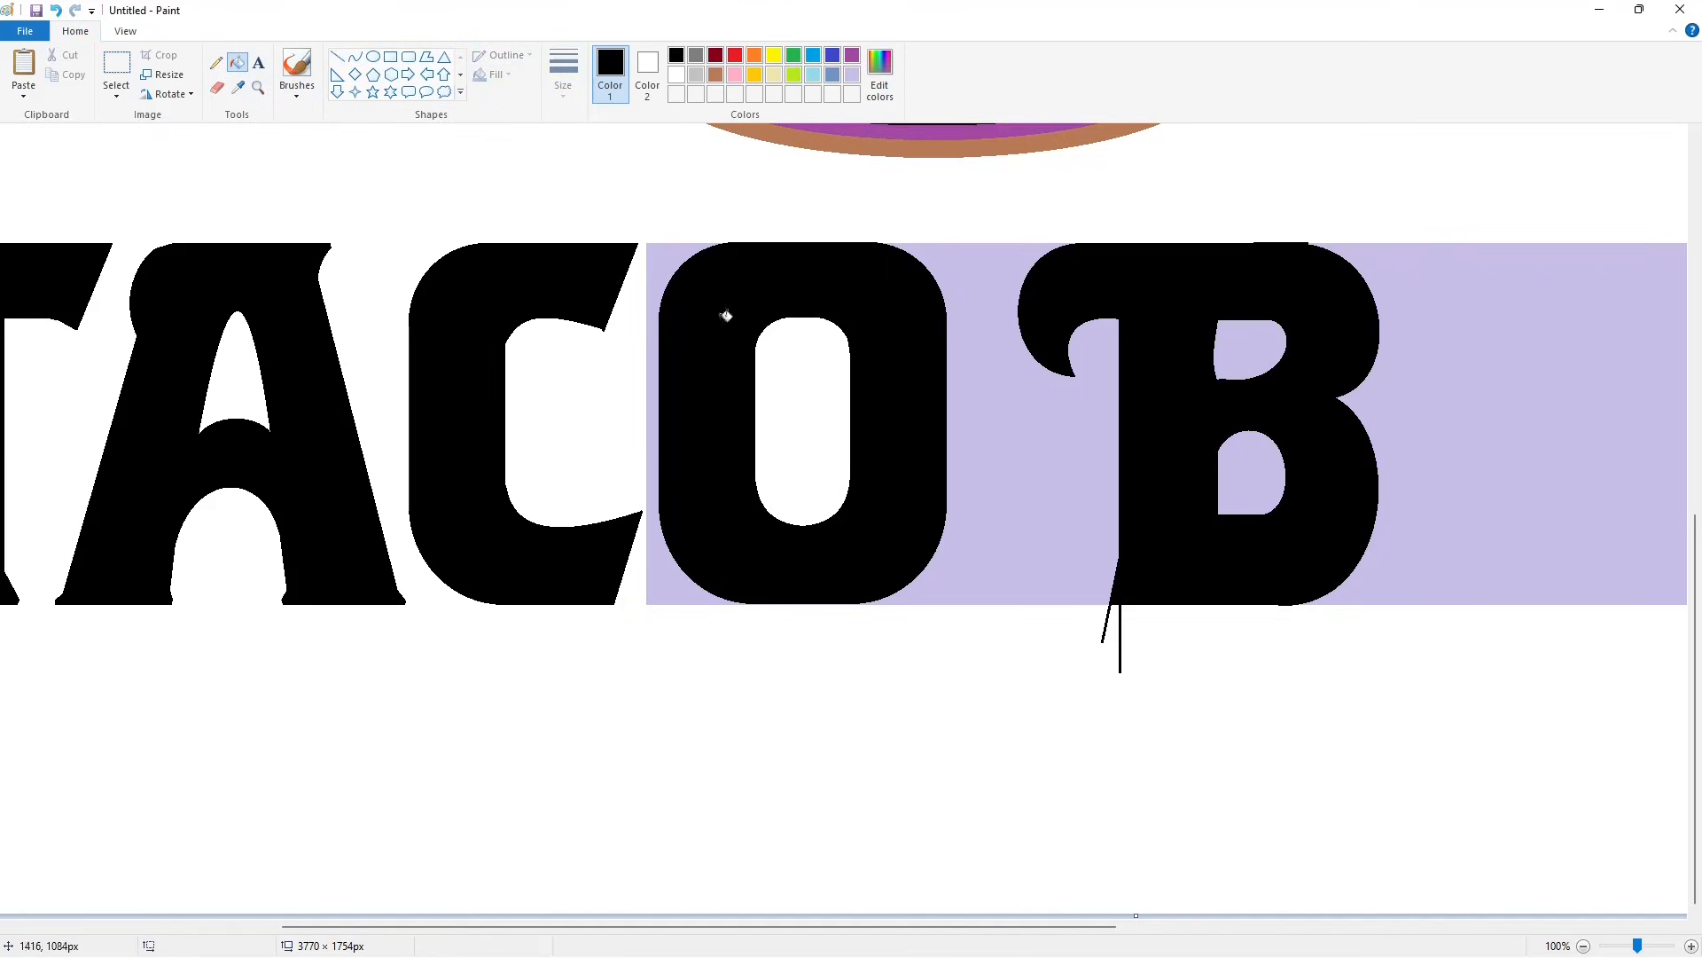
Step: Fill the space between the O and the B and the B's two inner openings with white
{"action": "left_click", "coordinate": [676, 75]}
{"action": "left_click", "coordinate": [974, 427]}
{"action": "left_click", "coordinate": [1250, 351]}
{"action": "left_click", "coordinate": [1251, 474]}
Step: Flatten the B's top edge with a white line nudged into position
{"action": "left_click", "coordinate": [338, 58]}
{"action": "left_click", "coordinate": [563, 76]}
{"action": "left_click", "coordinate": [587, 190]}
{"action": "mouse_move", "coordinate": [1214, 239]}
{"action": "left_mouse_down"}
{"action": "mouse_move", "coordinate": [1361, 239]}
{"action": "mouse_move", "coordinate": [1250, 240]}
{"action": "left_mouse_up"}
{"action": "key", "text": "Down"}
{"action": "left_click", "coordinate": [1372, 483]}
{"action": "key", "text": "Up"}
{"action": "key", "text": "Up"}
{"action": "left_click", "coordinate": [1362, 348]}
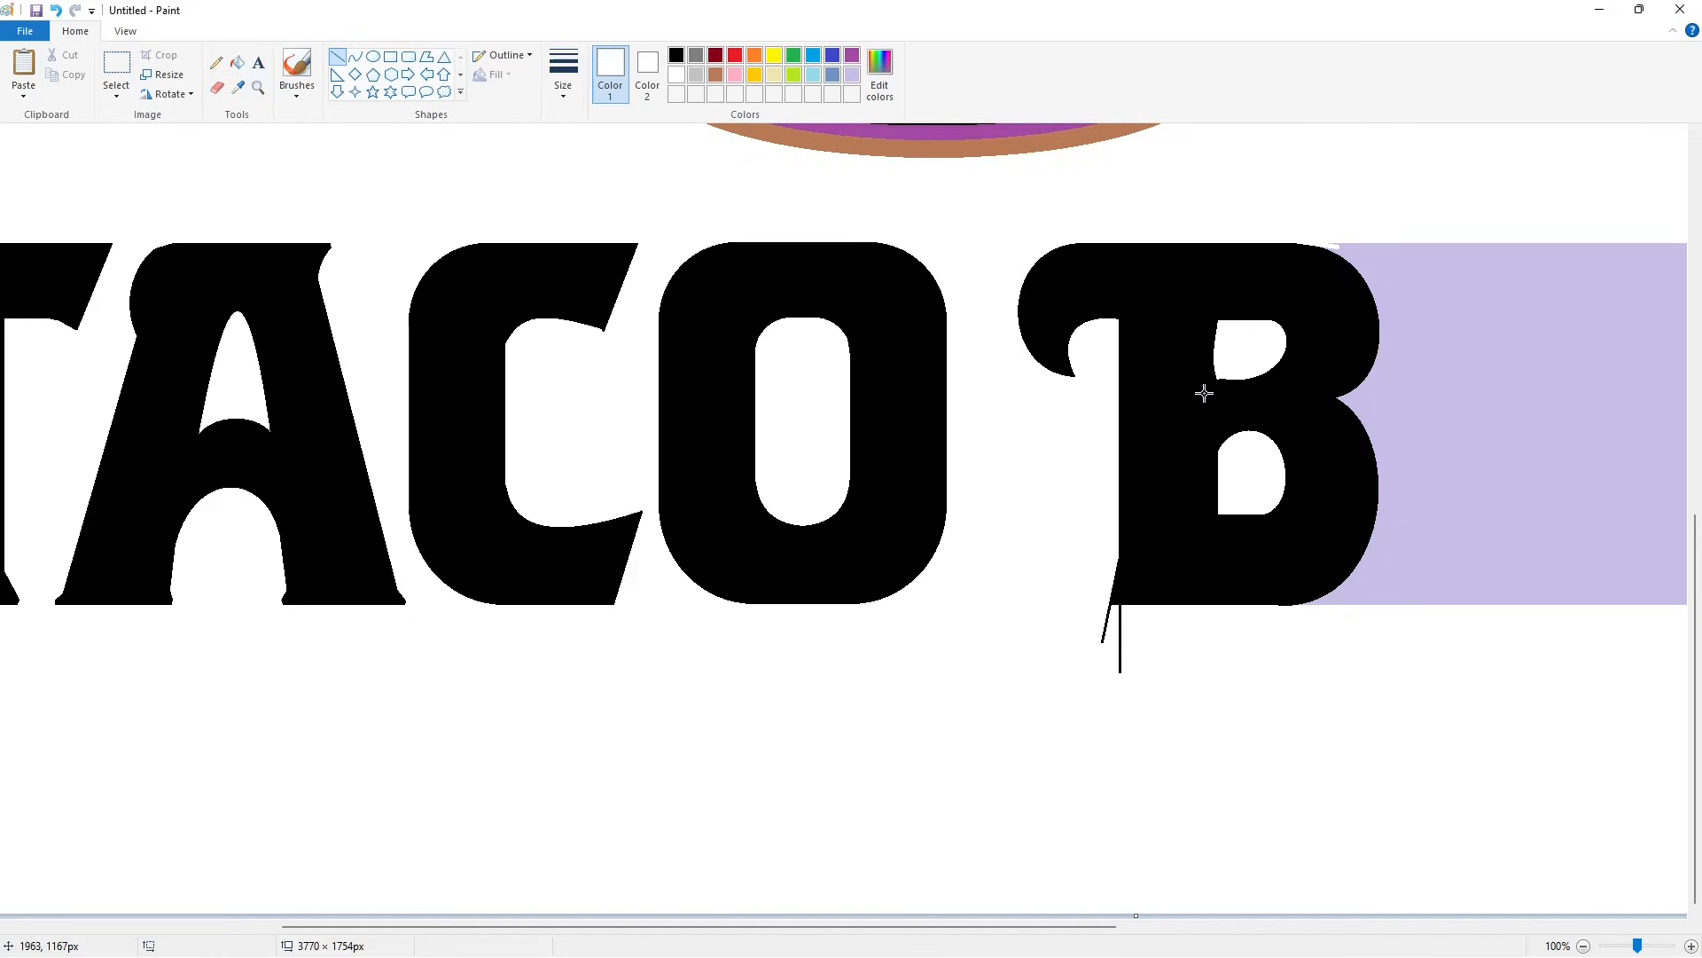
Step: Even out the lower edge of the B's upper opening with a black line and trim the letter's bottom edge with a long white line
{"action": "left_click", "coordinate": [677, 55]}
{"action": "left_click_drag", "start_coordinate": [1258, 382], "coordinate": [1179, 388]}
{"action": "left_click_drag", "start_coordinate": [1102, 612], "coordinate": [1331, 612]}
{"action": "key", "text": "Up"}
{"action": "key", "text": "Up"}
{"action": "key", "text": "Up"}
{"action": "key", "text": "Up"}
{"action": "key", "text": "Up"}
{"action": "key", "text": "Up"}
{"action": "left_click", "coordinate": [677, 76]}
{"action": "left_click", "coordinate": [557, 194]}
Step: Fill the guide stubs below the B with white and trim the sharp tips of its foot and hook with short white lines
{"action": "left_click", "coordinate": [237, 63]}
{"action": "left_click", "coordinate": [1104, 624]}
{"action": "left_click", "coordinate": [1120, 633]}
{"action": "left_click", "coordinate": [337, 56]}
{"action": "left_click_drag", "start_coordinate": [1103, 586], "coordinate": [1121, 638]}
{"action": "left_click_drag", "start_coordinate": [1057, 412], "coordinate": [1055, 411]}
{"action": "left_click", "coordinate": [629, 527]}
Step: Blunt the pointed tips of the C's upper and lower arms with short white lines
{"action": "left_click_drag", "start_coordinate": [633, 497], "coordinate": [655, 534]}
{"action": "left_click", "coordinate": [636, 385]}
{"action": "left_click", "coordinate": [769, 260]}
{"action": "left_click_drag", "start_coordinate": [592, 335], "coordinate": [619, 333]}
{"action": "left_click", "coordinate": [669, 482]}
{"action": "left_click", "coordinate": [1583, 946]}
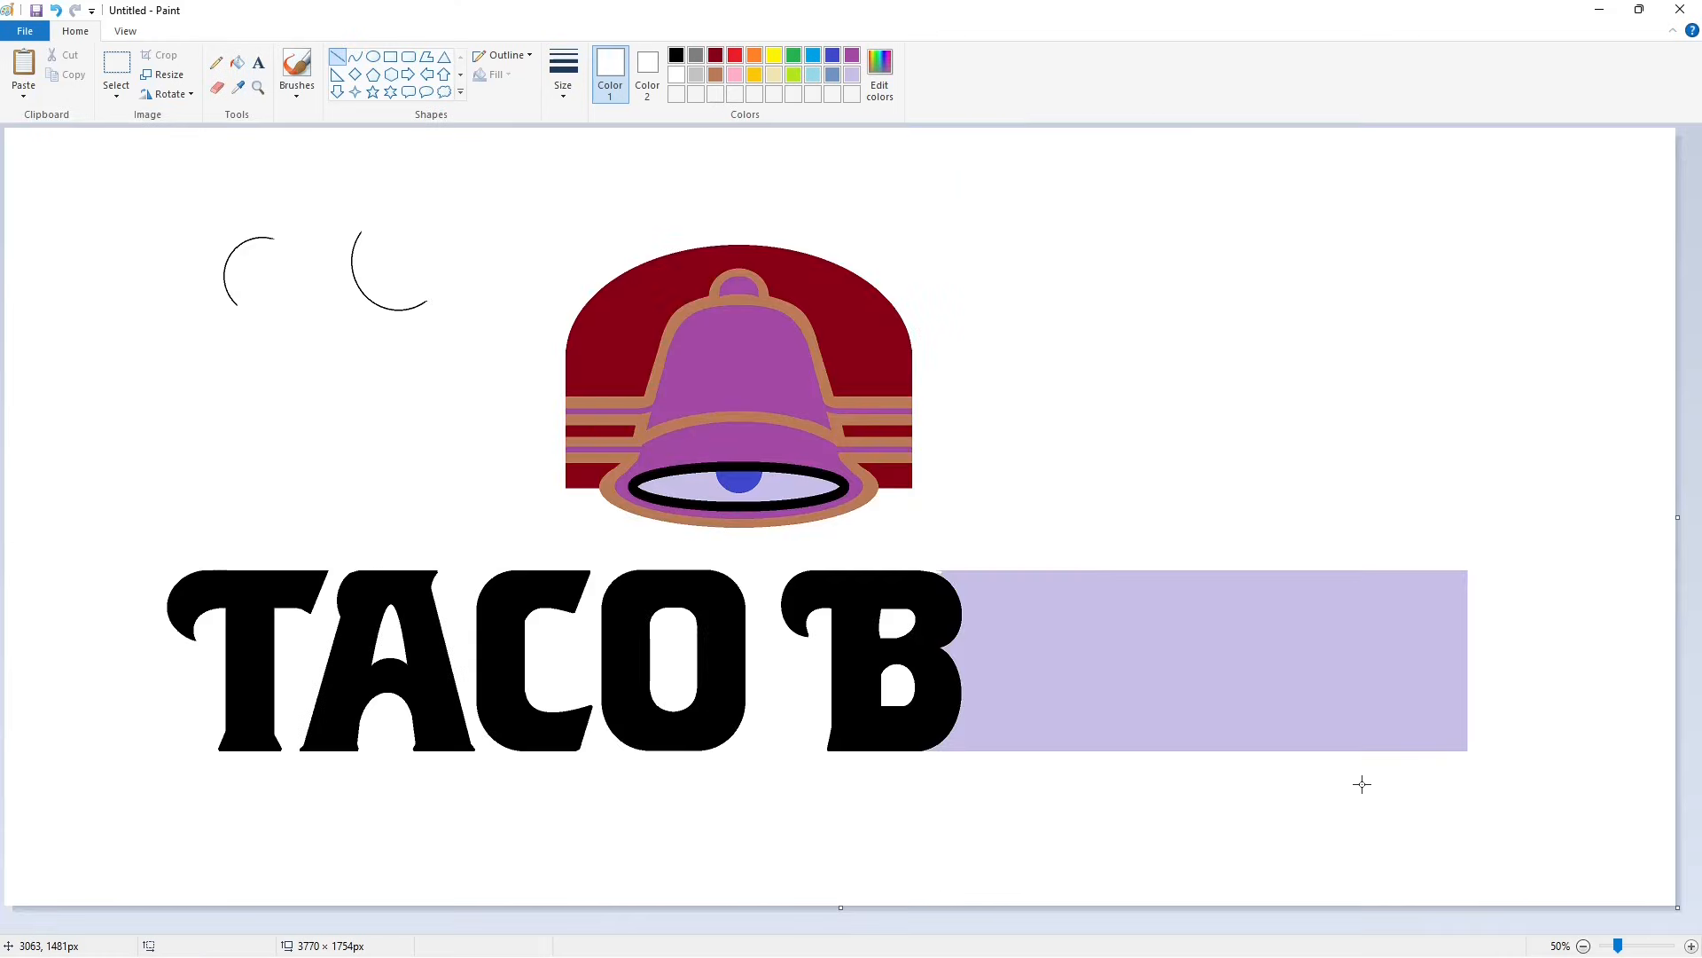
Step: Draw thin black lines for the E's stem, its slanted stem ends and the diagonal ends of its arms
{"action": "left_click", "coordinate": [675, 56]}
{"action": "left_click", "coordinate": [563, 76]}
{"action": "left_click", "coordinate": [606, 177]}
{"action": "left_click_drag", "start_coordinate": [984, 561], "coordinate": [984, 794]}
{"action": "left_click_drag", "start_coordinate": [984, 588], "coordinate": [973, 562]}
{"action": "left_click_drag", "start_coordinate": [985, 723], "coordinate": [973, 747]}
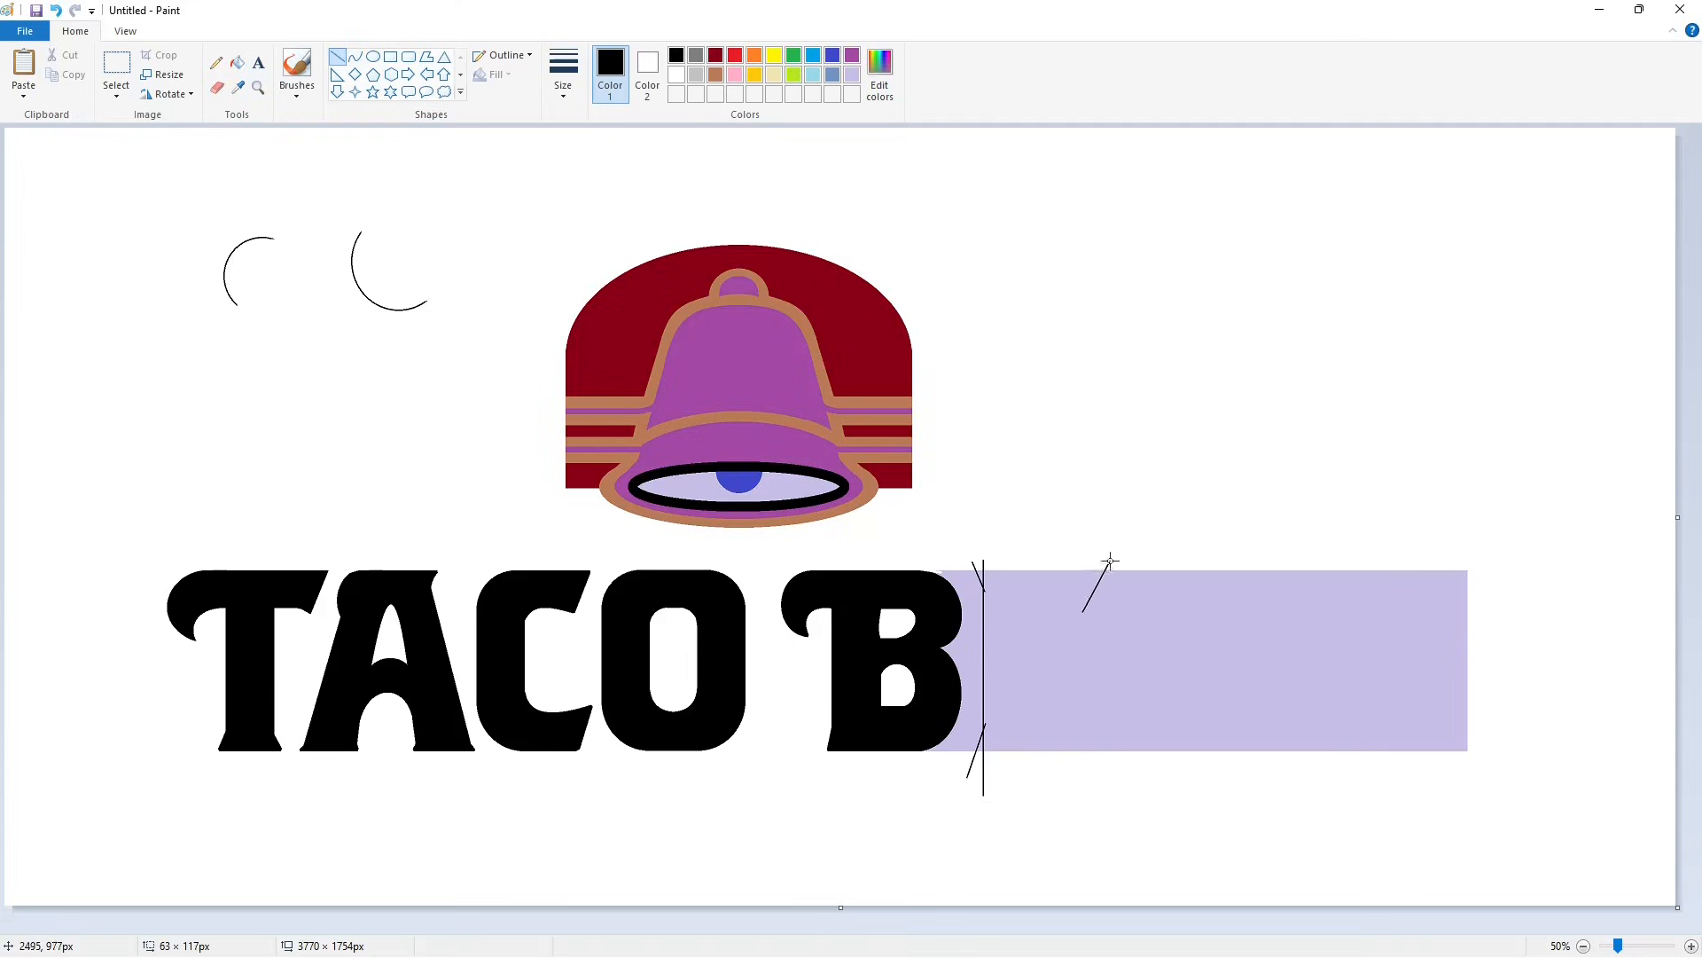
{"action": "mouse_move", "coordinate": [1084, 612]}
{"action": "left_mouse_down"}
{"action": "mouse_move", "coordinate": [1071, 599]}
{"action": "mouse_move", "coordinate": [1086, 635]}
{"action": "mouse_move", "coordinate": [1073, 671]}
{"action": "left_mouse_up"}
Step: Draw the E's curved inner edges between the arms and the slanted end of its lower arm
{"action": "left_click", "coordinate": [355, 56]}
{"action": "left_click", "coordinate": [1025, 624]}
{"action": "left_click", "coordinate": [1025, 625]}
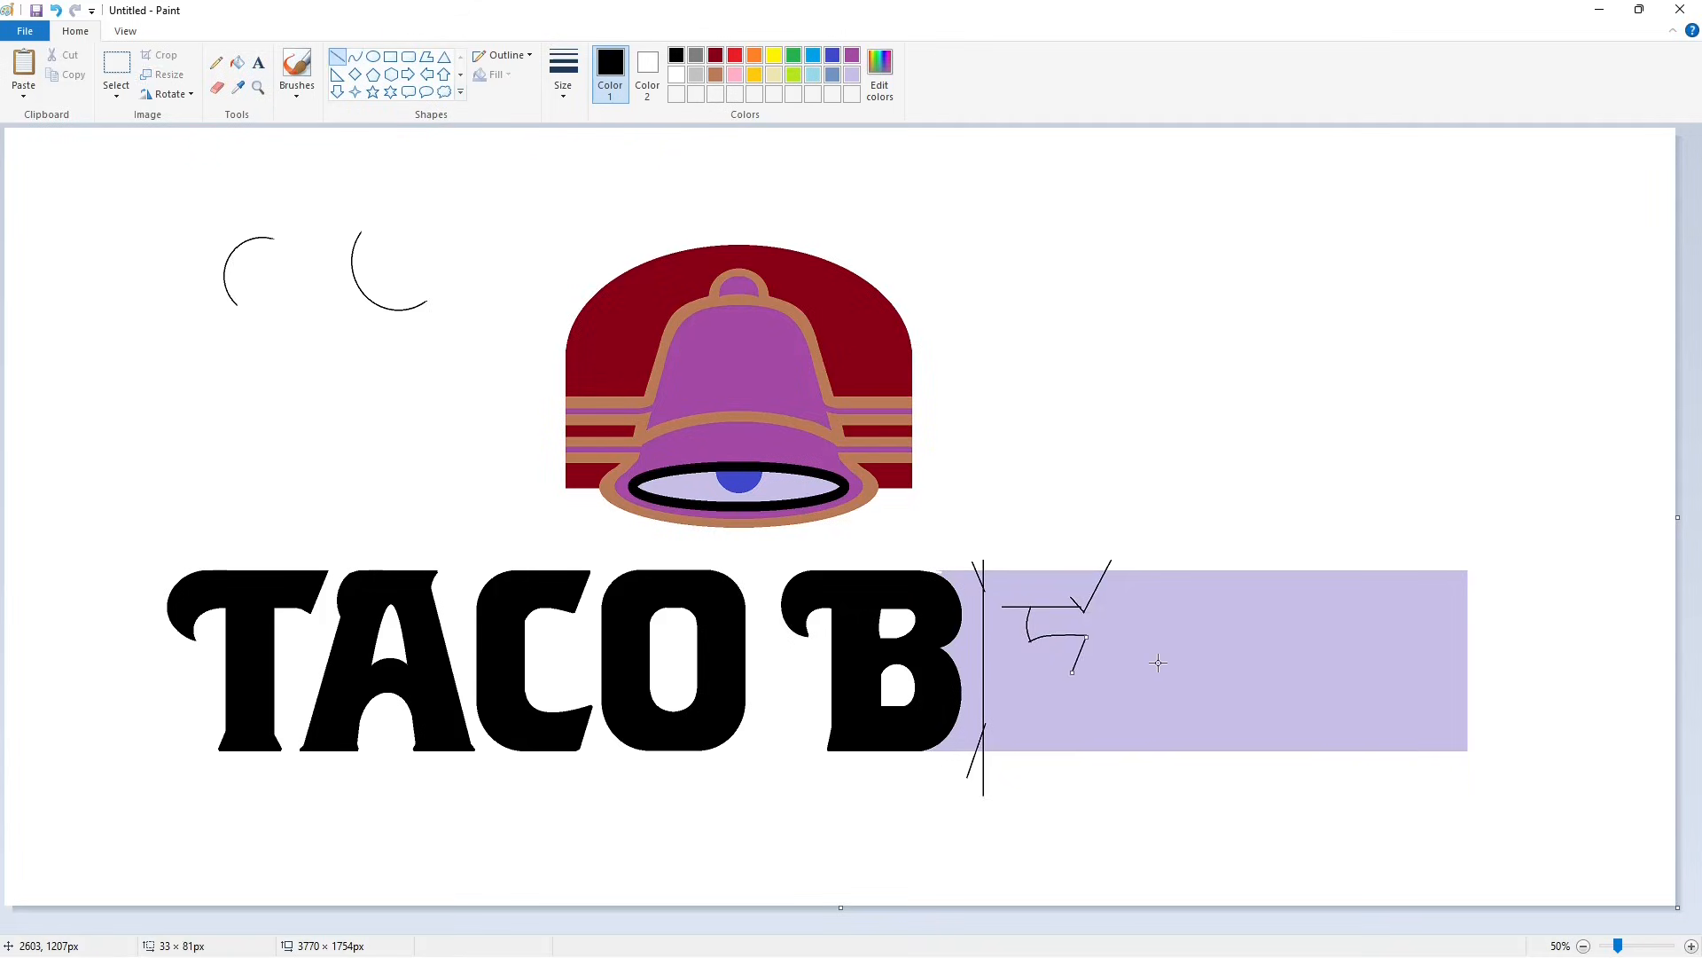
{"action": "key", "text": "ctrl+z"}
{"action": "left_click", "coordinate": [1044, 661]}
{"action": "mouse_move", "coordinate": [1072, 669]}
{"action": "left_mouse_down"}
{"action": "mouse_move", "coordinate": [1028, 676]}
{"action": "mouse_move", "coordinate": [1029, 723]}
{"action": "mouse_move", "coordinate": [1010, 705]}
{"action": "mouse_move", "coordinate": [1077, 776]}
{"action": "left_mouse_up"}
{"action": "left_click", "coordinate": [1037, 663]}
Step: Fill the outlined E with black
{"action": "left_click", "coordinate": [338, 57]}
{"action": "left_click", "coordinate": [237, 63]}
{"action": "left_click", "coordinate": [1002, 639]}
{"action": "scroll", "coordinate": [1401, 843], "scroll_direction": "up", "scroll_amount": 1}
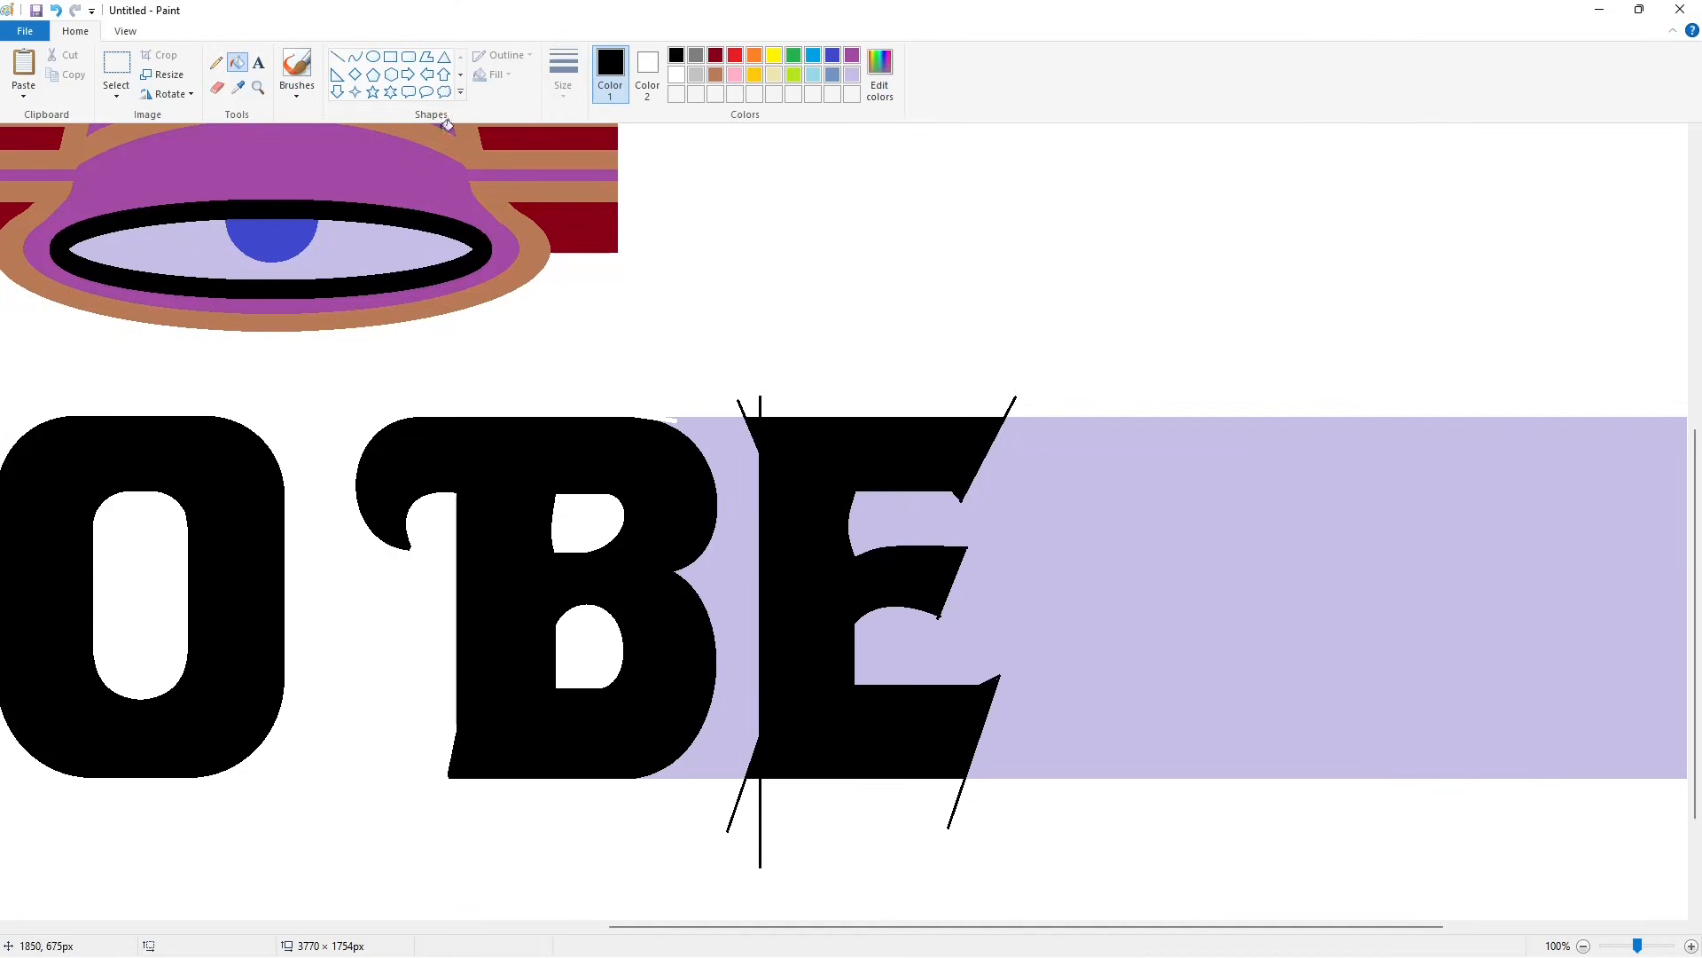
Step: Fill the gap between the B and the E with white and trim the E's top edge with a white line about 336 px long
{"action": "left_click", "coordinate": [677, 75]}
{"action": "left_click", "coordinate": [722, 603]}
{"action": "left_click", "coordinate": [337, 56]}
{"action": "left_click_drag", "start_coordinate": [732, 412], "coordinate": [1029, 412]}
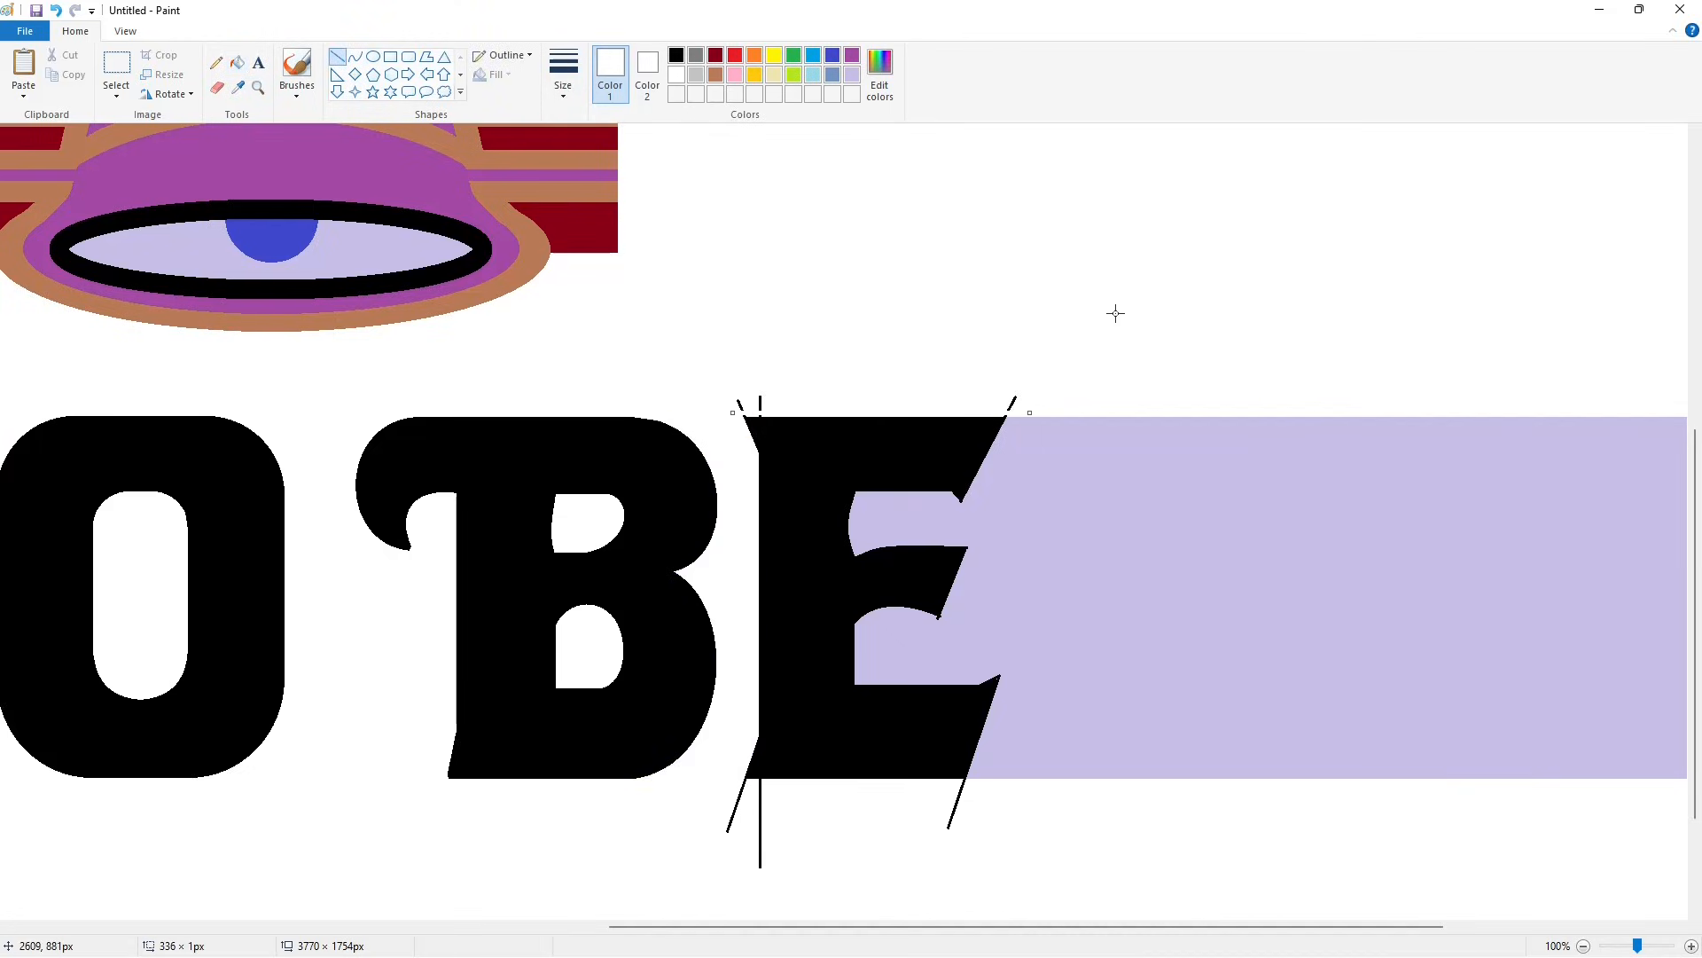
{"action": "left_click", "coordinate": [1115, 313]}
Step: Trim the tips of the E's middle arm with short lavender lines and smooth the lower arm's tip with a black line
{"action": "left_click", "coordinate": [850, 77]}
{"action": "left_click_drag", "start_coordinate": [948, 609], "coordinate": [932, 635]}
{"action": "left_click_drag", "start_coordinate": [965, 533], "coordinate": [973, 580]}
{"action": "left_click", "coordinate": [1031, 532]}
{"action": "left_click", "coordinate": [677, 55]}
{"action": "left_click_drag", "start_coordinate": [989, 681], "coordinate": [998, 677]}
{"action": "left_click", "coordinate": [1074, 680]}
Step: Erase the leftover guide stubs above and below the E by filling them with white
{"action": "left_click", "coordinate": [237, 63]}
{"action": "left_click", "coordinate": [676, 76]}
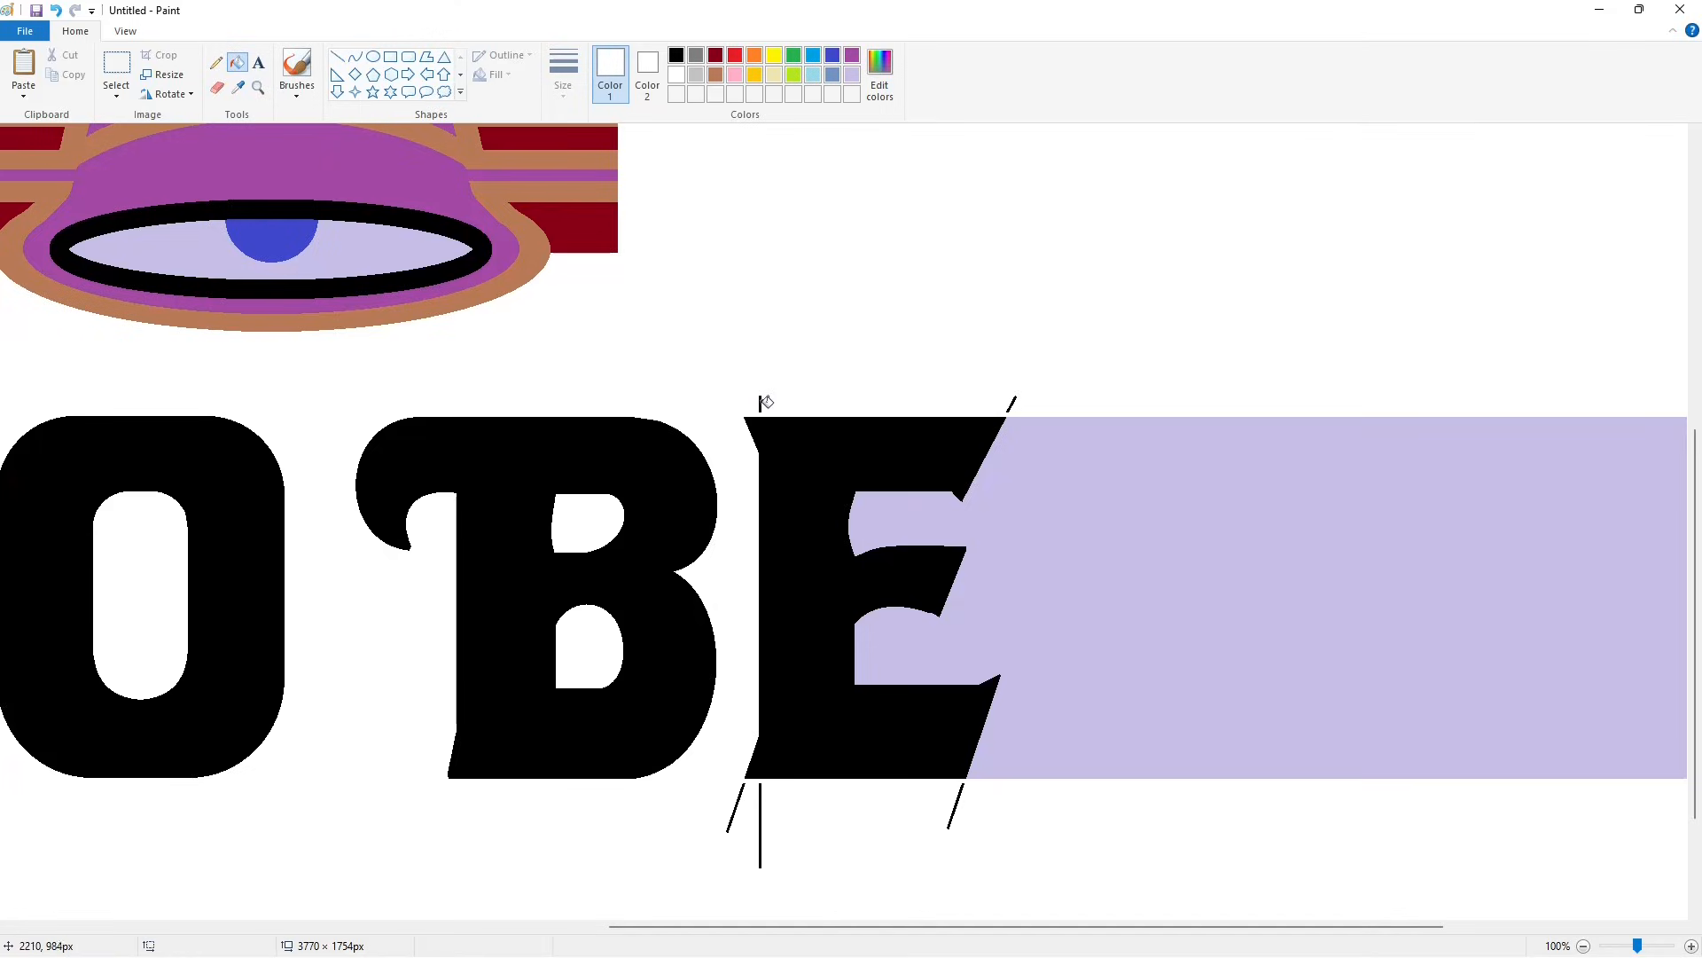
{"action": "left_click", "coordinate": [737, 802]}
{"action": "left_click", "coordinate": [760, 797]}
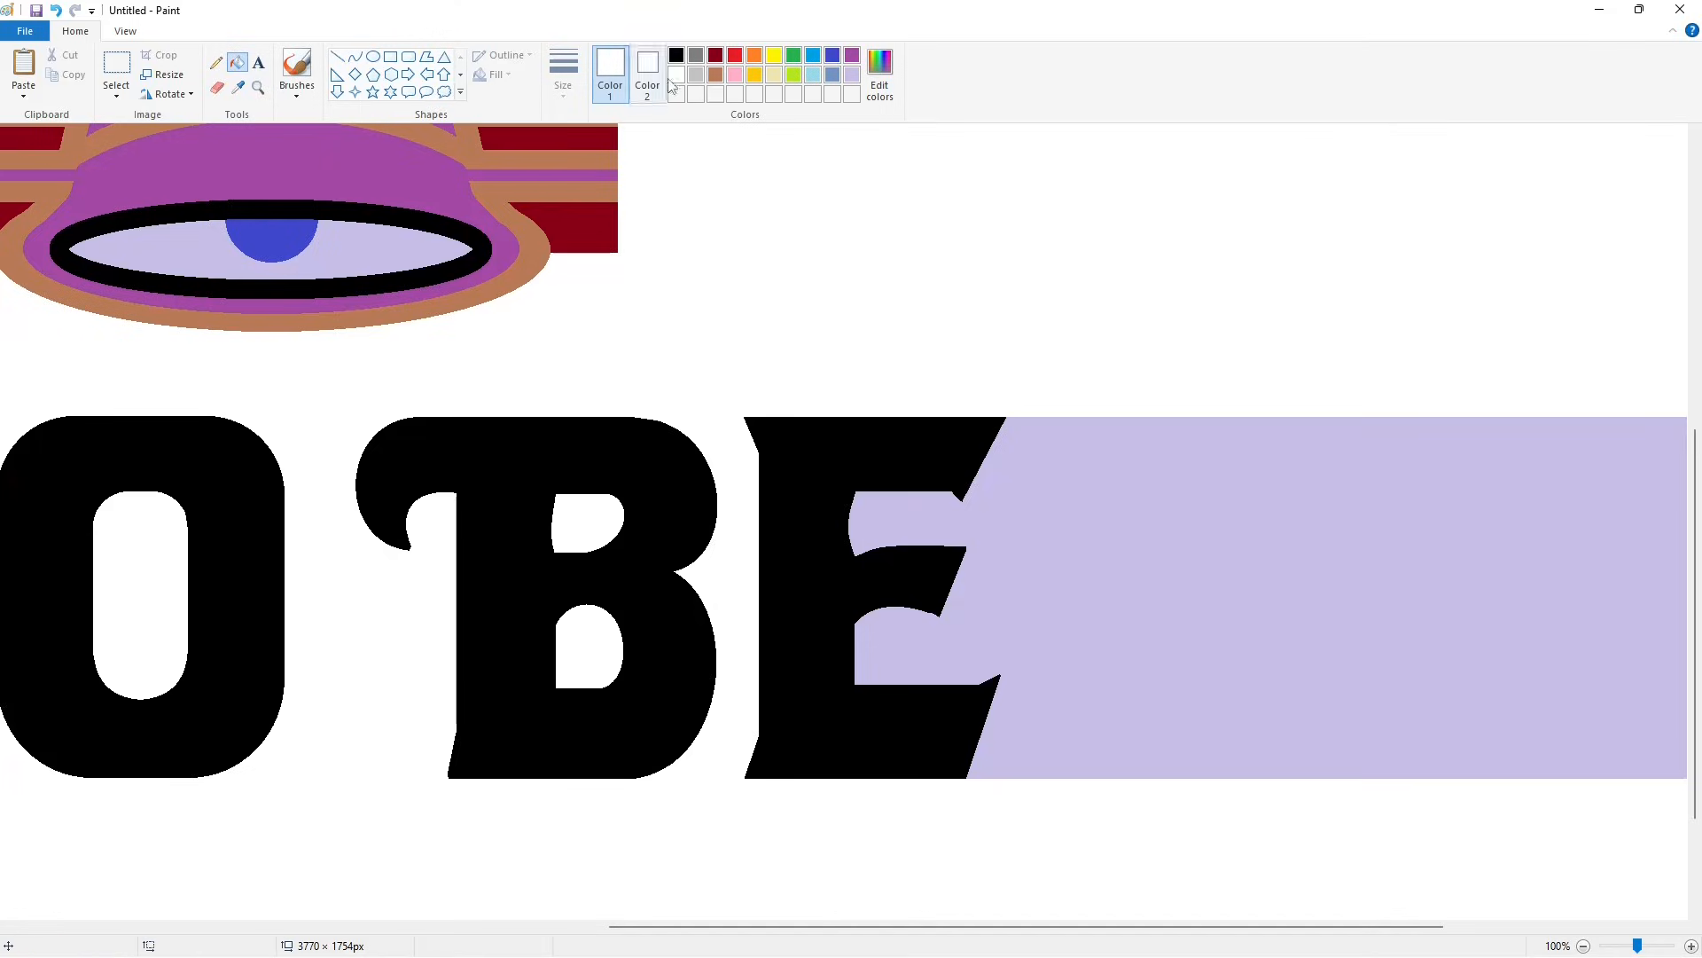
Step: Blunt the E's upper left and lower left corners with short white lines
{"action": "left_click", "coordinate": [337, 56]}
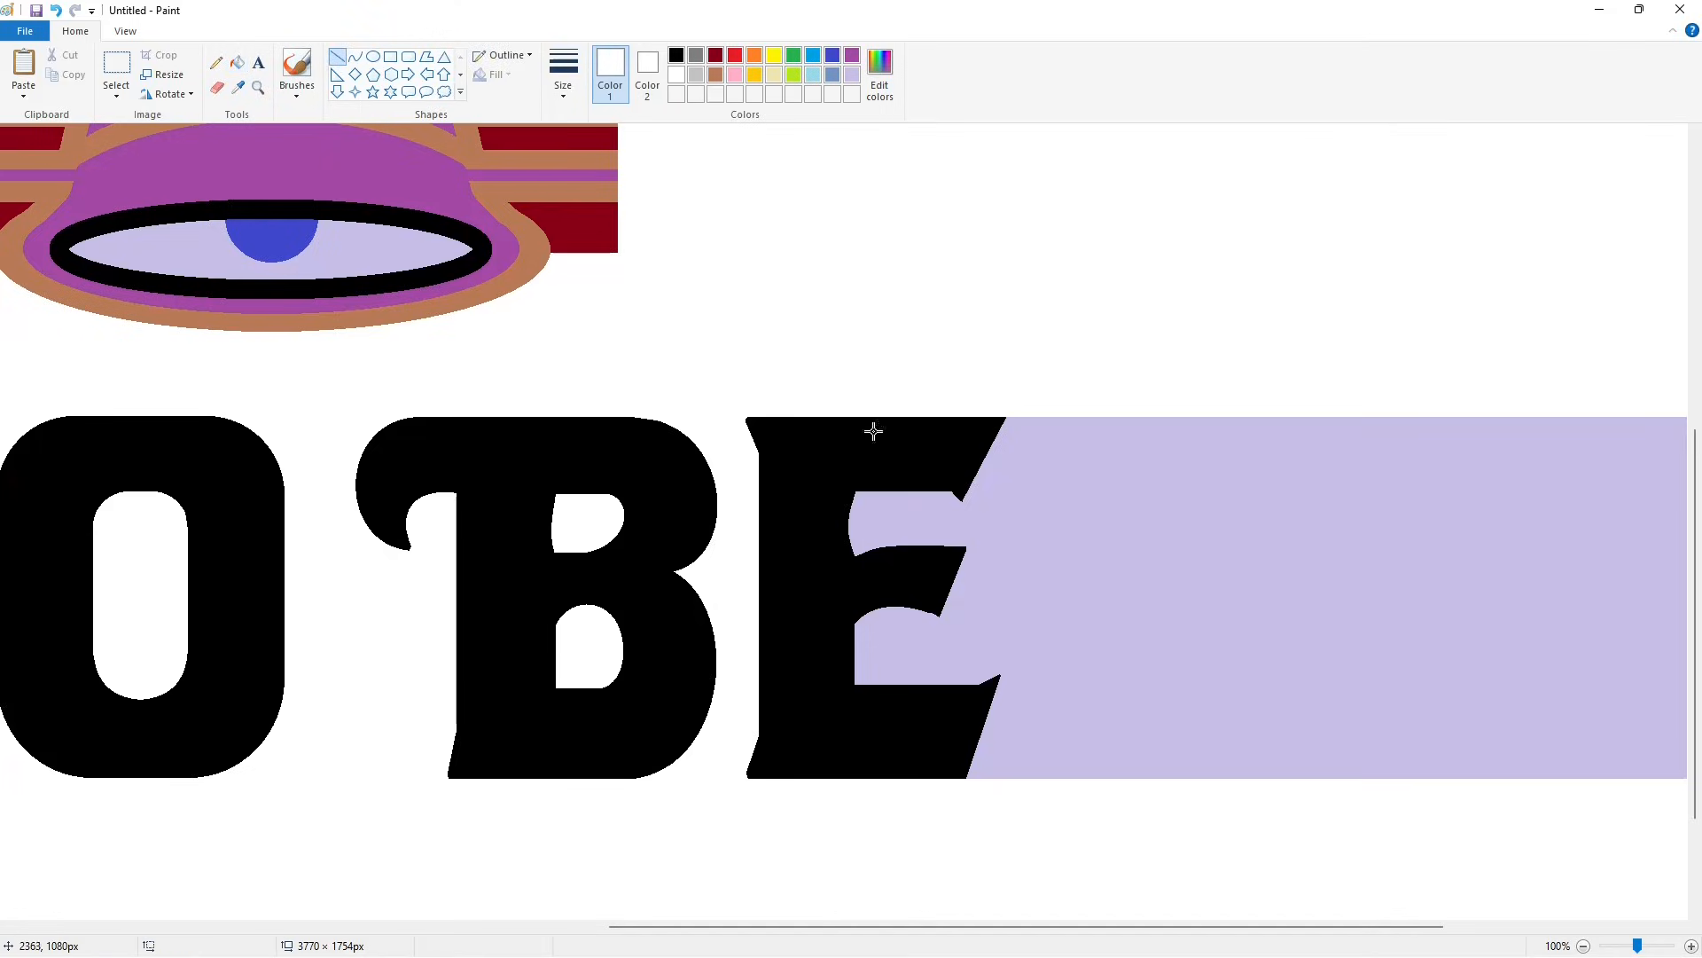
{"action": "left_click", "coordinate": [677, 56]}
{"action": "scroll", "coordinate": [1416, 775], "scroll_direction": "down", "scroll_amount": 1, "text": "ctrl"}
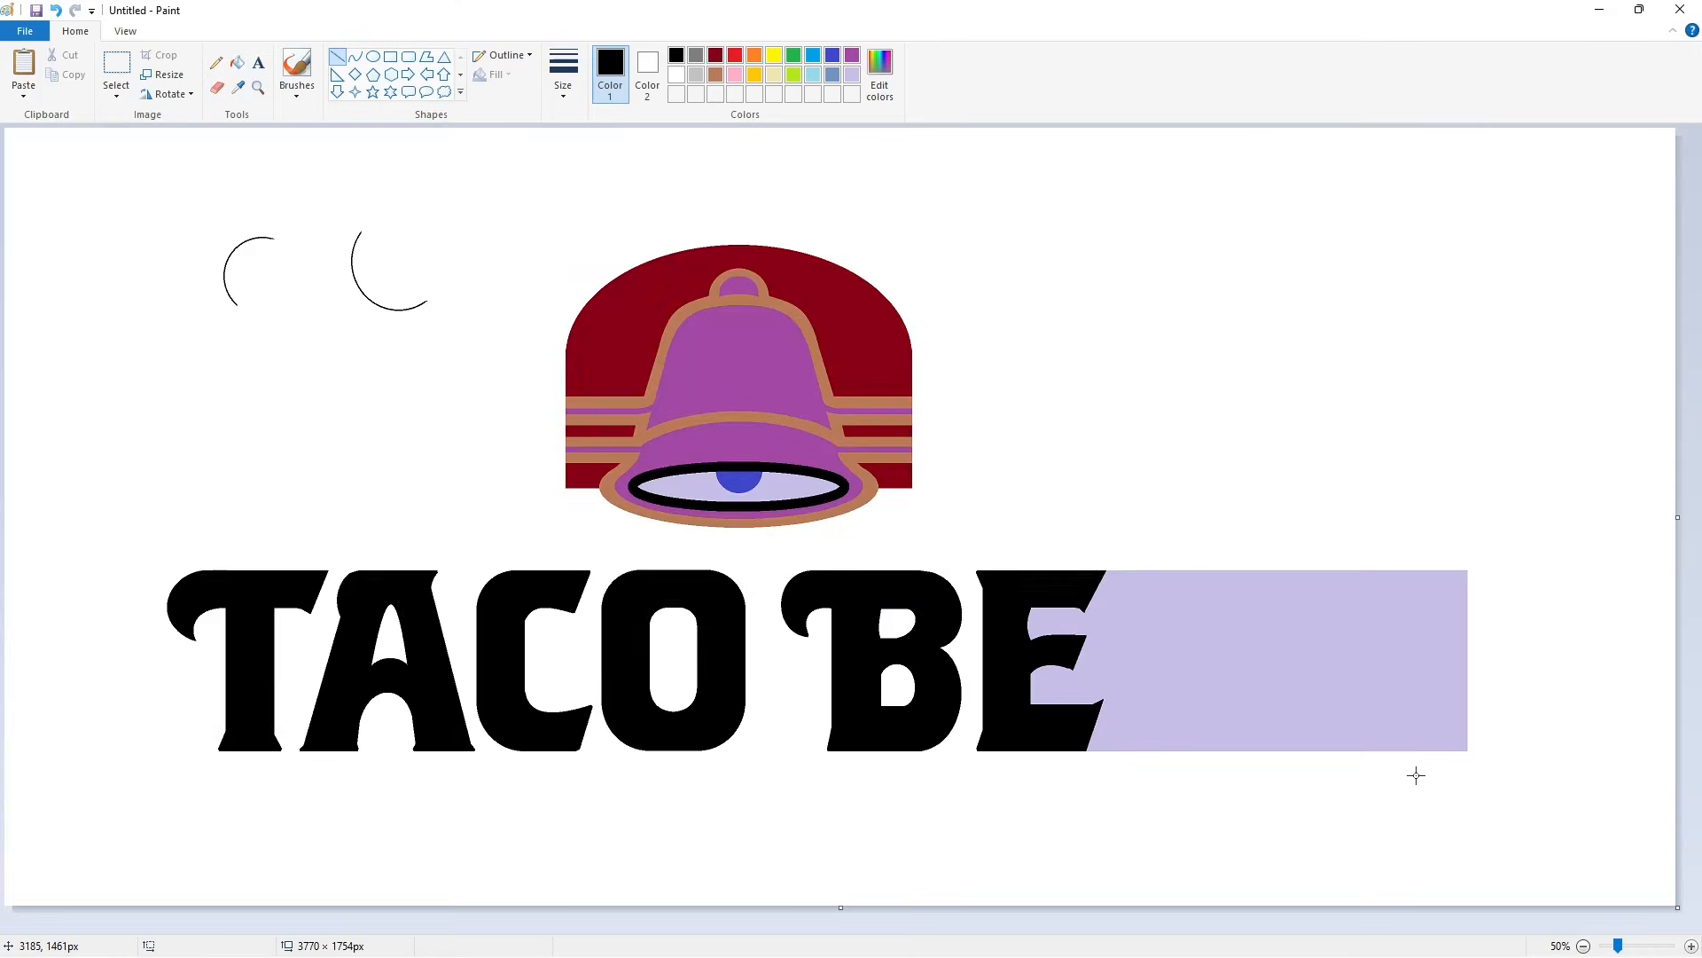
Step: Paste a copy of the E into the canvas's empty upper left area and fill its lavender background with white
{"action": "left_click", "coordinate": [116, 66]}
{"action": "left_click_drag", "start_coordinate": [969, 545], "coordinate": [1116, 810]}
{"action": "key", "text": "ctrl+c"}
{"action": "key", "text": "ctrl+v"}
{"action": "left_click", "coordinate": [236, 63]}
{"action": "left_click", "coordinate": [131, 205]}
{"action": "left_click", "coordinate": [676, 76]}
{"action": "key", "text": "ctrl+z"}
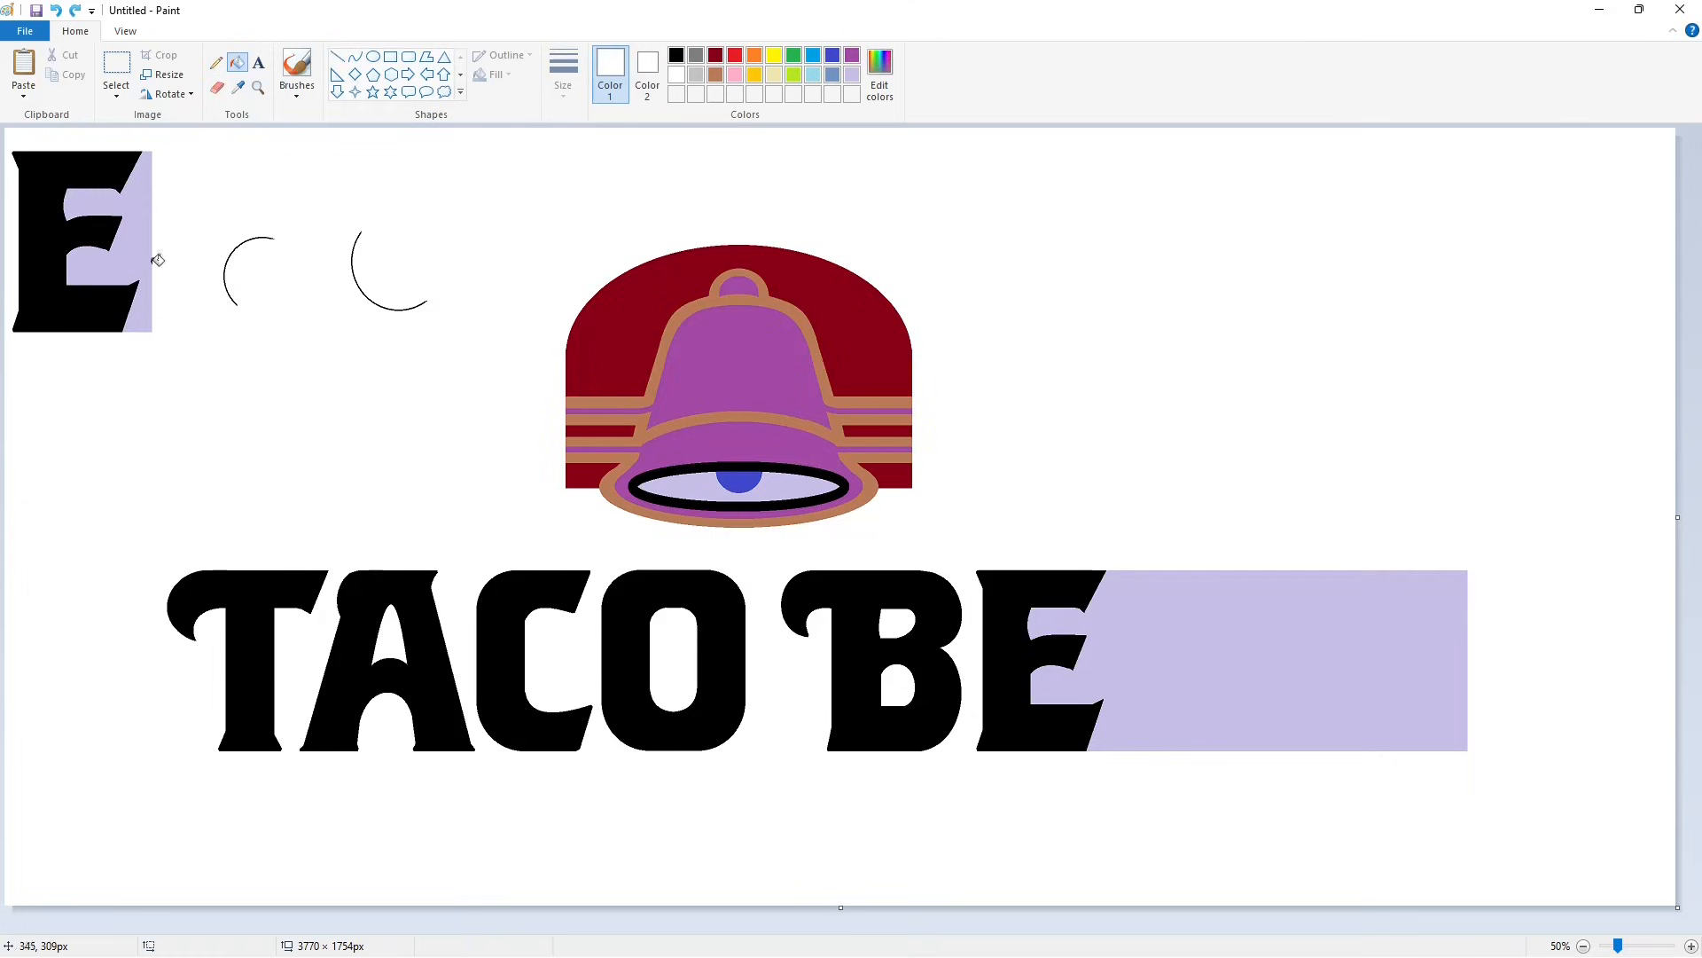
{"action": "left_click", "coordinate": [141, 250]}
Step: Place a copy of the cleaned E directly after the BE lettering, aligned with the other letters
{"action": "left_click", "coordinate": [116, 67]}
{"action": "left_click_drag", "start_coordinate": [8, 142], "coordinate": [179, 384]}
{"action": "key", "text": "ctrl+c"}
{"action": "key", "text": "ctrl+v"}
{"action": "left_click_drag", "start_coordinate": [57, 232], "coordinate": [1168, 664]}
{"action": "left_click", "coordinate": [1349, 635]}
Step: Copy the lower arm of the spare E and fill the last E of the lettering with purple
{"action": "left_click", "coordinate": [121, 73]}
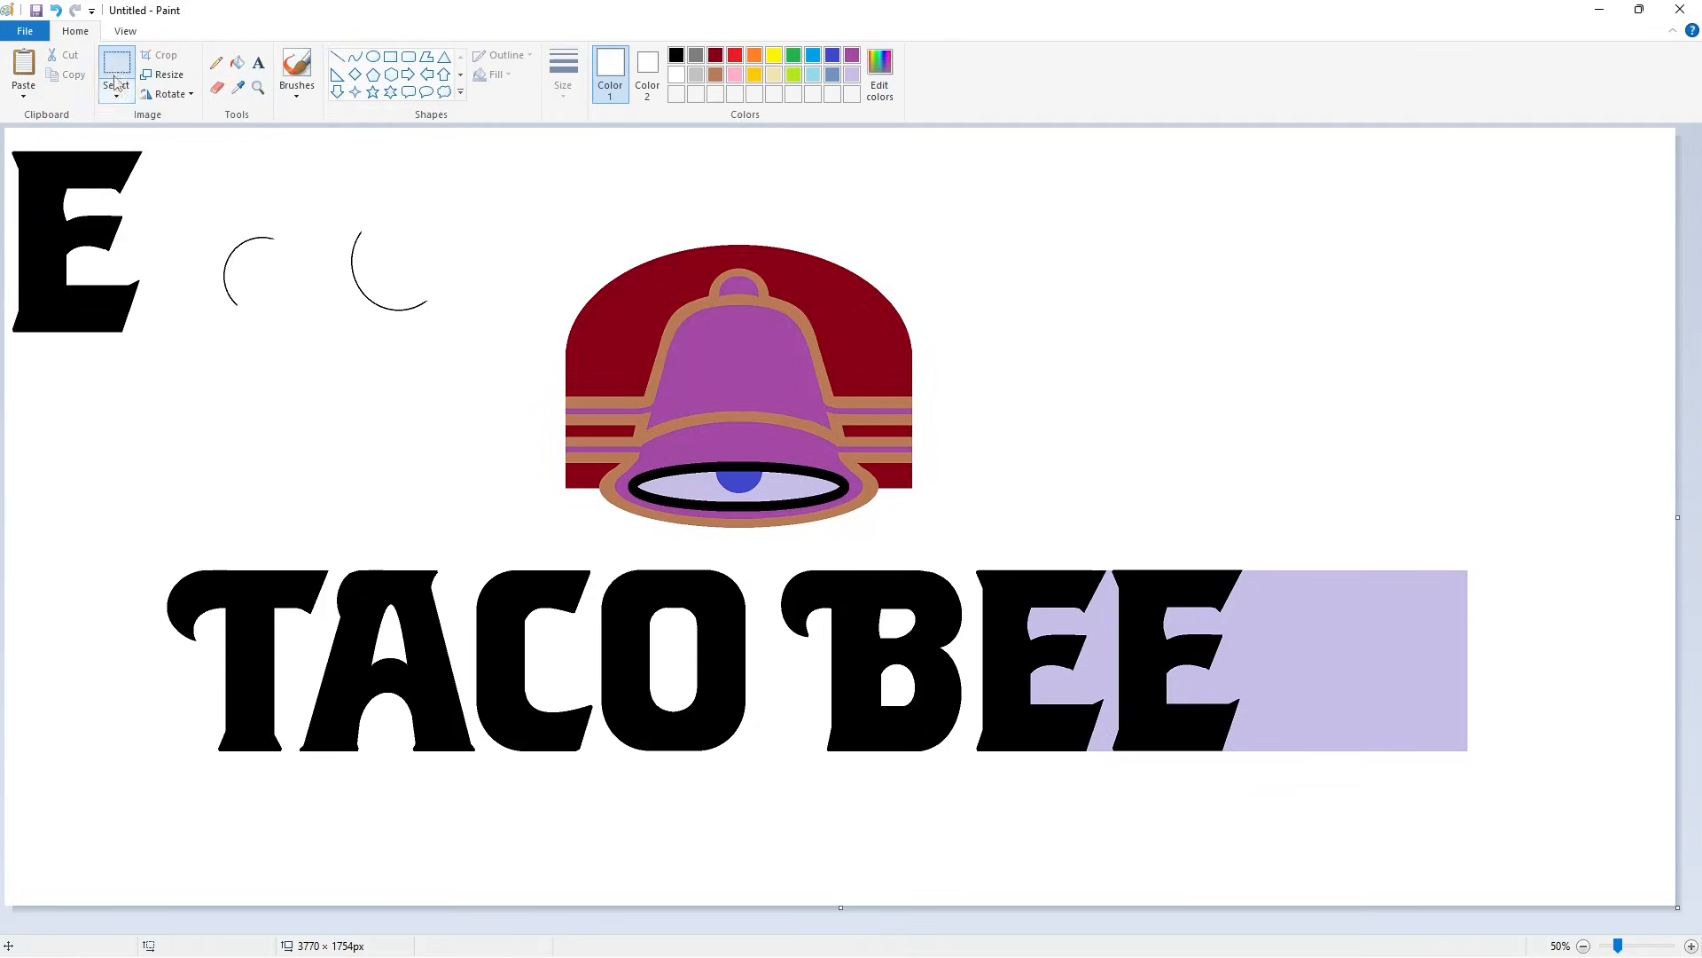
{"action": "left_click_drag", "start_coordinate": [152, 258], "coordinate": [145, 316]}
{"action": "left_click", "coordinate": [330, 255]}
{"action": "left_click", "coordinate": [237, 62]}
{"action": "left_click", "coordinate": [852, 56]}
{"action": "left_click", "coordinate": [1152, 686]}
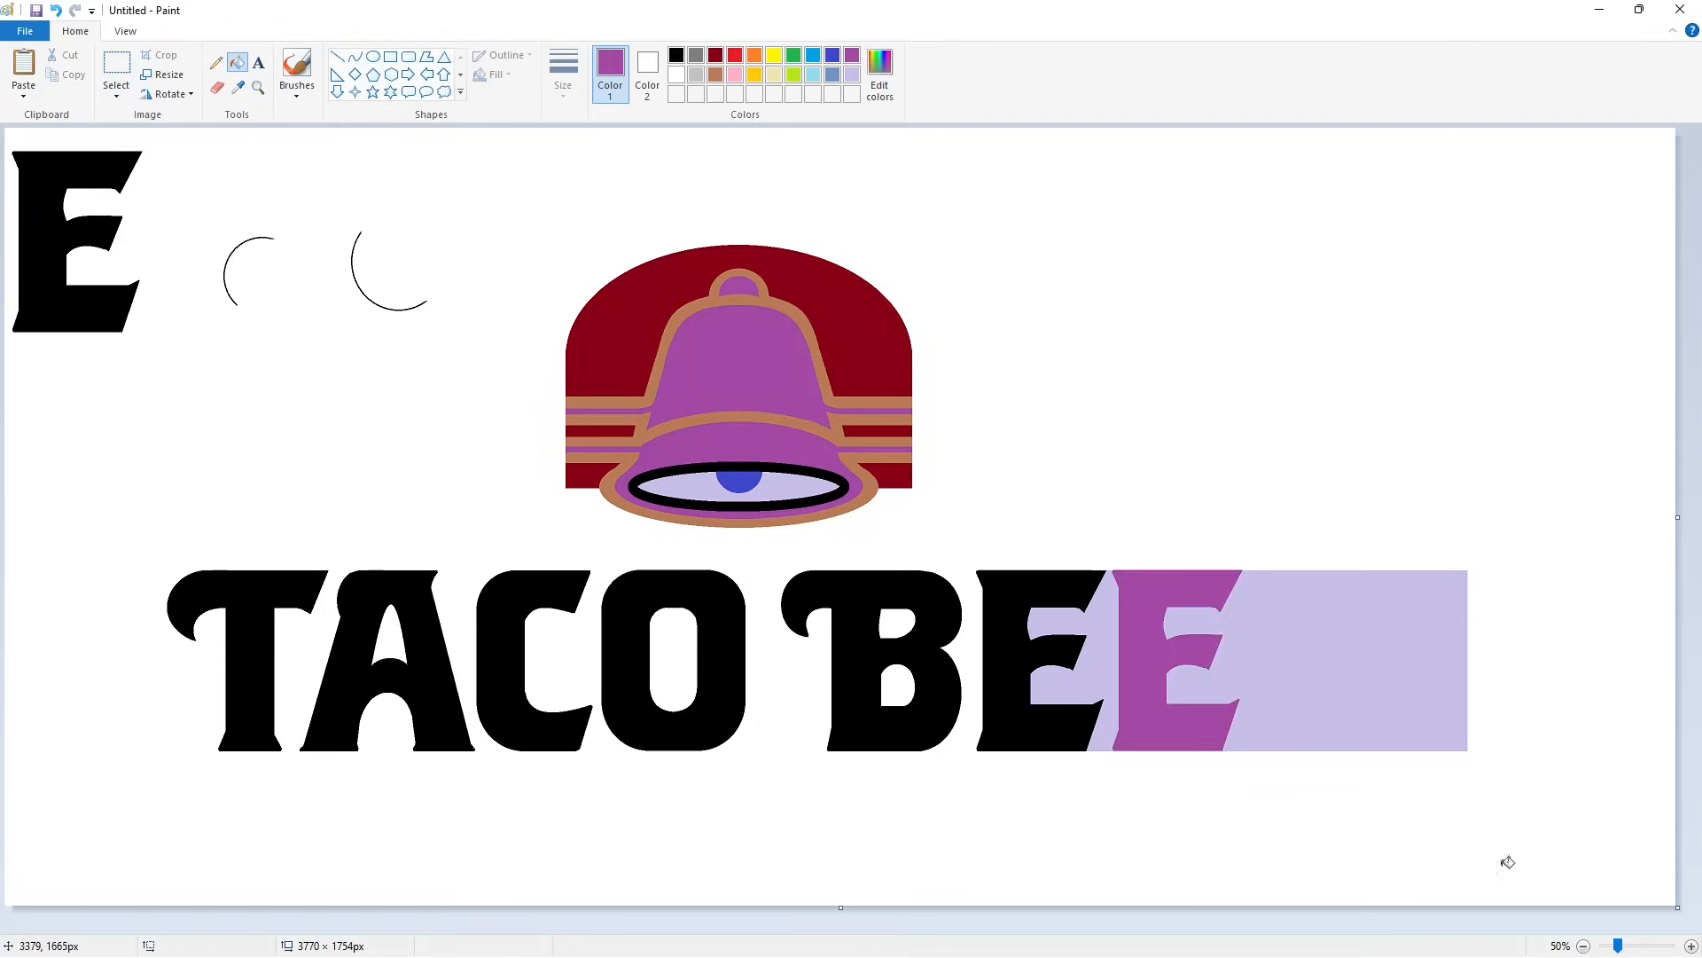
Step: Lay the copied lower arm over the purple E's lower arm, shifted towards the stem to shorten it
{"action": "left_click", "coordinate": [1691, 946]}
{"action": "scroll", "coordinate": [1155, 877], "scroll_direction": "right", "scroll_amount": 10}
{"action": "scroll", "coordinate": [1155, 878], "scroll_direction": "down", "scroll_amount": 5}
{"action": "key", "text": "ctrl+v"}
{"action": "left_click_drag", "start_coordinate": [101, 238], "coordinate": [1086, 767]}
{"action": "key", "text": "Left"}
{"action": "key", "text": "Left"}
{"action": "key", "text": "Left"}
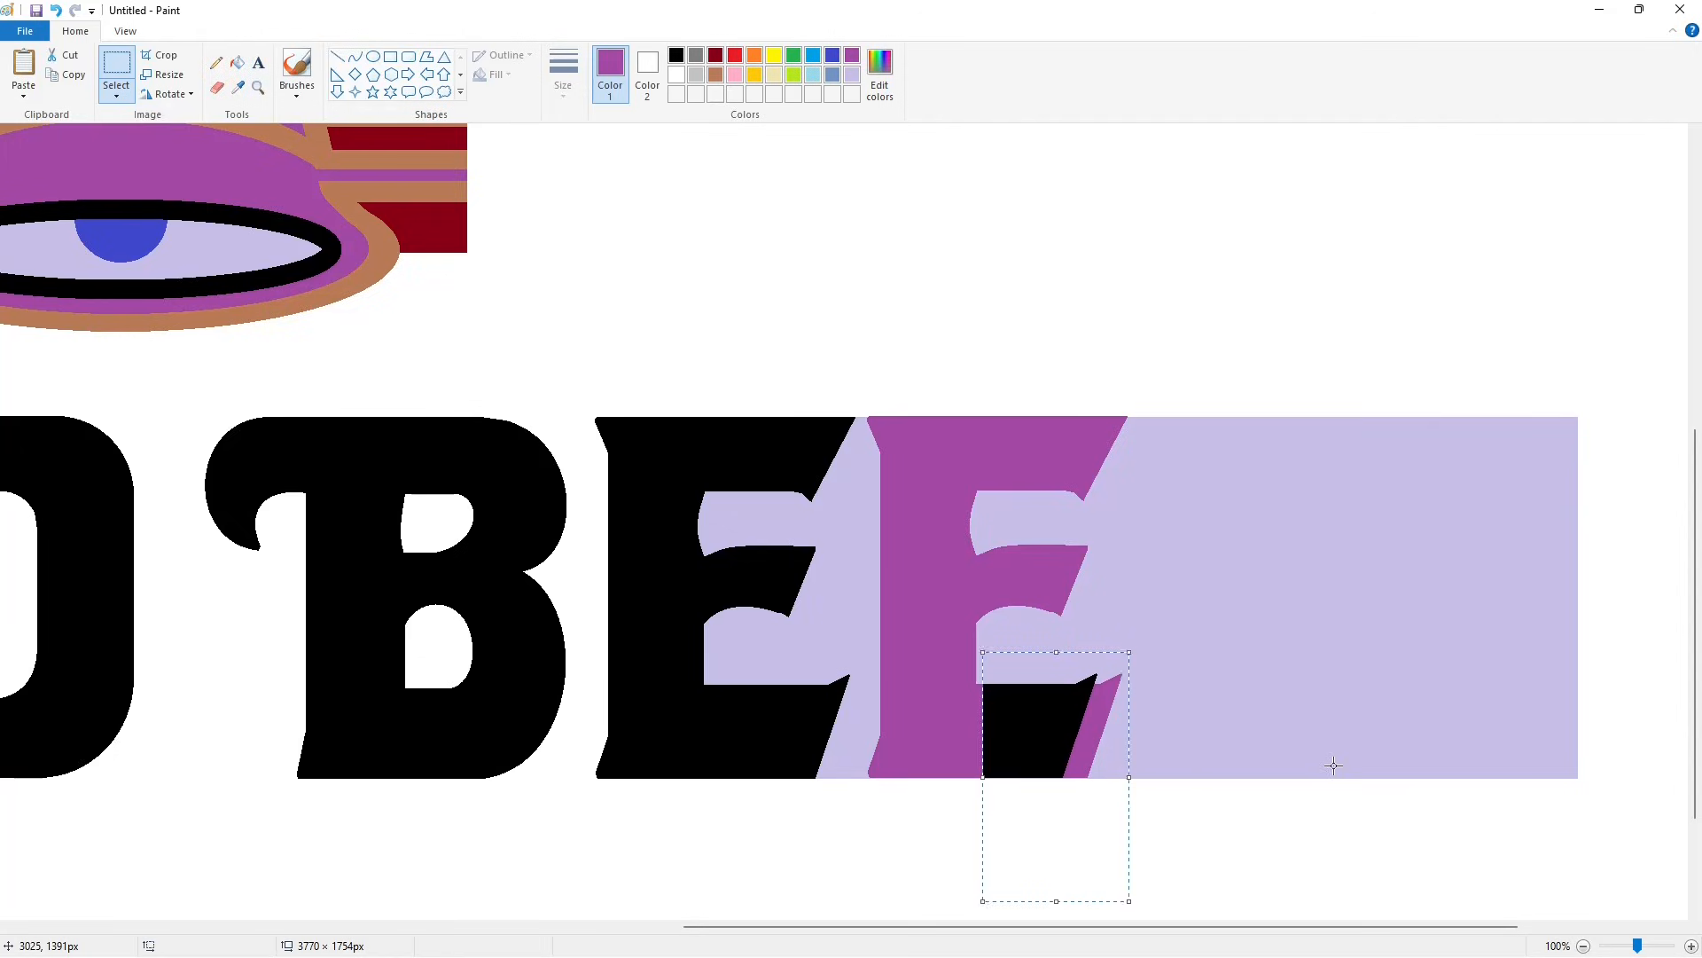
{"action": "left_click", "coordinate": [1333, 766]}
Step: Fill the leftover purple tip of the lower arm with lavender and the rest of the purple letter with black
{"action": "left_click", "coordinate": [1583, 946]}
{"action": "left_click", "coordinate": [1691, 946]}
{"action": "left_click_drag", "start_coordinate": [779, 928], "coordinate": [1468, 928]}
{"action": "left_click", "coordinate": [236, 63]}
{"action": "left_click", "coordinate": [852, 76]}
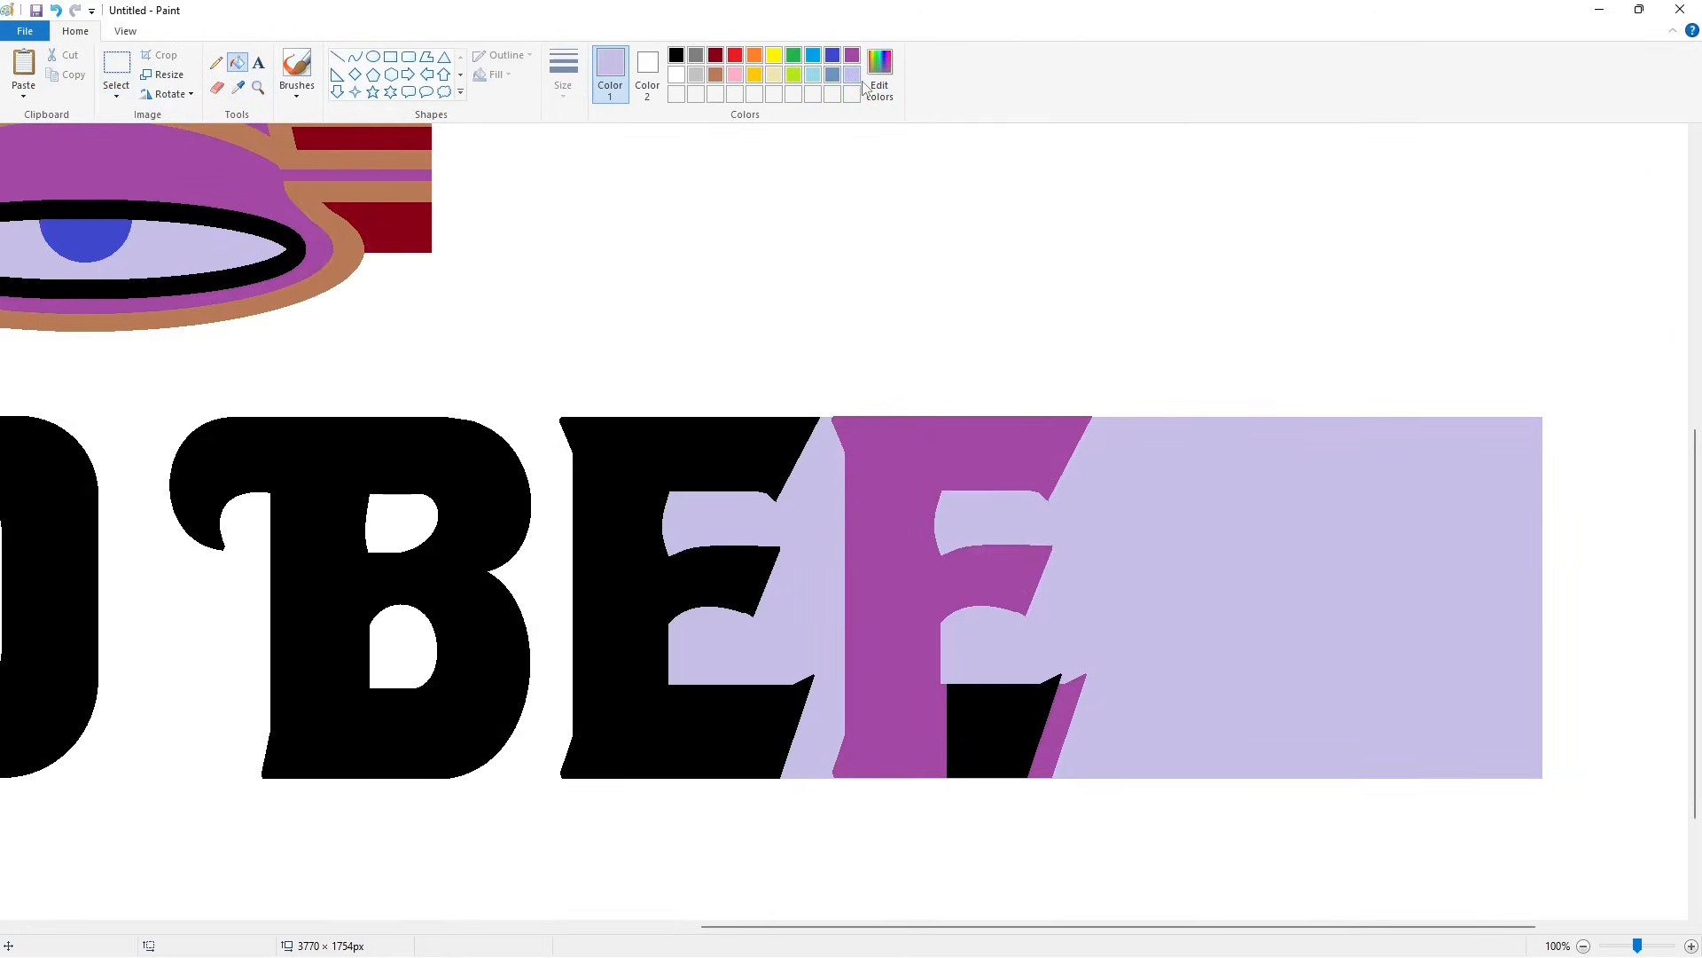
{"action": "left_click", "coordinate": [1061, 721]}
{"action": "left_click", "coordinate": [676, 55]}
{"action": "left_click", "coordinate": [891, 479]}
Step: Draw a vertical lavender line about 281 px long along the stem's inner edge, through the last E's upper arms
{"action": "left_click", "coordinate": [338, 56]}
{"action": "left_click", "coordinate": [852, 75]}
{"action": "left_click_drag", "start_coordinate": [948, 622], "coordinate": [948, 388]}
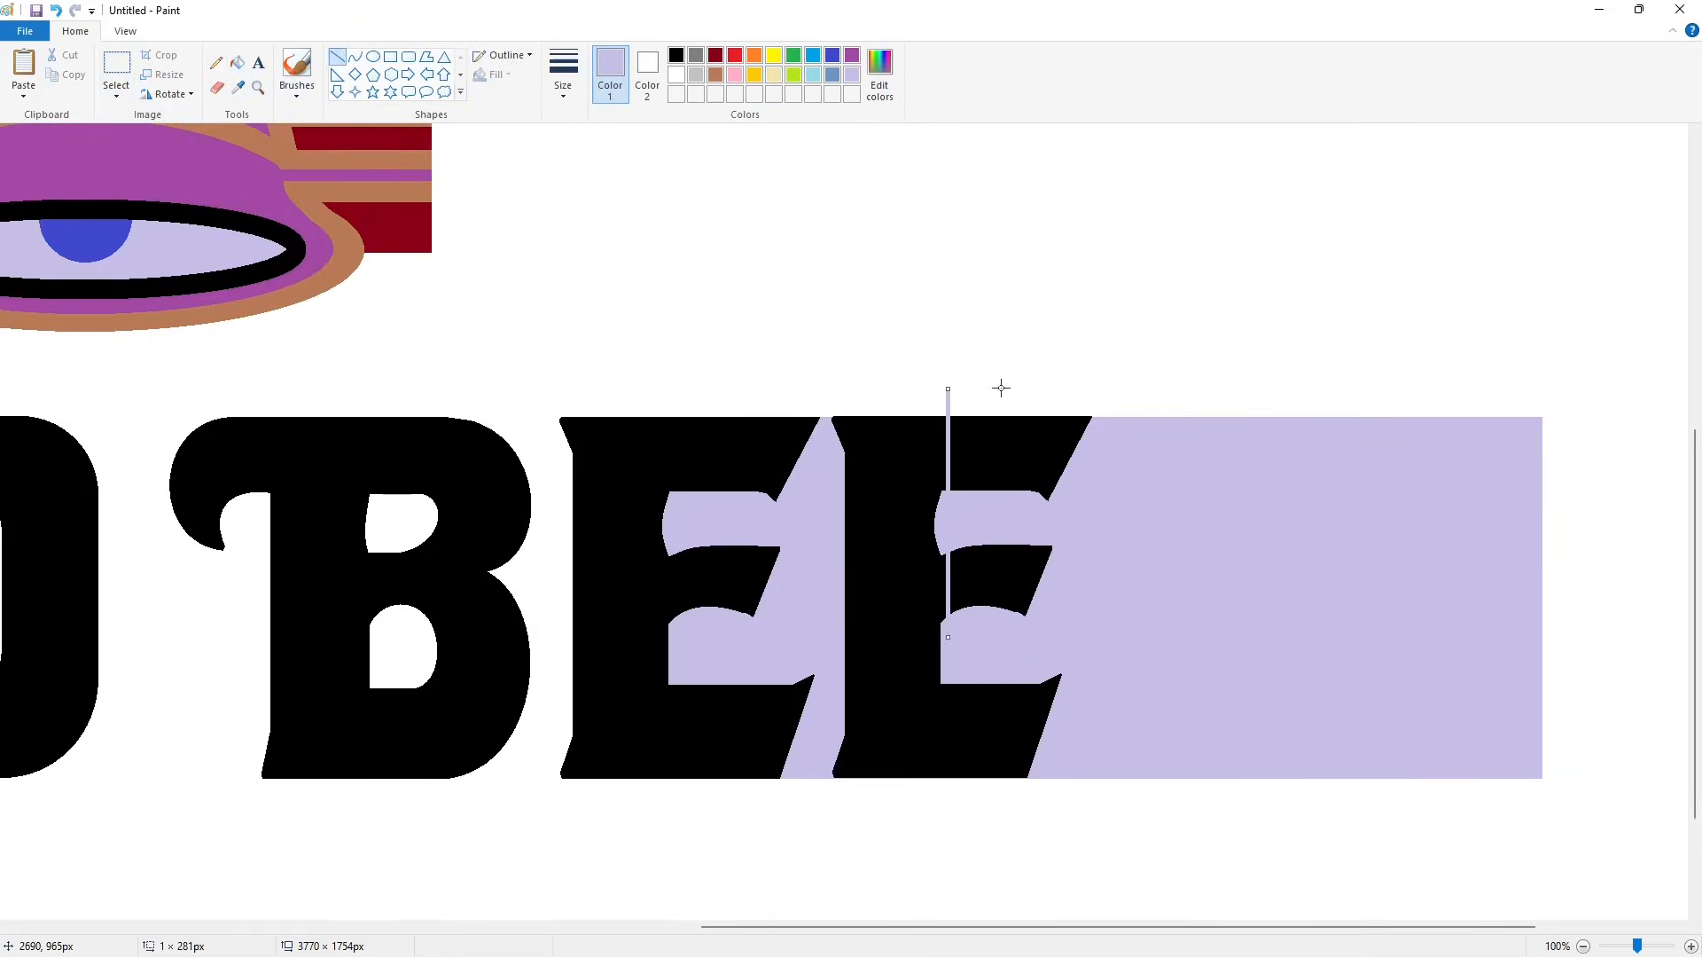
{"action": "key", "text": "Left"}
{"action": "key", "text": "Left"}
{"action": "key", "text": "Left"}
{"action": "key", "text": "Left"}
{"action": "key", "text": "Left"}
{"action": "key", "text": "Left"}
{"action": "left_click", "coordinate": [999, 387]}
Step: Fill the separated upper and middle arms with lavender to turn the last E into an L
{"action": "left_click", "coordinate": [237, 63]}
{"action": "left_click", "coordinate": [993, 452]}
{"action": "left_click", "coordinate": [989, 577]}
Step: Copy the upper left part of the L's stem to the blank area above and fill its lavender background with white
{"action": "left_click", "coordinate": [116, 64]}
{"action": "left_click_drag", "start_coordinate": [825, 386], "coordinate": [899, 582]}
{"action": "key", "text": "ctrl+c"}
{"action": "key", "text": "ctrl+v"}
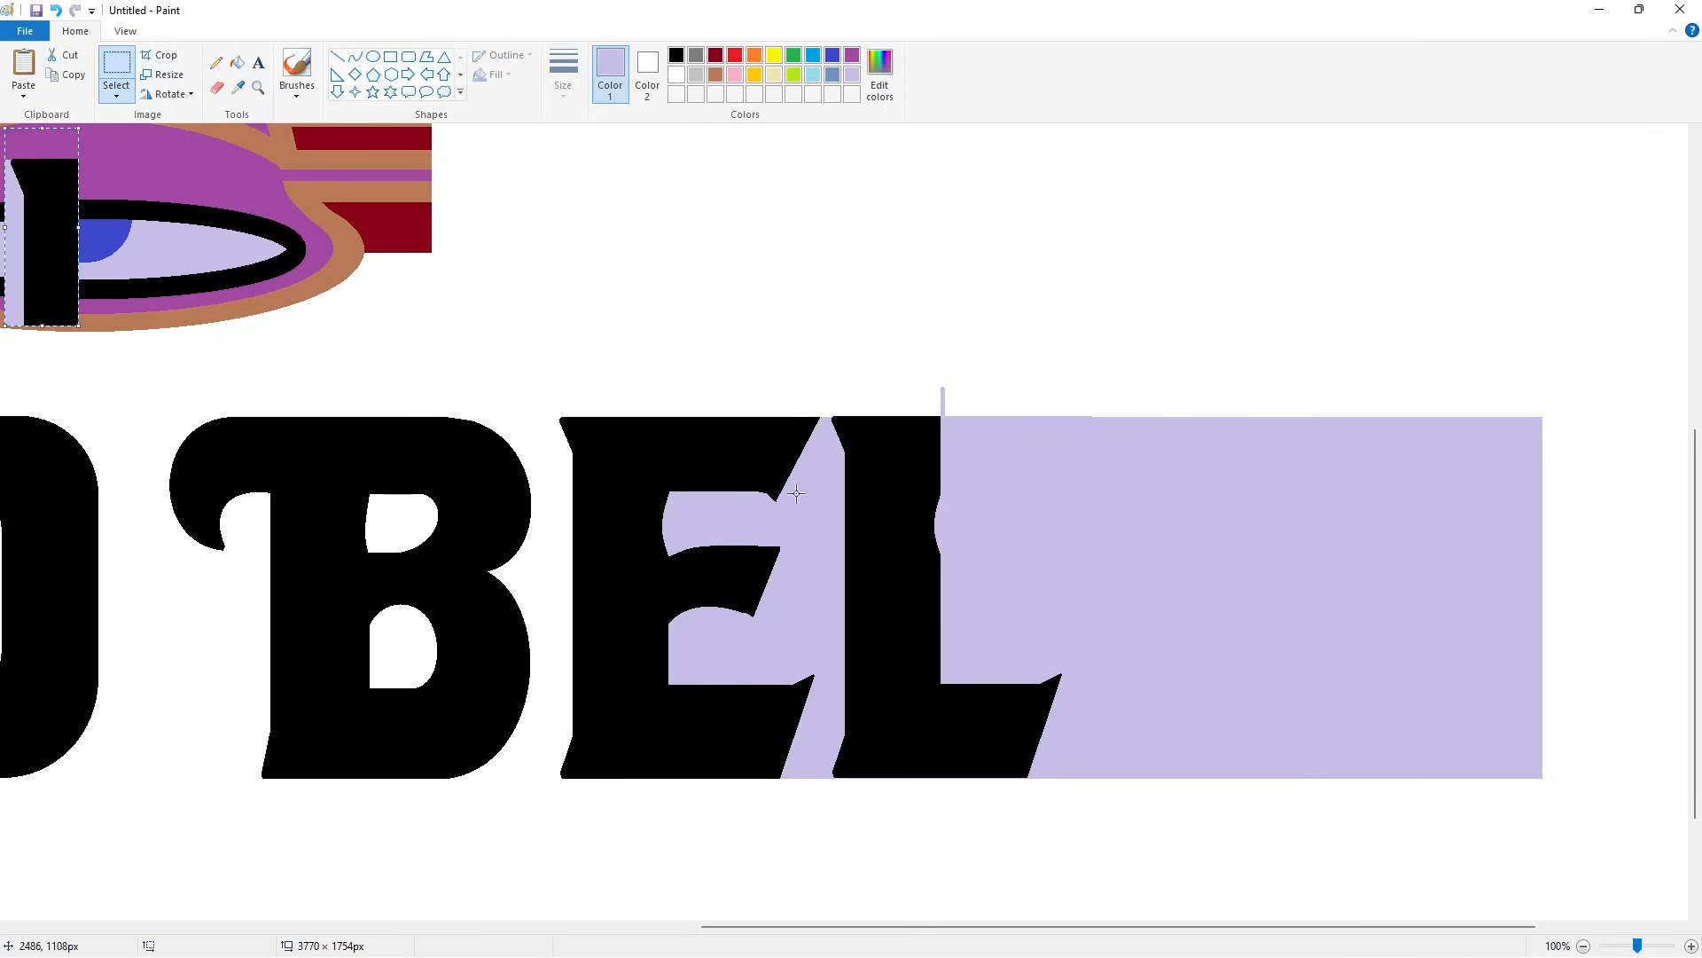
{"action": "left_click_drag", "start_coordinate": [37, 234], "coordinate": [1074, 294]}
{"action": "left_click", "coordinate": [237, 63]}
{"action": "left_click", "coordinate": [677, 76]}
{"action": "left_click", "coordinate": [1049, 287]}
Step: Mirror a copy of the stem piece horizontally and place it over the L's upper right side to form a matching serif
{"action": "left_click", "coordinate": [116, 64]}
{"action": "left_click_drag", "start_coordinate": [987, 189], "coordinate": [1163, 392]}
{"action": "key", "text": "ctrl+c"}
{"action": "key", "text": "ctrl+v"}
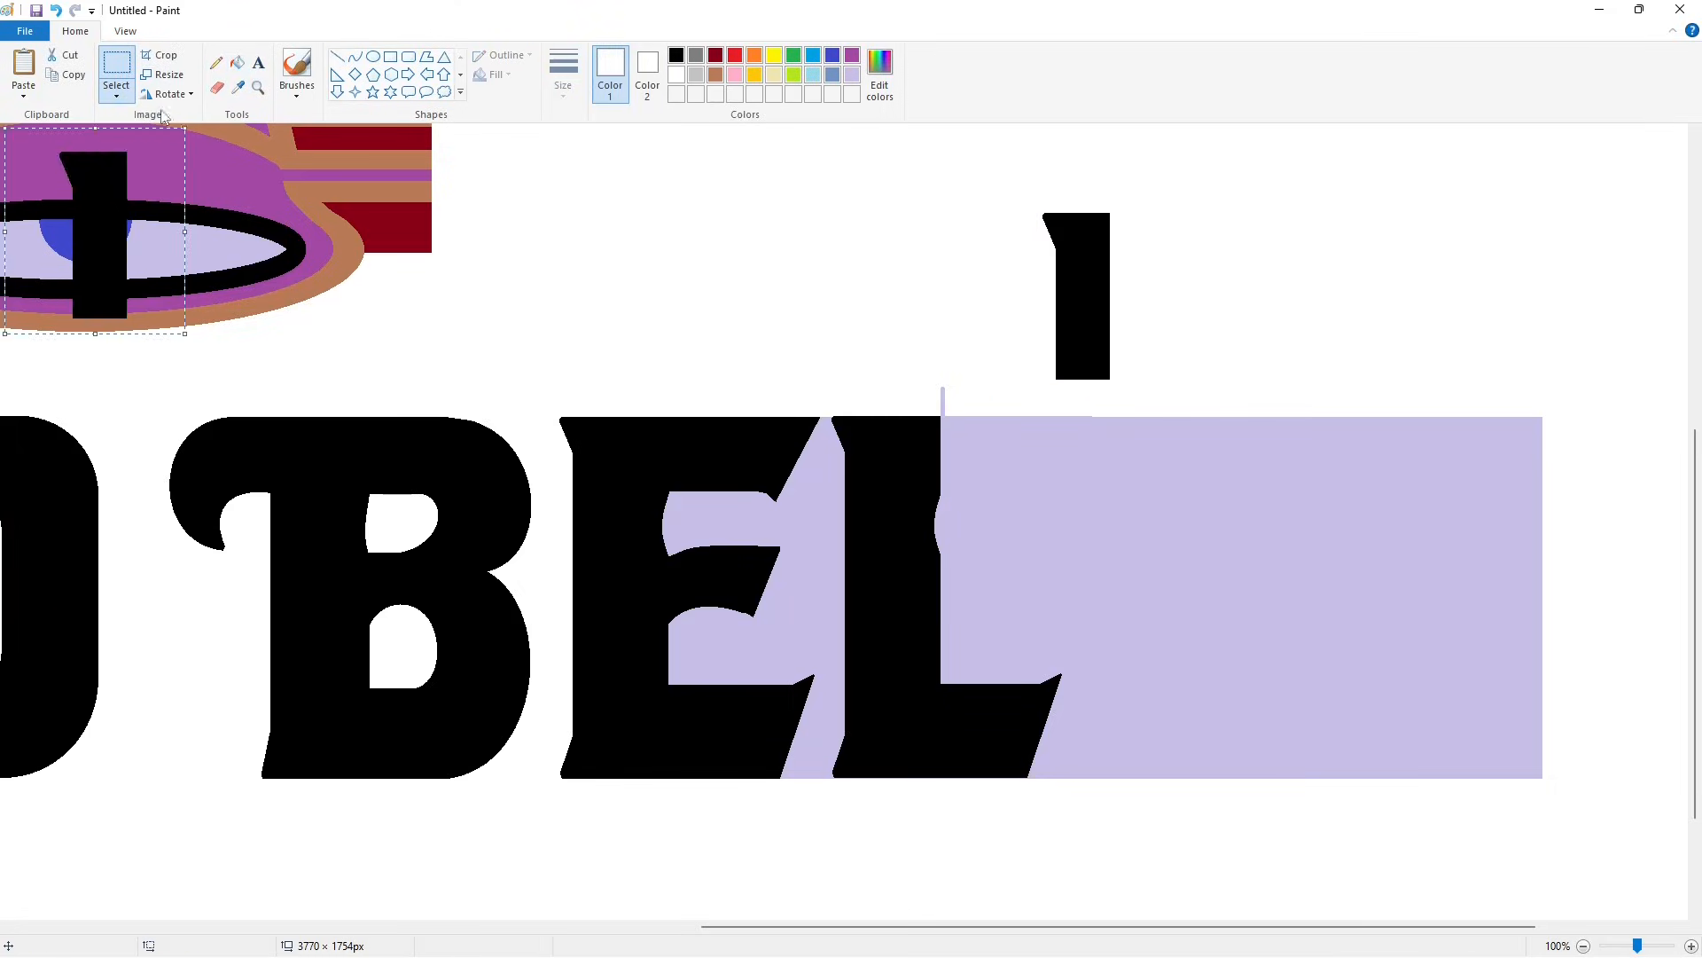
{"action": "left_click", "coordinate": [167, 94]}
{"action": "left_click", "coordinate": [182, 207]}
{"action": "left_click_drag", "start_coordinate": [99, 228], "coordinate": [928, 505]}
{"action": "key", "text": "Up"}
{"action": "key", "text": "Up"}
{"action": "key", "text": "Up"}
{"action": "key", "text": "Up"}
{"action": "key", "text": "Up"}
{"action": "key", "text": "Up"}
{"action": "key", "text": "Up"}
{"action": "key", "text": "Up"}
{"action": "key", "text": "Up"}
{"action": "key", "text": "Up"}
{"action": "left_click", "coordinate": [1115, 504]}
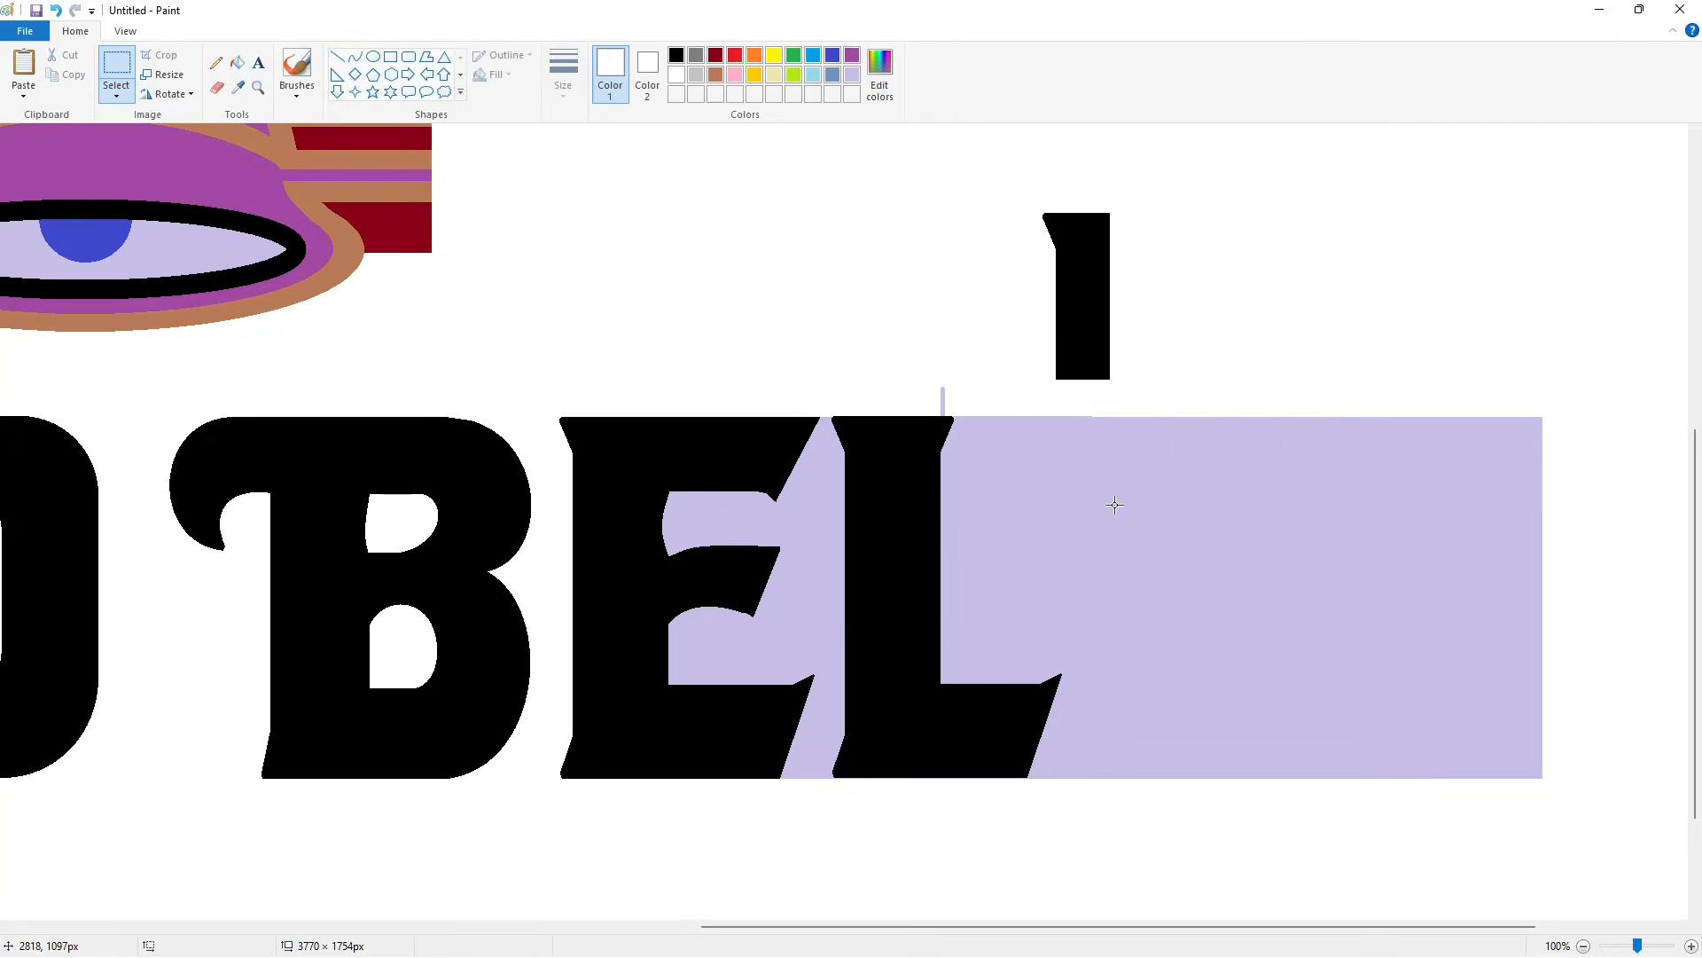
Step: Erase the spare stem piece, the spare E and the two leftover arcs by filling them with white
{"action": "left_click", "coordinate": [236, 63]}
{"action": "left_click", "coordinate": [757, 517]}
{"action": "key", "text": "ctrl+z"}
{"action": "left_click", "coordinate": [1584, 946]}
{"action": "left_click", "coordinate": [1235, 507]}
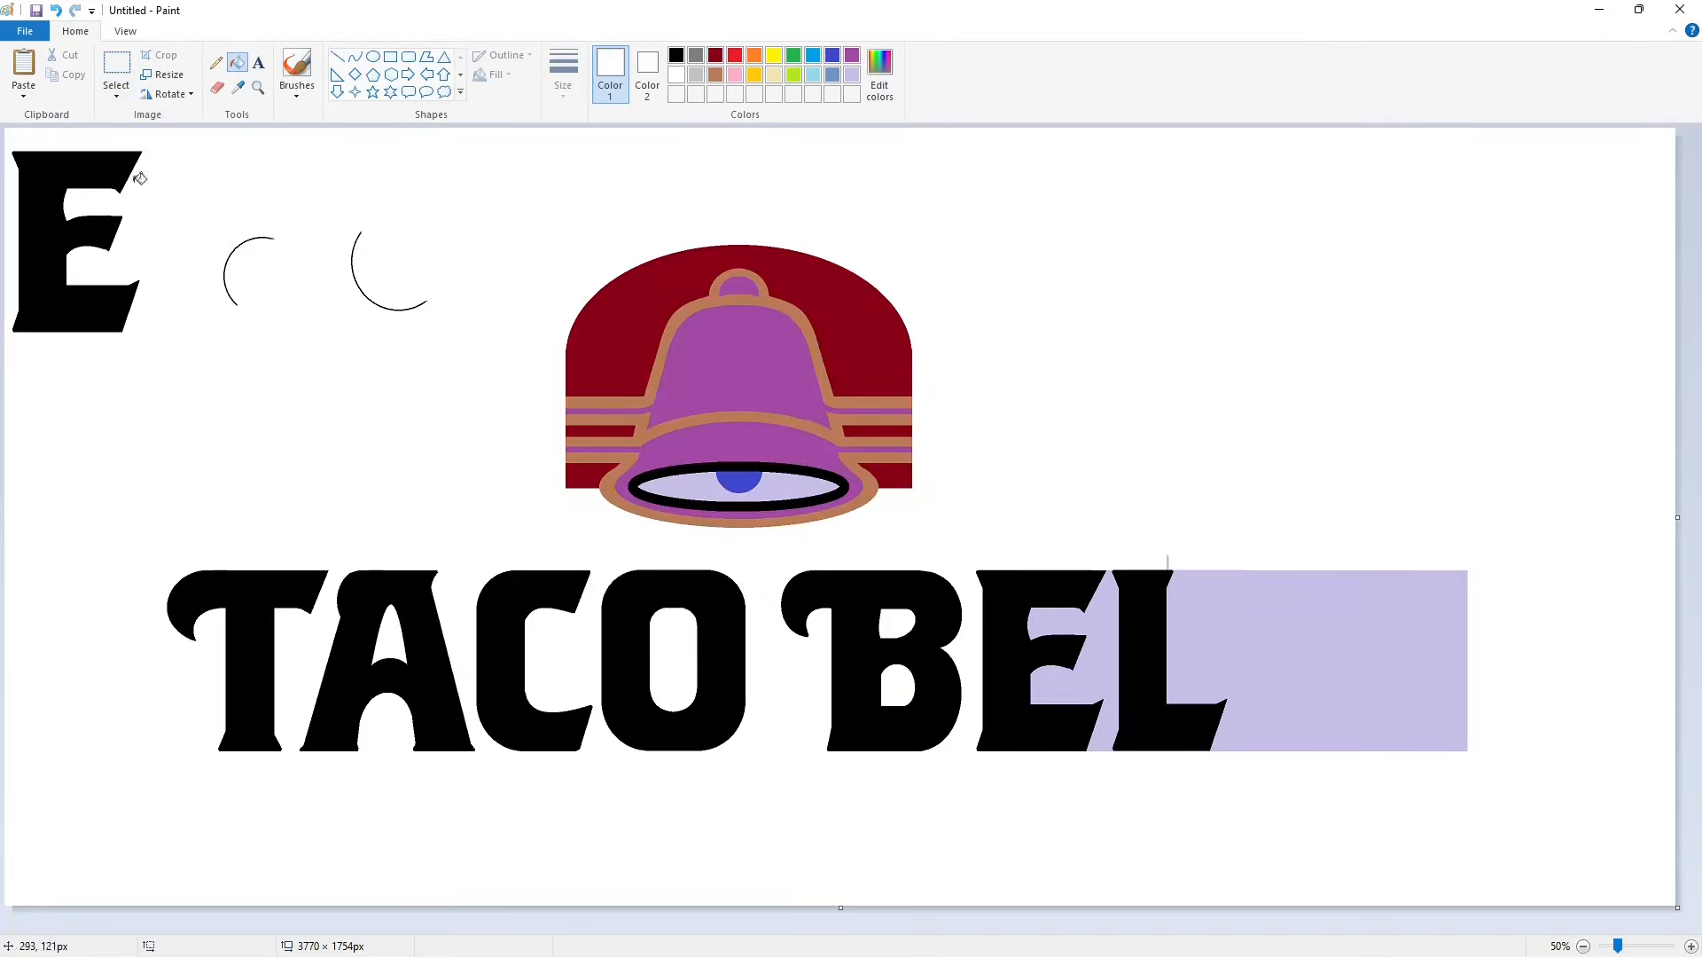
{"action": "left_click", "coordinate": [131, 169]}
{"action": "left_click", "coordinate": [266, 238]}
{"action": "left_click", "coordinate": [353, 266]}
Step: Paste a copy of the L into the canvas's upper left corner and fill its lavender background with white
{"action": "left_click", "coordinate": [117, 66]}
{"action": "left_click_drag", "start_coordinate": [1274, 522], "coordinate": [1109, 841]}
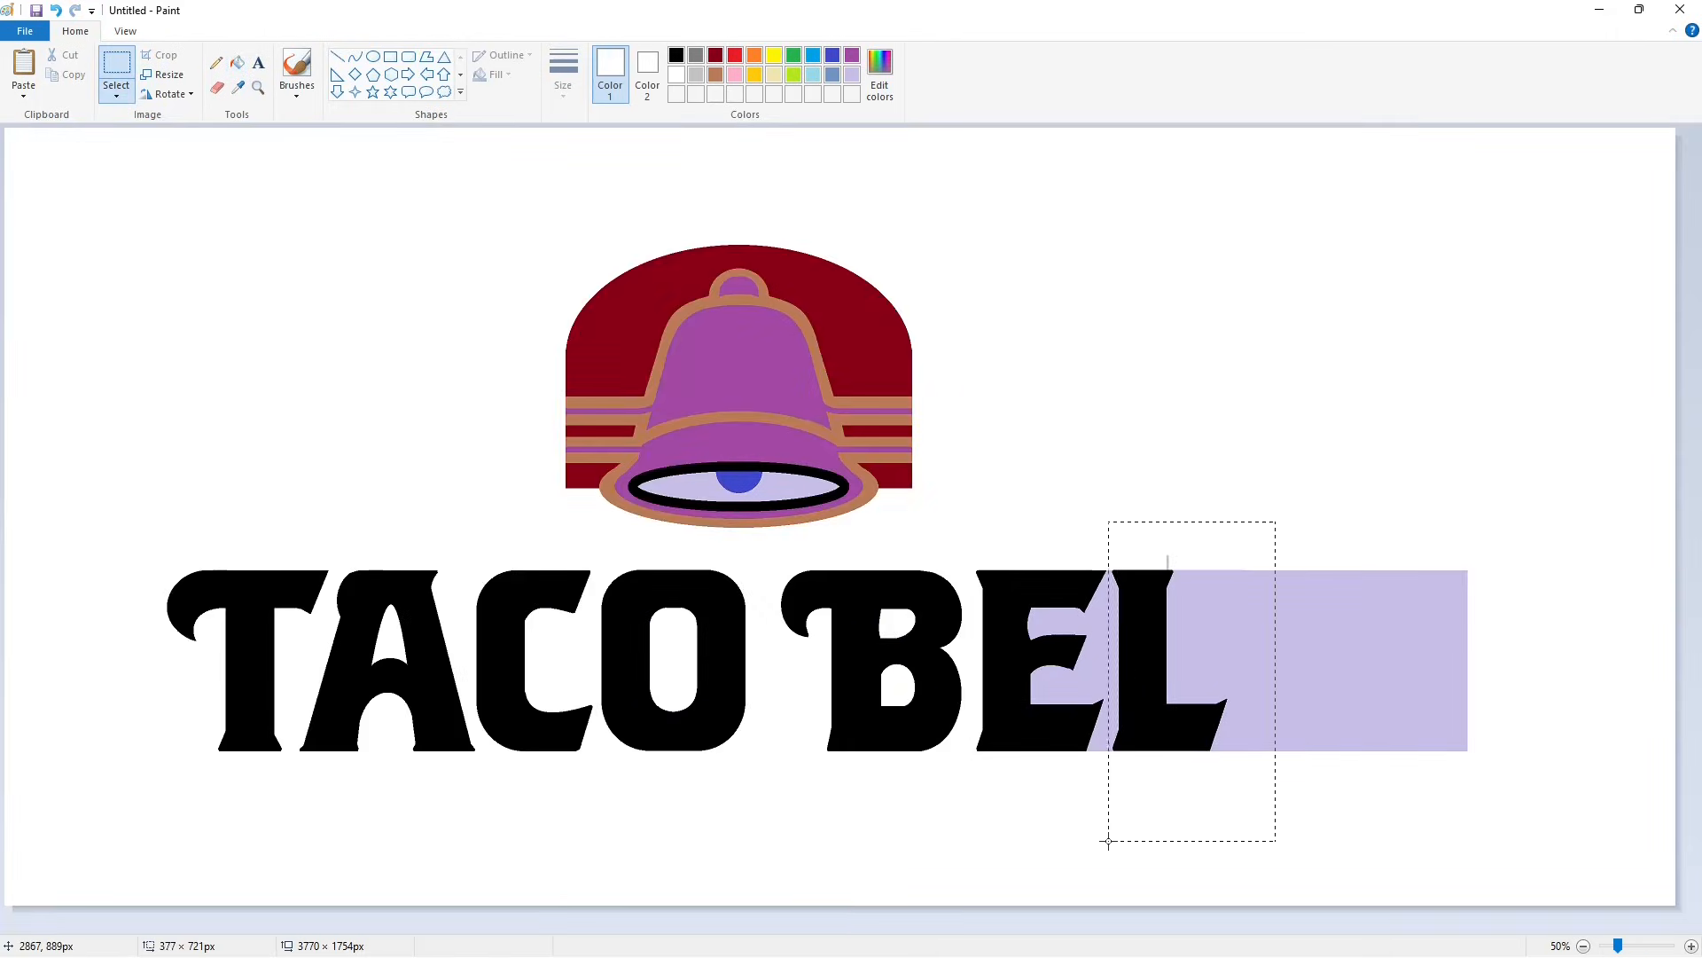
{"action": "key", "text": "ctrl+c"}
{"action": "key", "text": "ctrl+v"}
{"action": "left_click", "coordinate": [237, 63]}
{"action": "left_click", "coordinate": [9, 265]}
{"action": "left_click", "coordinate": [127, 197]}
{"action": "left_click", "coordinate": [63, 165]}
Step: Place a copy of the cleaned L directly after the first L to complete the word BELL
{"action": "left_click", "coordinate": [116, 66]}
{"action": "left_click_drag", "start_coordinate": [284, 492], "coordinate": [4, 128]}
{"action": "left_click_drag", "start_coordinate": [156, 211], "coordinate": [1375, 604]}
Step: Fill the remaining lavender areas and the guide stub around the two L's with white
{"action": "left_click", "coordinate": [237, 63]}
{"action": "left_click", "coordinate": [1179, 620]}
{"action": "left_click", "coordinate": [1168, 562]}
{"action": "left_click", "coordinate": [1374, 634]}
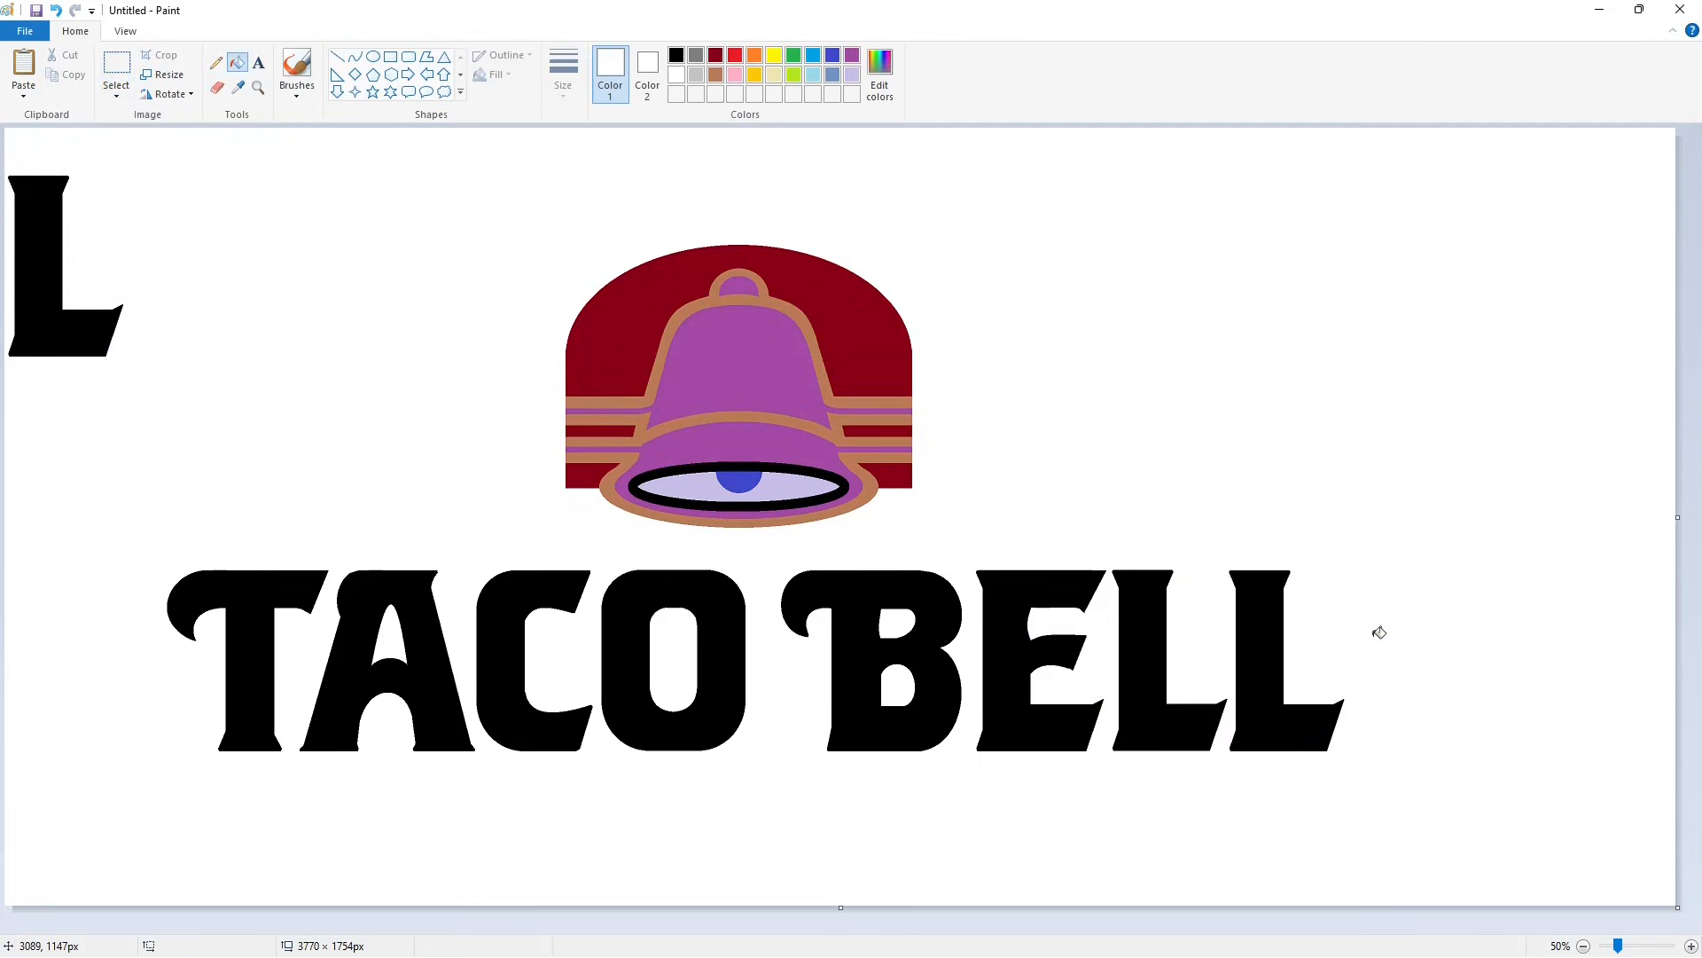
Step: Draw a black circle outline about 61 × 61 px beside the foot of the last L
{"action": "left_click", "coordinate": [374, 57]}
{"action": "left_click", "coordinate": [677, 55]}
{"action": "left_click", "coordinate": [563, 87]}
{"action": "left_click", "coordinate": [598, 234]}
{"action": "left_click_drag", "start_coordinate": [1343, 718], "coordinate": [1374, 747]}
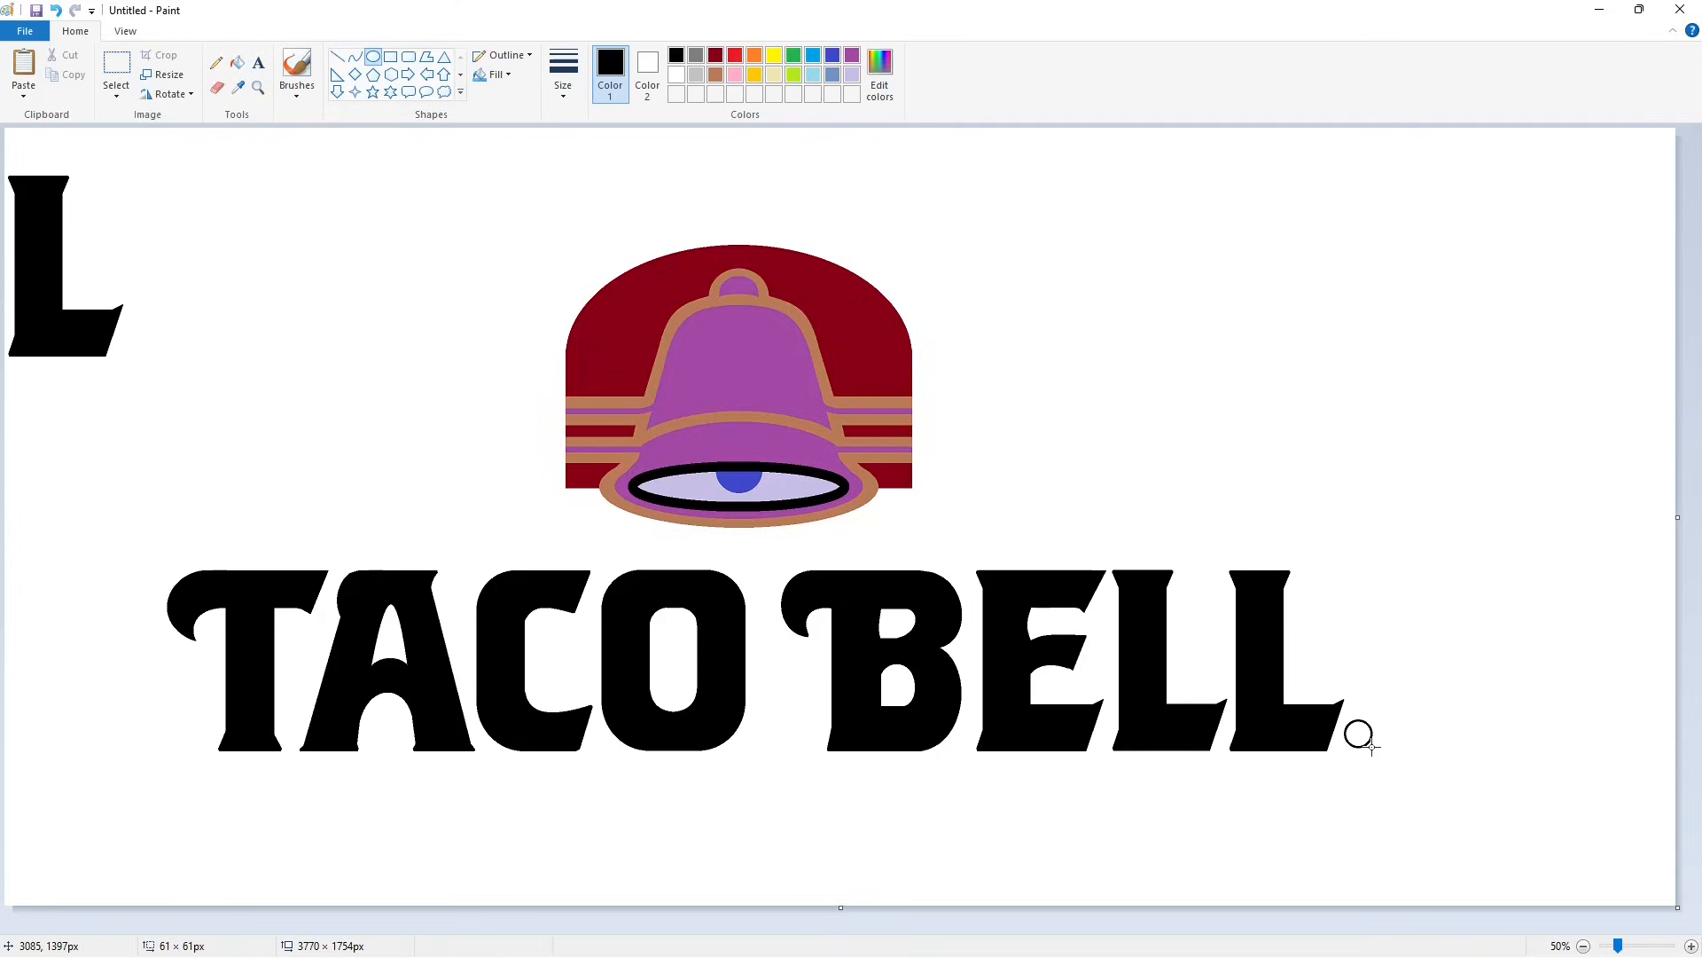
{"action": "left_click", "coordinate": [1443, 754]}
Step: Copy the upper half of the O, fill the whole O with purple and paste the copied half
{"action": "left_click", "coordinate": [1691, 946]}
{"action": "left_click_drag", "start_coordinate": [1694, 426], "coordinate": [1695, 729]}
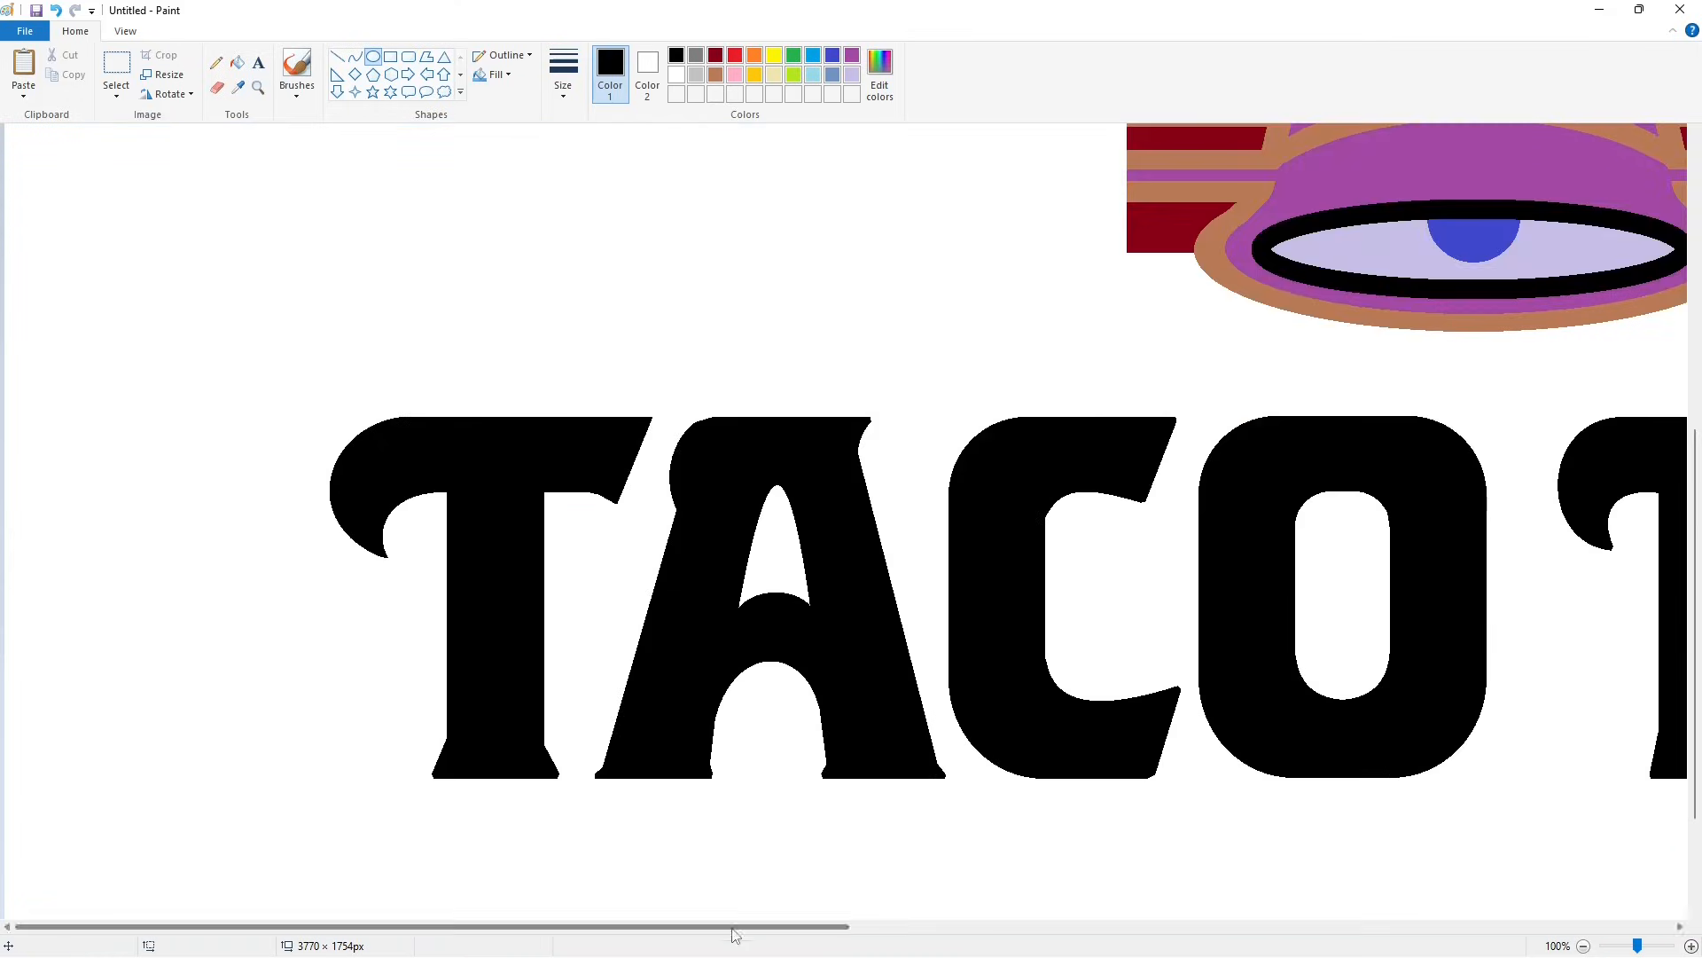
{"action": "left_click_drag", "start_coordinate": [731, 927], "coordinate": [966, 928]}
{"action": "left_click", "coordinate": [116, 65]}
{"action": "left_click_drag", "start_coordinate": [726, 373], "coordinate": [1054, 601]}
{"action": "left_click", "coordinate": [1077, 567]}
{"action": "left_click", "coordinate": [852, 55]}
{"action": "left_click", "coordinate": [238, 63]}
{"action": "left_click", "coordinate": [789, 567]}
{"action": "key", "text": "ctrl+v"}
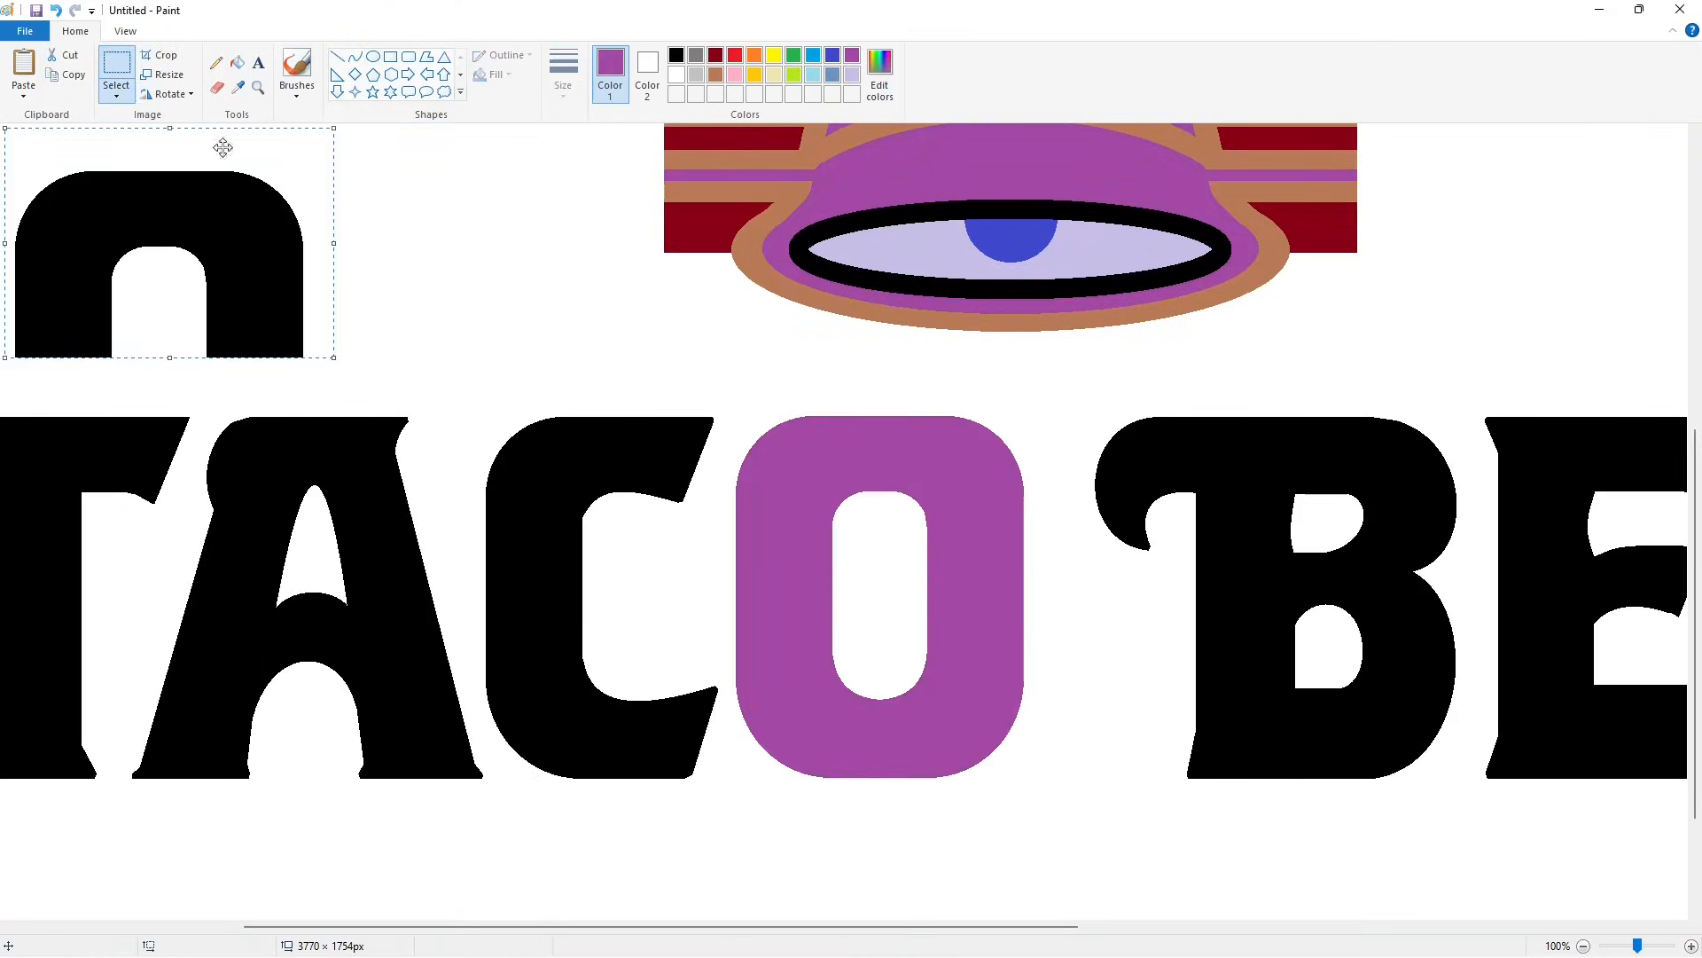
{"action": "left_click", "coordinate": [167, 94]}
{"action": "left_click_drag", "start_coordinate": [150, 285], "coordinate": [840, 646]}
{"action": "left_click", "coordinate": [167, 94]}
{"action": "left_click", "coordinate": [181, 175]}
{"action": "key", "text": "ctrl+z"}
{"action": "key", "text": "ctrl+z"}
Step: Flip the pasted half of the O upside down and place it over the purple O's lower half
{"action": "left_click", "coordinate": [167, 94]}
{"action": "left_click", "coordinate": [181, 174]}
{"action": "left_click_drag", "start_coordinate": [172, 255], "coordinate": [955, 679]}
{"action": "key", "text": "Down"}
{"action": "key", "text": "Down"}
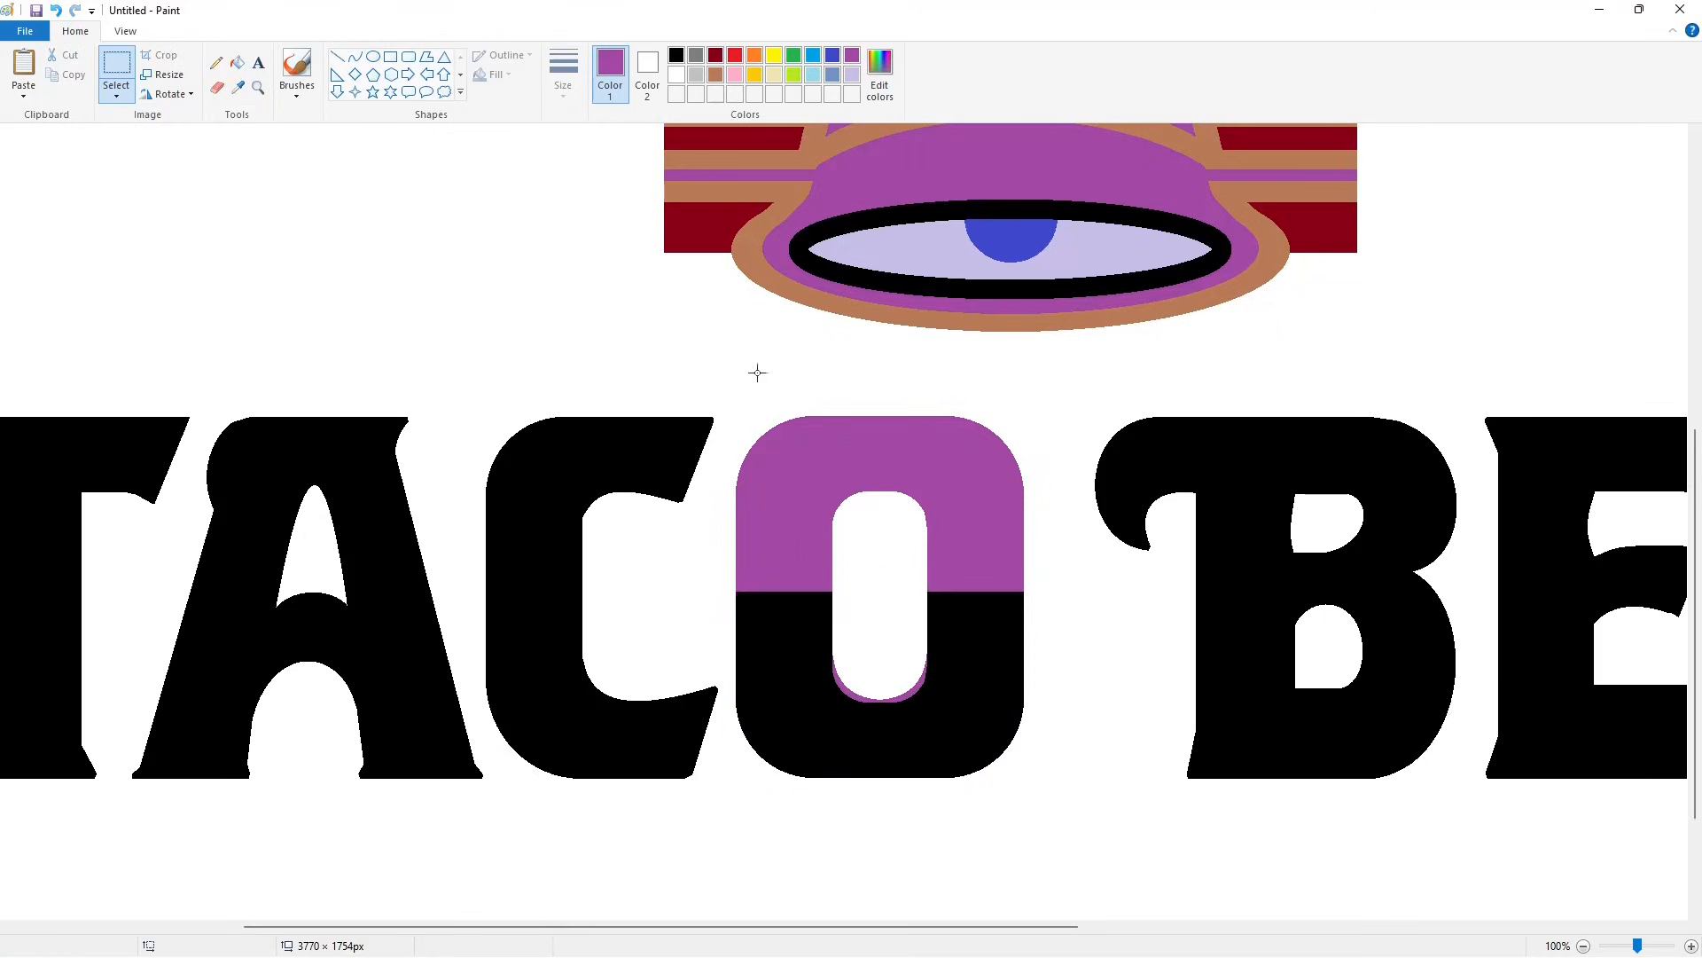
Step: Fill the O's upper half with black and clear the purple remnant in its counter by filling it with white
{"action": "left_click", "coordinate": [238, 63]}
{"action": "left_click", "coordinate": [677, 55]}
{"action": "left_click", "coordinate": [811, 461]}
{"action": "left_click", "coordinate": [852, 55]}
{"action": "left_click", "coordinate": [884, 531]}
{"action": "left_click", "coordinate": [677, 75]}
{"action": "left_click", "coordinate": [853, 512]}
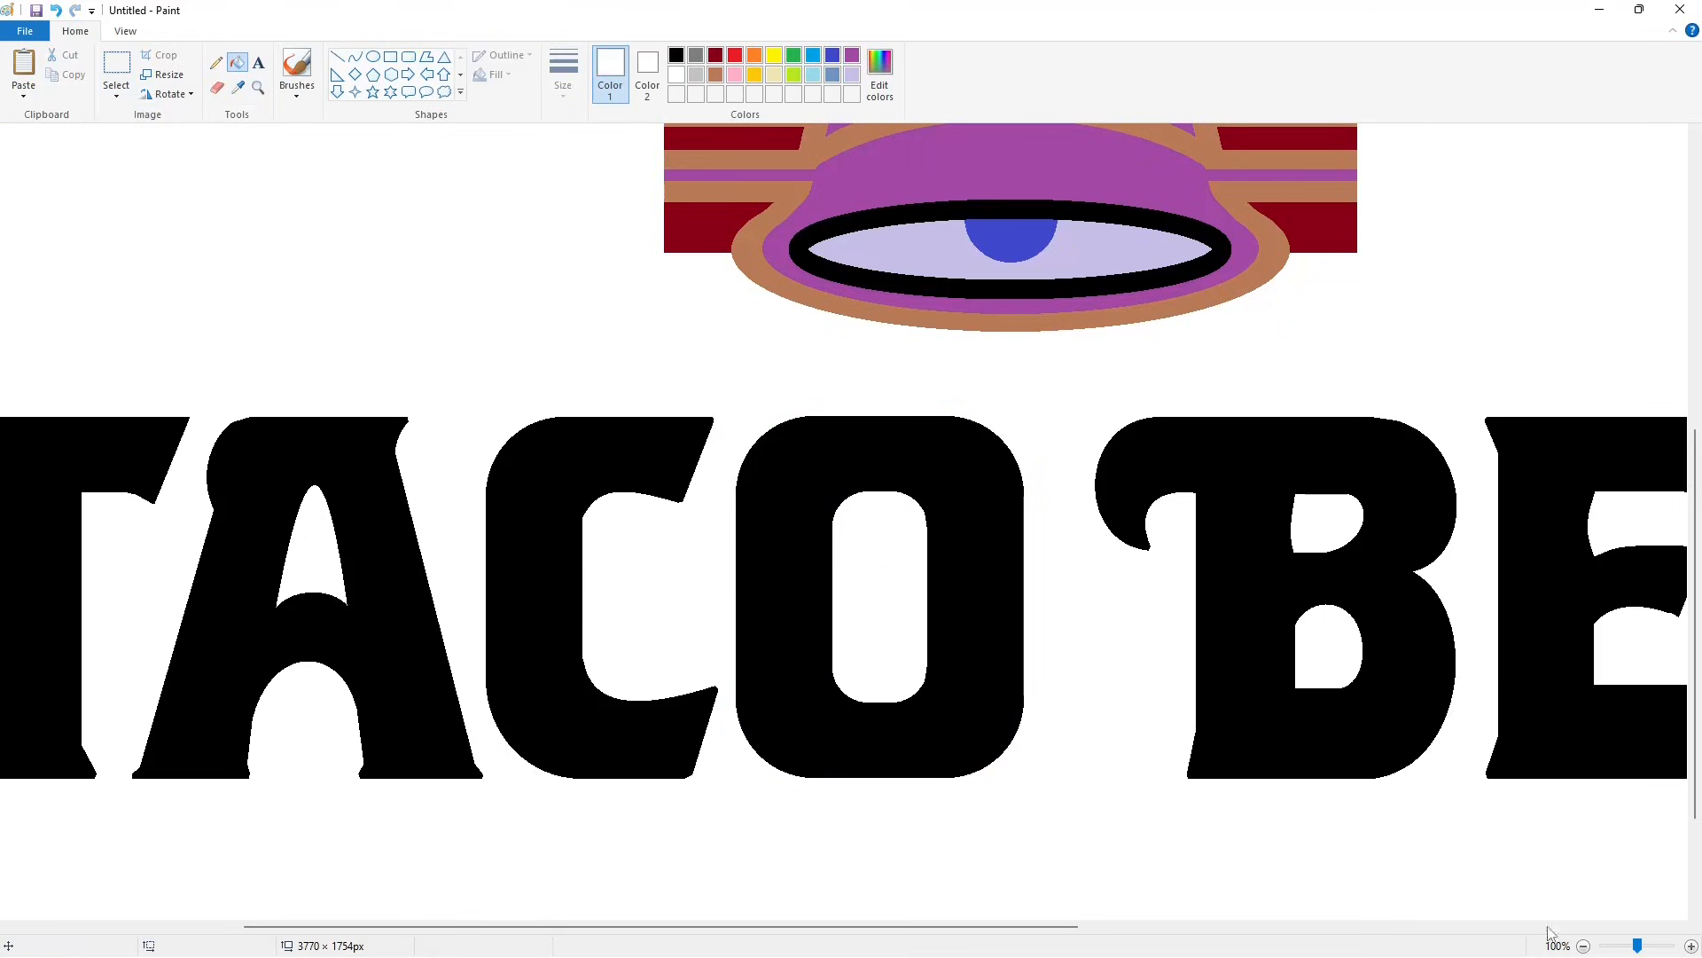
Step: Add a text box with the letter R in Arial beside the last L
{"action": "left_click", "coordinate": [1584, 946]}
{"action": "left_click", "coordinate": [1690, 946]}
{"action": "scroll", "coordinate": [911, 805], "scroll_direction": "down", "scroll_amount": 2}
{"action": "left_click_drag", "start_coordinate": [729, 926], "coordinate": [1527, 929]}
{"action": "scroll", "coordinate": [870, 406], "scroll_direction": "down", "scroll_amount": 2}
{"action": "left_click", "coordinate": [258, 63]}
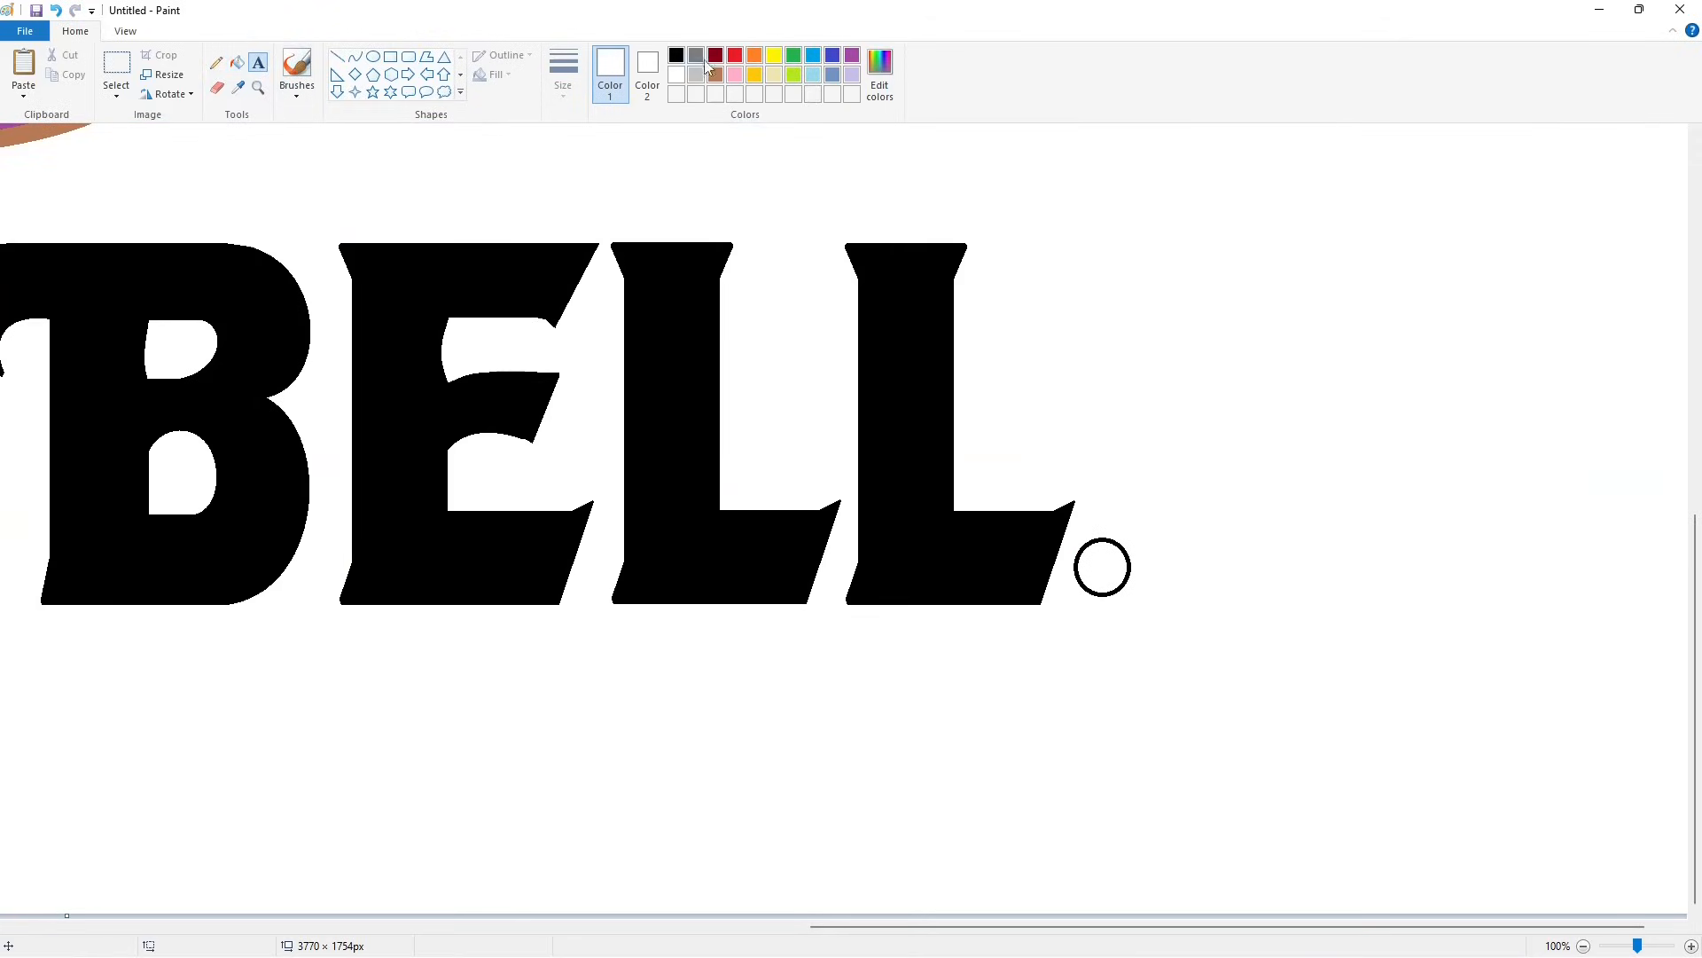
{"action": "left_click", "coordinate": [1095, 262]}
{"action": "left_click", "coordinate": [160, 62]}
{"action": "scroll", "coordinate": [176, 383], "scroll_direction": "up", "scroll_amount": 10}
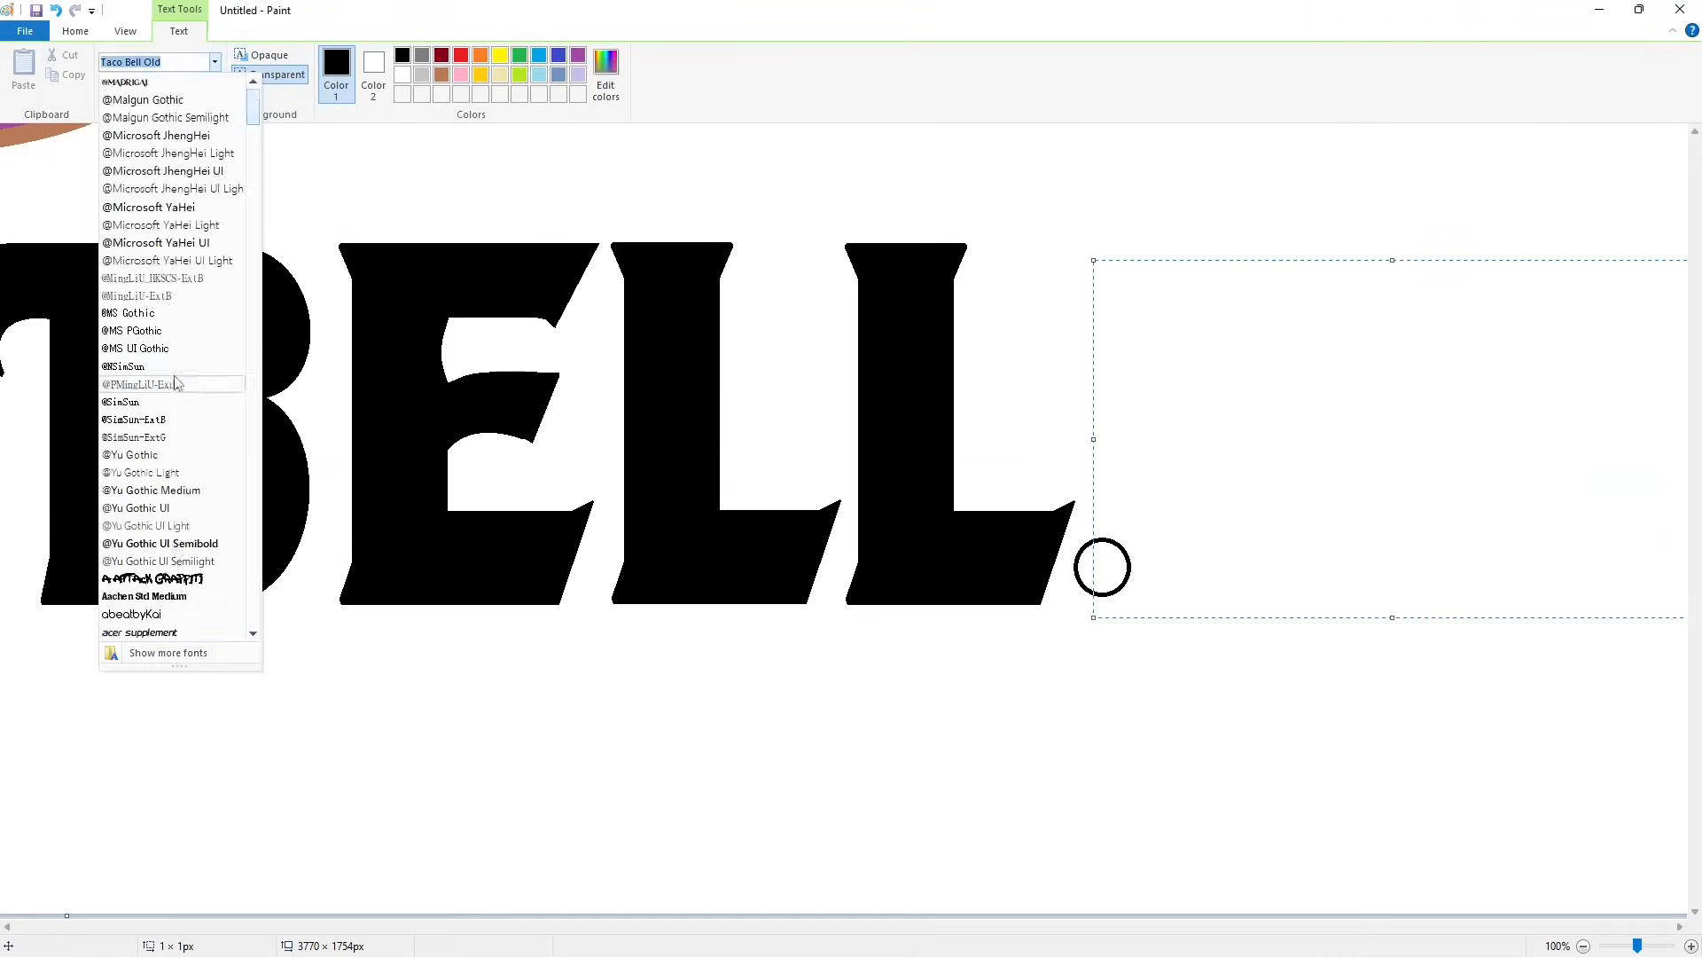
{"action": "scroll", "coordinate": [176, 383], "scroll_direction": "down", "scroll_amount": 7}
{"action": "left_click", "coordinate": [155, 438]}
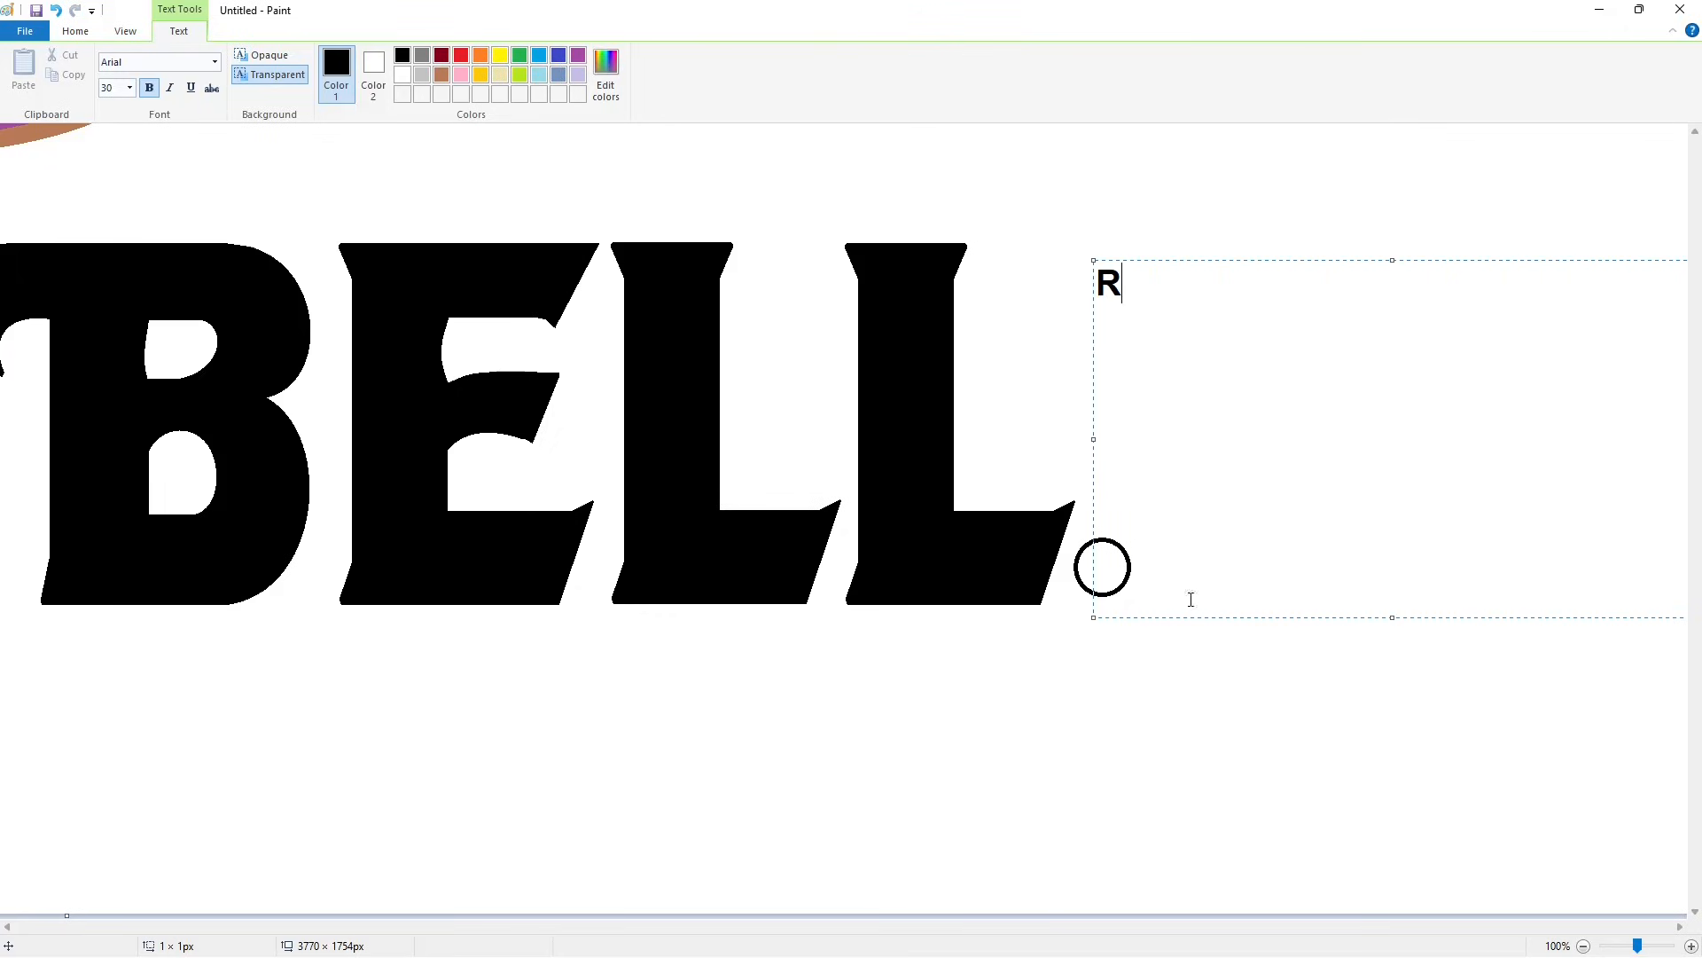
Step: Move the text box so the R sits in the small circle and set the font size to 40
{"action": "left_click_drag", "start_coordinate": [1093, 618], "coordinate": [912, 809]}
{"action": "left_click_drag", "start_coordinate": [912, 261], "coordinate": [1082, 538]}
{"action": "key", "text": "ctrl+a"}
{"action": "left_click", "coordinate": [132, 90]}
{"action": "type", "text": "40"}
{"action": "key", "text": "Return"}
Step: Recolour the R with a custom dark brown made by darkening the palette's brown
{"action": "key", "text": "ctrl+a"}
{"action": "double_click", "coordinate": [438, 77]}
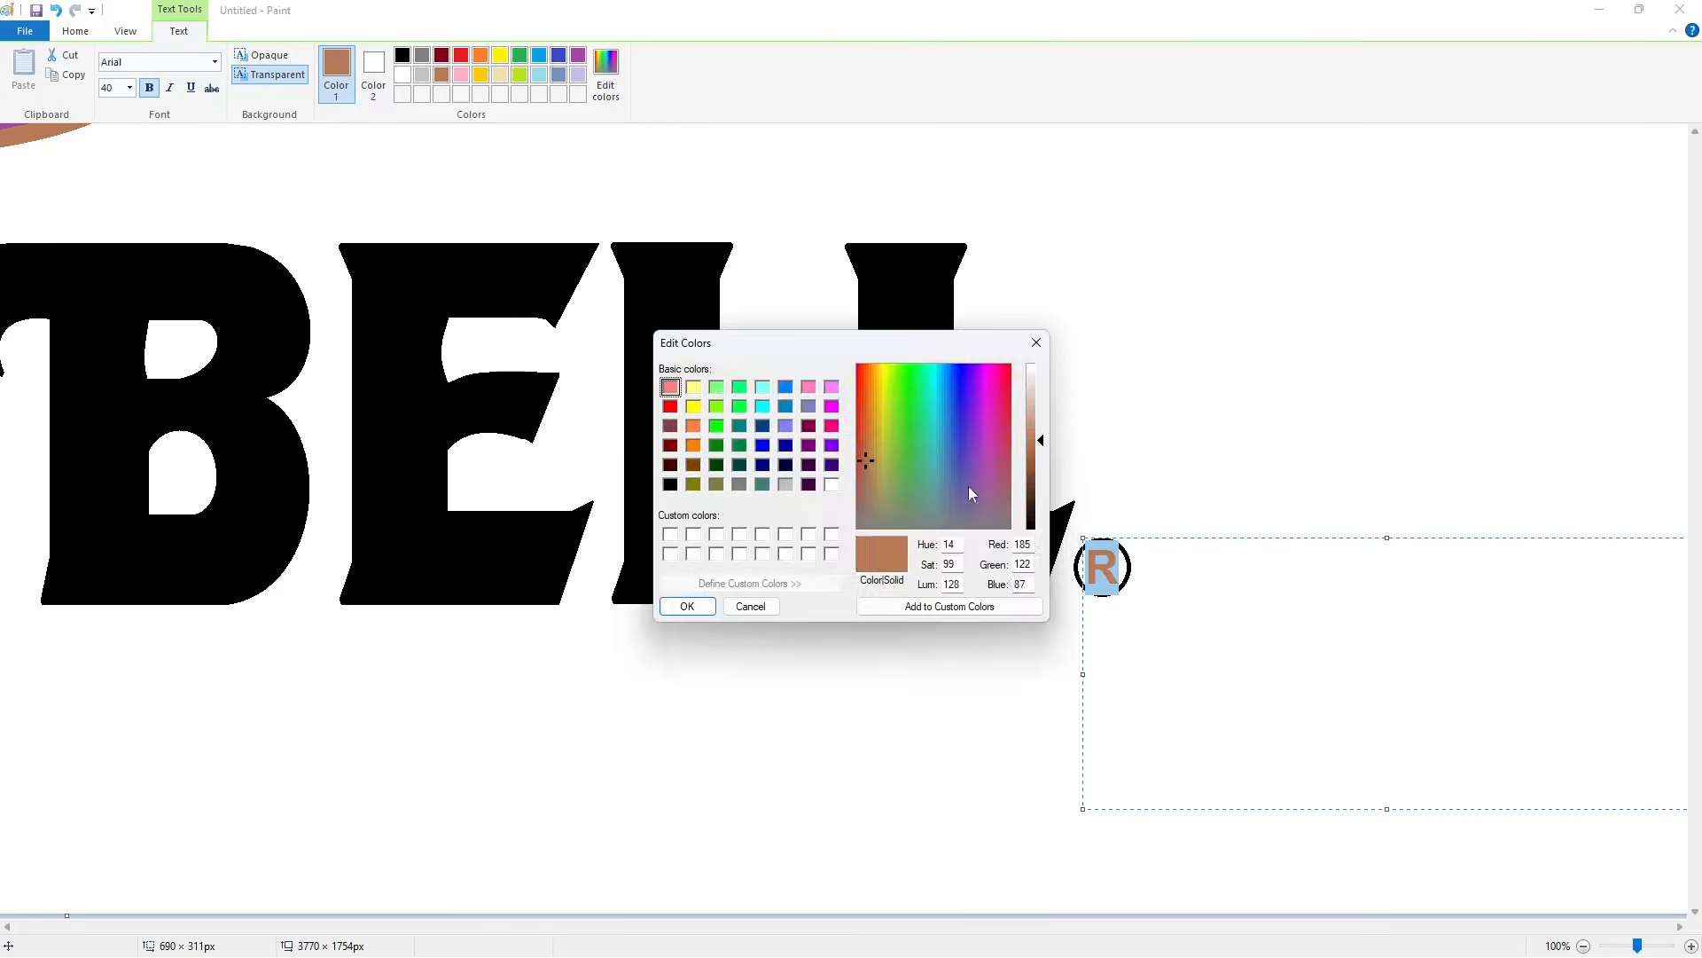
{"action": "left_click_drag", "start_coordinate": [1040, 441], "coordinate": [1184, 429]}
{"action": "left_click", "coordinate": [692, 607]}
Step: Finish the text and settle the R in the centre of the circle
{"action": "left_click", "coordinate": [75, 31]}
{"action": "left_click", "coordinate": [116, 64]}
{"action": "left_click_drag", "start_coordinate": [1131, 357], "coordinate": [1283, 527]}
{"action": "left_click_drag", "start_coordinate": [1269, 459], "coordinate": [1164, 566]}
{"action": "left_click", "coordinate": [1250, 535]}
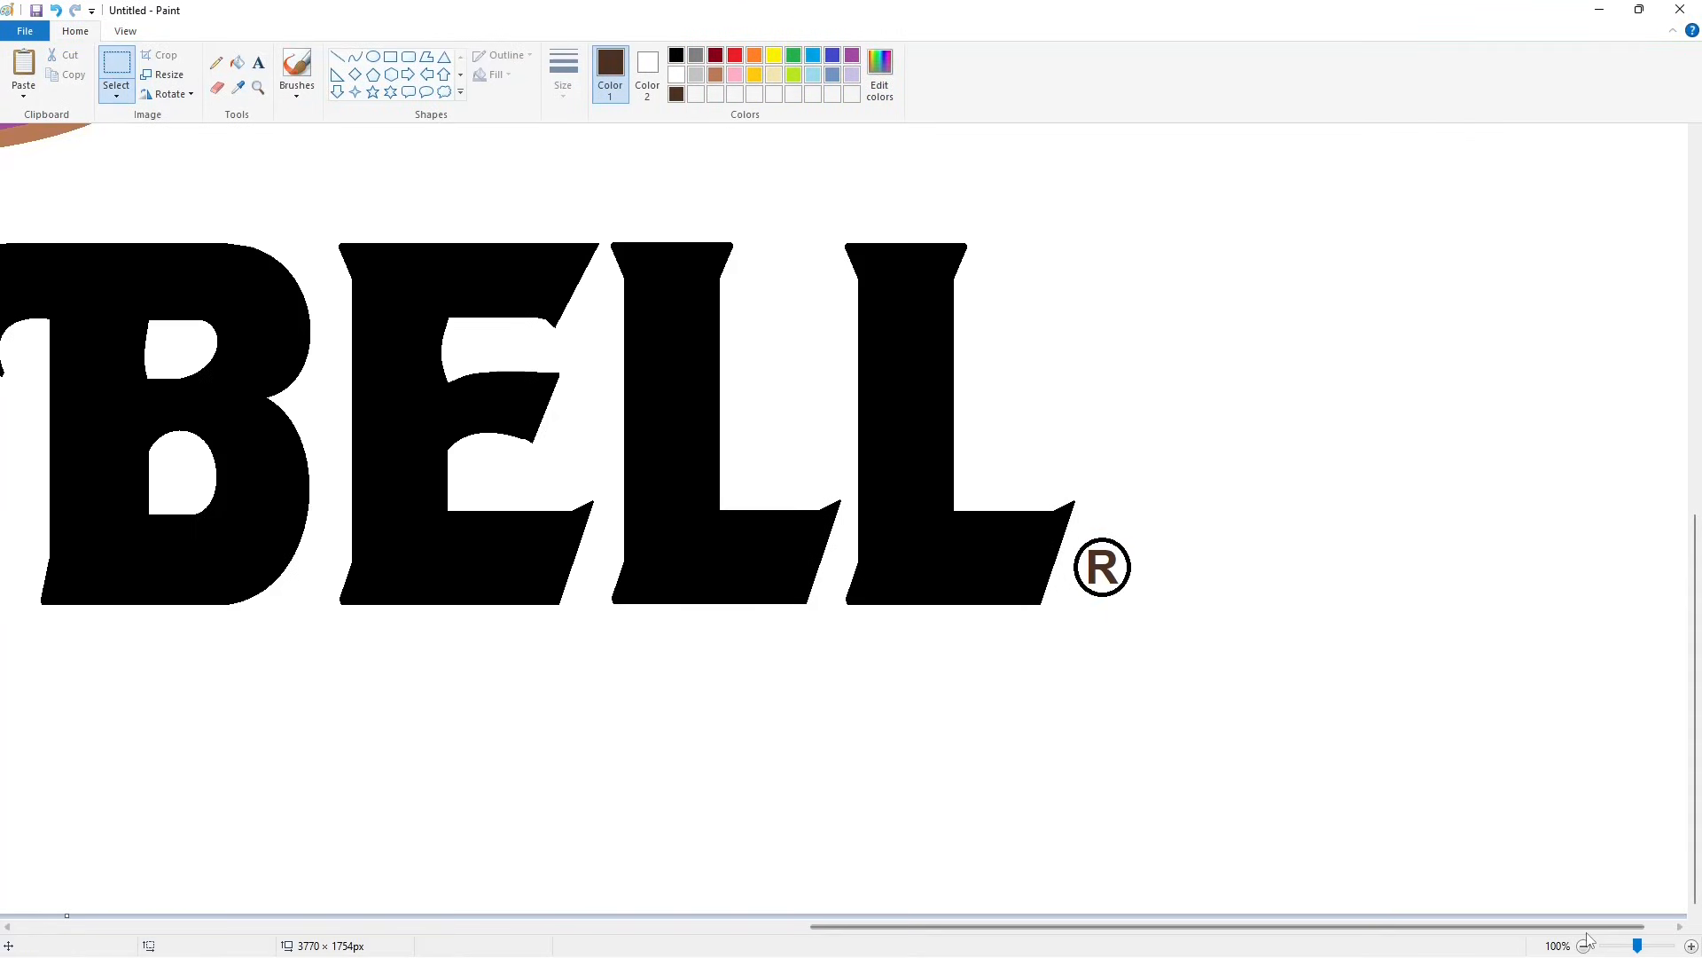
Step: Mix a custom dark green by darkening the palette's green
{"action": "left_click", "coordinate": [1585, 945]}
{"action": "left_click", "coordinate": [879, 75]}
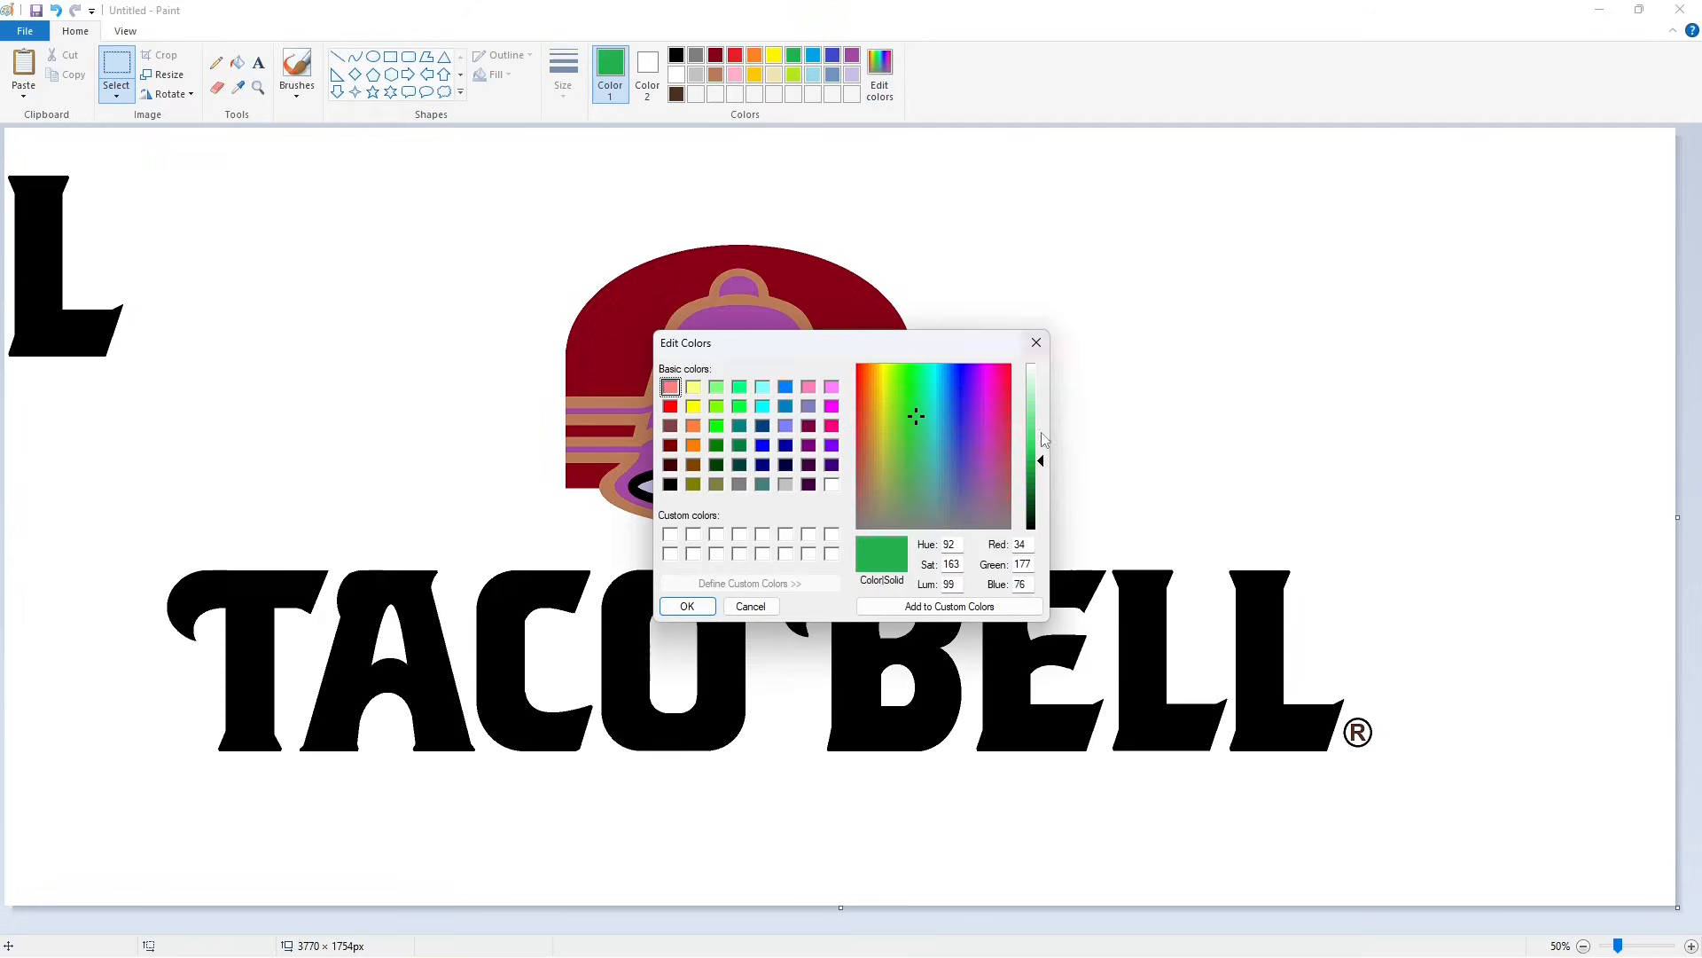
{"action": "left_click_drag", "start_coordinate": [1041, 345], "coordinate": [1041, 493]}
{"action": "left_click", "coordinate": [688, 610]}
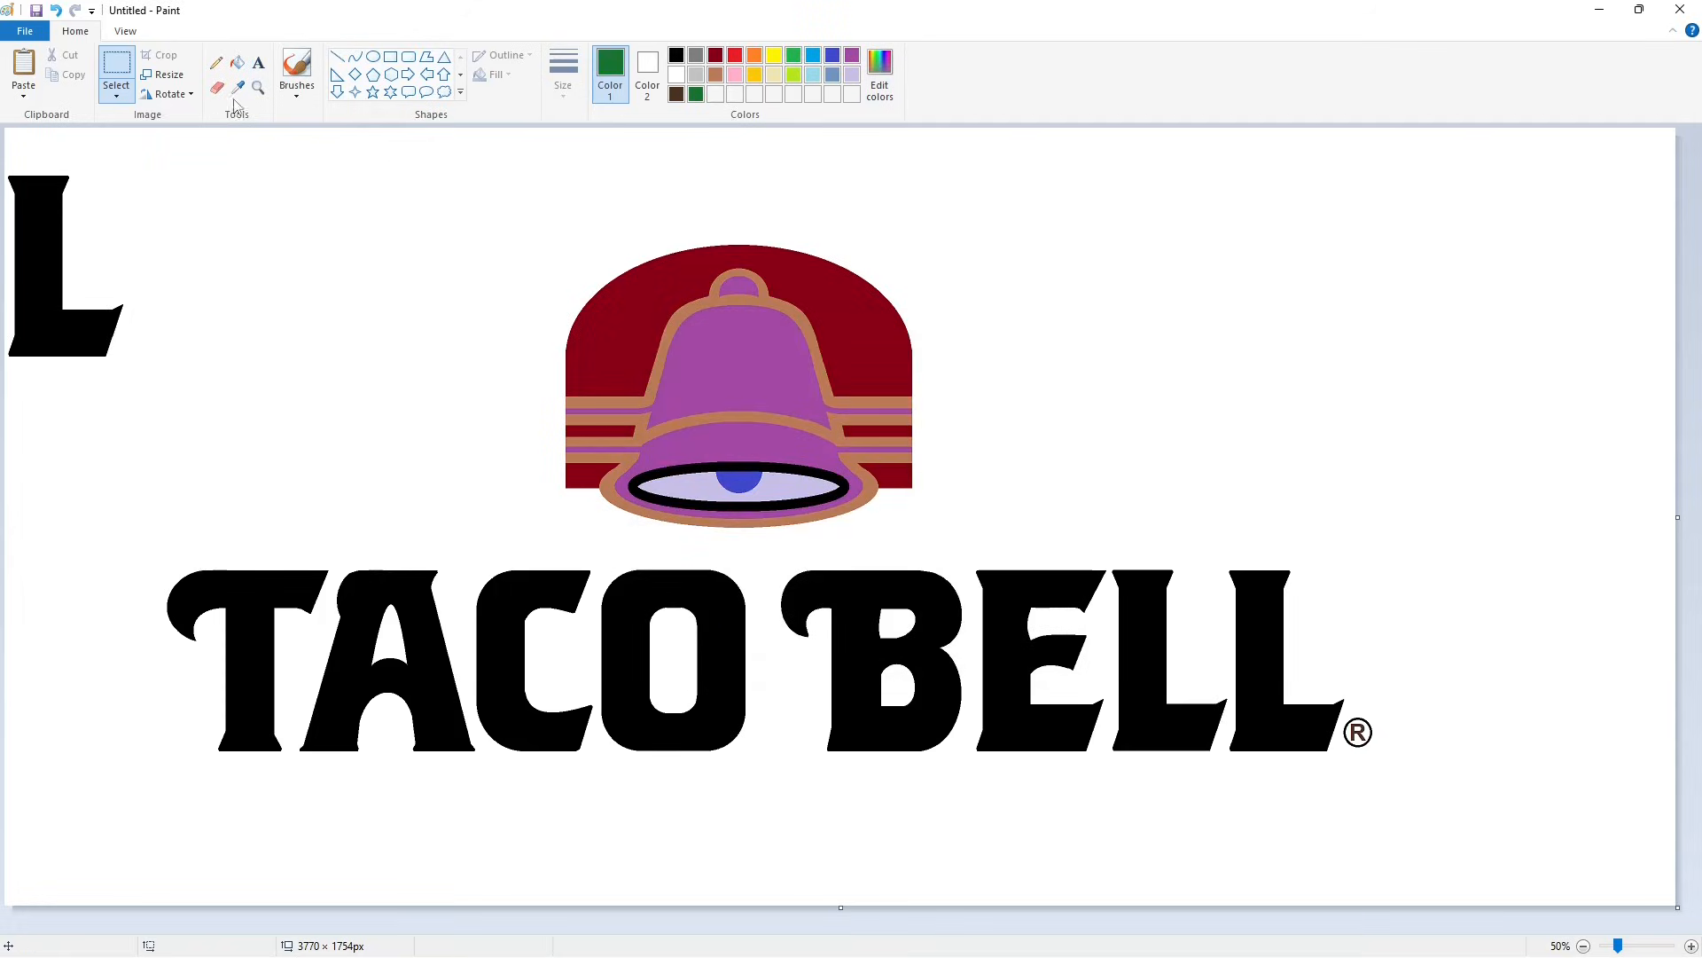
Step: Remove the spare L beside the emblem by filling it with white
{"action": "left_click", "coordinate": [238, 62]}
{"action": "left_click", "coordinate": [676, 74]}
{"action": "left_click", "coordinate": [40, 283]}
Step: Fill the emblem's dark red dome with a custom red-orange (RGB 251, 89, 43) mixed from the palette's orange
{"action": "left_click", "coordinate": [754, 55]}
{"action": "left_click", "coordinate": [649, 326]}
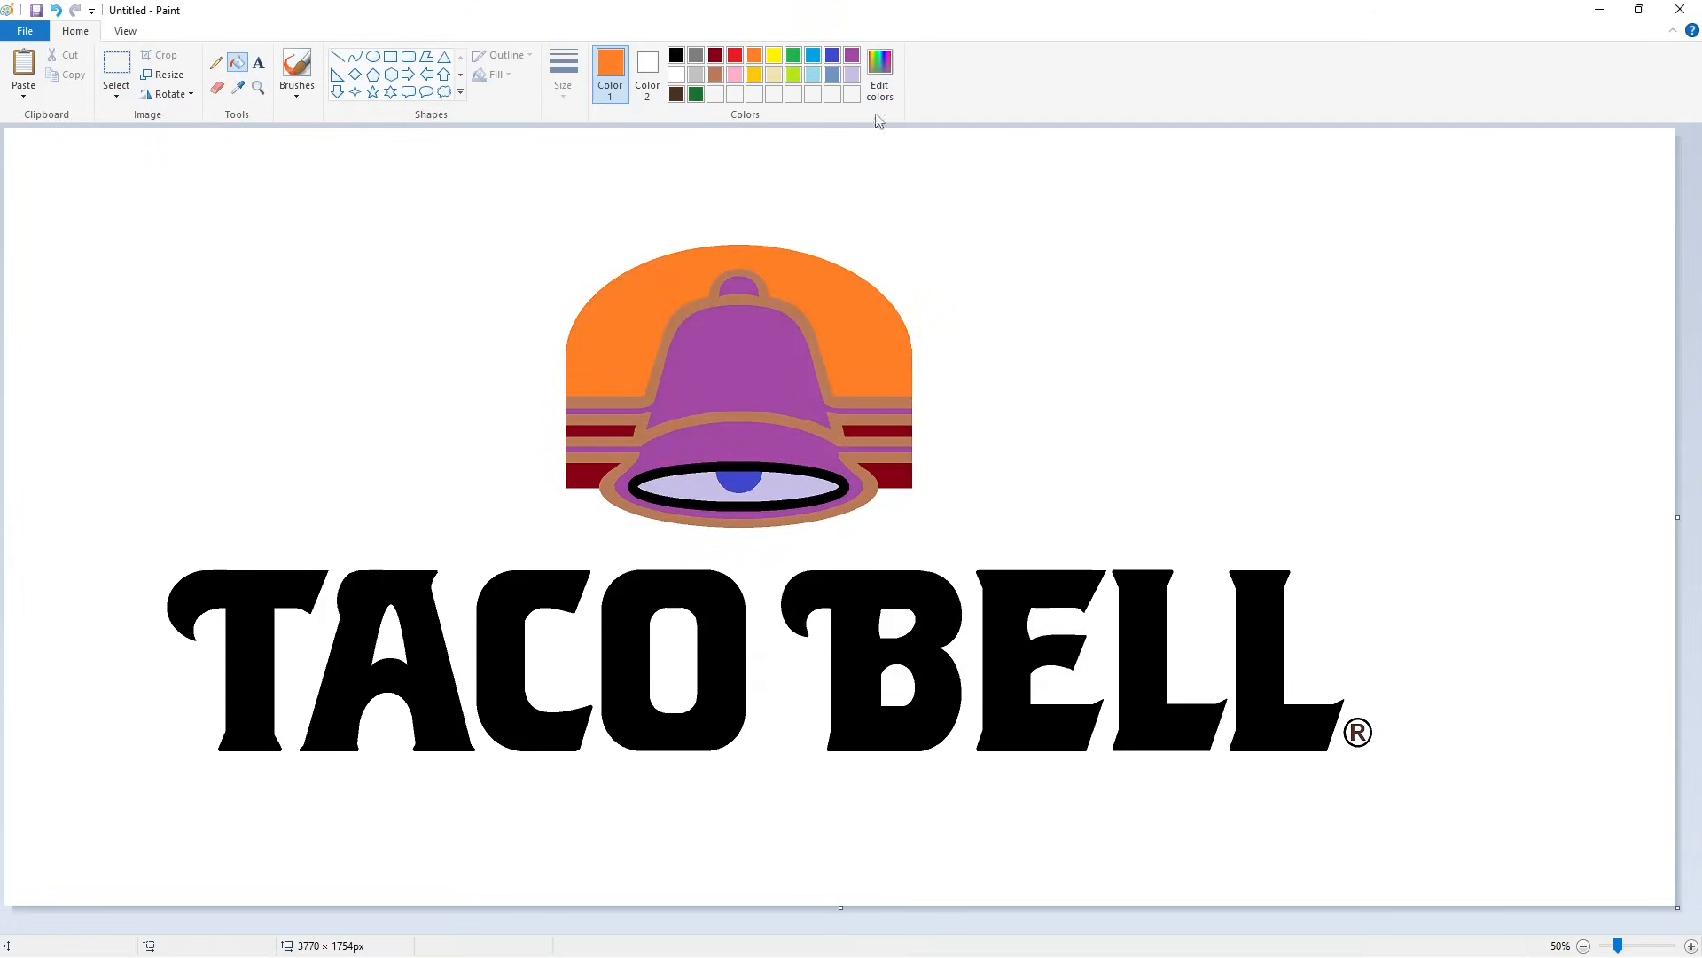
{"action": "left_click", "coordinate": [880, 75]}
{"action": "left_click", "coordinate": [864, 371]}
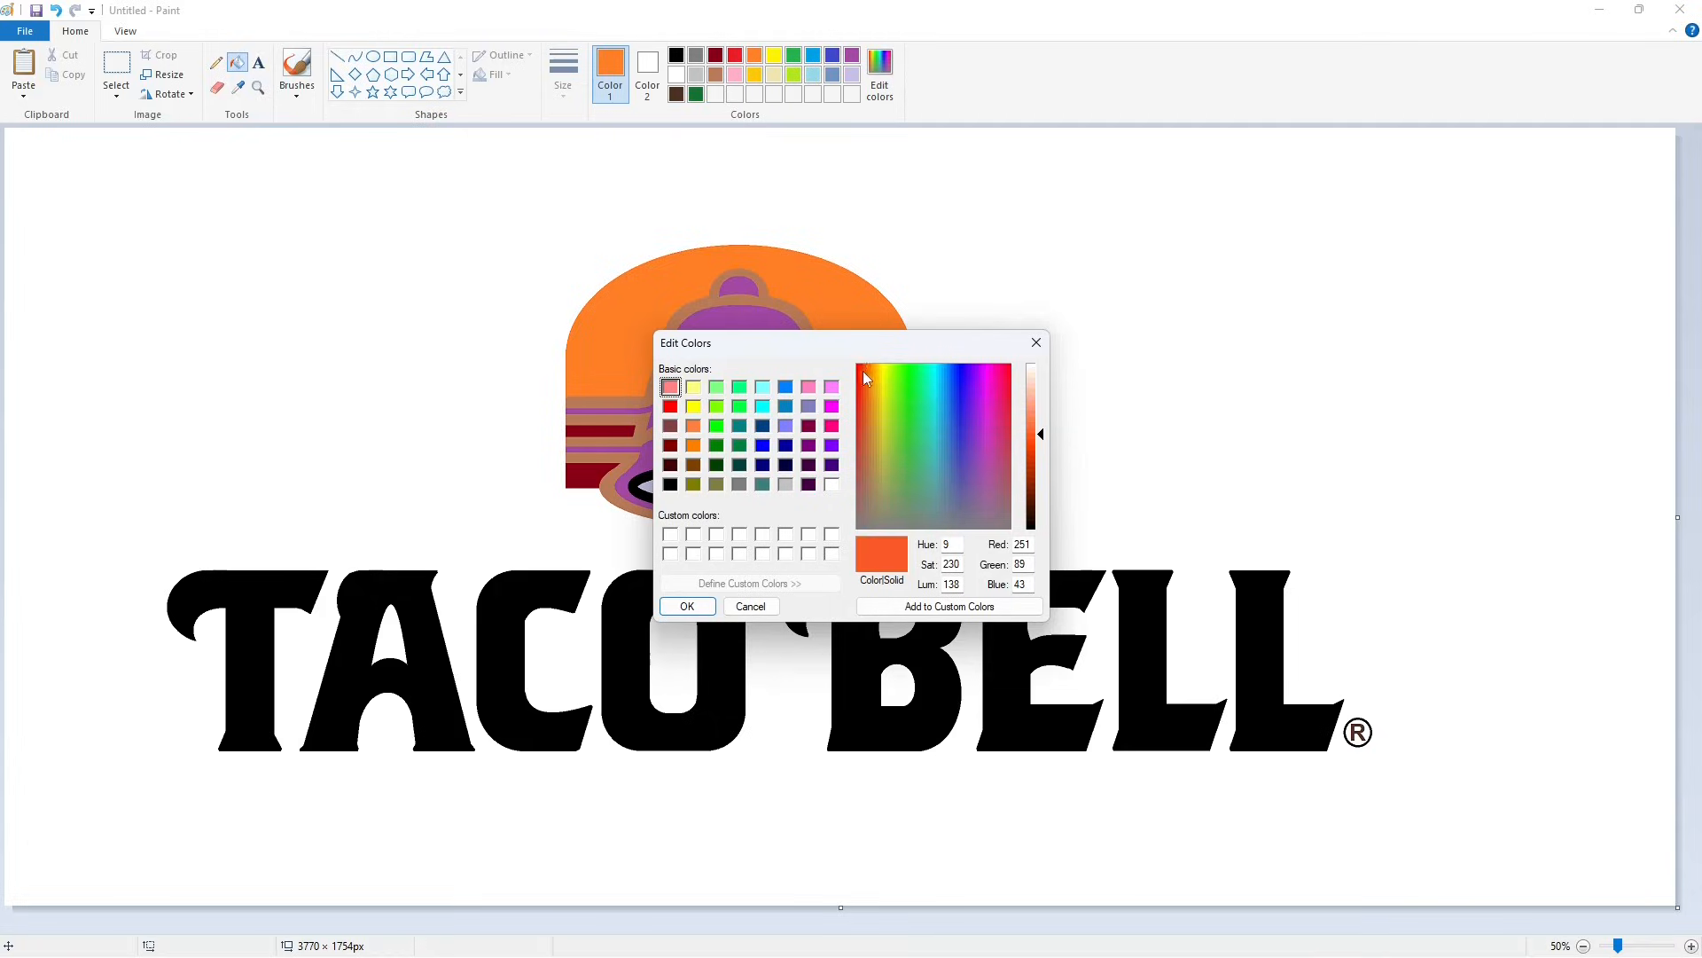
{"action": "left_click", "coordinate": [701, 606]}
{"action": "left_click", "coordinate": [658, 302]}
Step: Fill the remaining dark red bands on both sides of the bell with the same red-orange
{"action": "left_click", "coordinate": [610, 466]}
{"action": "left_click", "coordinate": [604, 433]}
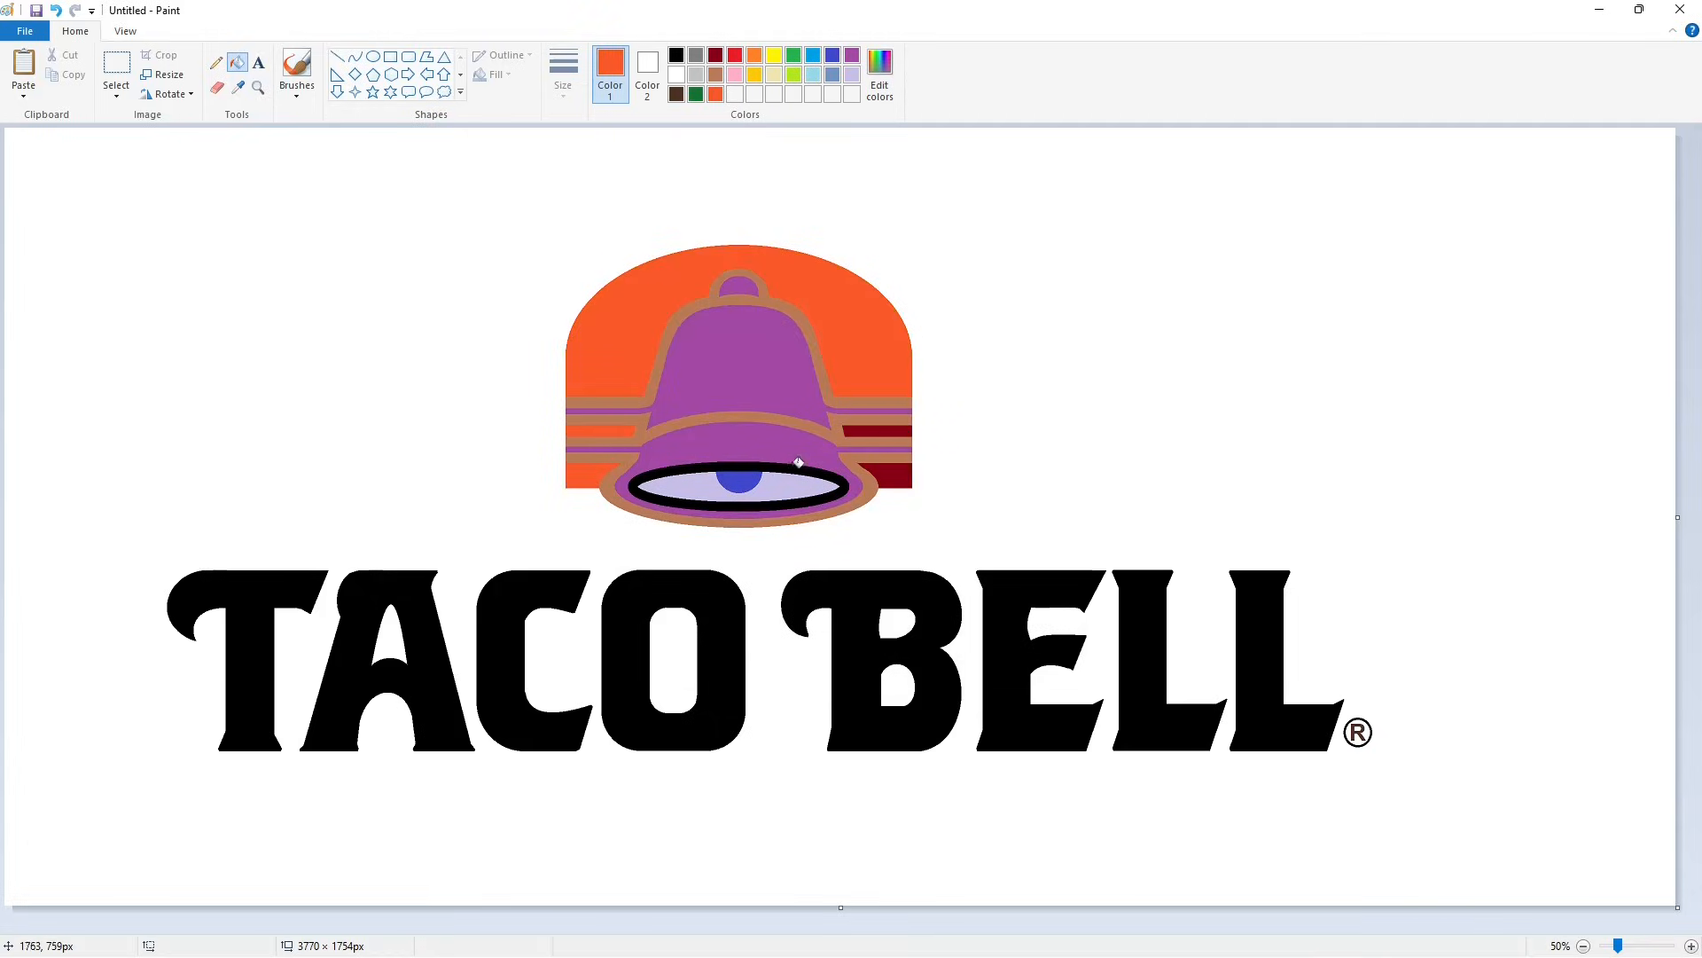
{"action": "left_click", "coordinate": [906, 476]}
{"action": "left_click", "coordinate": [898, 428]}
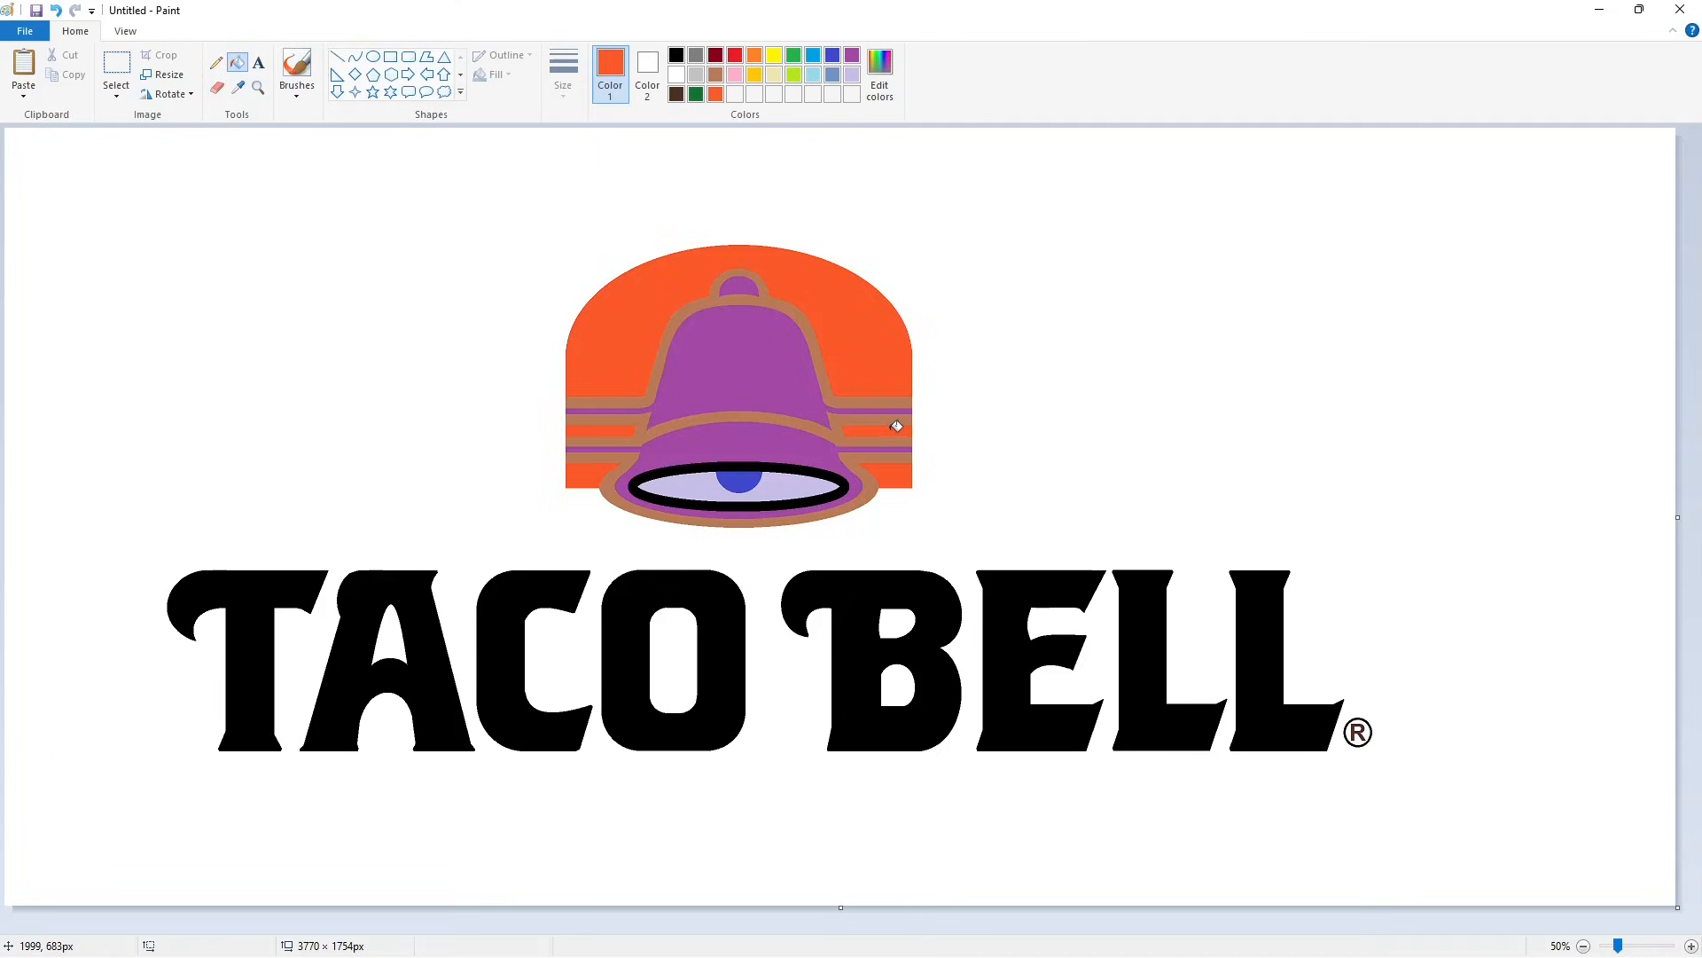
Step: Recolour the bell's brown outlines and side stripes with a custom light orange made by lightening the palette's orange
{"action": "left_click", "coordinate": [754, 57]}
{"action": "left_click", "coordinate": [720, 292]}
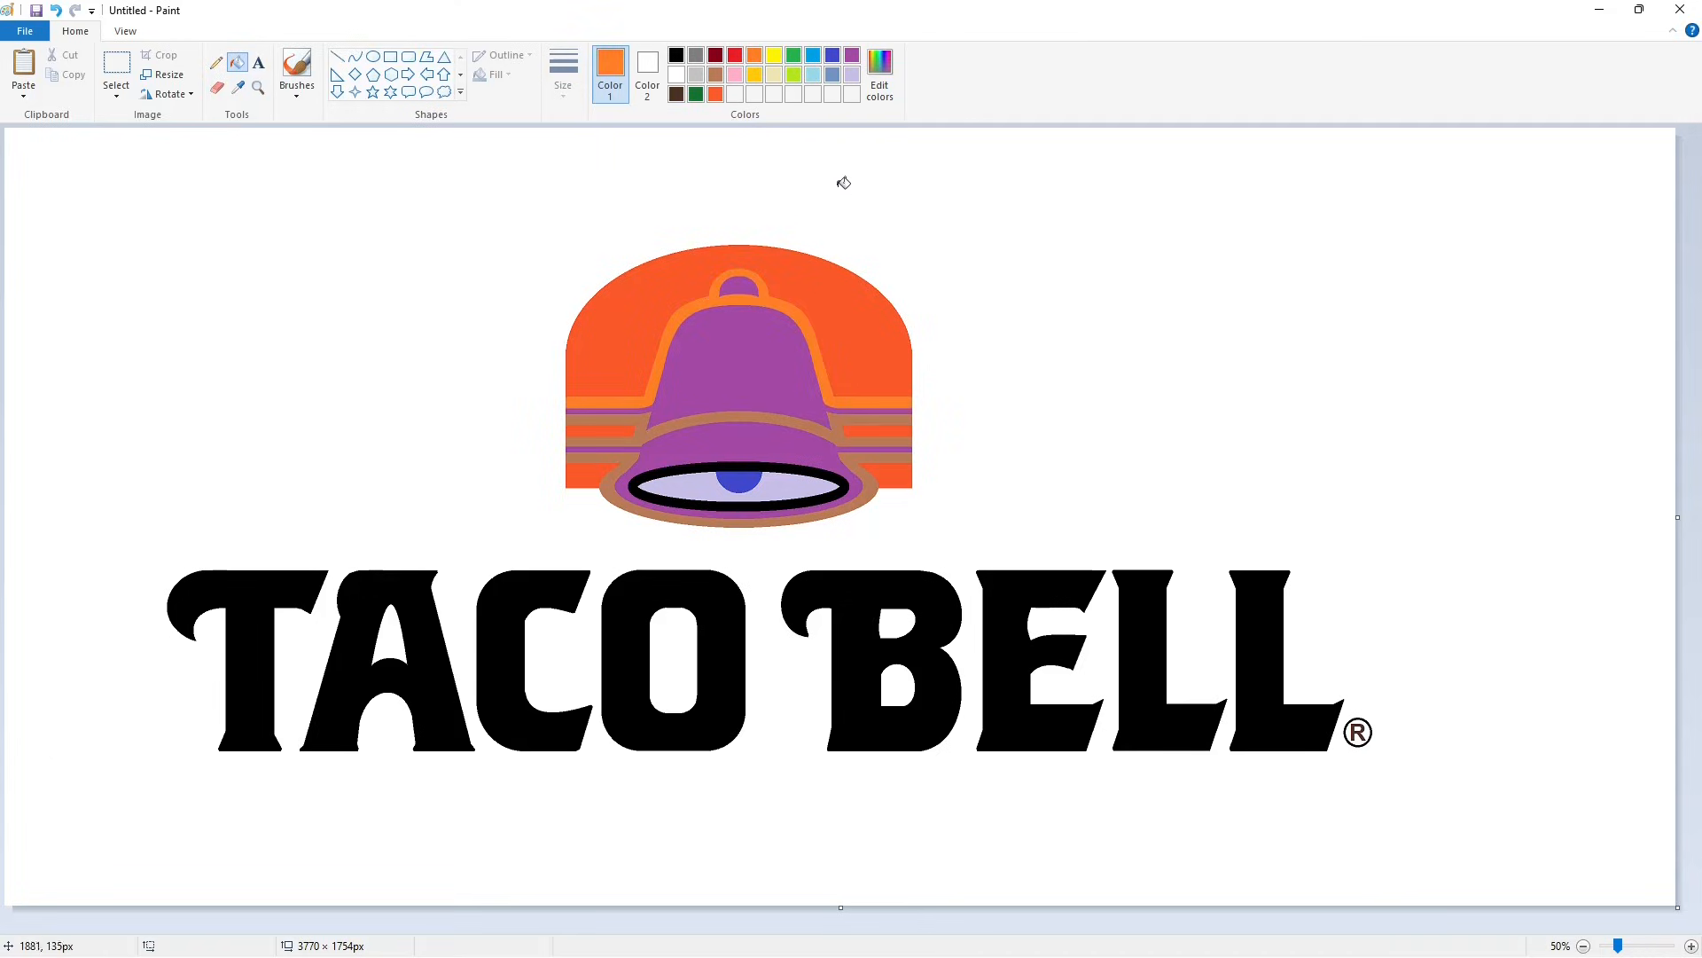
{"action": "left_click", "coordinate": [880, 71]}
{"action": "left_click", "coordinate": [1033, 424]}
{"action": "left_click", "coordinate": [682, 601]}
{"action": "left_click", "coordinate": [725, 302]}
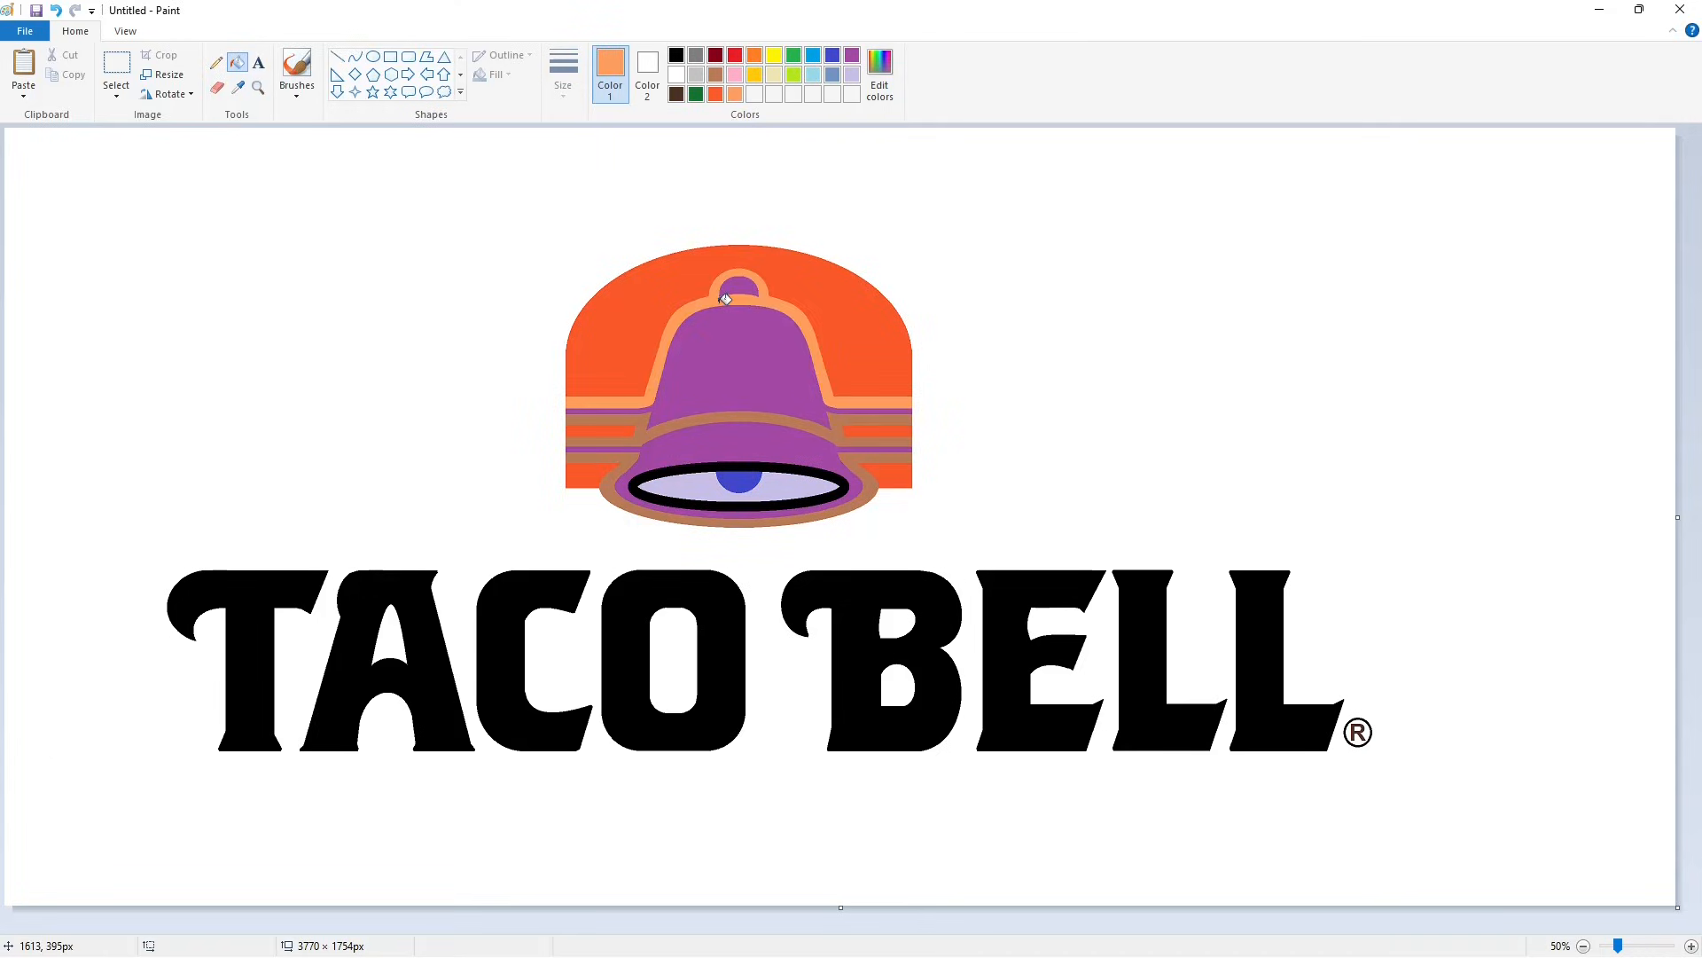
{"action": "left_click", "coordinate": [629, 418]}
{"action": "left_click", "coordinate": [622, 471]}
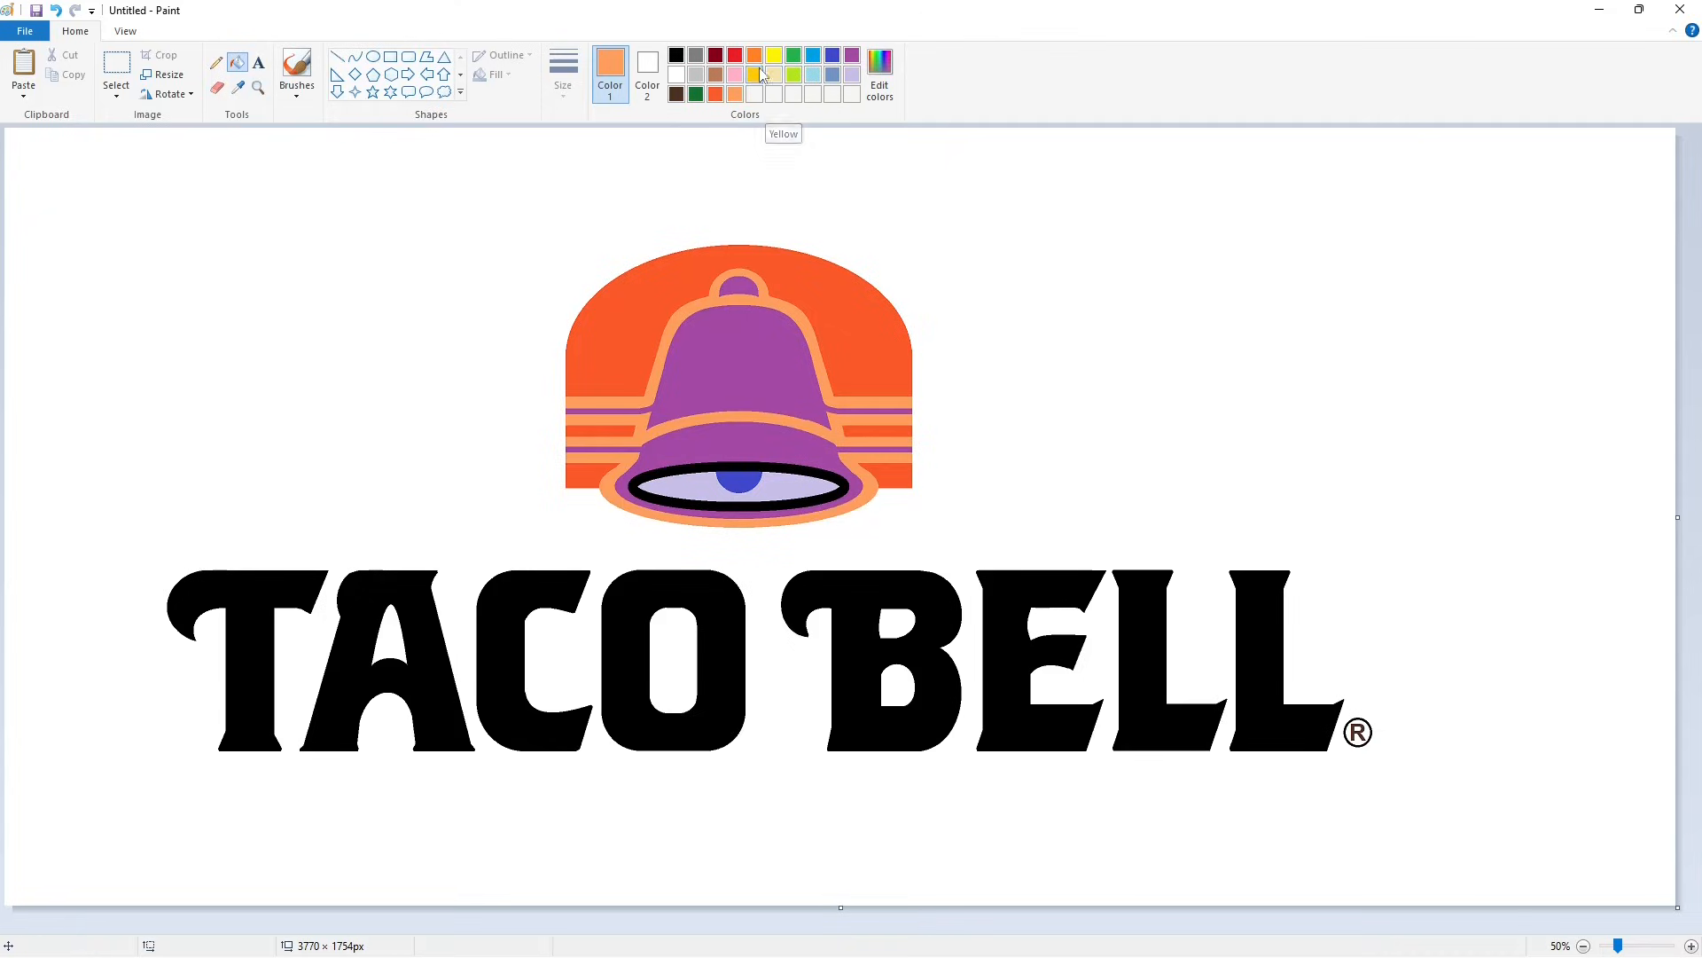
Step: Fill the bell's body, top knob, lower rim, clapper and purple stripes with a custom pale yellow made by lightening the palette's gold
{"action": "left_click", "coordinate": [755, 75]}
{"action": "left_click", "coordinate": [879, 71]}
{"action": "left_click", "coordinate": [1037, 413]}
{"action": "left_click", "coordinate": [687, 607]}
{"action": "left_click", "coordinate": [734, 351]}
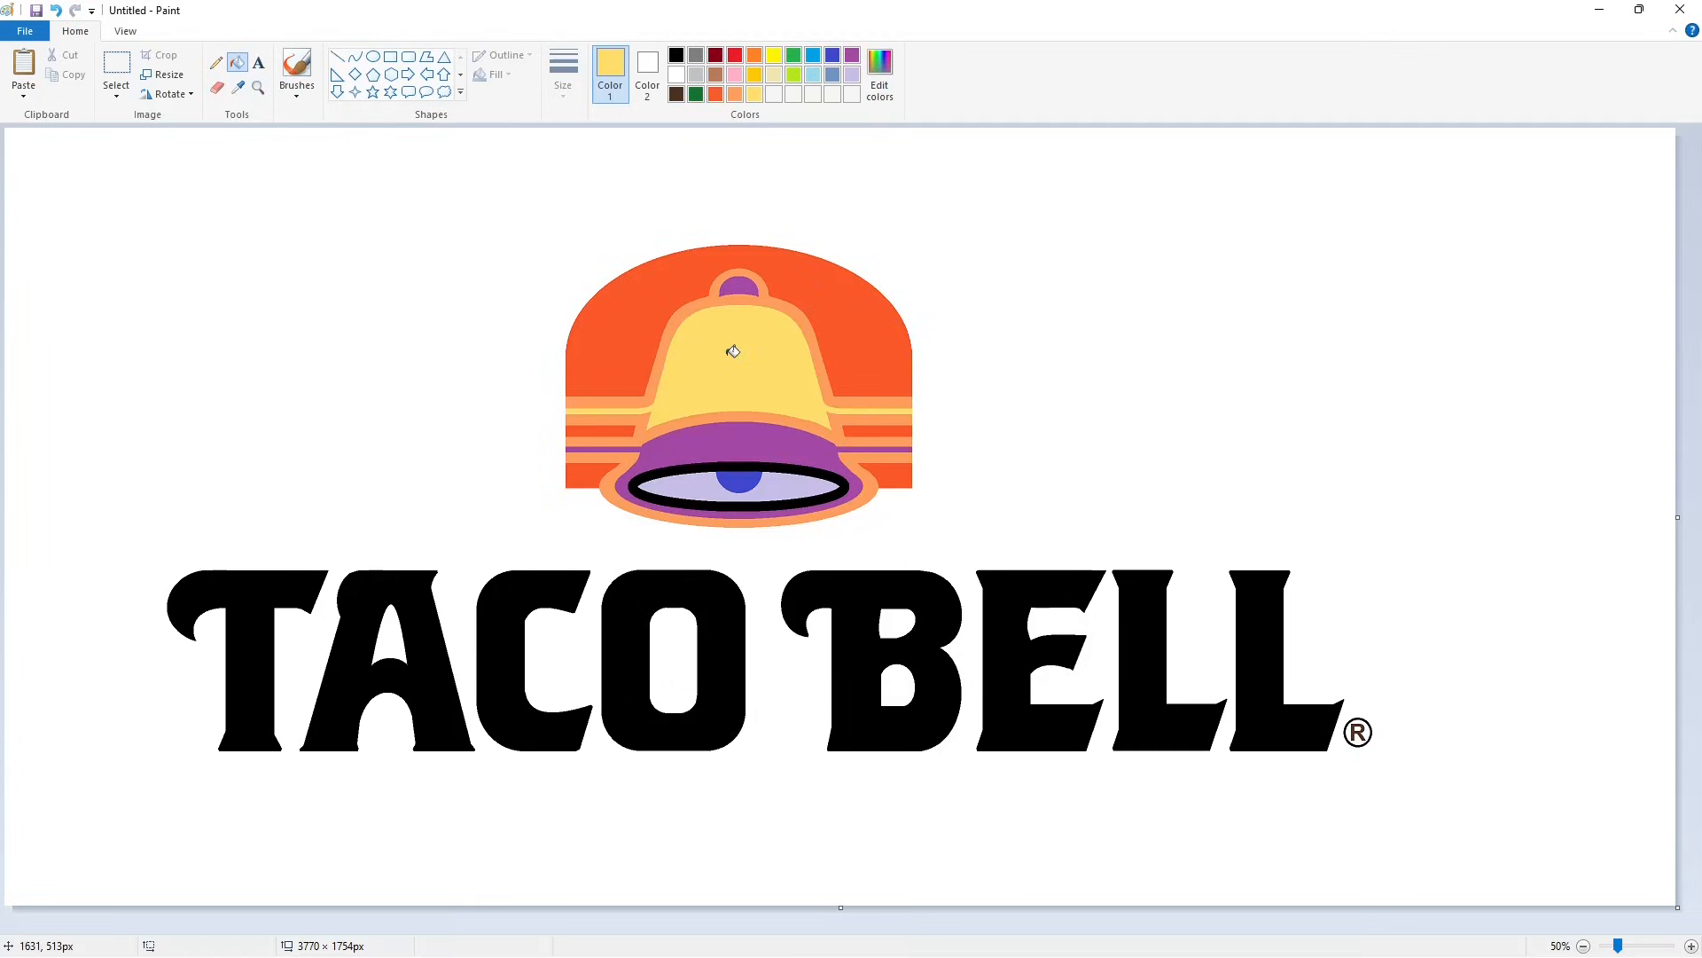
{"action": "left_click", "coordinate": [749, 278]}
{"action": "left_click", "coordinate": [745, 439]}
{"action": "left_click", "coordinate": [743, 476]}
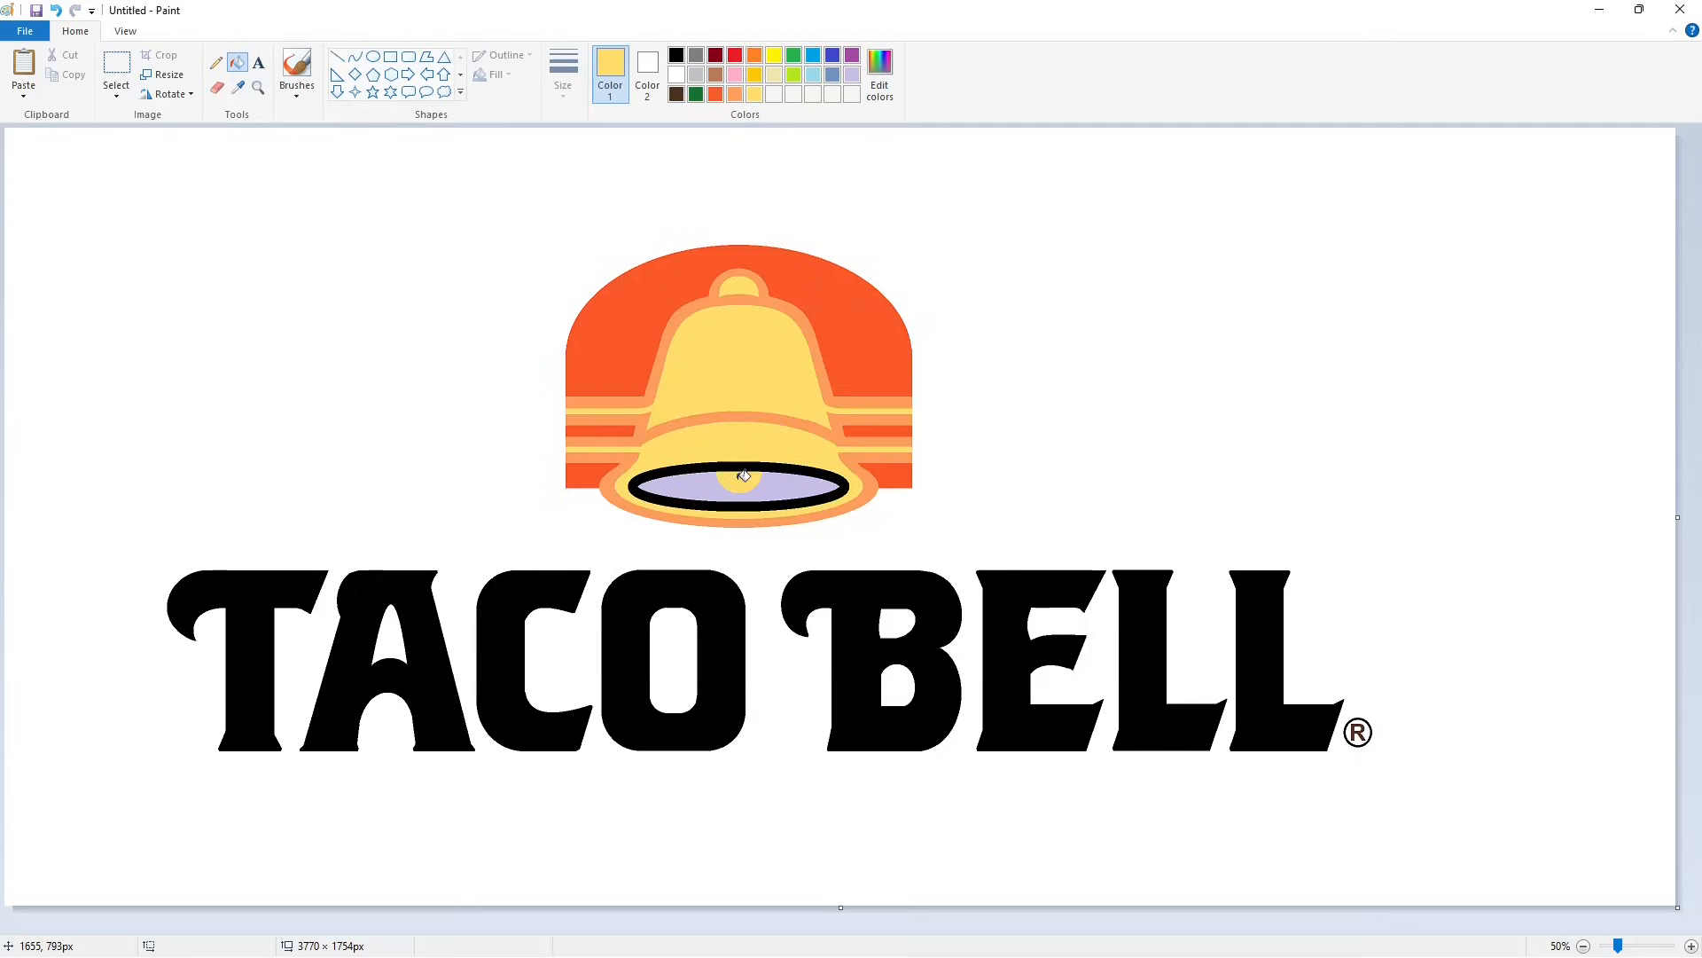
Step: Fill the bell's opening with the custom dark green and the black ring around it with dark grey
{"action": "left_click", "coordinate": [696, 94]}
{"action": "left_click", "coordinate": [782, 486]}
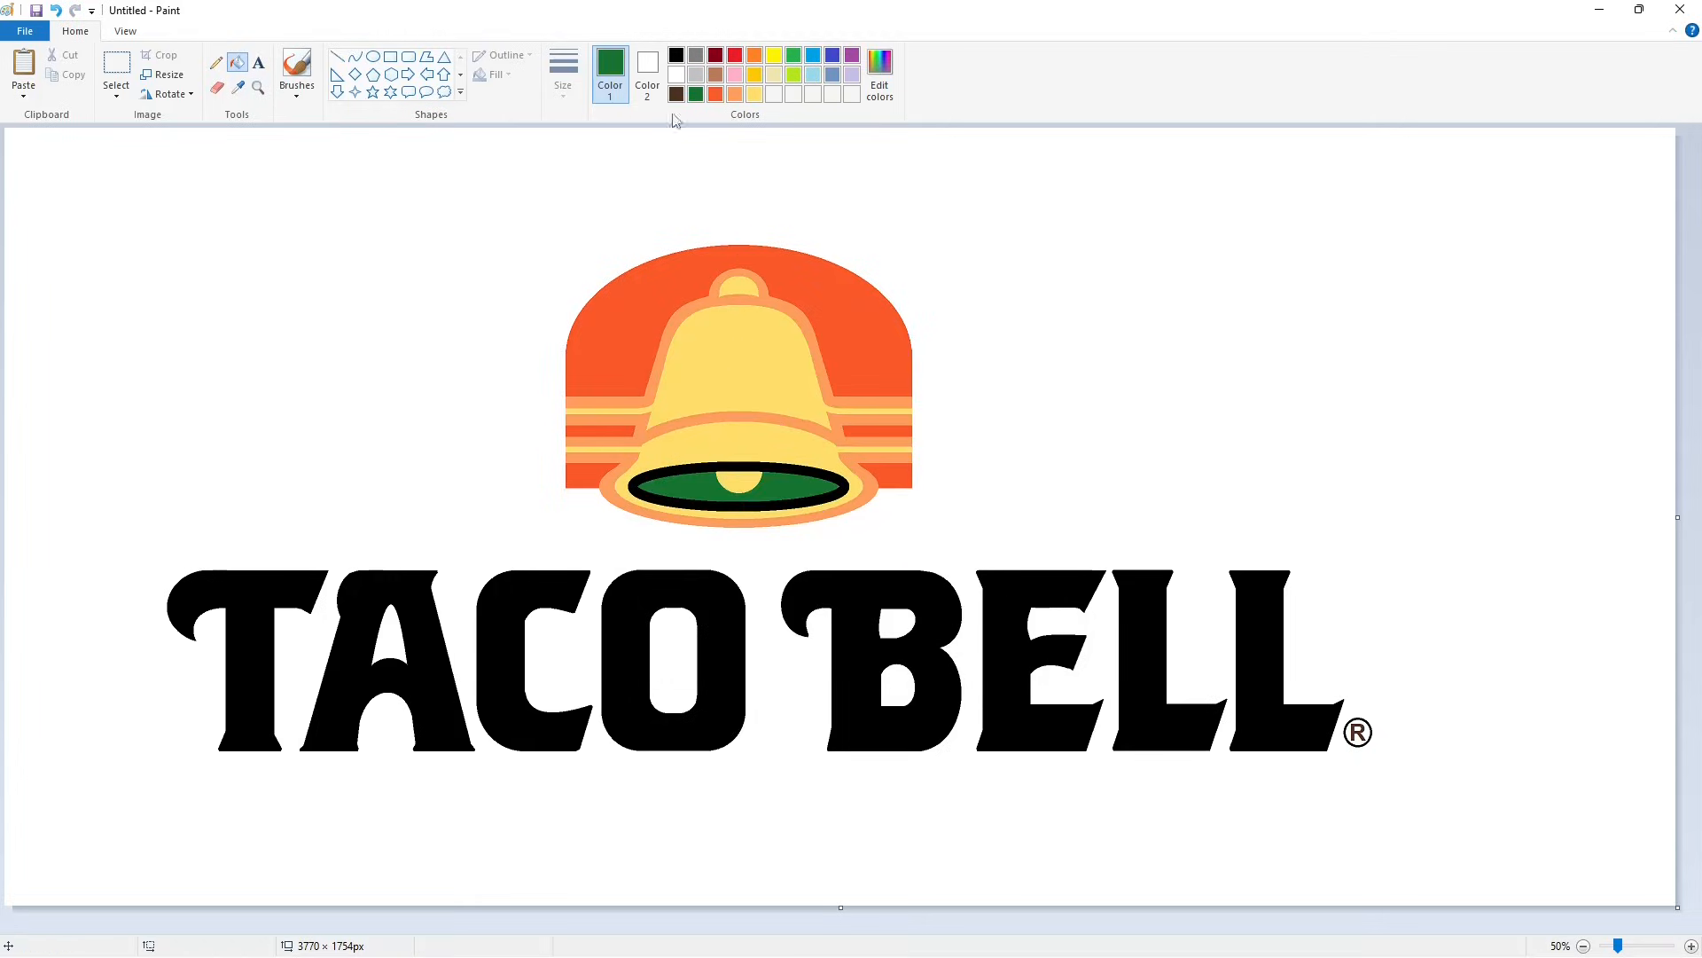
{"action": "left_click", "coordinate": [696, 55]}
{"action": "left_click", "coordinate": [848, 477]}
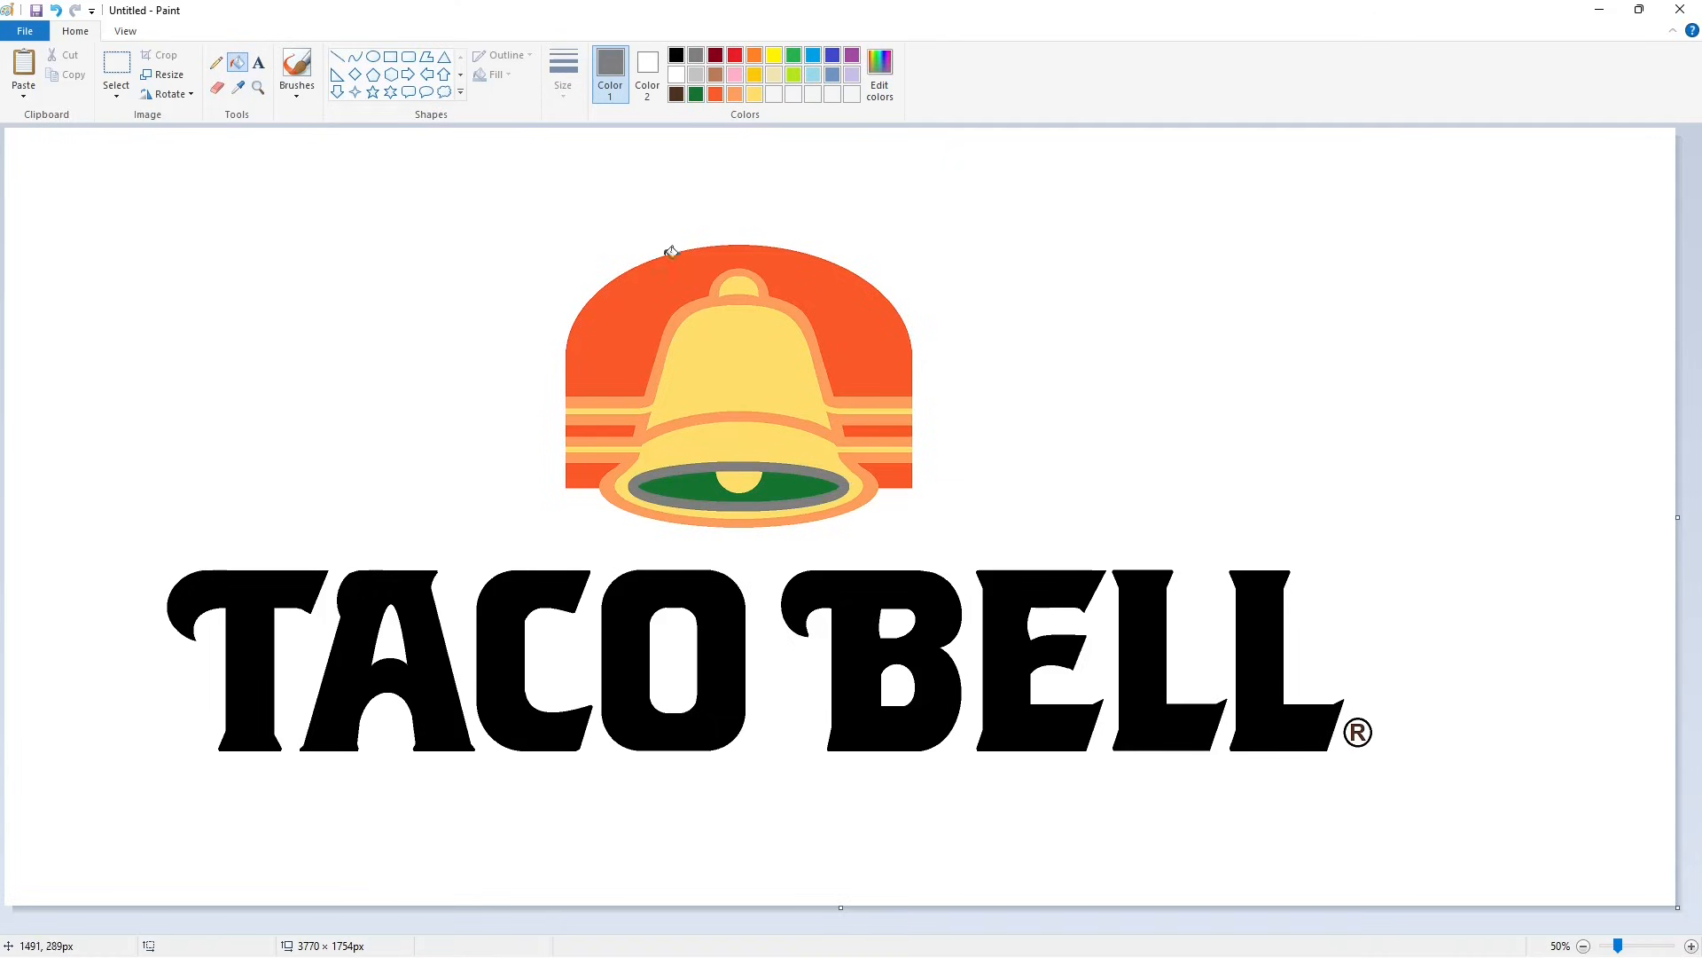
Step: Fill all the black TACO BELL letters with the custom dark brown
{"action": "left_click", "coordinate": [676, 94]}
{"action": "left_click", "coordinate": [257, 638]}
{"action": "left_click", "coordinate": [363, 612]}
{"action": "left_click", "coordinate": [497, 629]}
{"action": "left_click", "coordinate": [612, 647]}
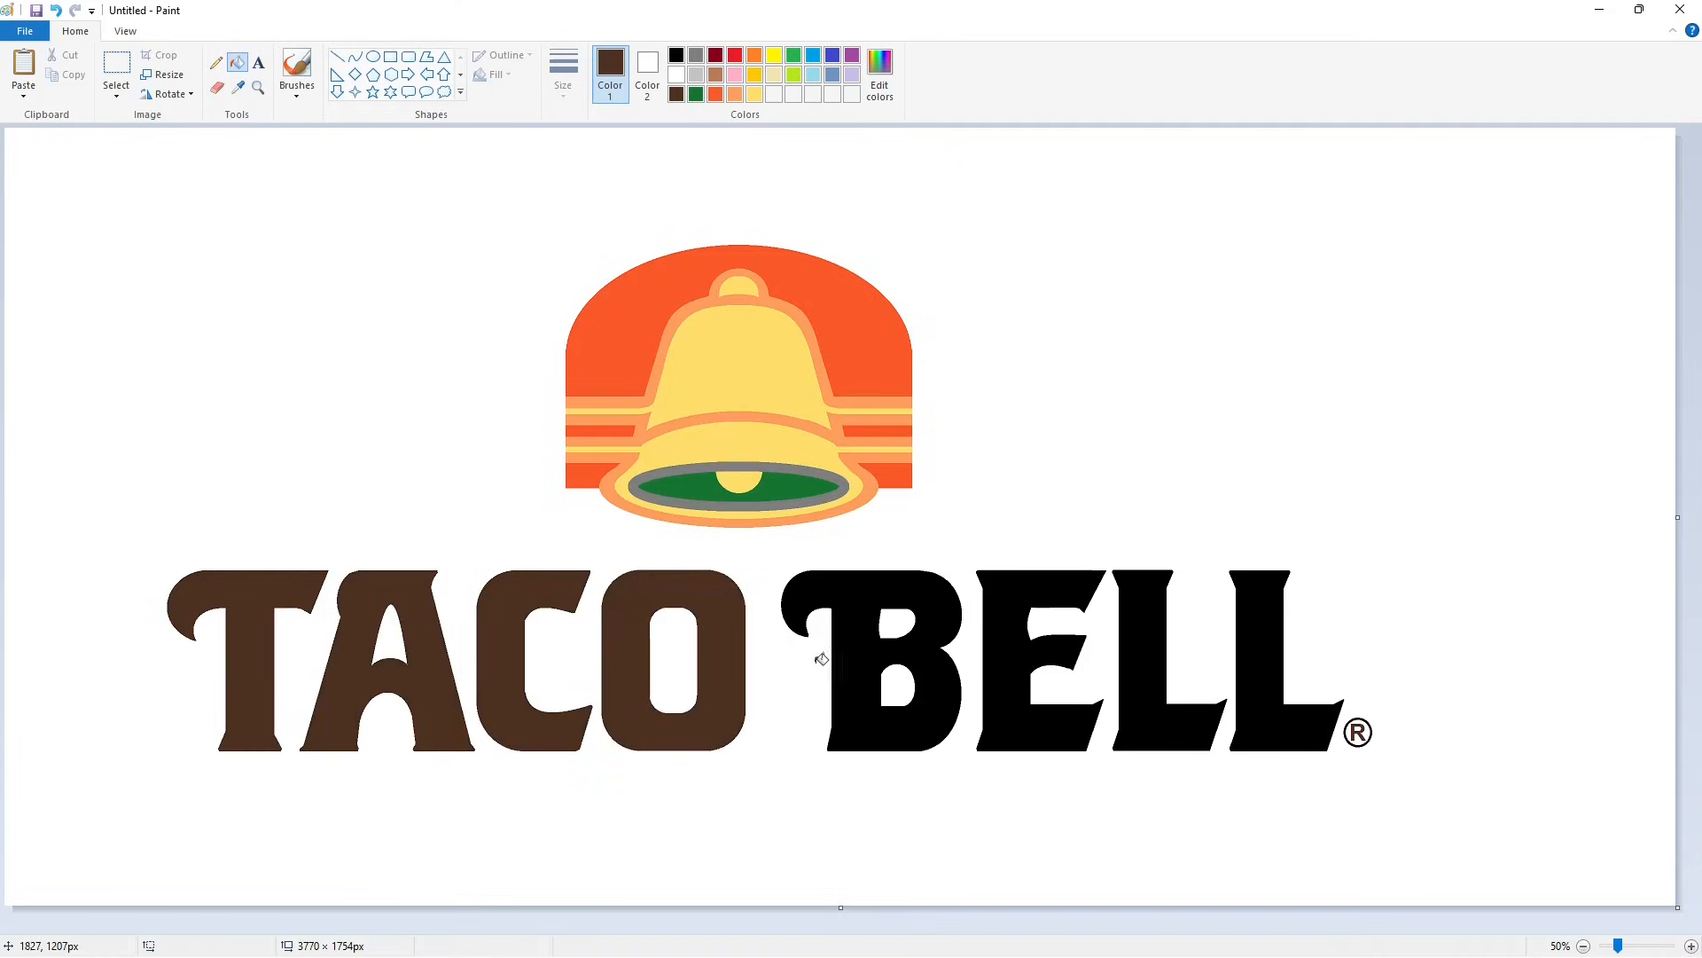
{"action": "left_click", "coordinate": [856, 674]}
{"action": "left_click", "coordinate": [996, 711]}
{"action": "left_click", "coordinate": [1161, 713]}
{"action": "left_click", "coordinate": [1295, 727]}
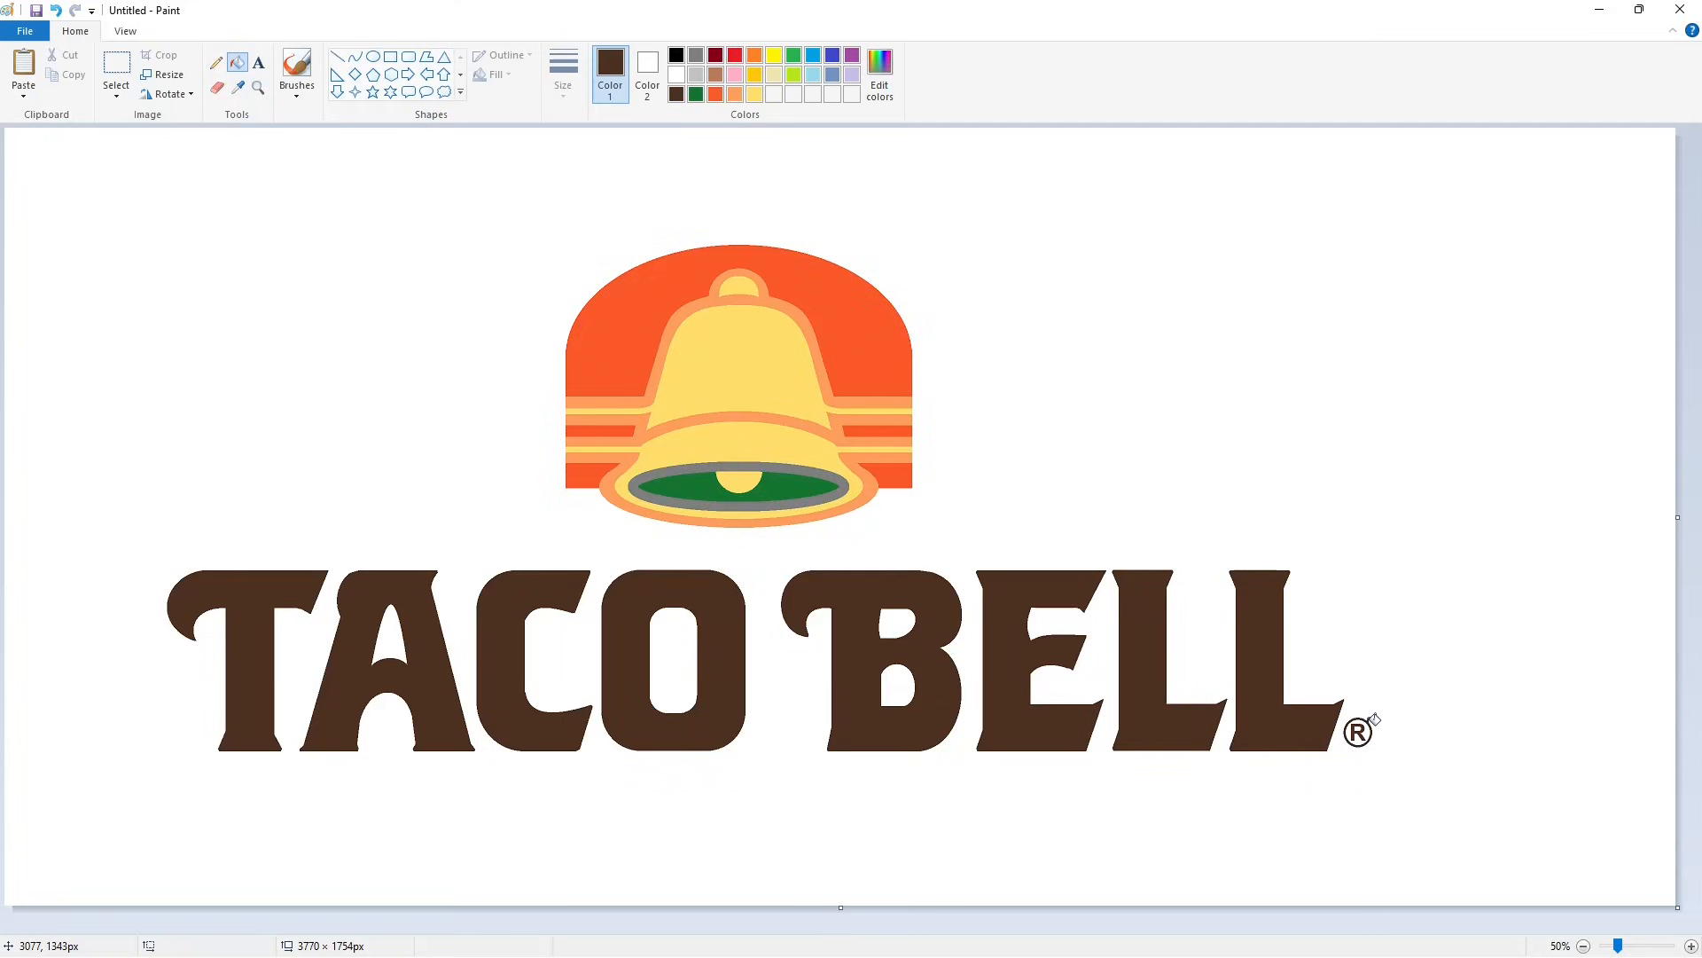